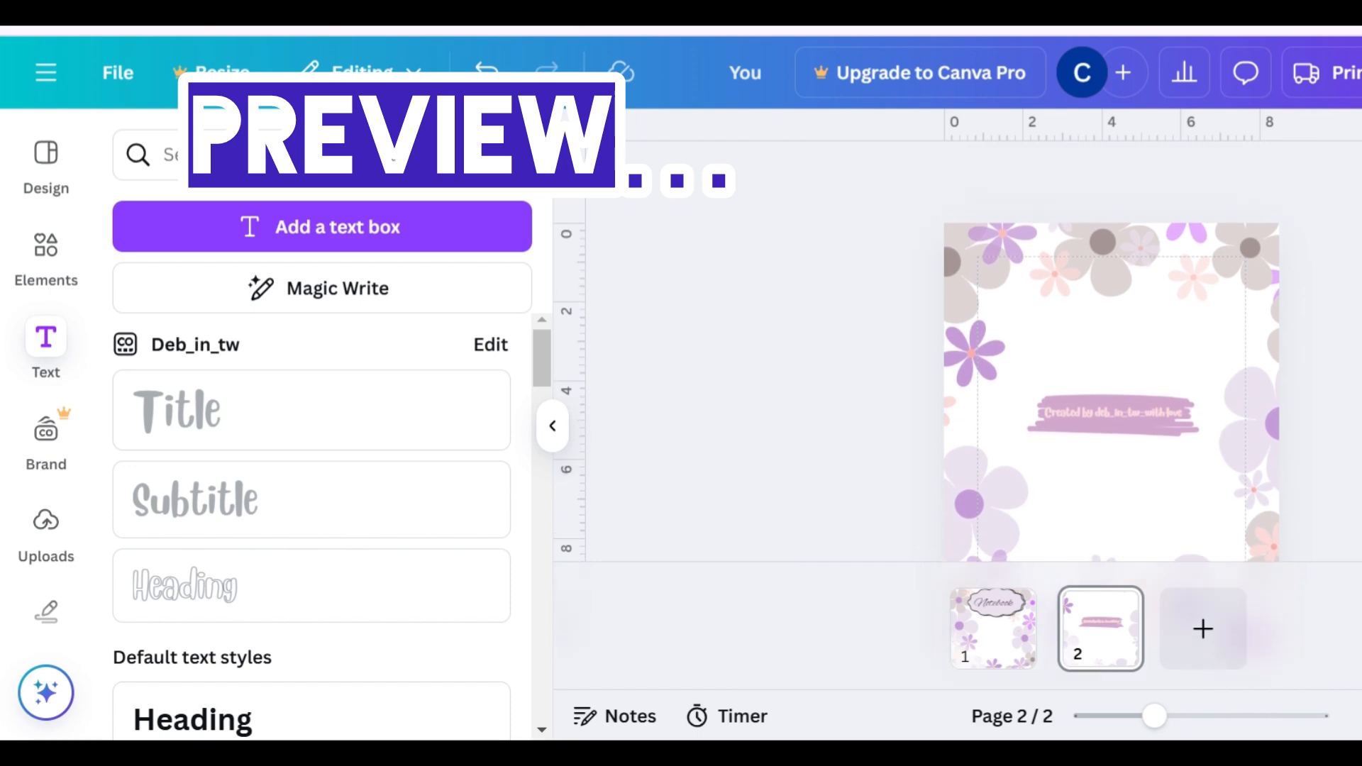
scroll(1112, 362, down, 2)
scroll(1112, 362, up, 2)
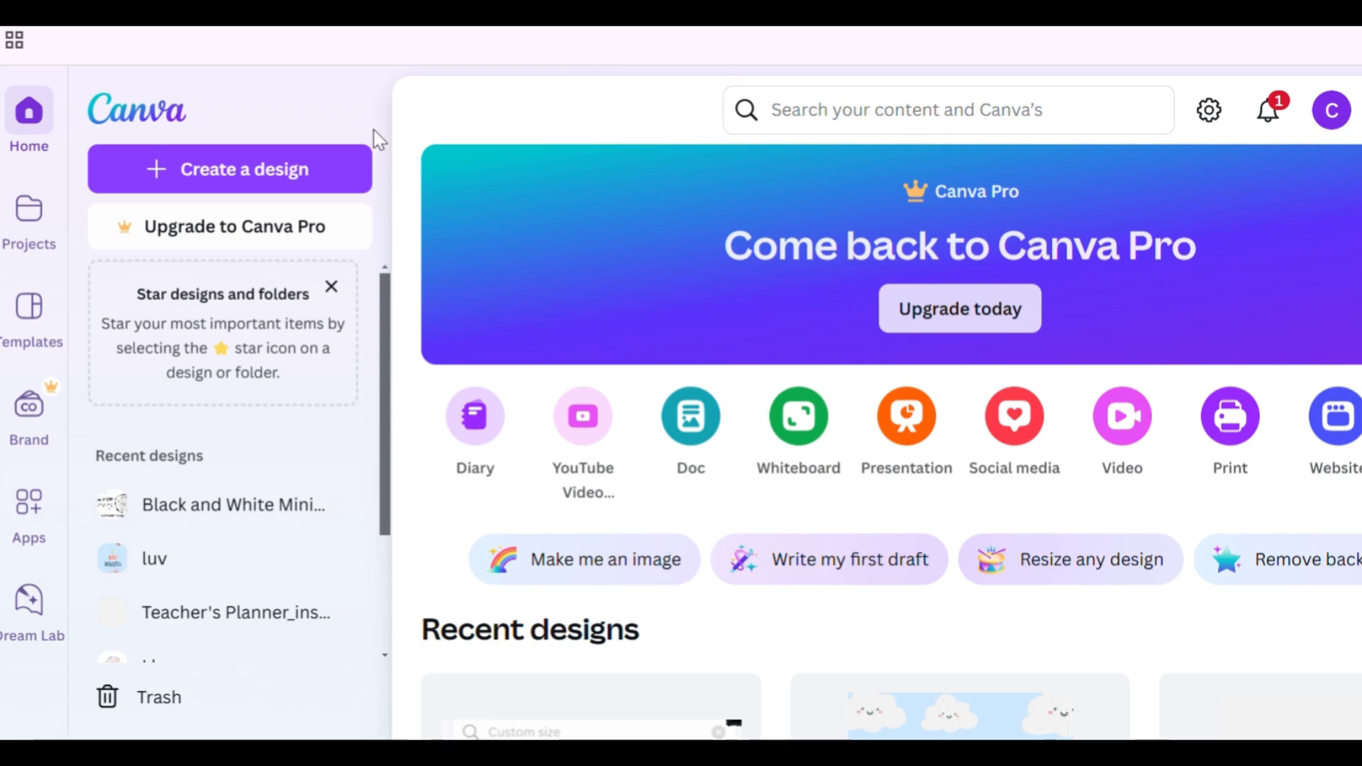
- Create a new Notebook Cover design at 8.5 × 11 in
click(253, 170)
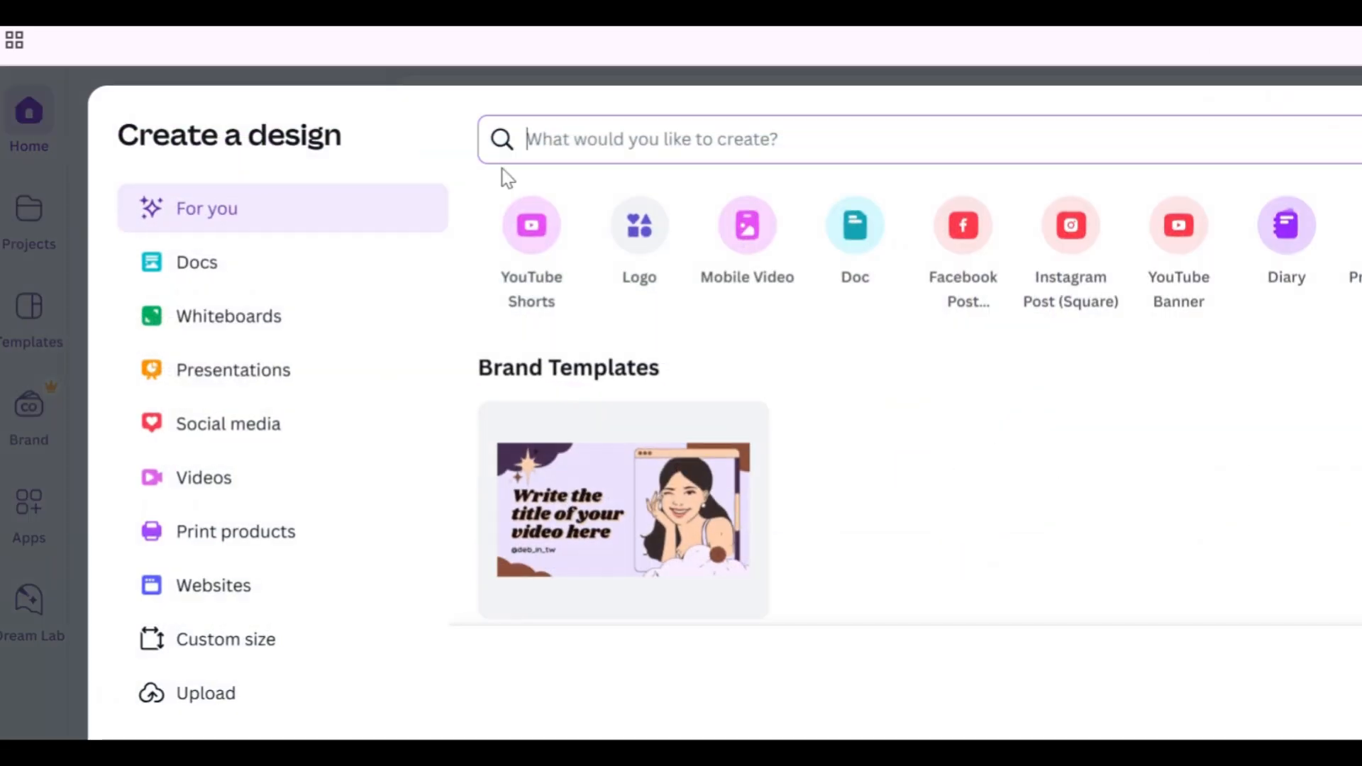
text(notebook)
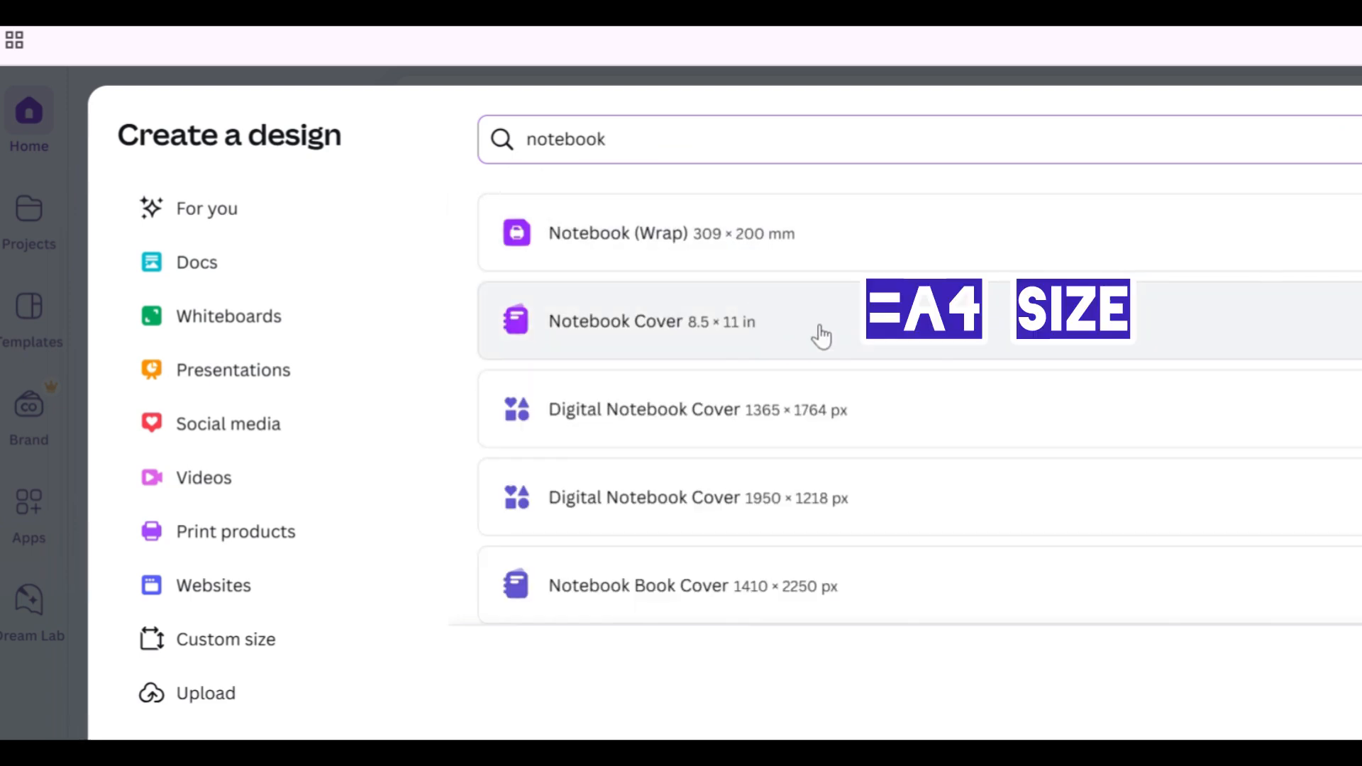
click(819, 328)
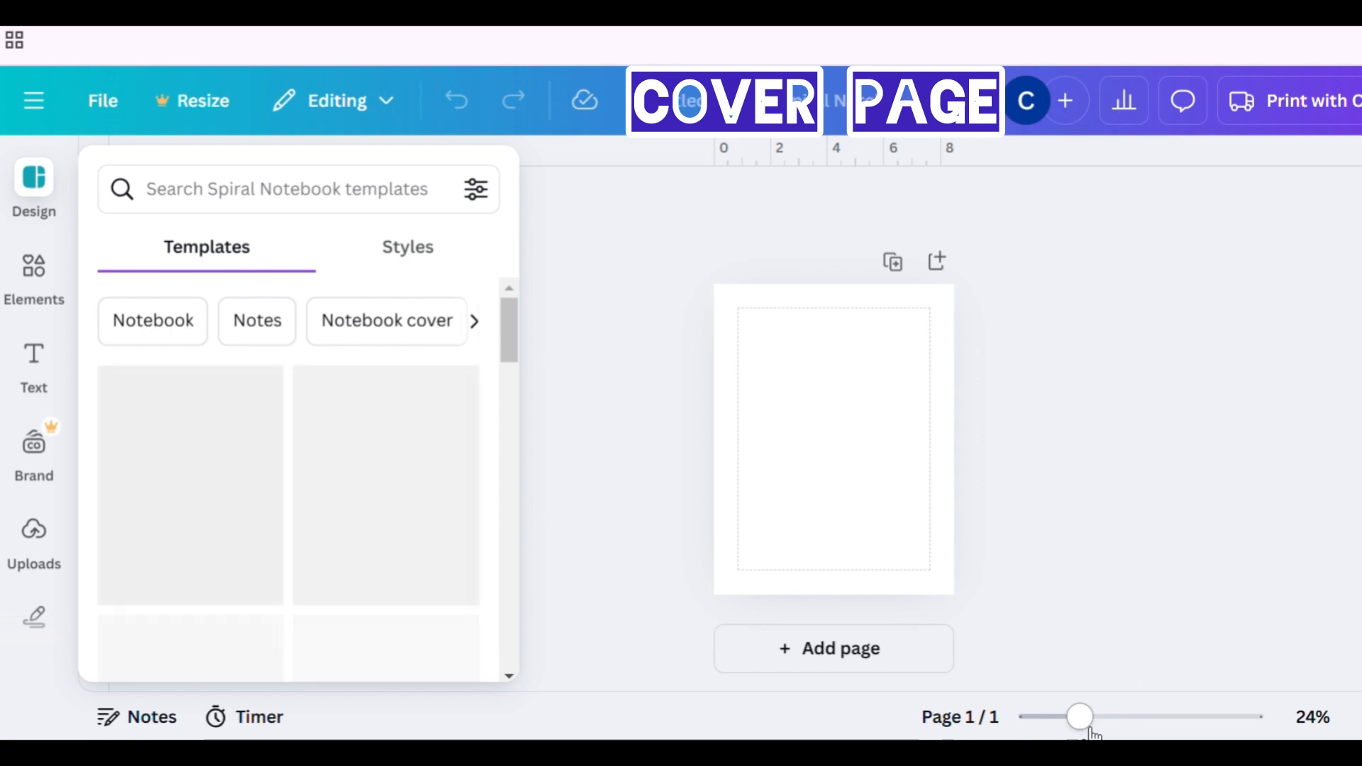
- Browse the notebook cover templates in the Design panel
drag(1086, 723, 1097, 723)
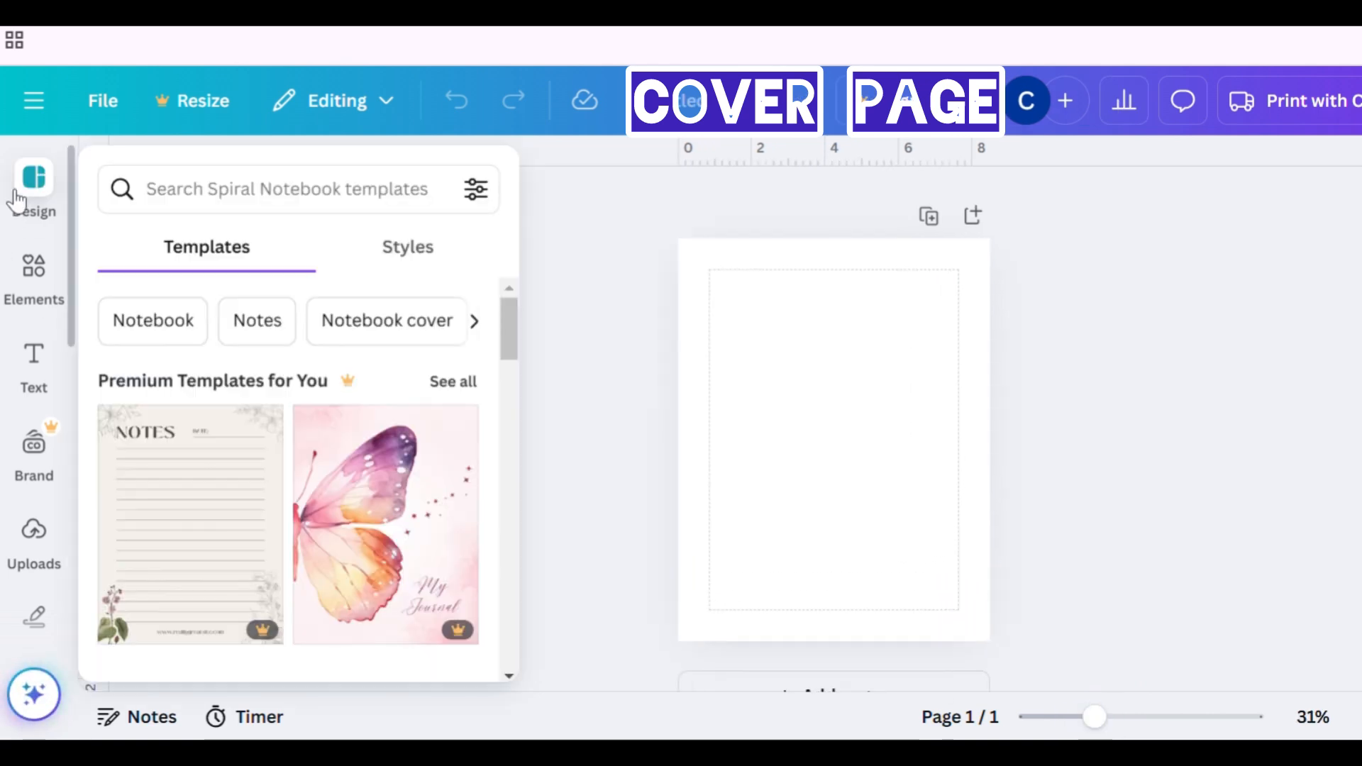
click(16, 199)
scroll(350, 492, down, 3)
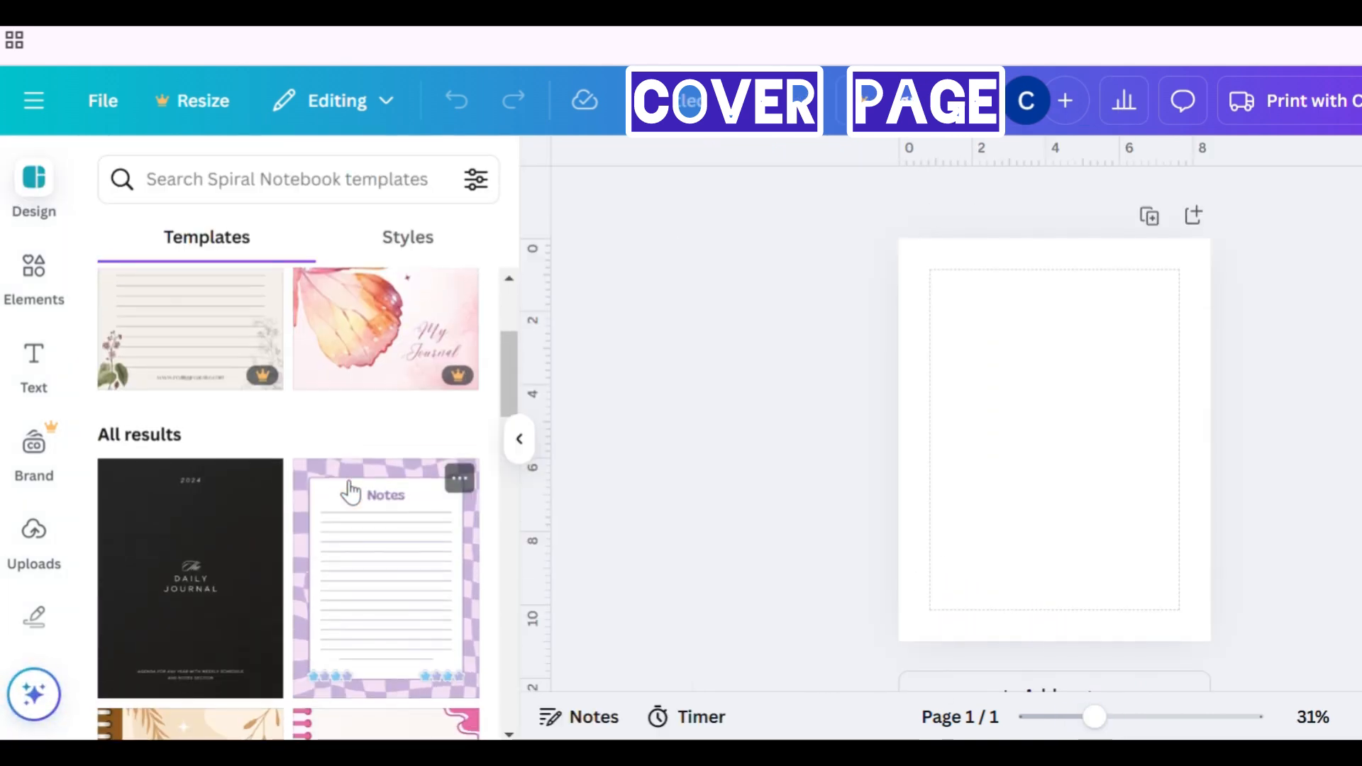
scroll(350, 490, up, 2)
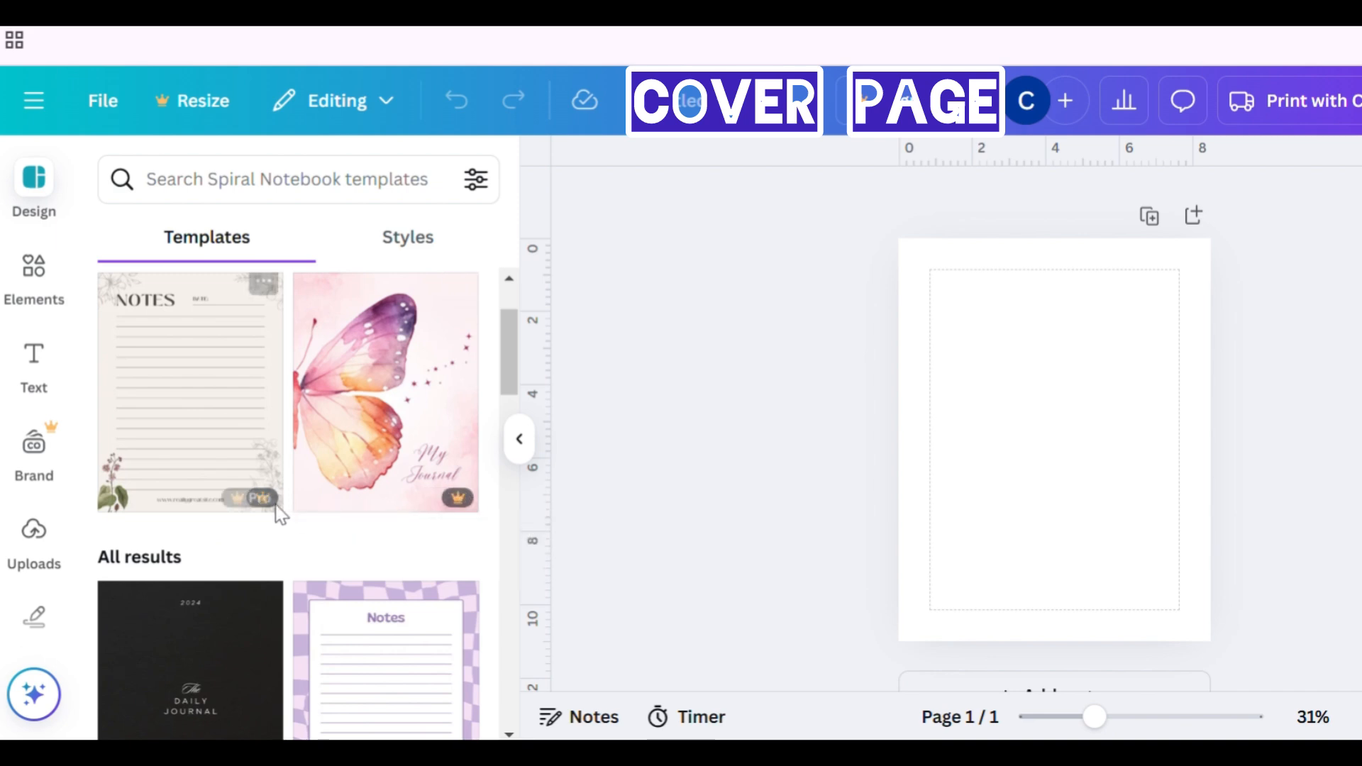
scroll(350, 447, down, 6)
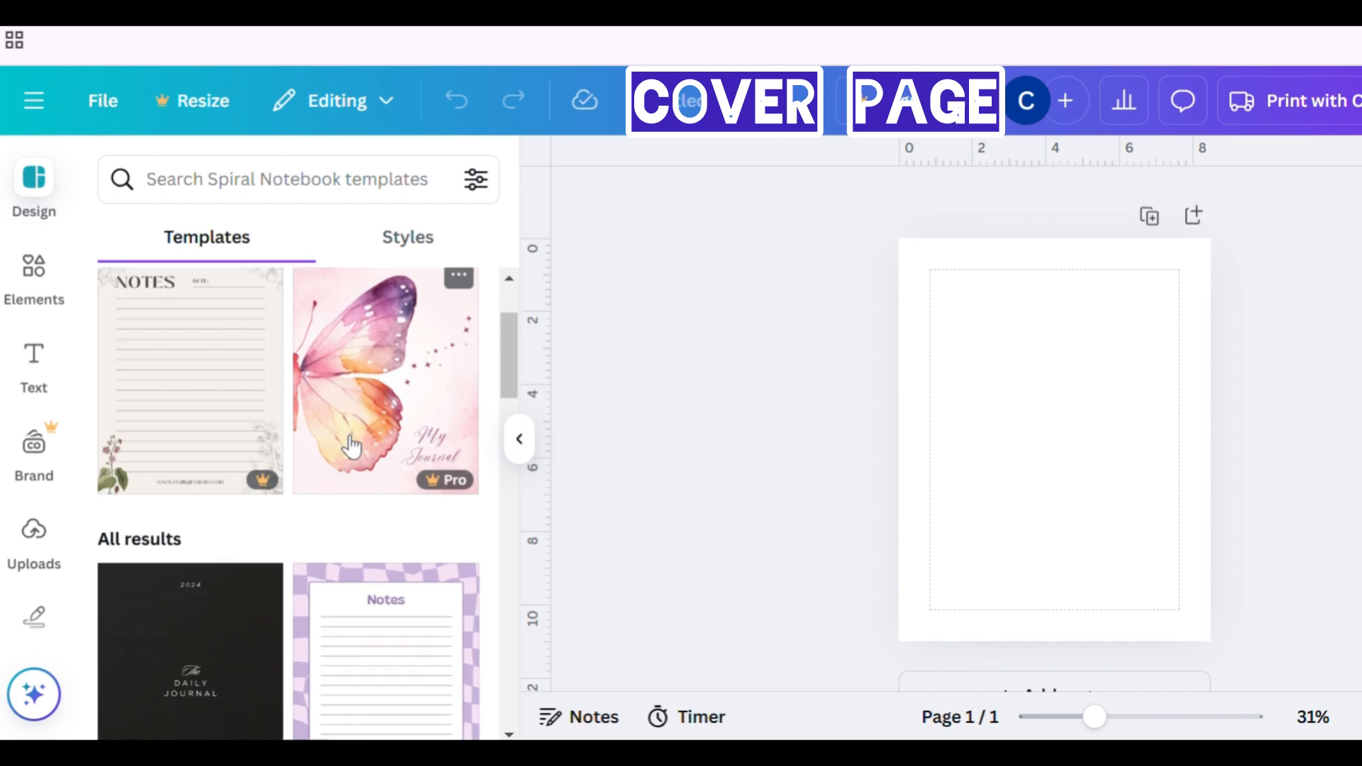
scroll(350, 447, down, 5)
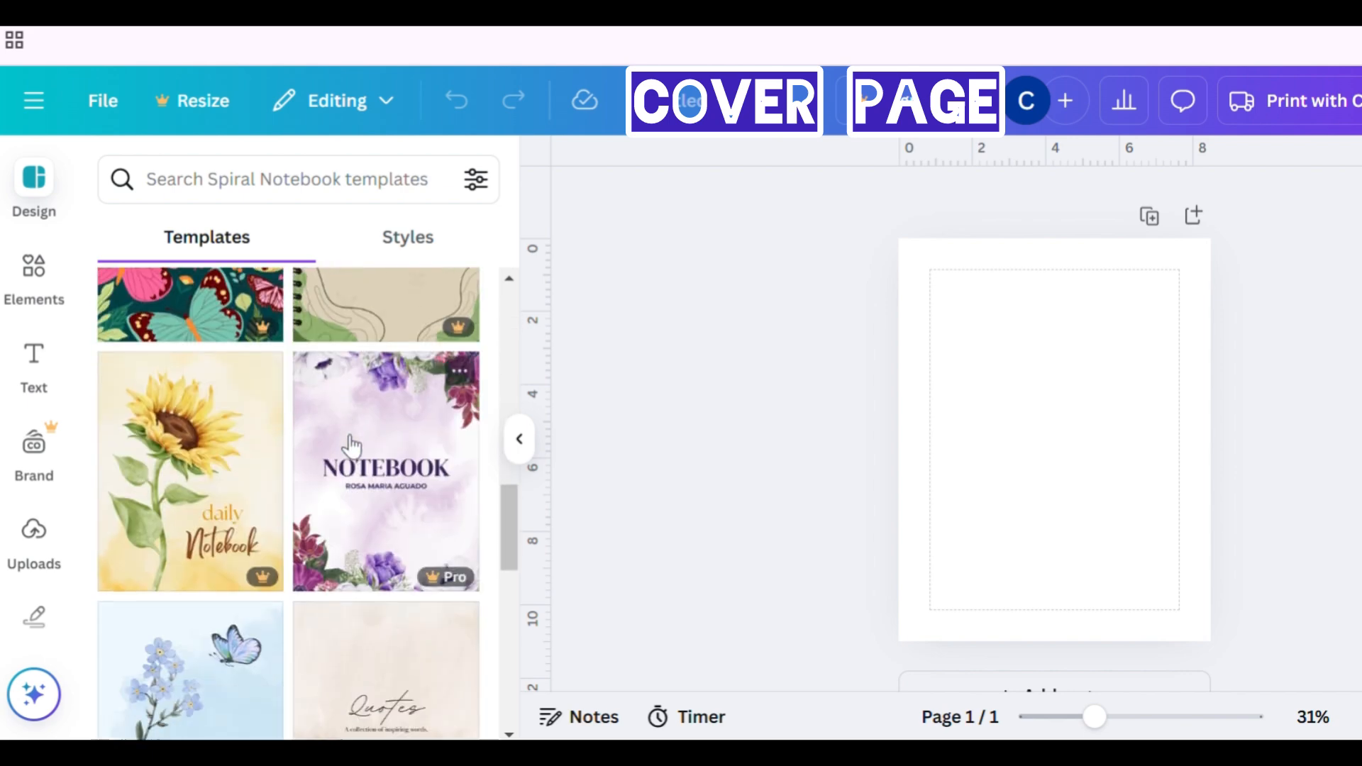
scroll(349, 447, up, 3)
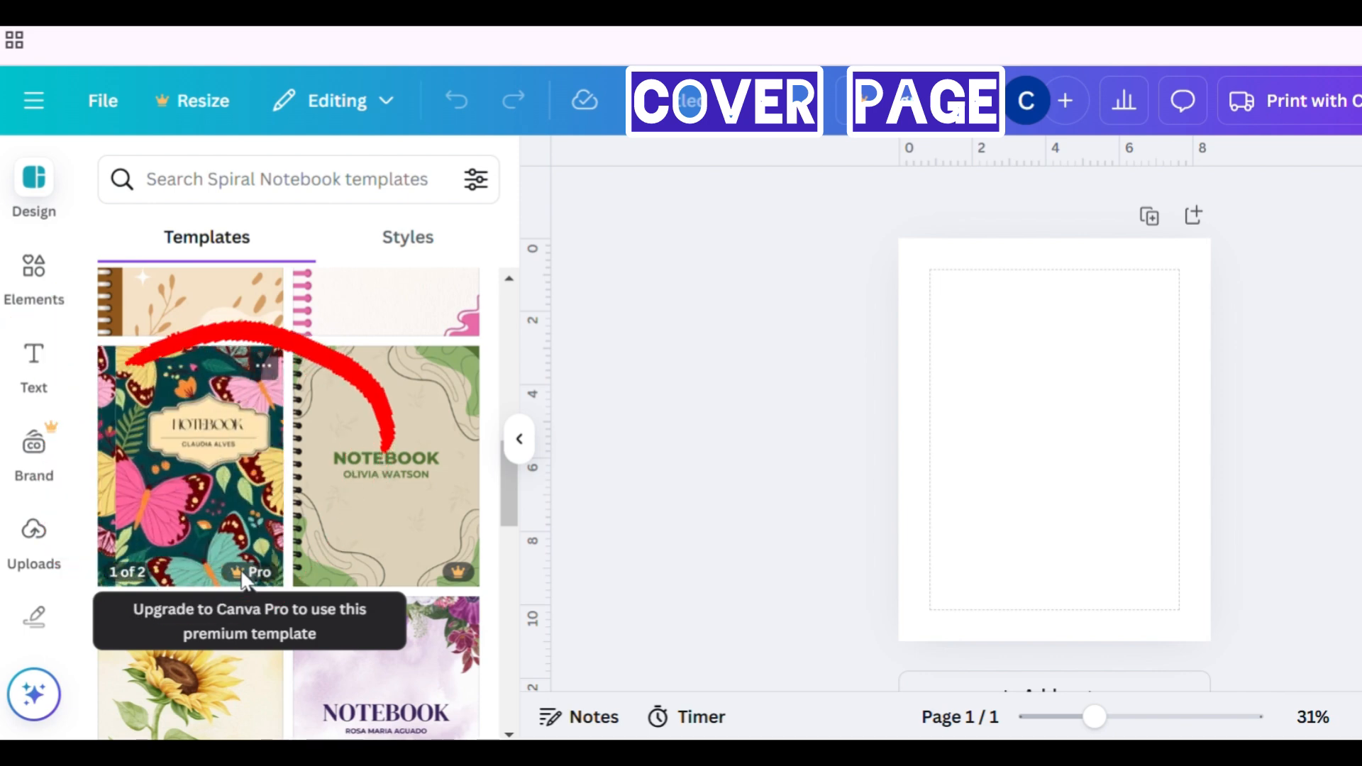
- Search the elements for flower and show all matching graphics
click(31, 274)
click(238, 203)
text(flow)
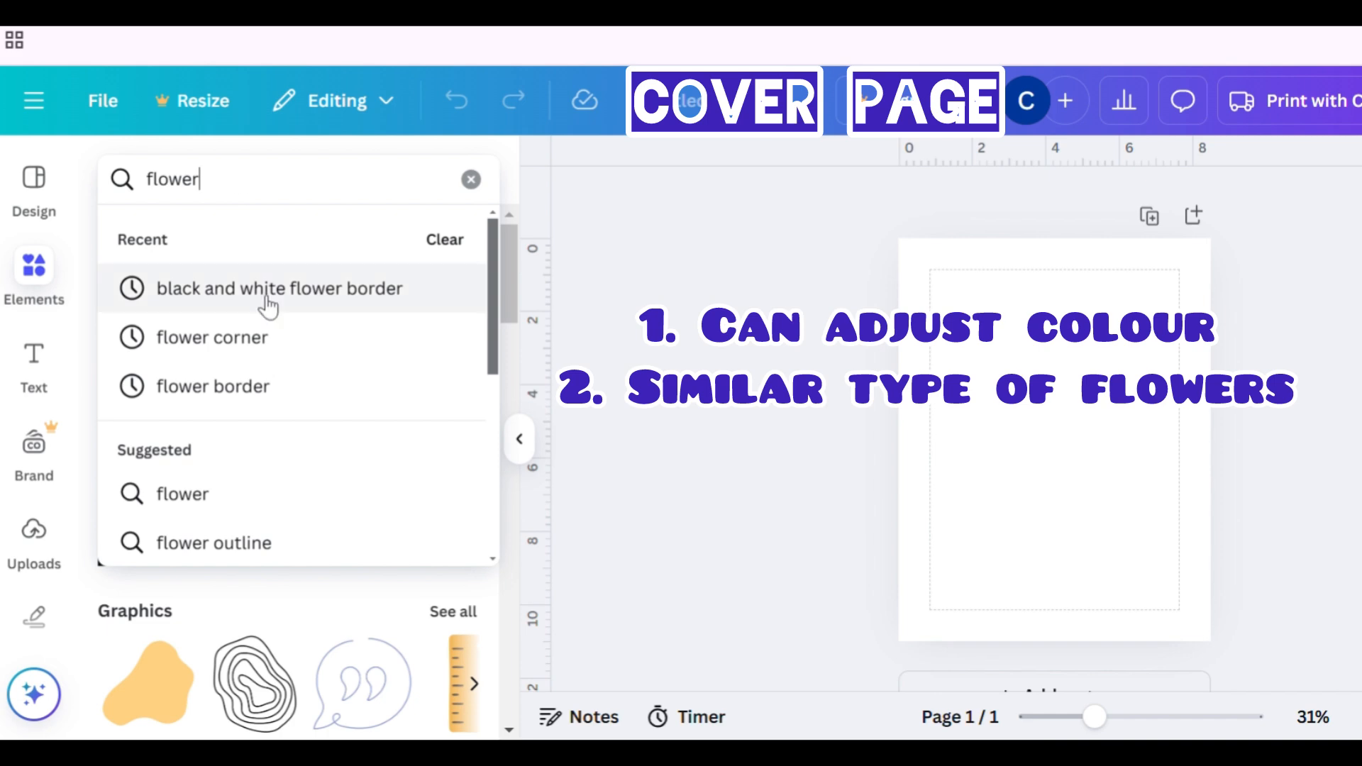
text(er)
key(Return)
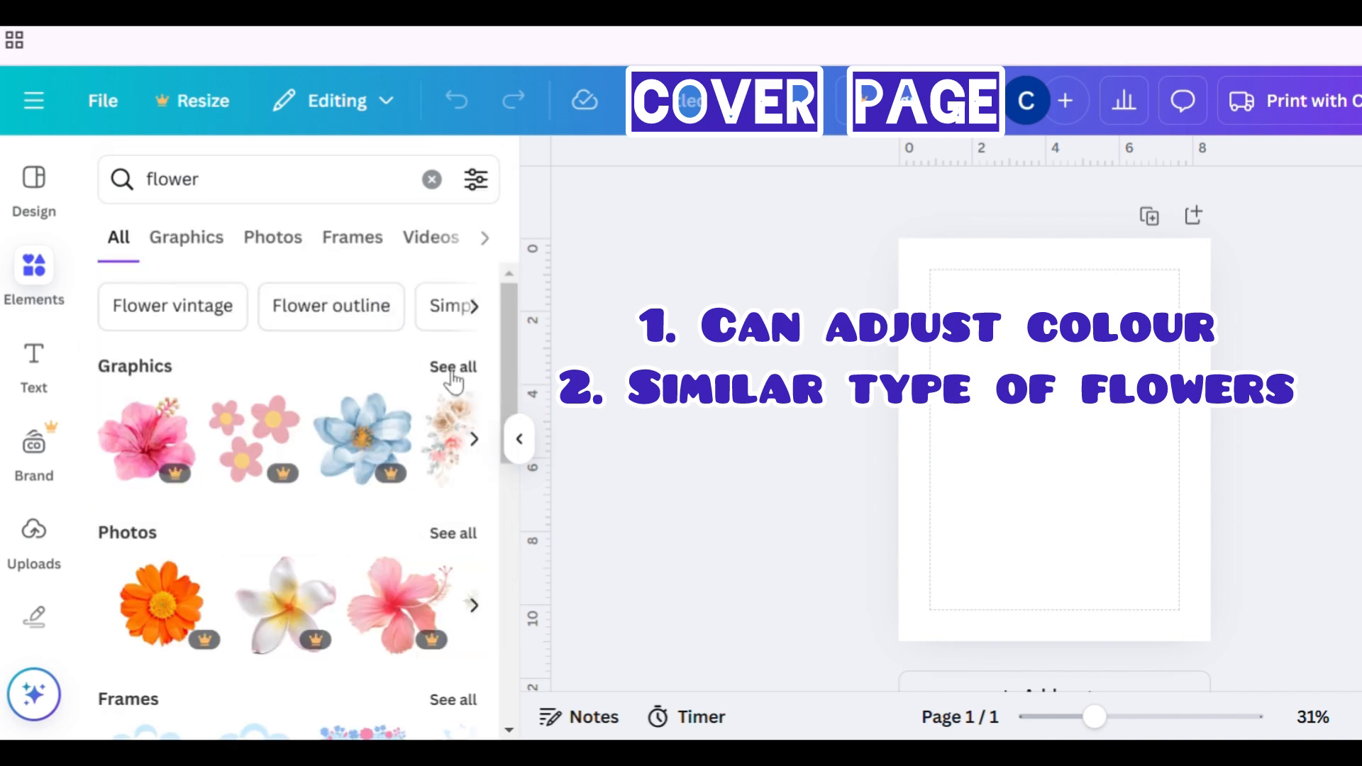
click(452, 368)
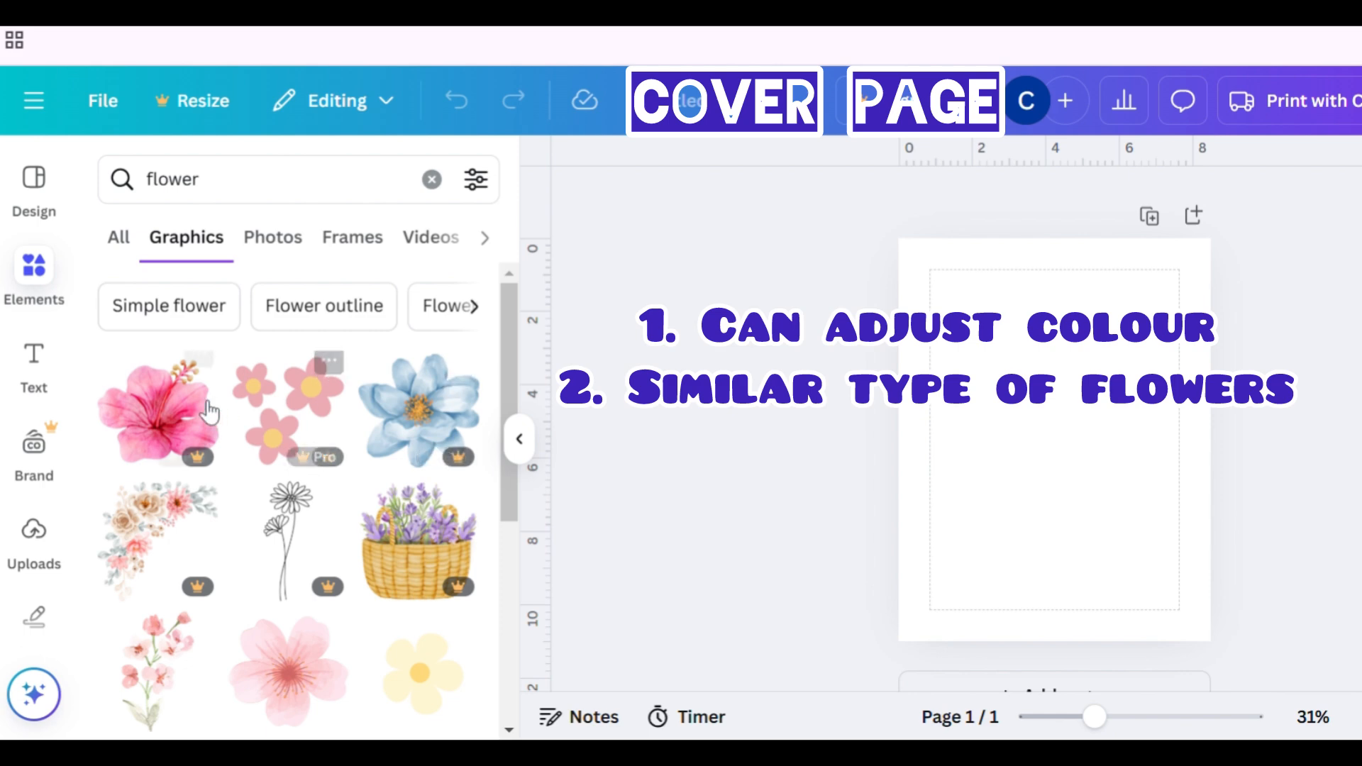
scroll(287, 492, down, 2)
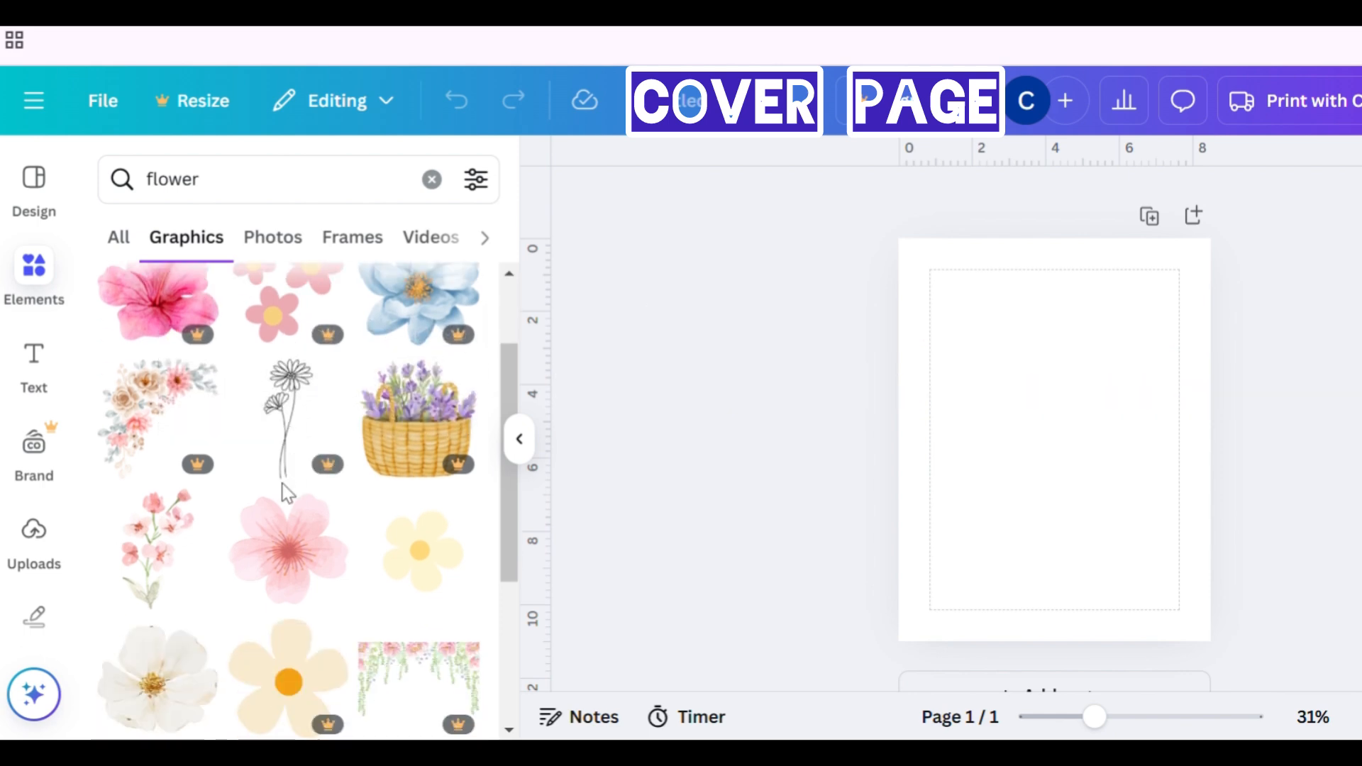
click(286, 578)
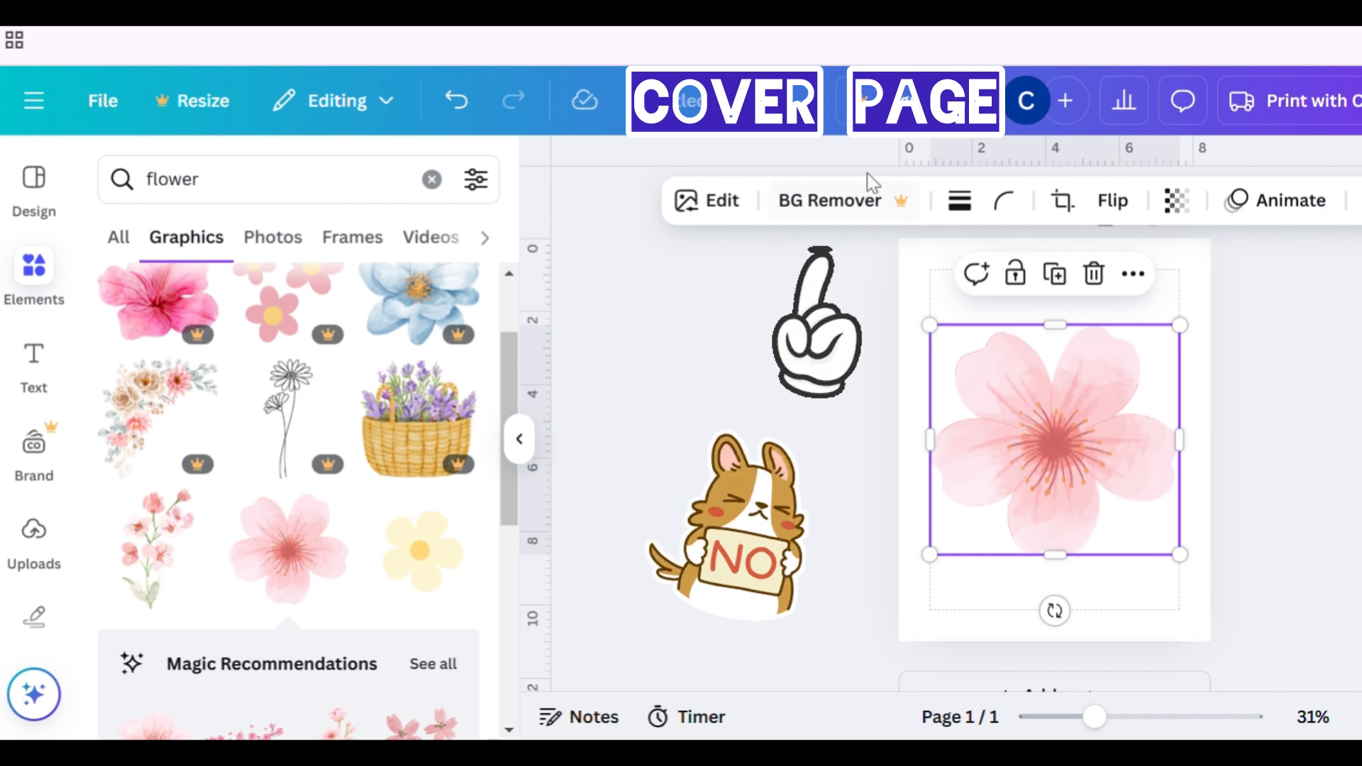
key(Delete)
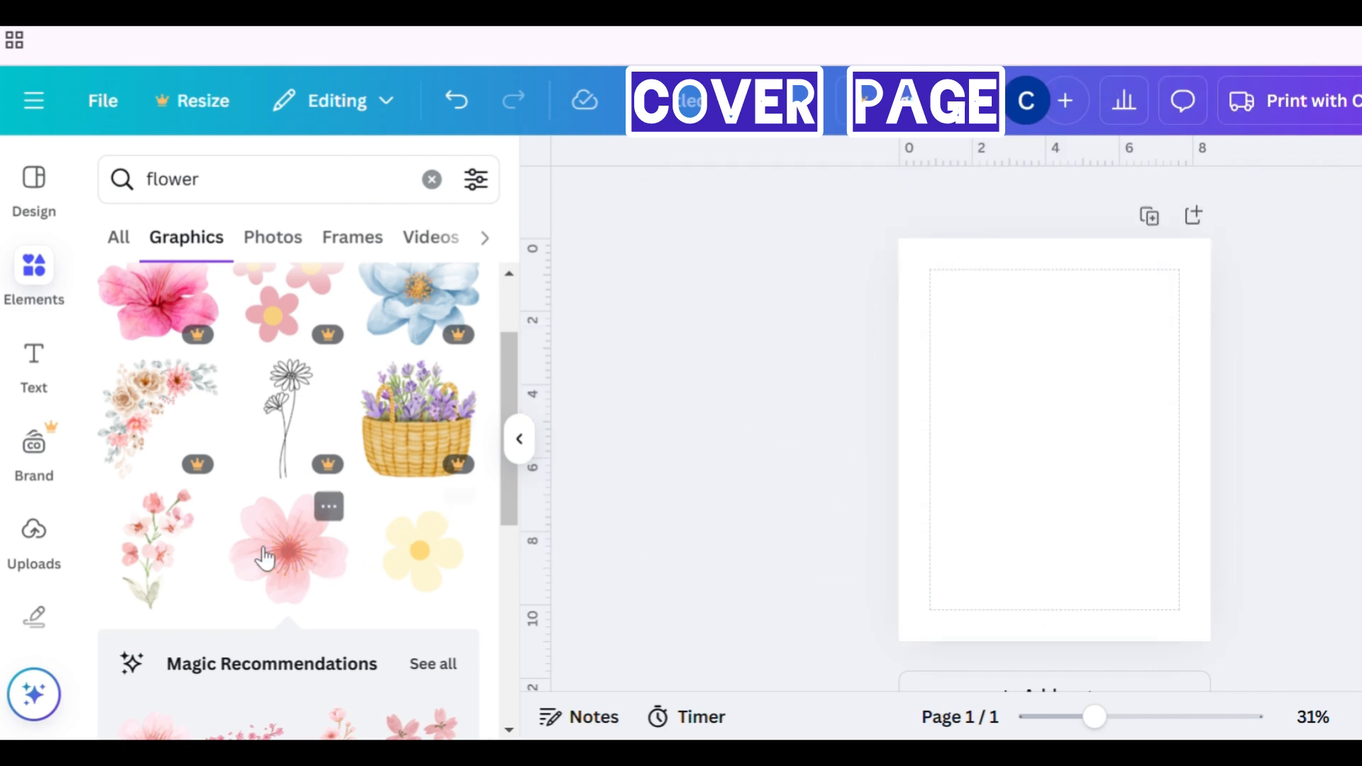
- Add the simple yellow five-petal flower graphic to the page and open its Magic Recommendations
click(472, 565)
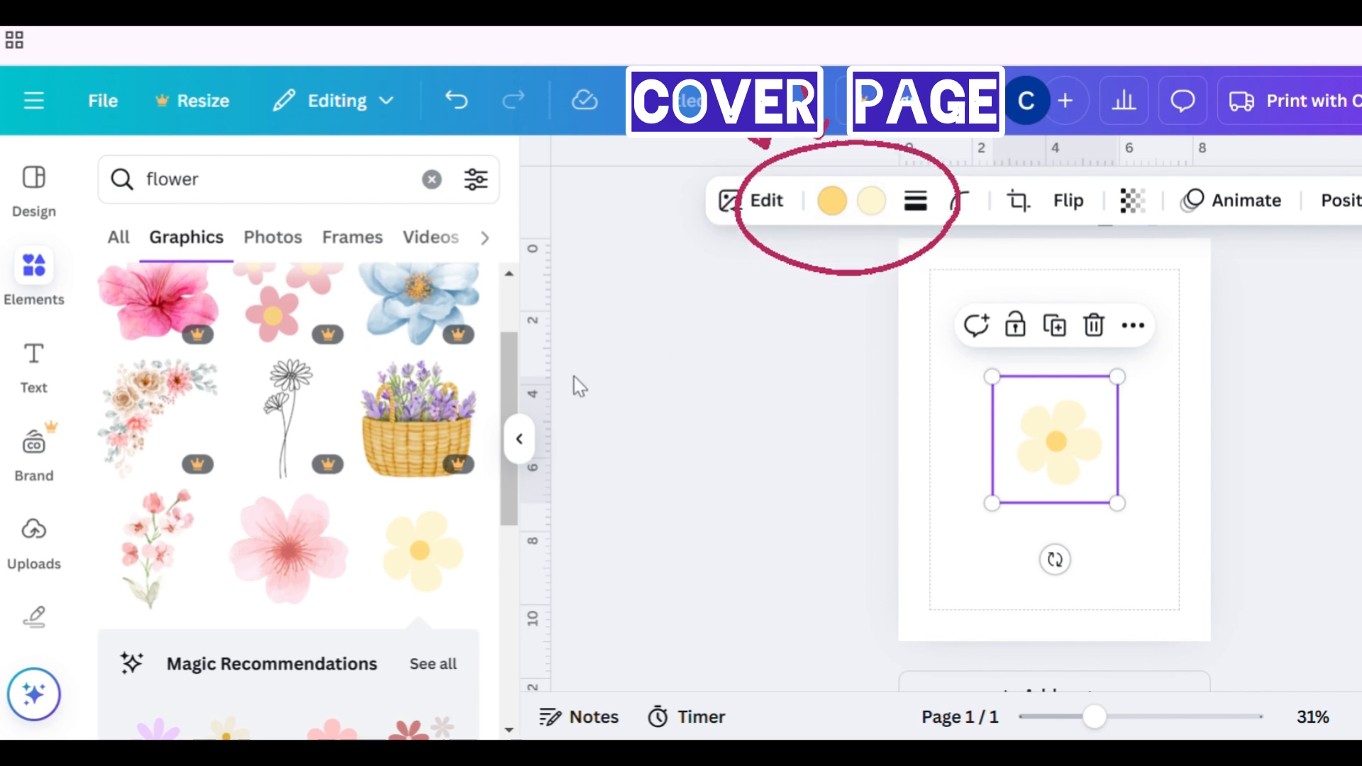
drag(505, 356, 505, 408)
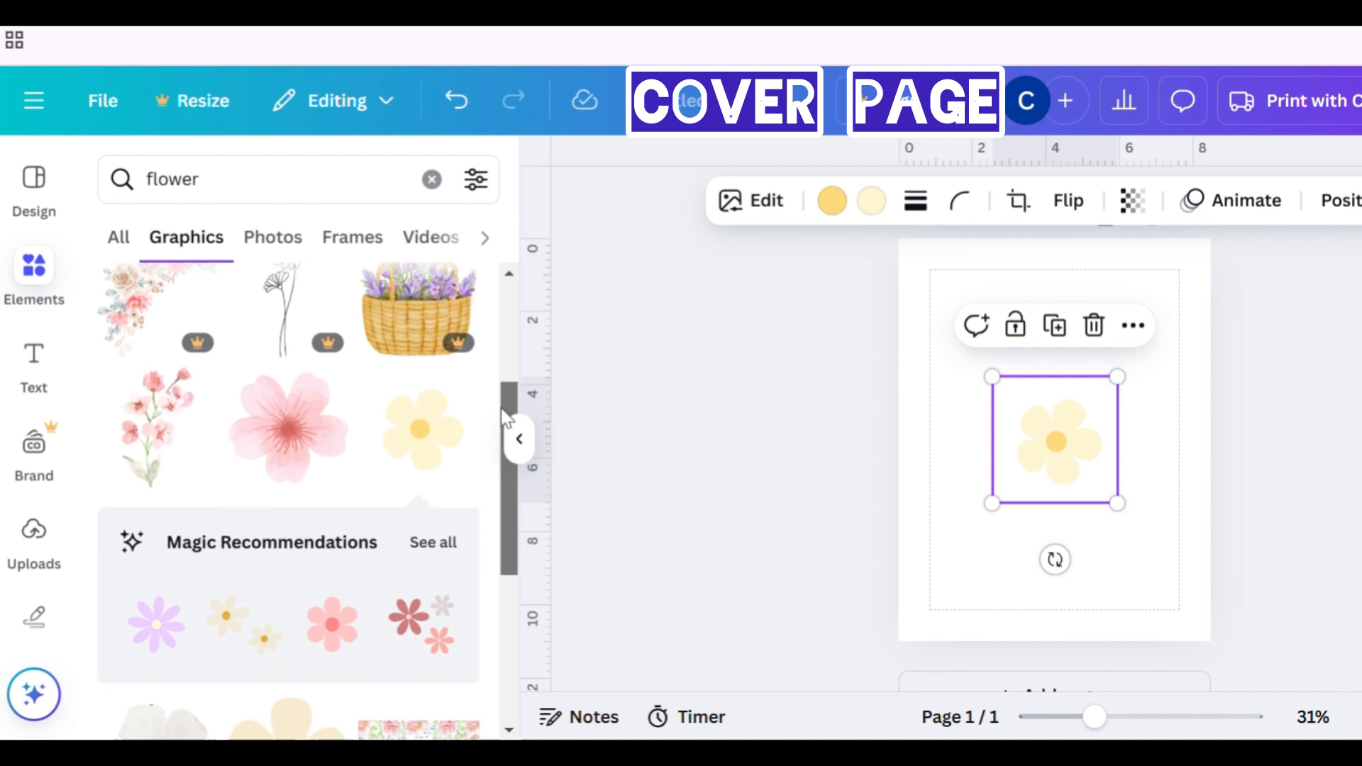
click(443, 547)
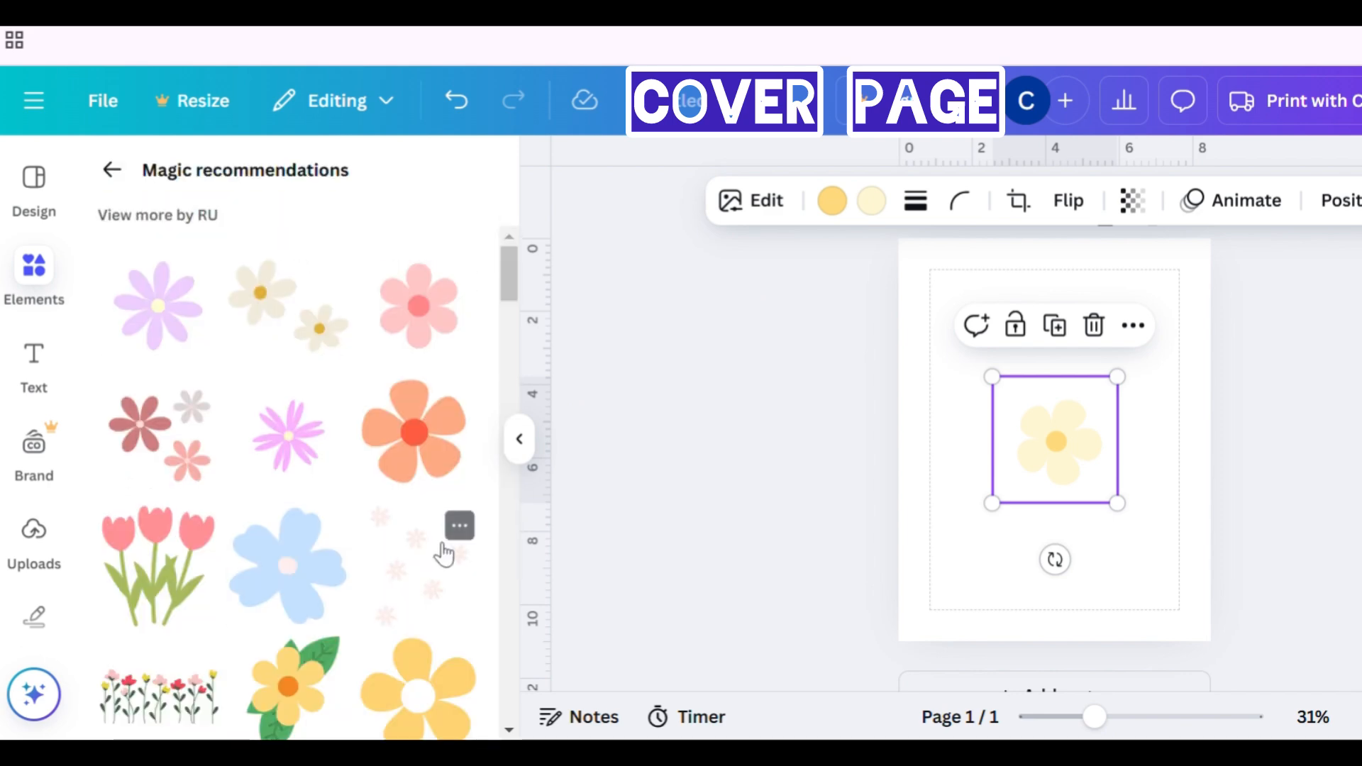
- Add the three-flower cluster graphic and move it to the page's lower-left corner
click(145, 459)
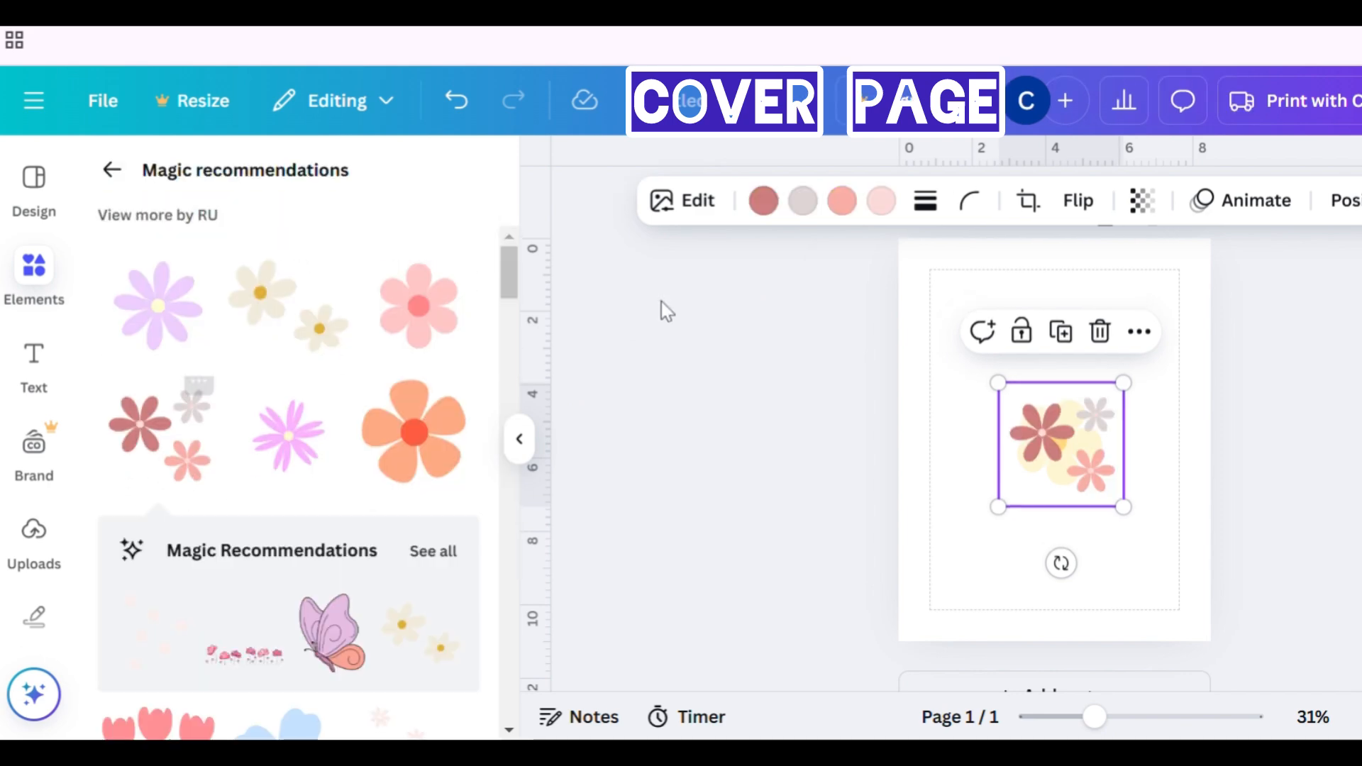
drag(1092, 461, 992, 581)
- Set the yellow flower's petal colour to #ECE3F0
click(1070, 445)
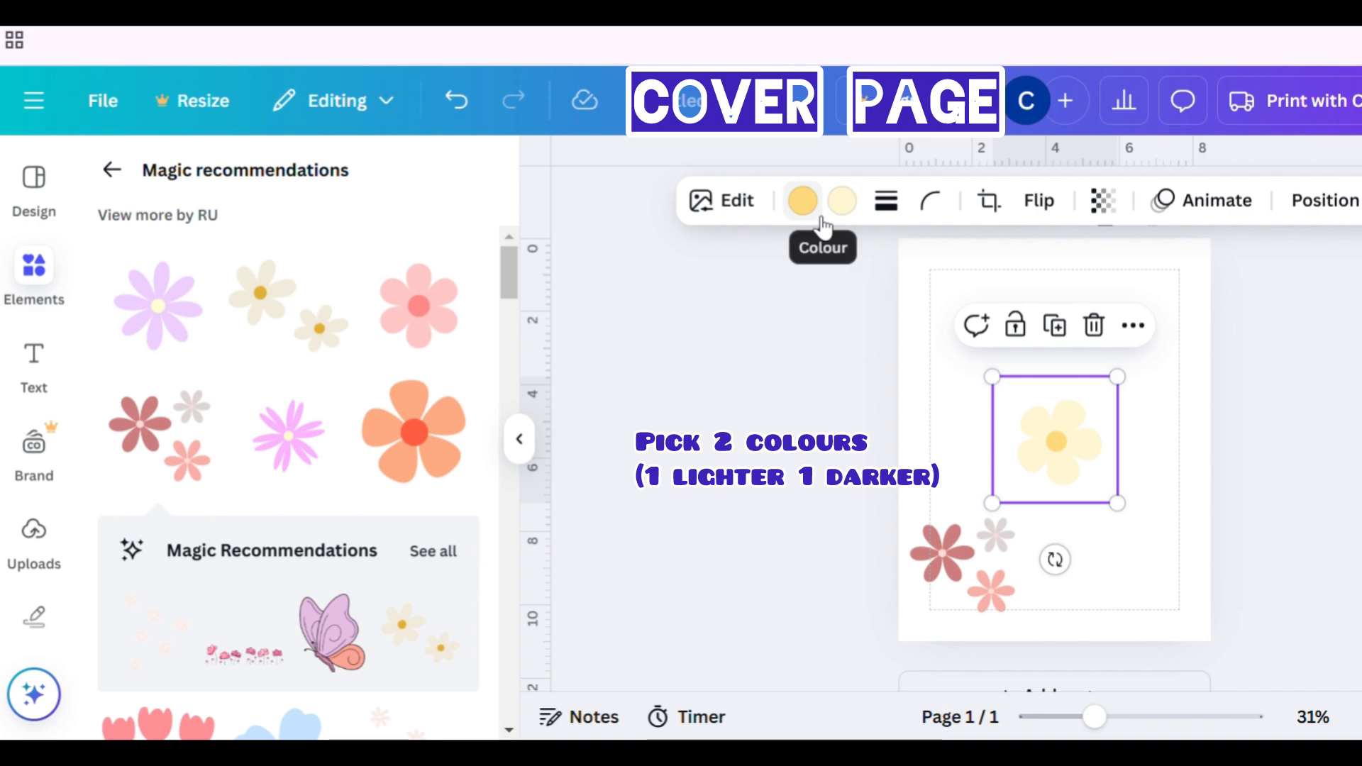
click(804, 201)
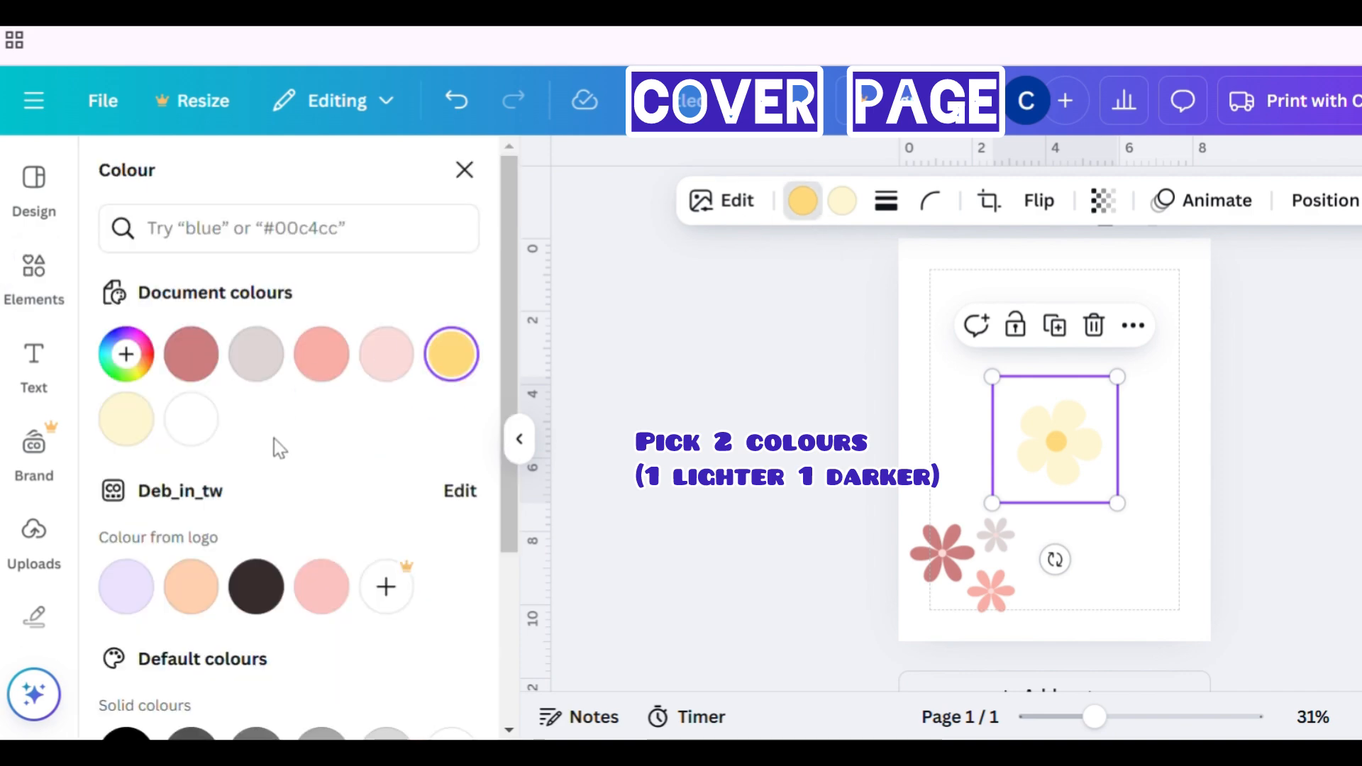
scroll(274, 438, down, 4)
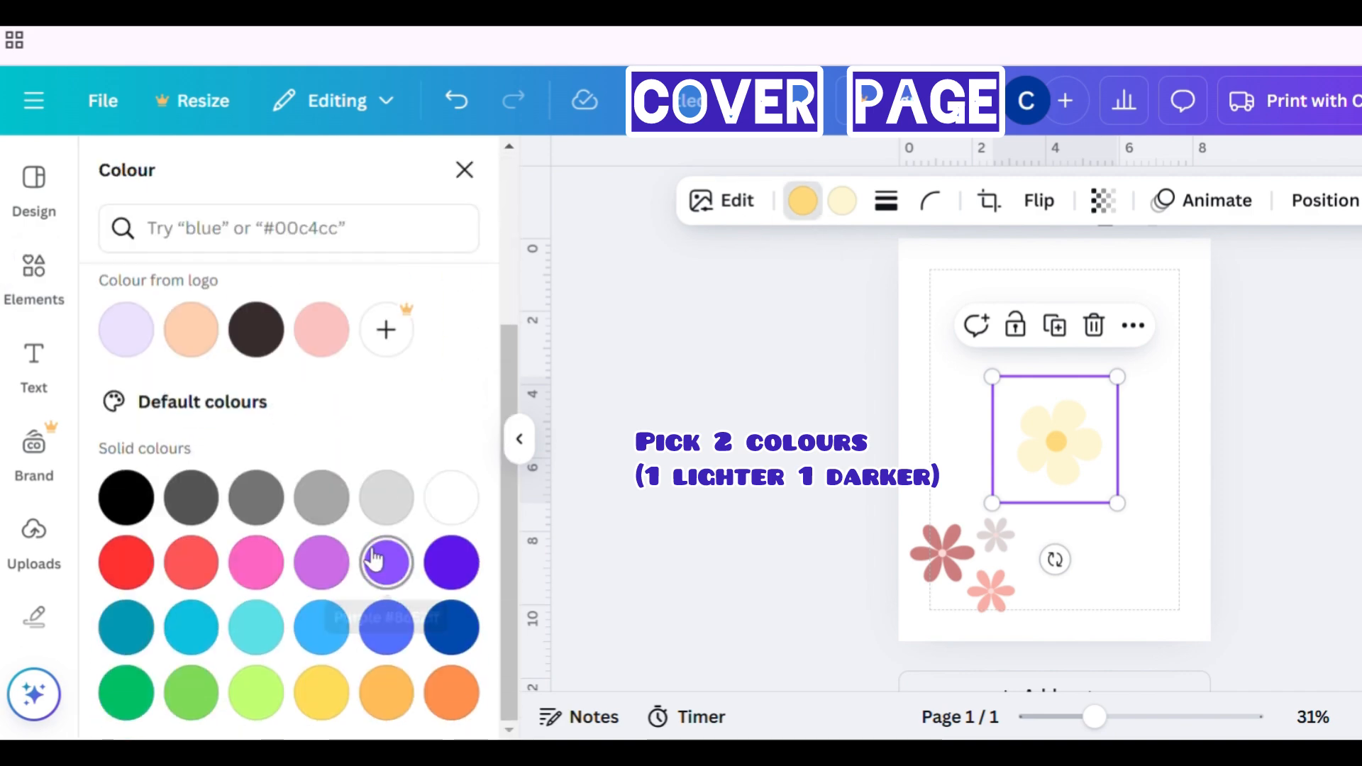
scroll(362, 525, up, 4)
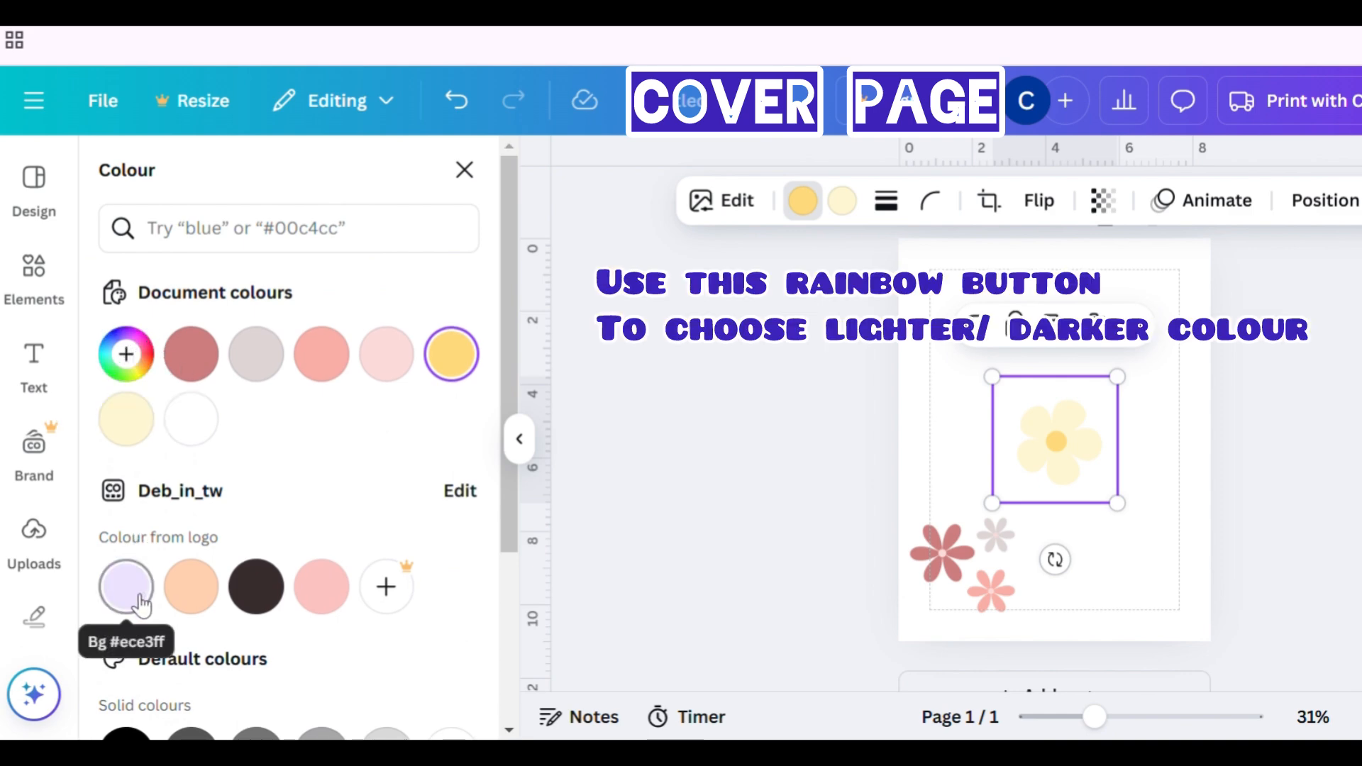
click(860, 209)
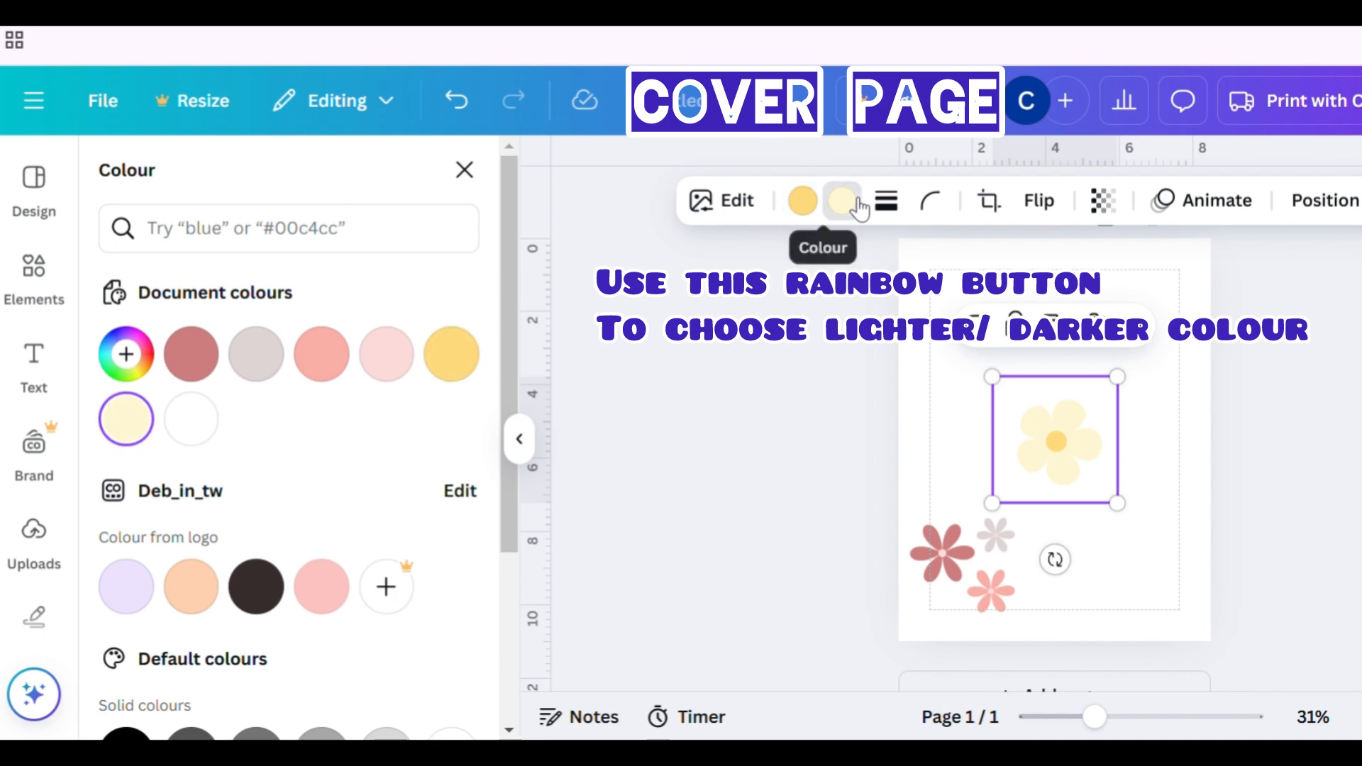
click(137, 360)
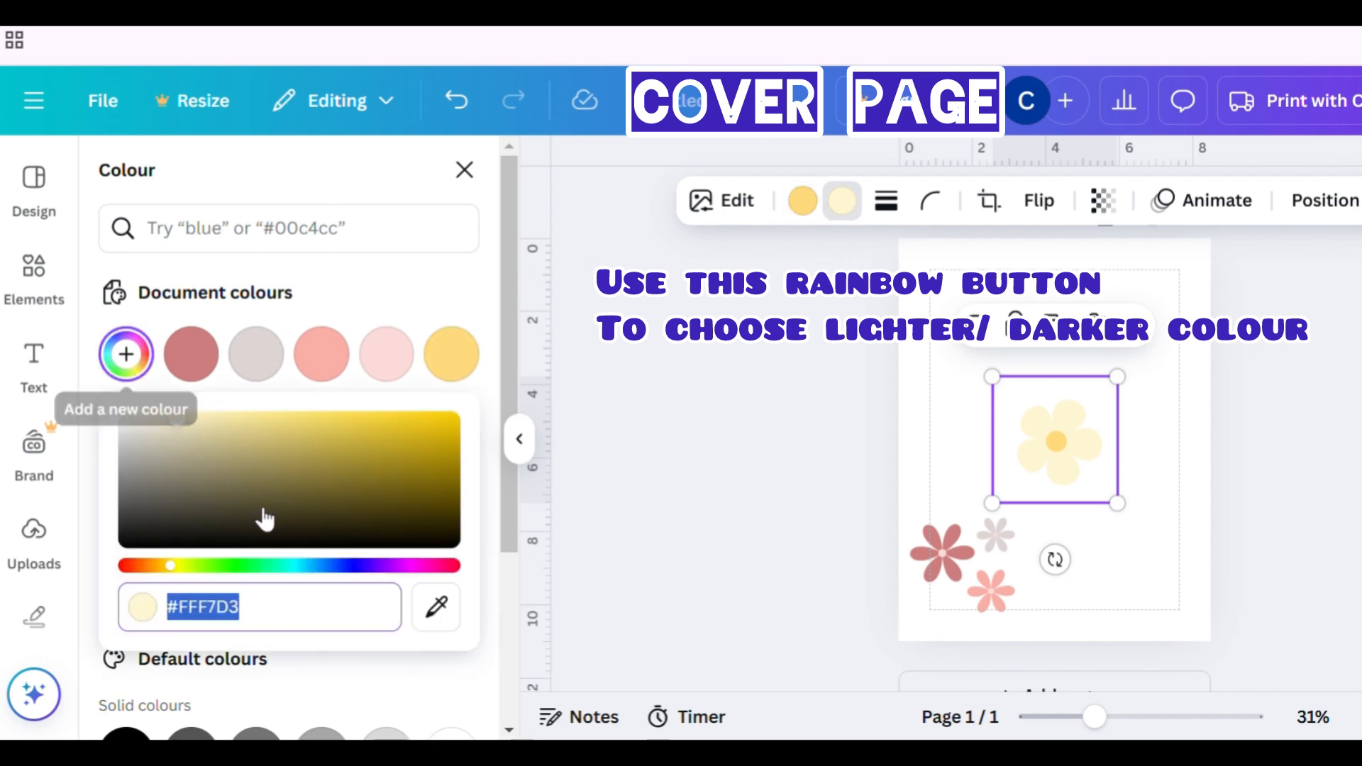
text(#ECE4)
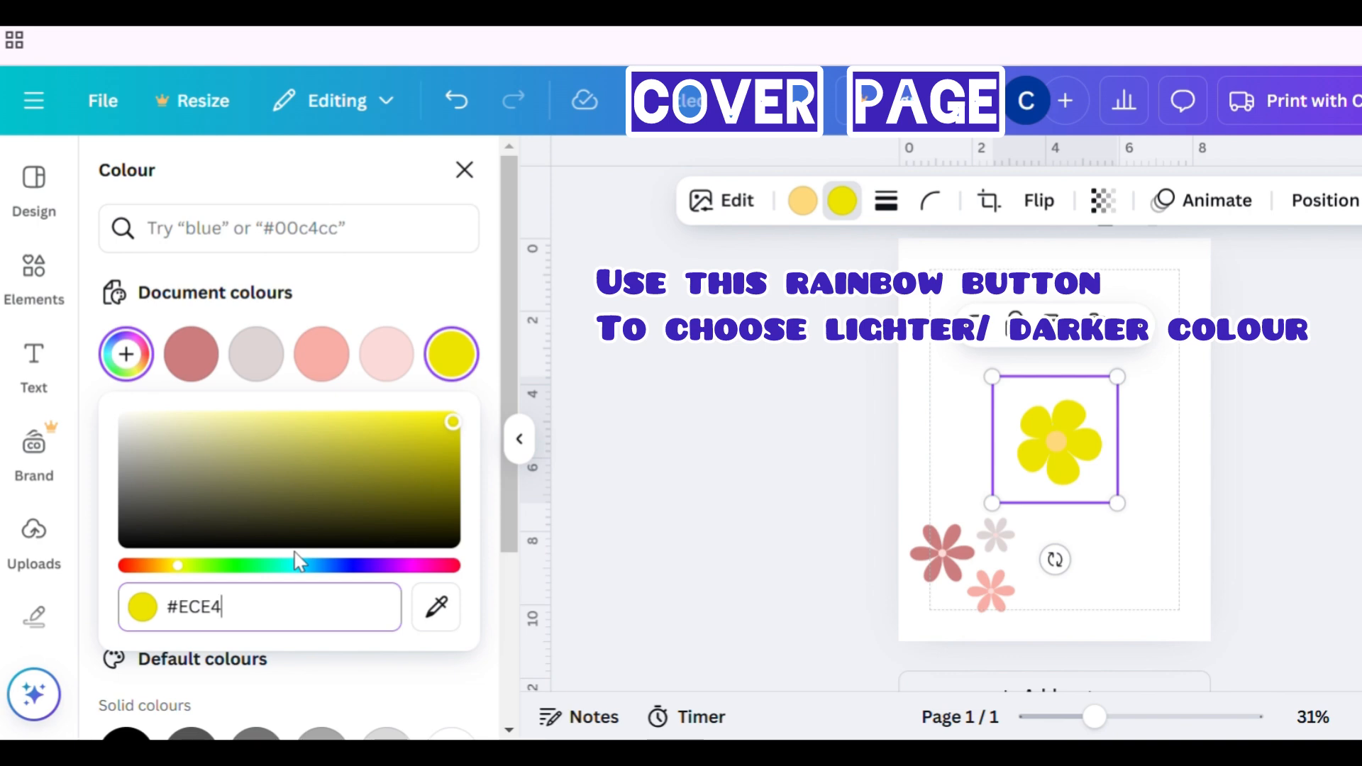
key(BackSpace)
text(3F0)
key(Return)
- Change the flower's centre colour to a medium purple, #D67AFF
click(126, 354)
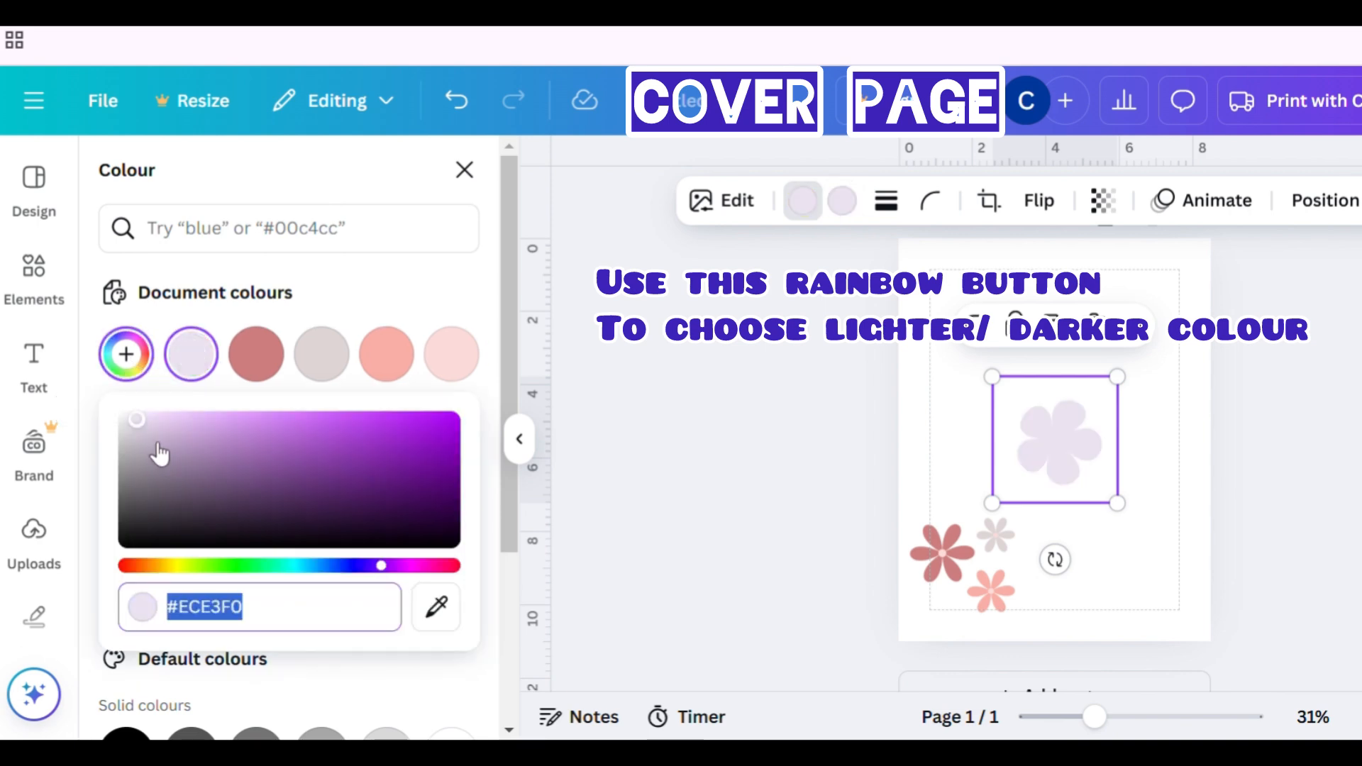
drag(149, 429, 277, 419)
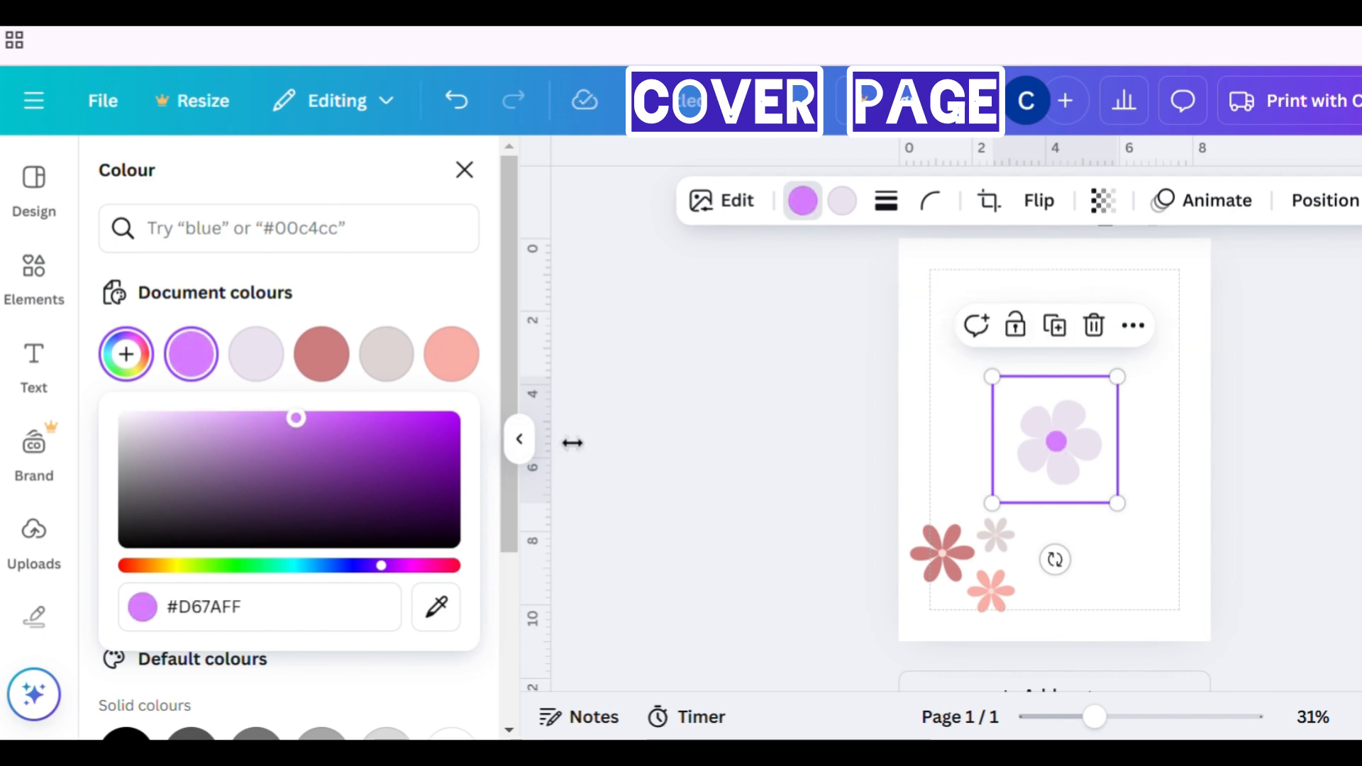
click(722, 424)
- Duplicate the lavender flower and move the copy toward the page's upper right
click(1054, 325)
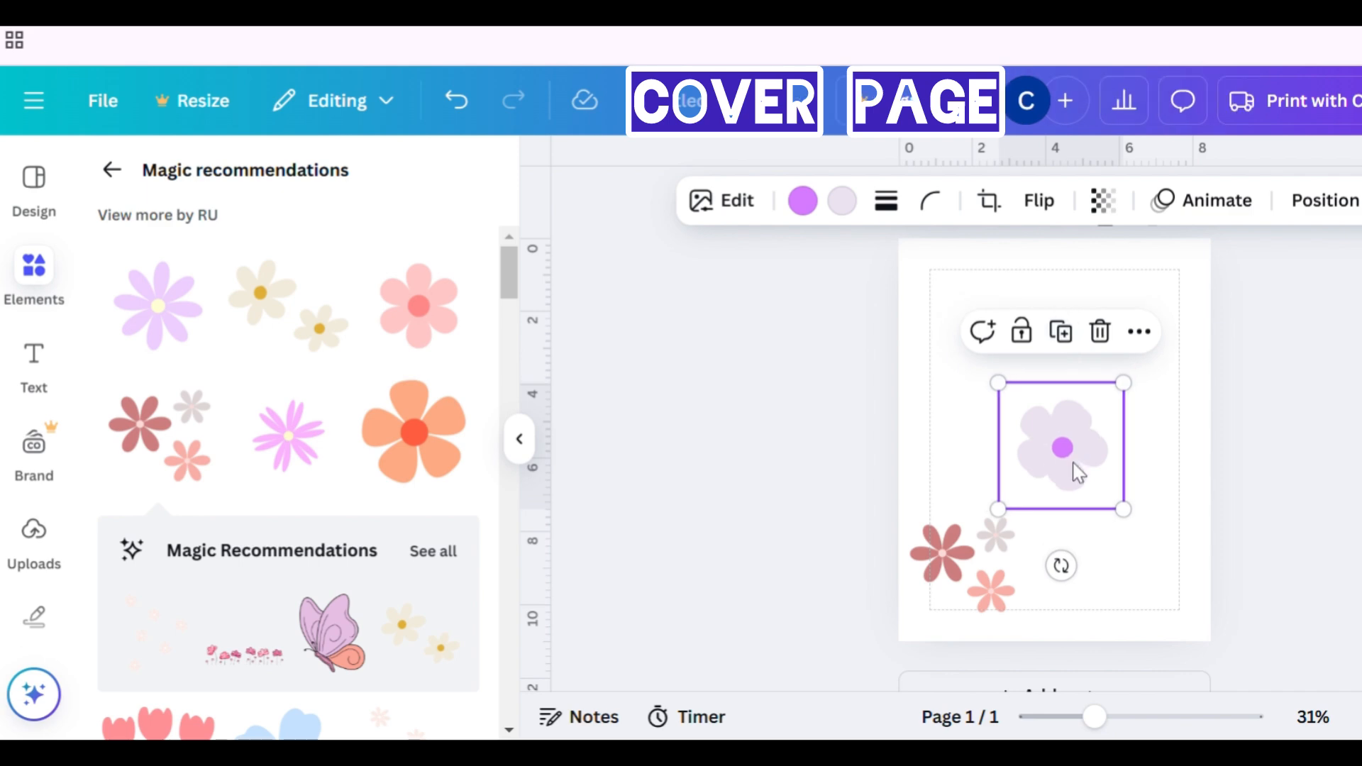
drag(1073, 471, 1103, 357)
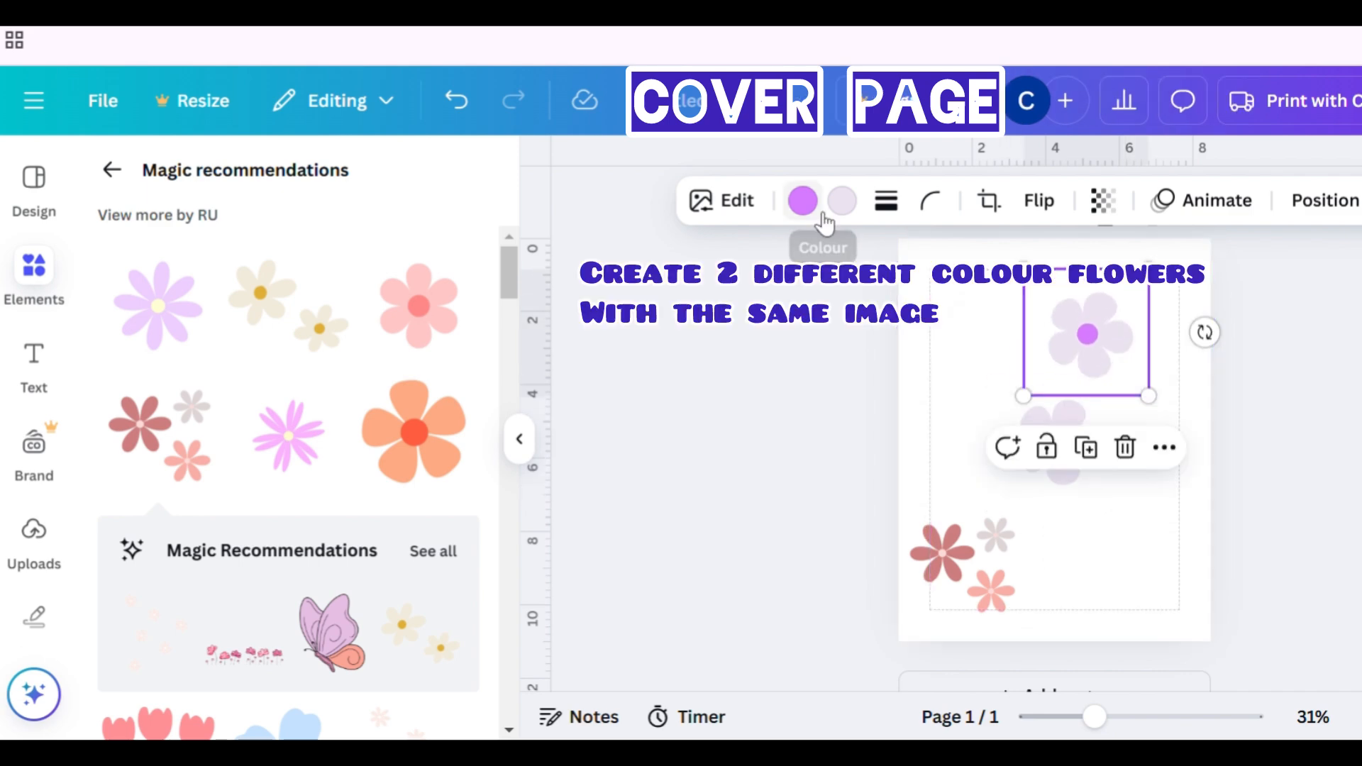
- Recolour the copy's petals with the light beige document colour
click(844, 207)
click(339, 366)
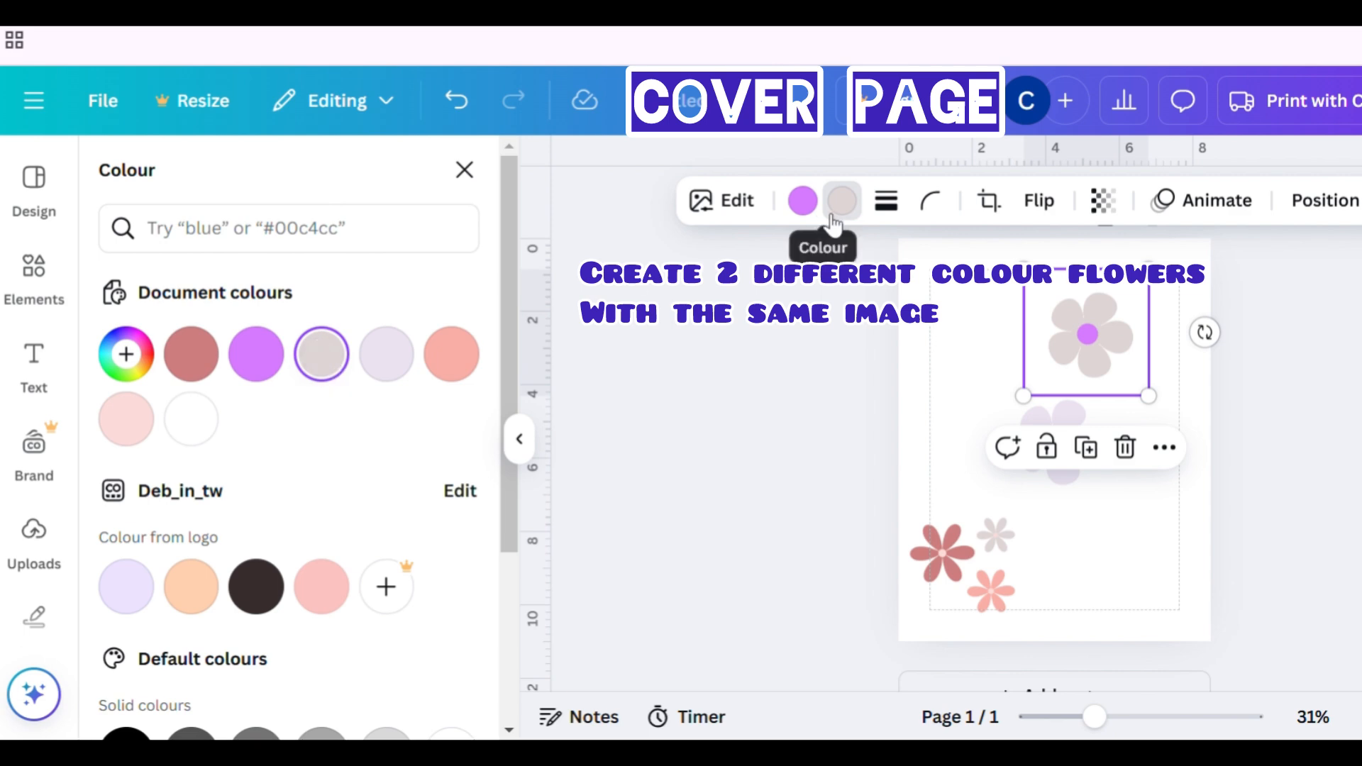
- Set the copy's centre colour to a darker greyish brown, #A69595
click(802, 201)
click(322, 354)
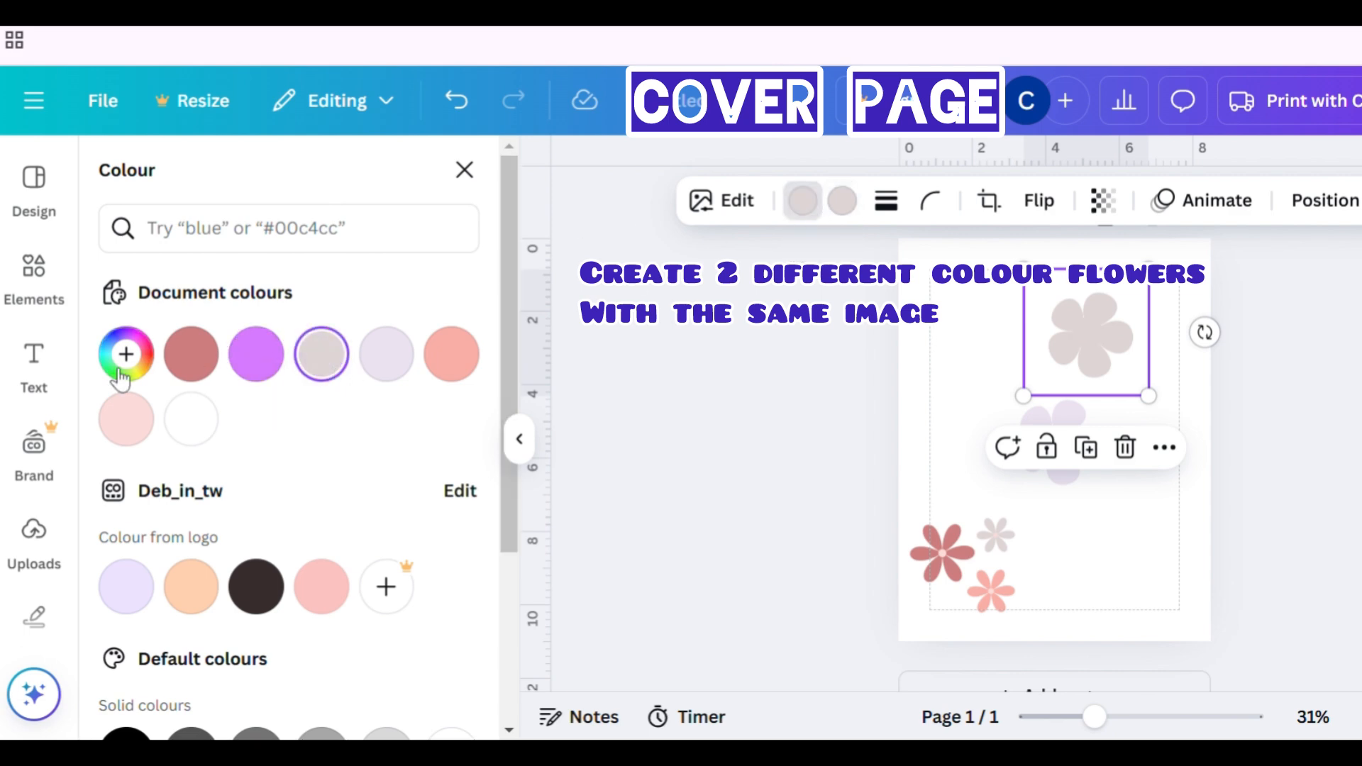
click(126, 354)
mouse_move(149, 434)
mouse_down()
mouse_move(129, 426)
mouse_move(168, 426)
mouse_move(159, 474)
mouse_move(152, 461)
mouse_up()
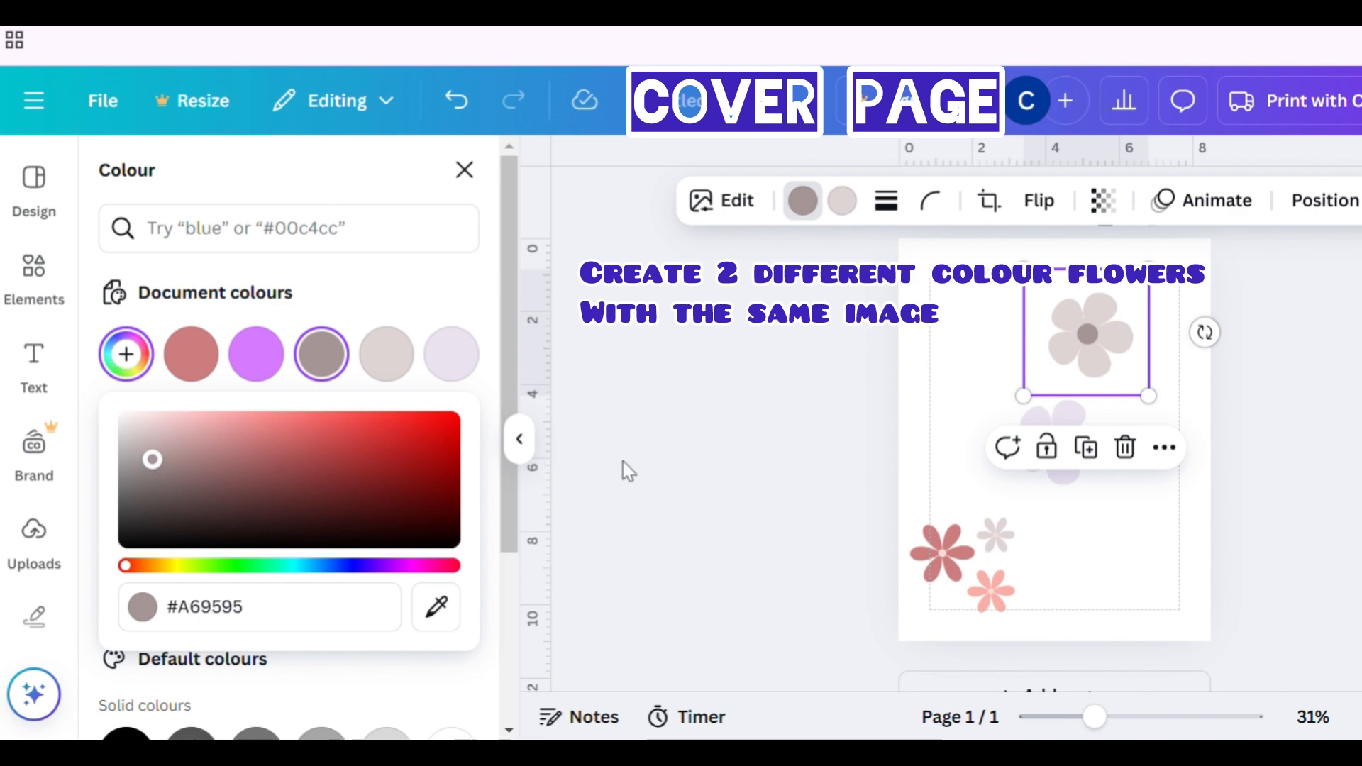
click(675, 461)
click(738, 463)
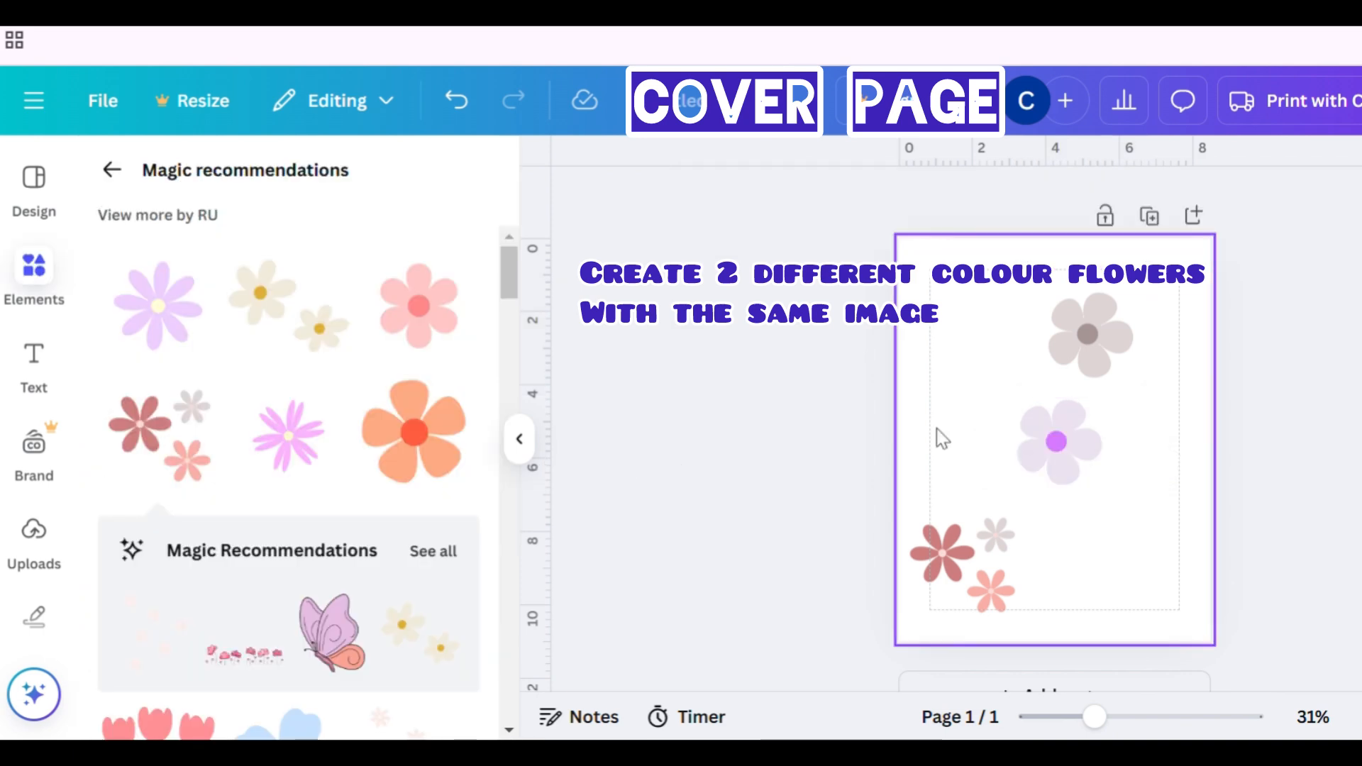
- Select the three-flower cluster and recolour its large flower's petals to the purple #D67AFF
click(1070, 469)
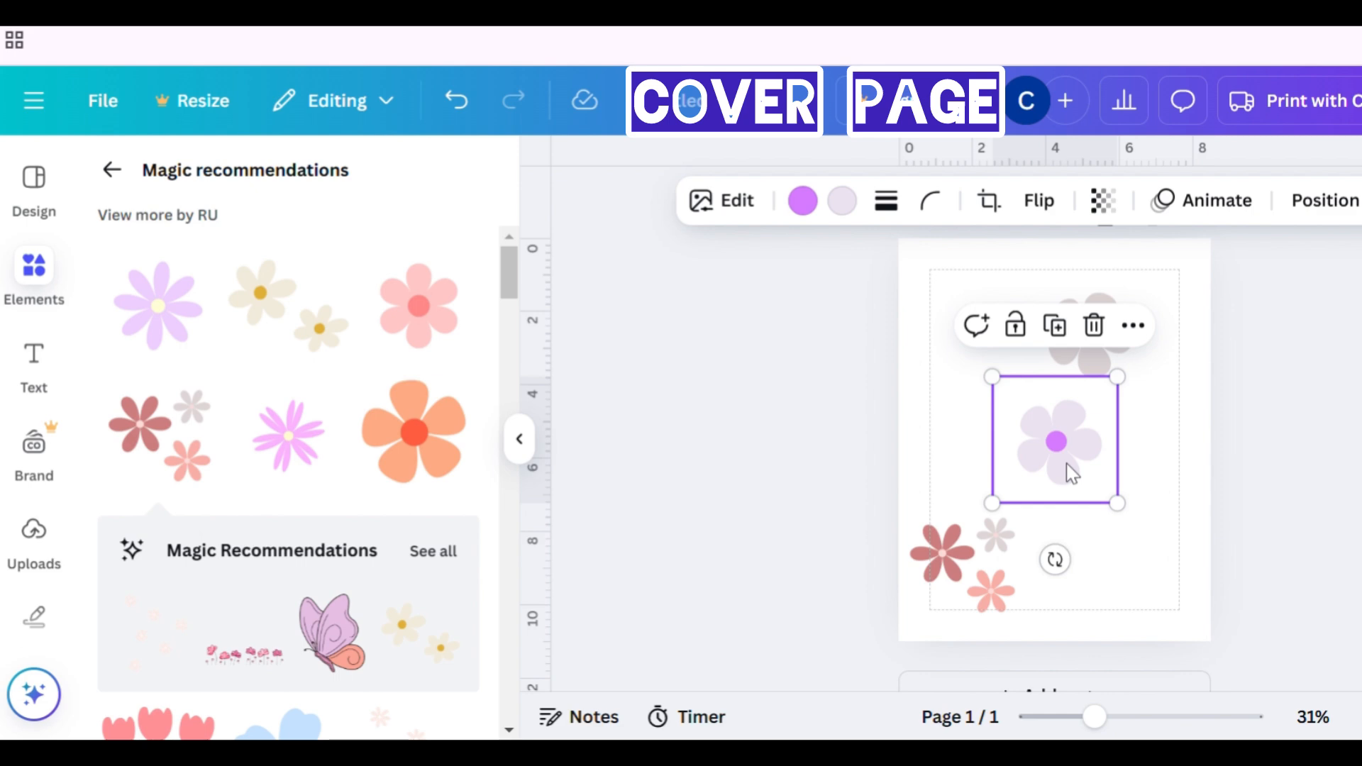
click(947, 557)
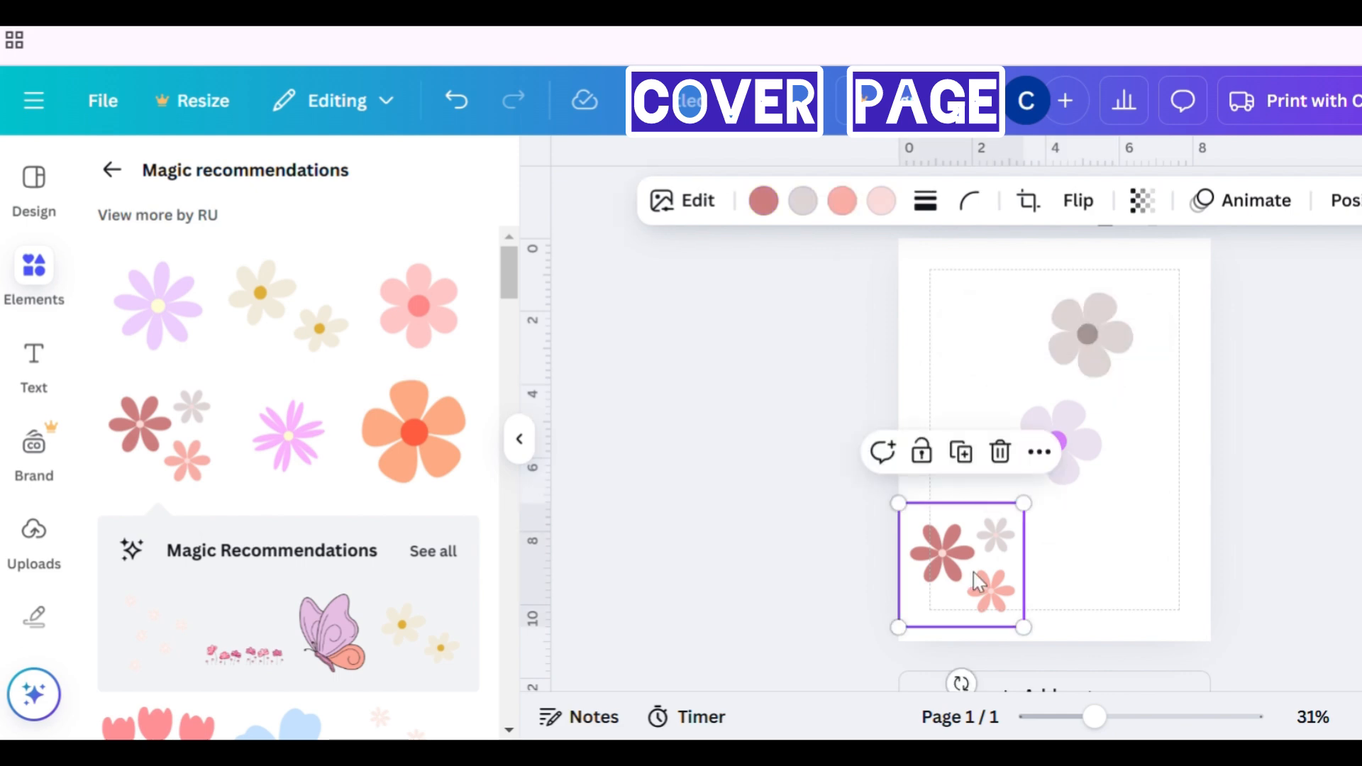
click(764, 201)
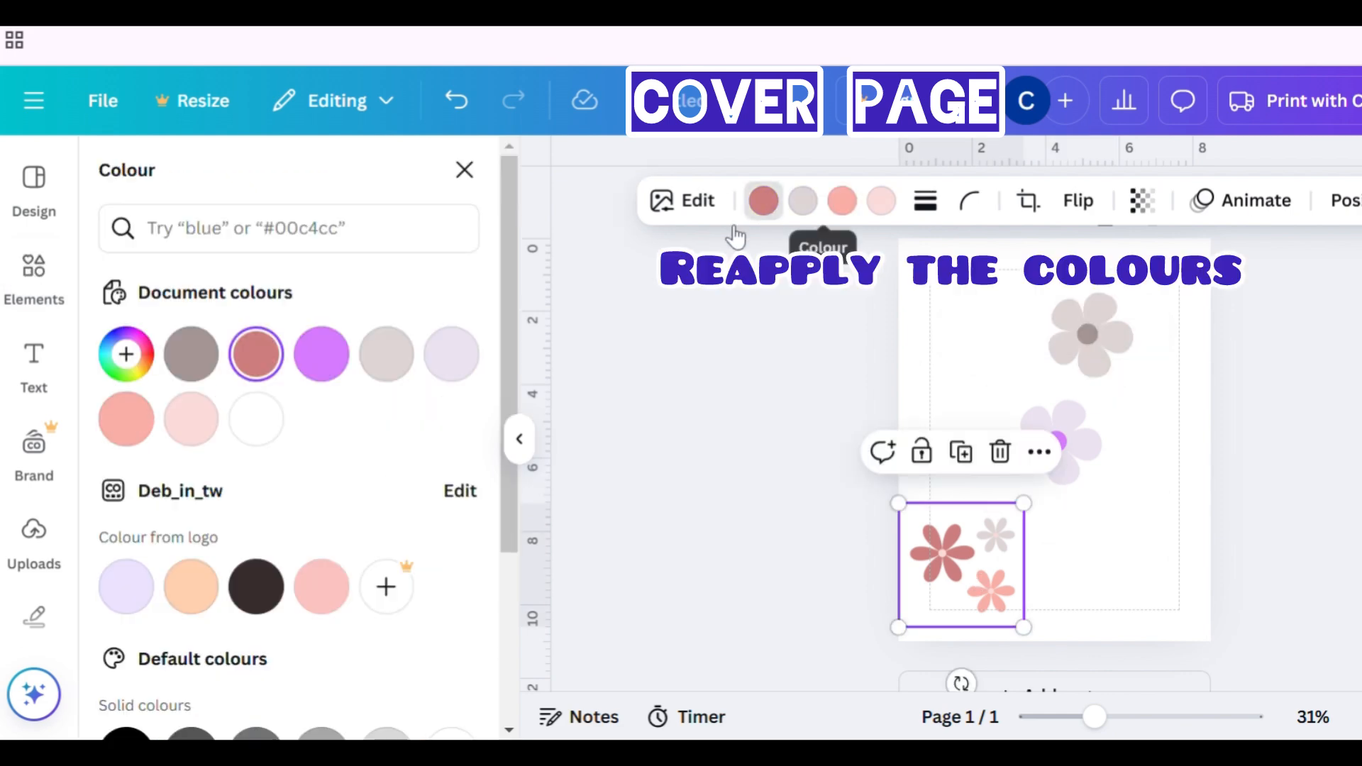
click(466, 356)
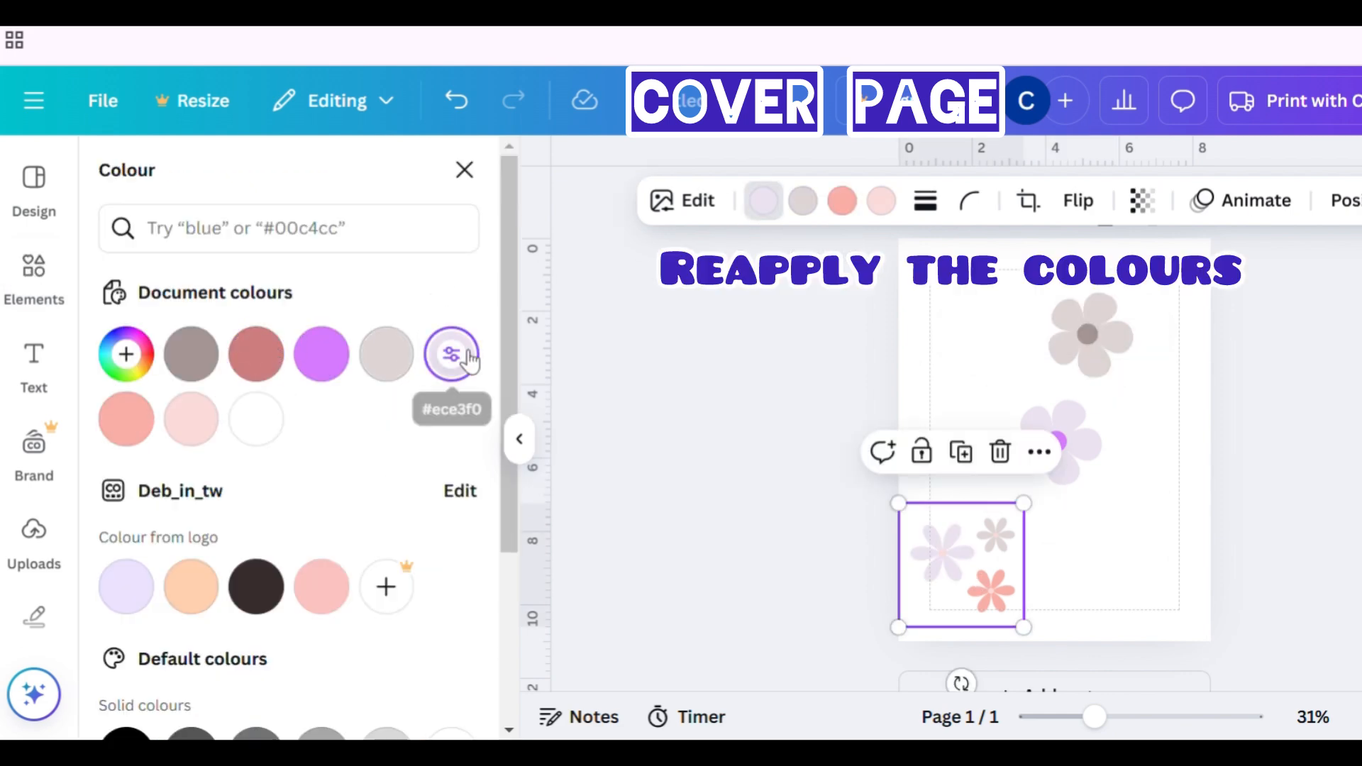
click(321, 354)
- Recolour the cluster's other flowers with the light lavender, light pink and salmon document colours
click(807, 210)
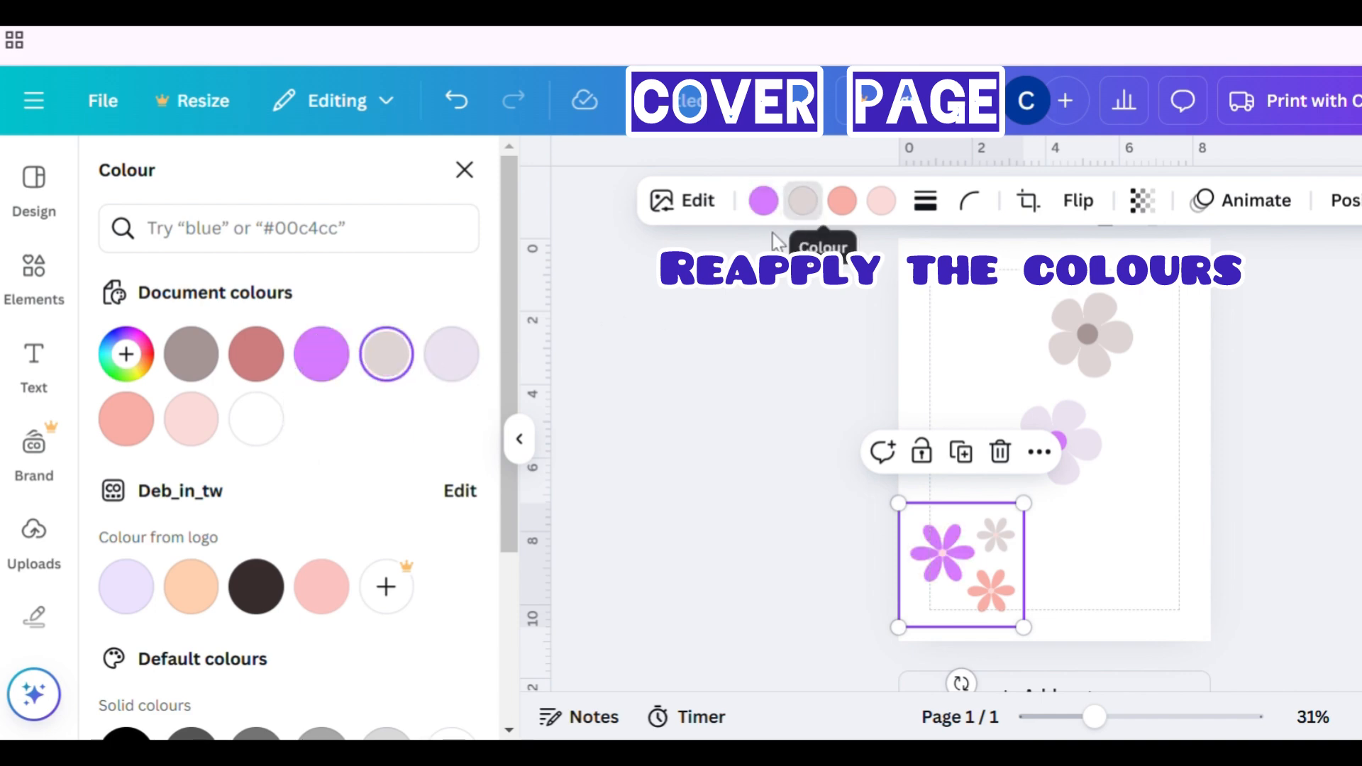
click(459, 359)
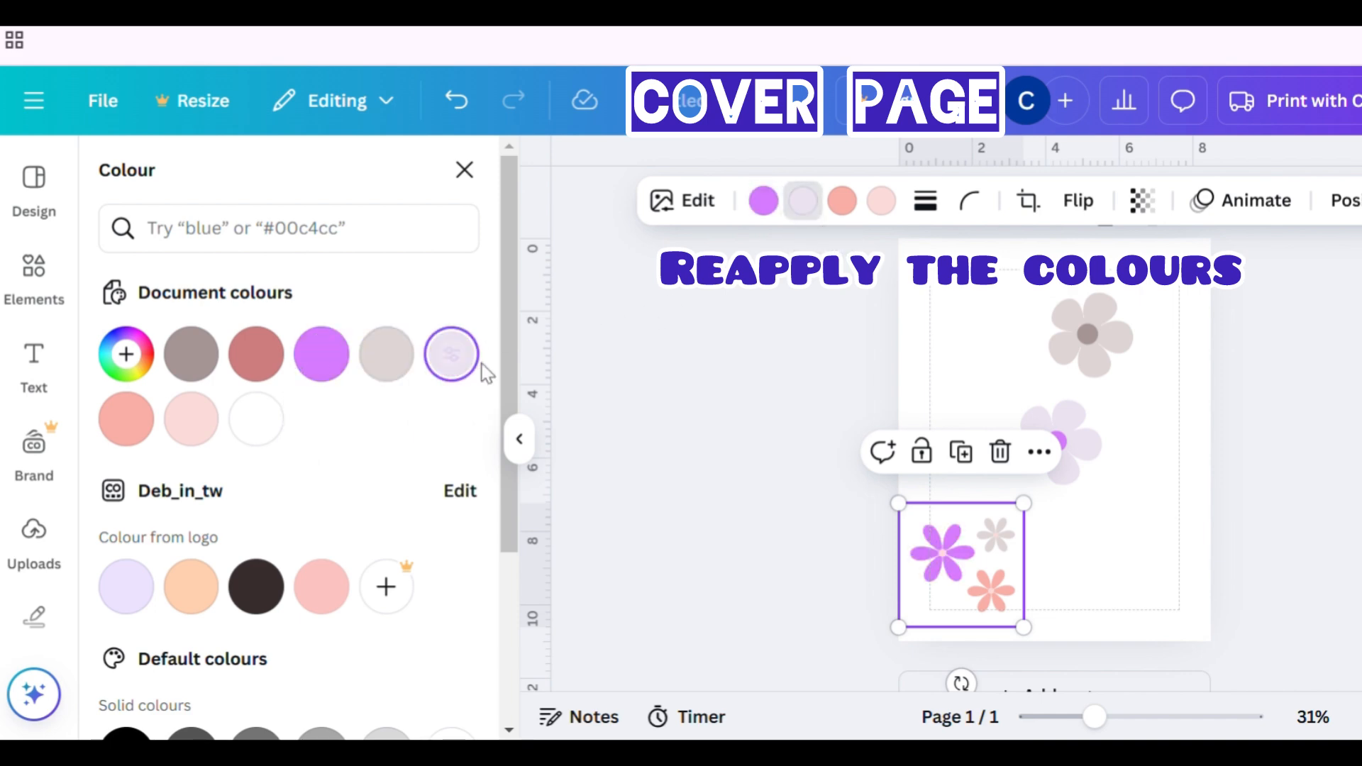
click(855, 207)
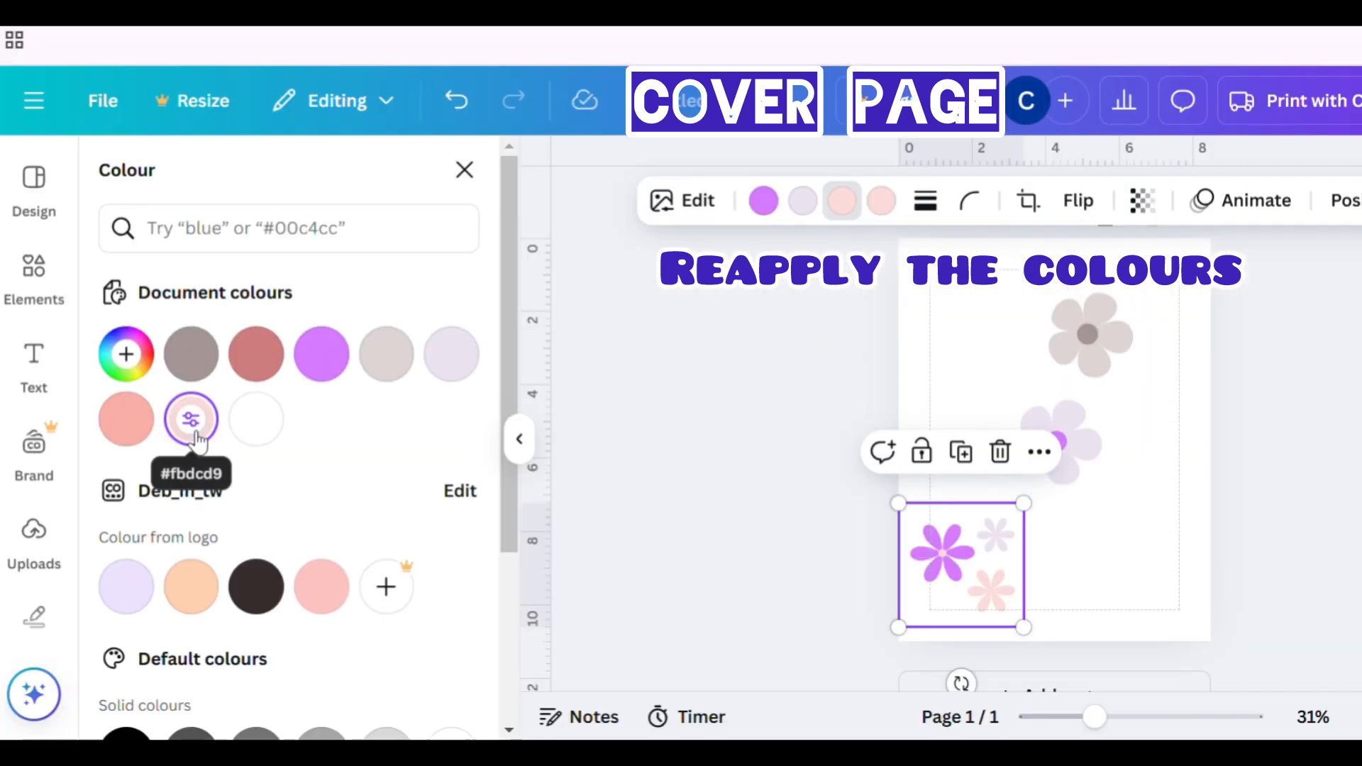
click(881, 201)
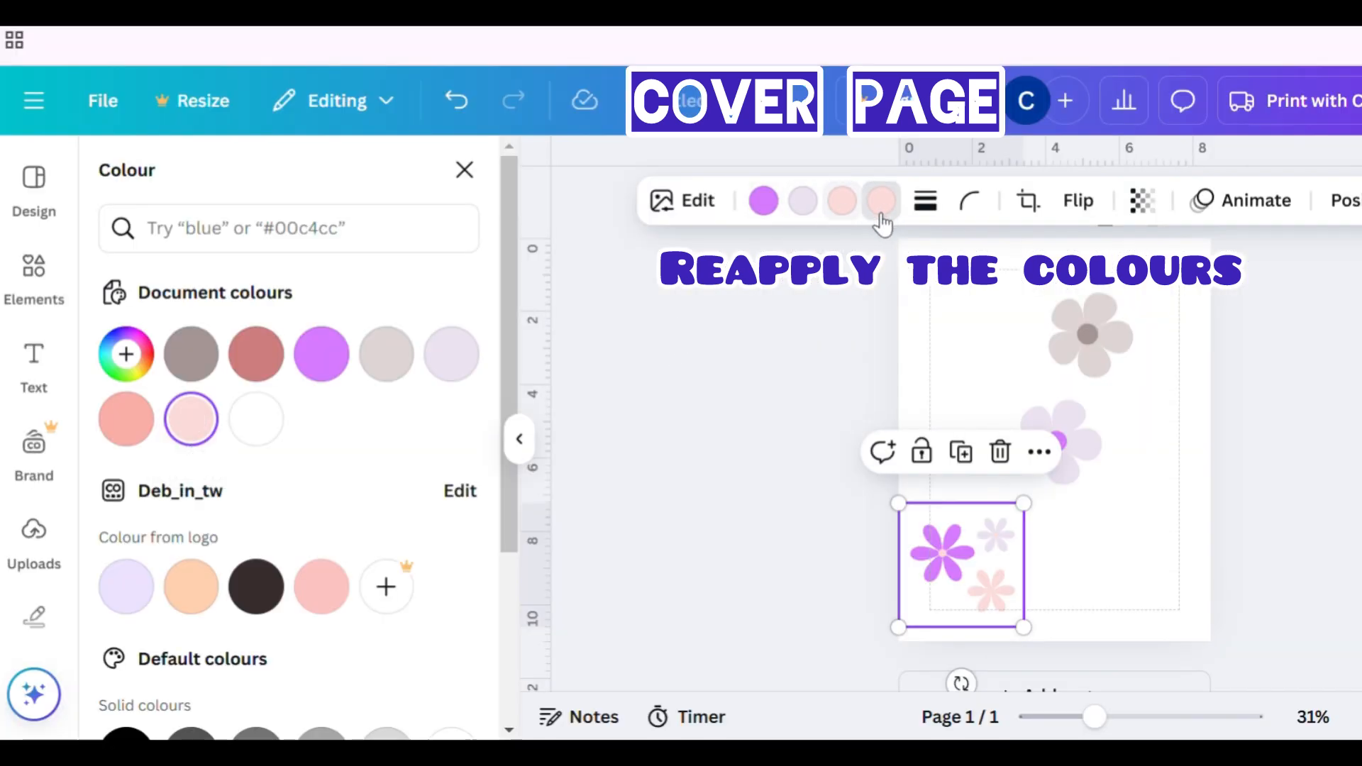
click(127, 418)
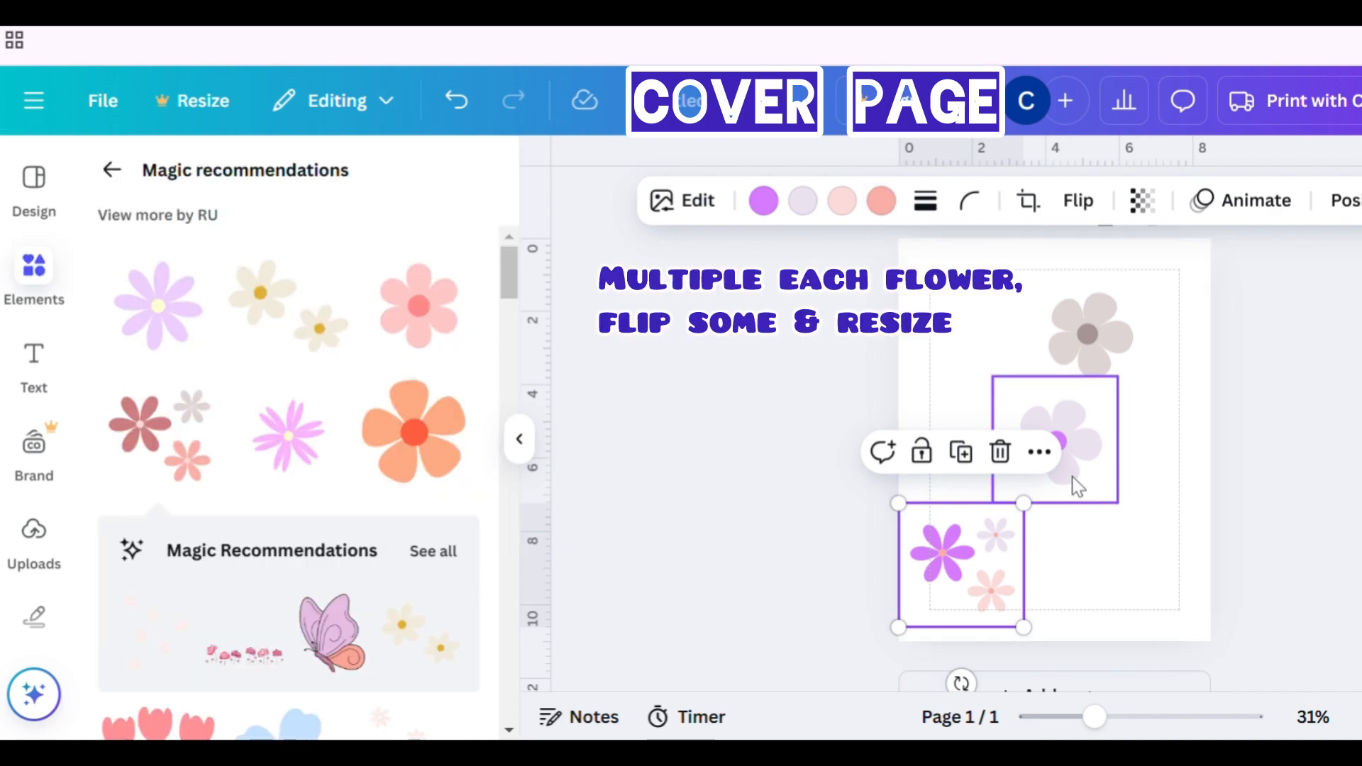
- Duplicate the lavender flower several times and scatter the copies along the page's top, left and right edges
click(1071, 477)
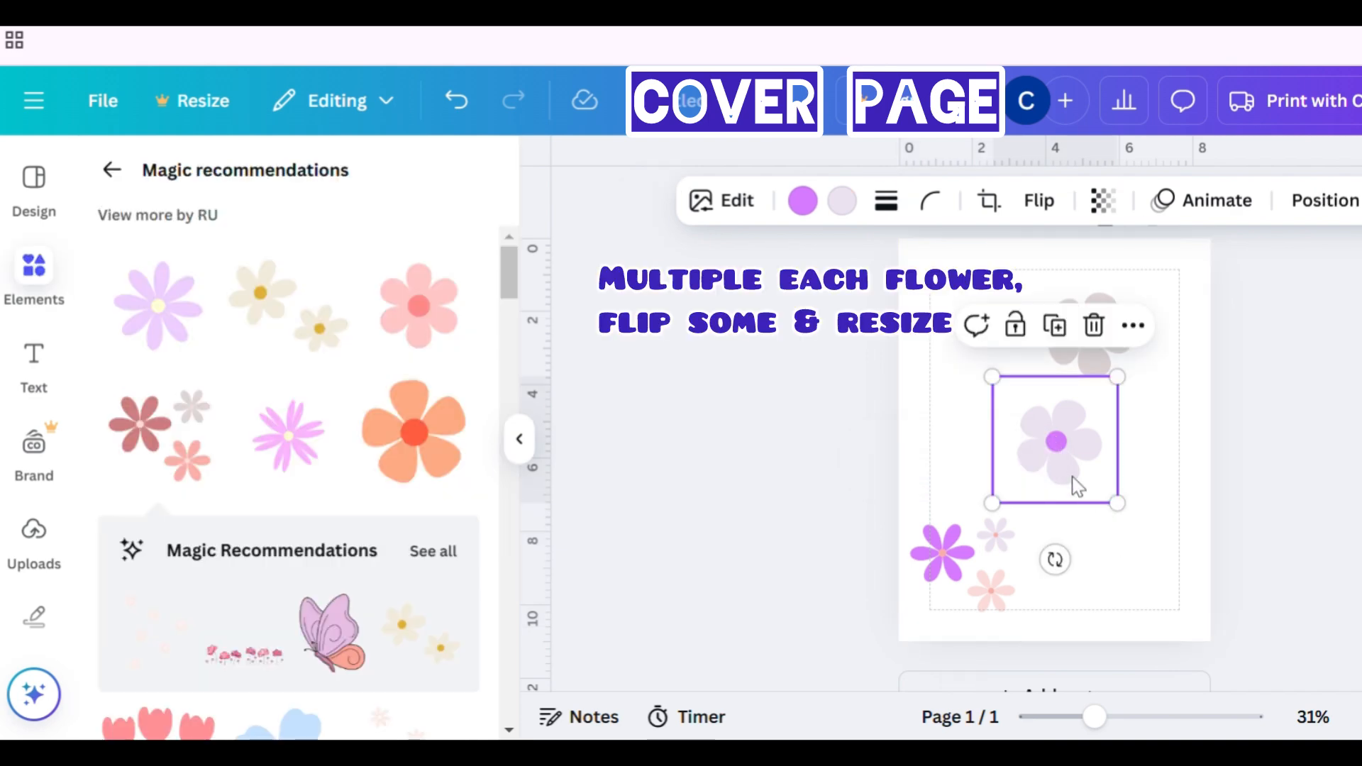
click(1055, 325)
click(1072, 350)
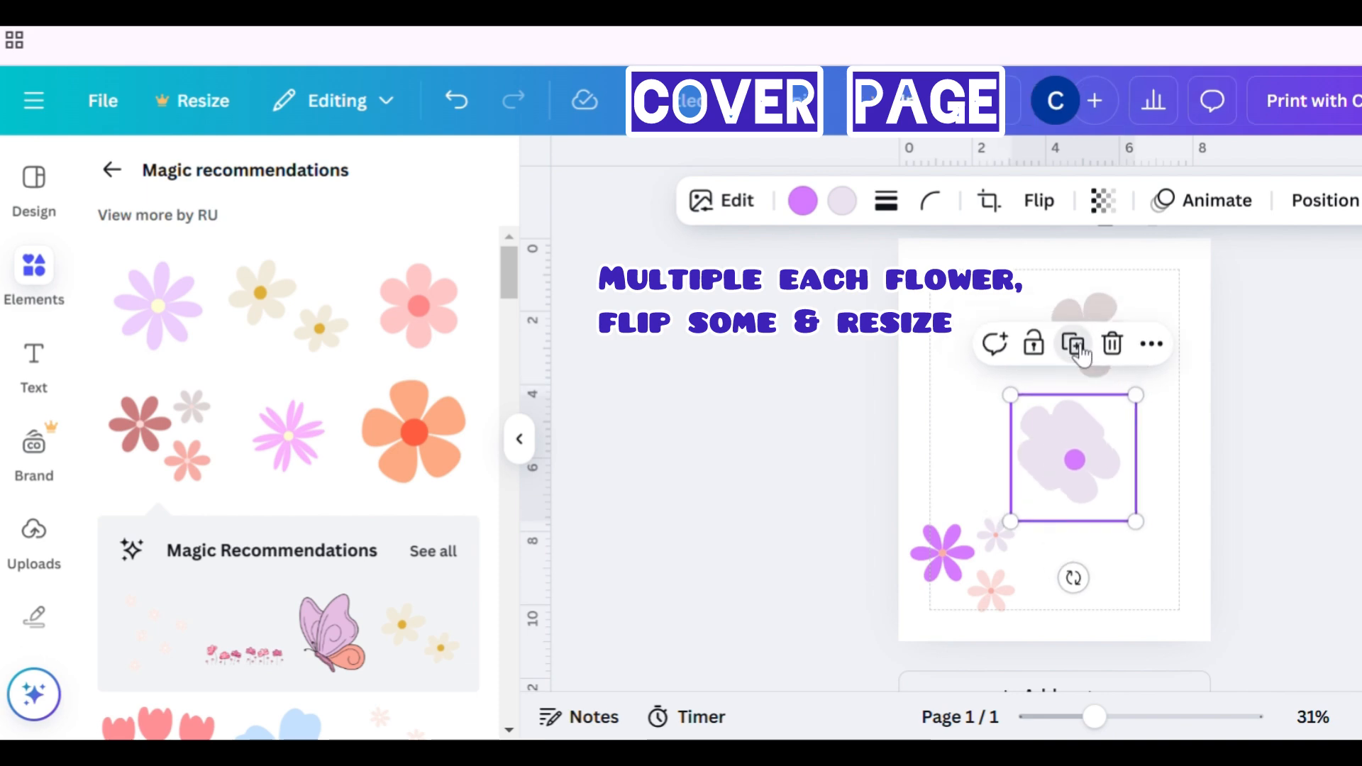
click(1078, 353)
drag(1114, 466, 981, 250)
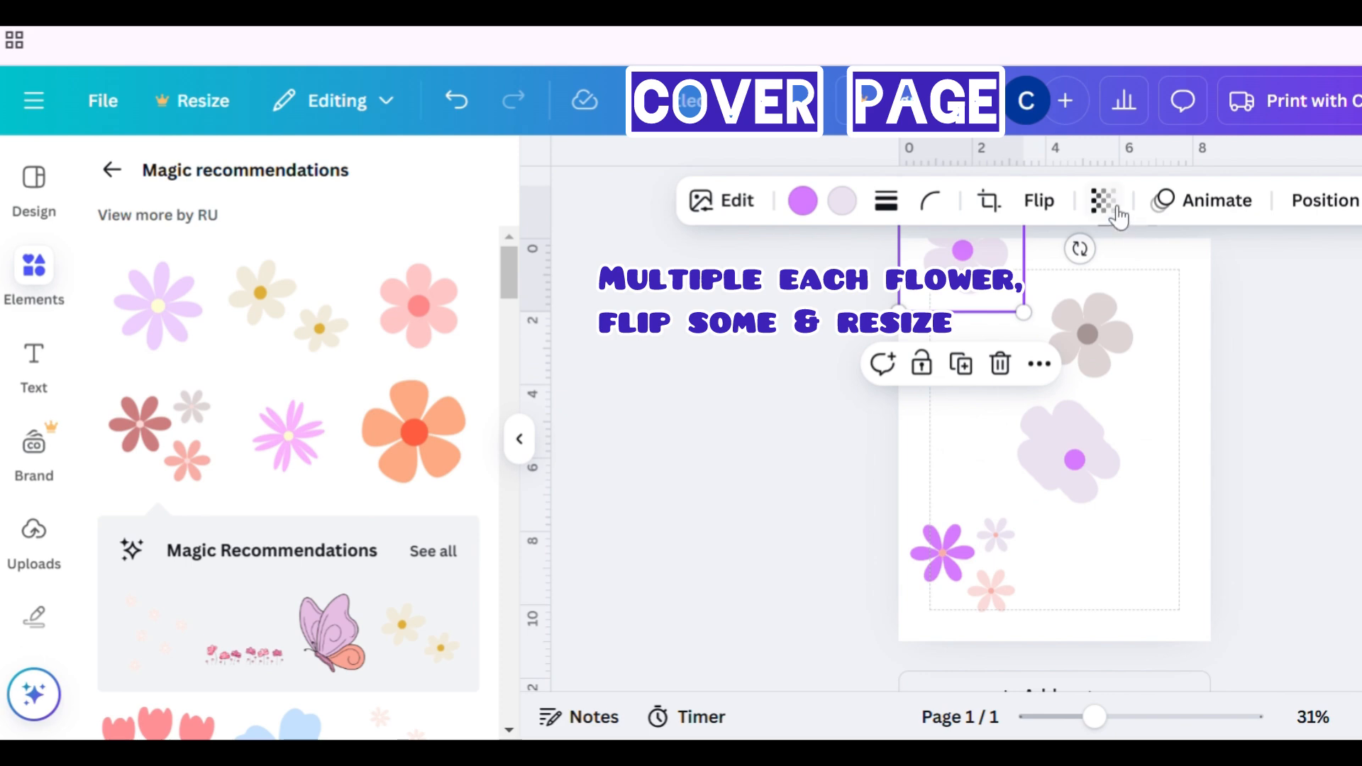
drag(1071, 456, 1139, 331)
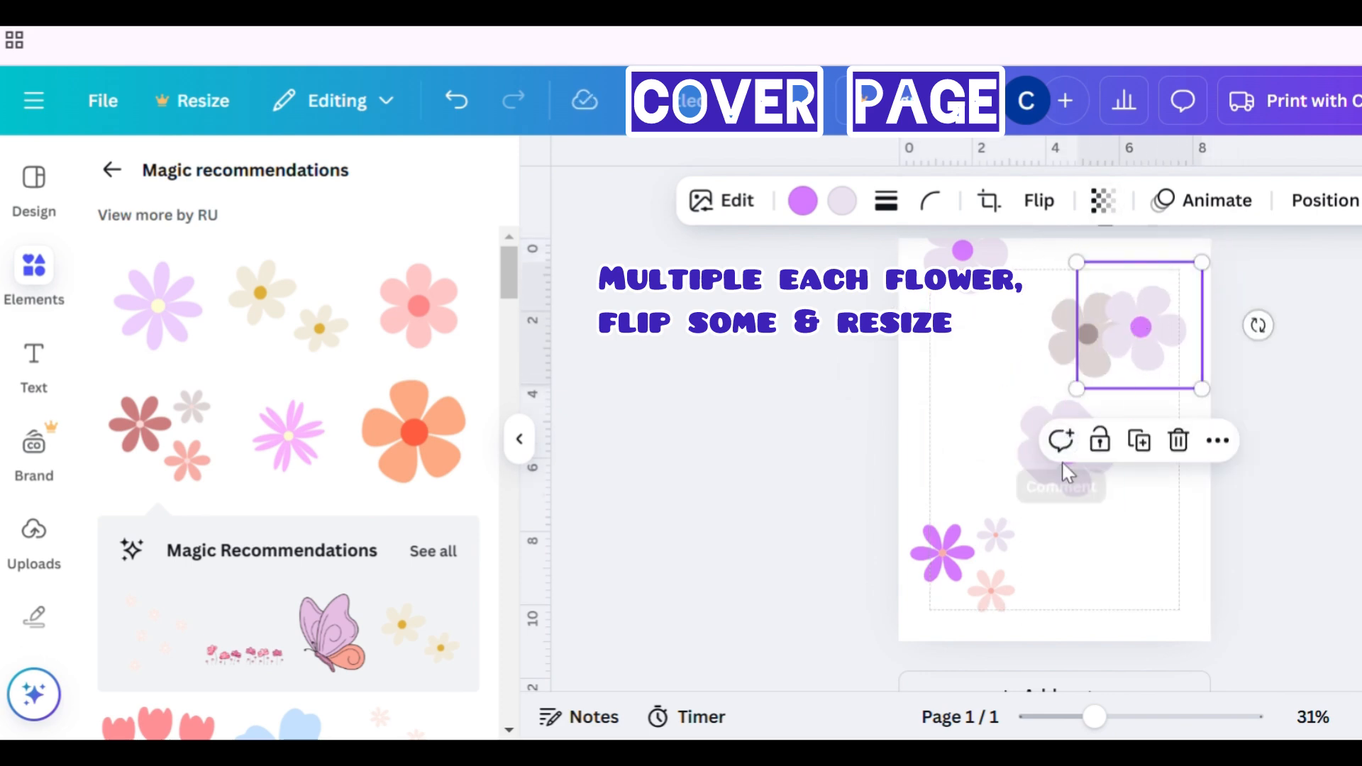
drag(1068, 472, 1207, 496)
drag(1079, 465, 912, 424)
- Duplicate the greyish-brown flower several times and spread the copies around the page's top corners and right edge
click(1064, 360)
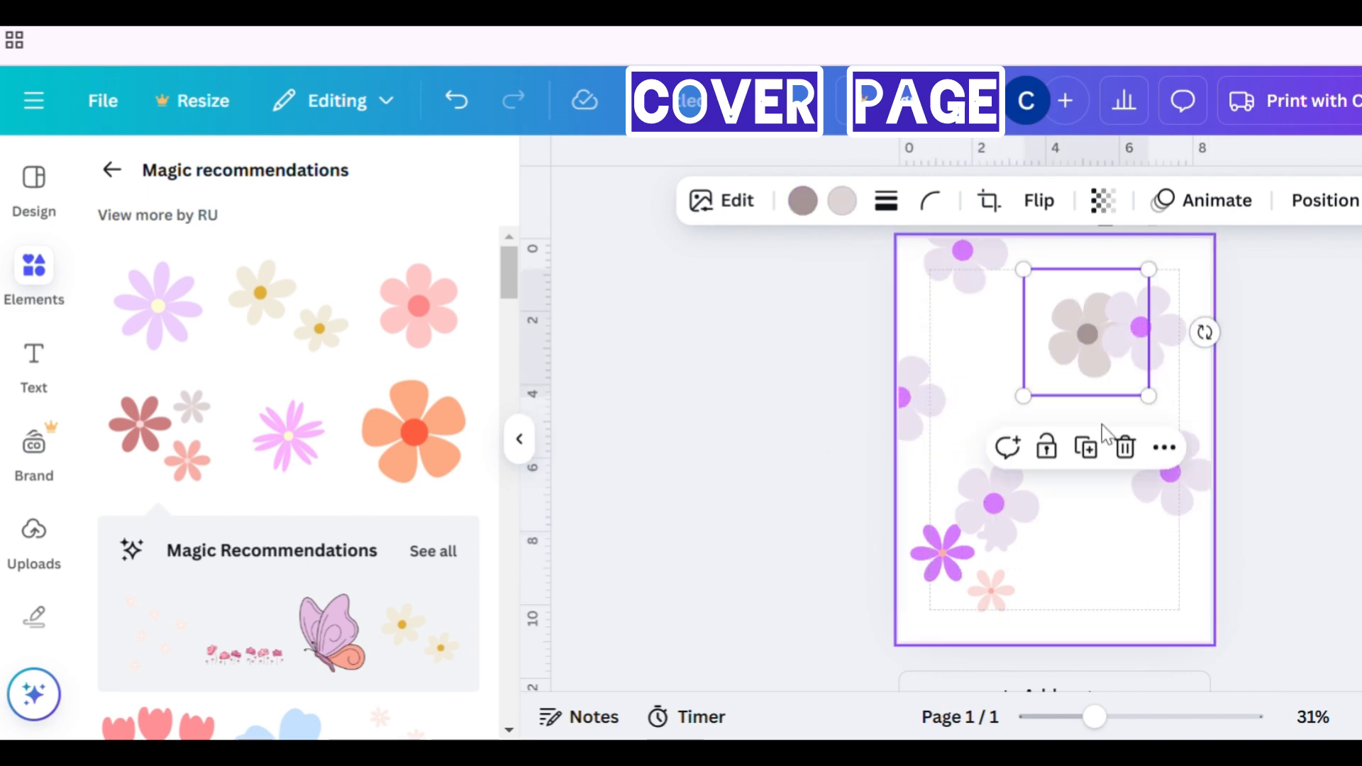
click(1090, 448)
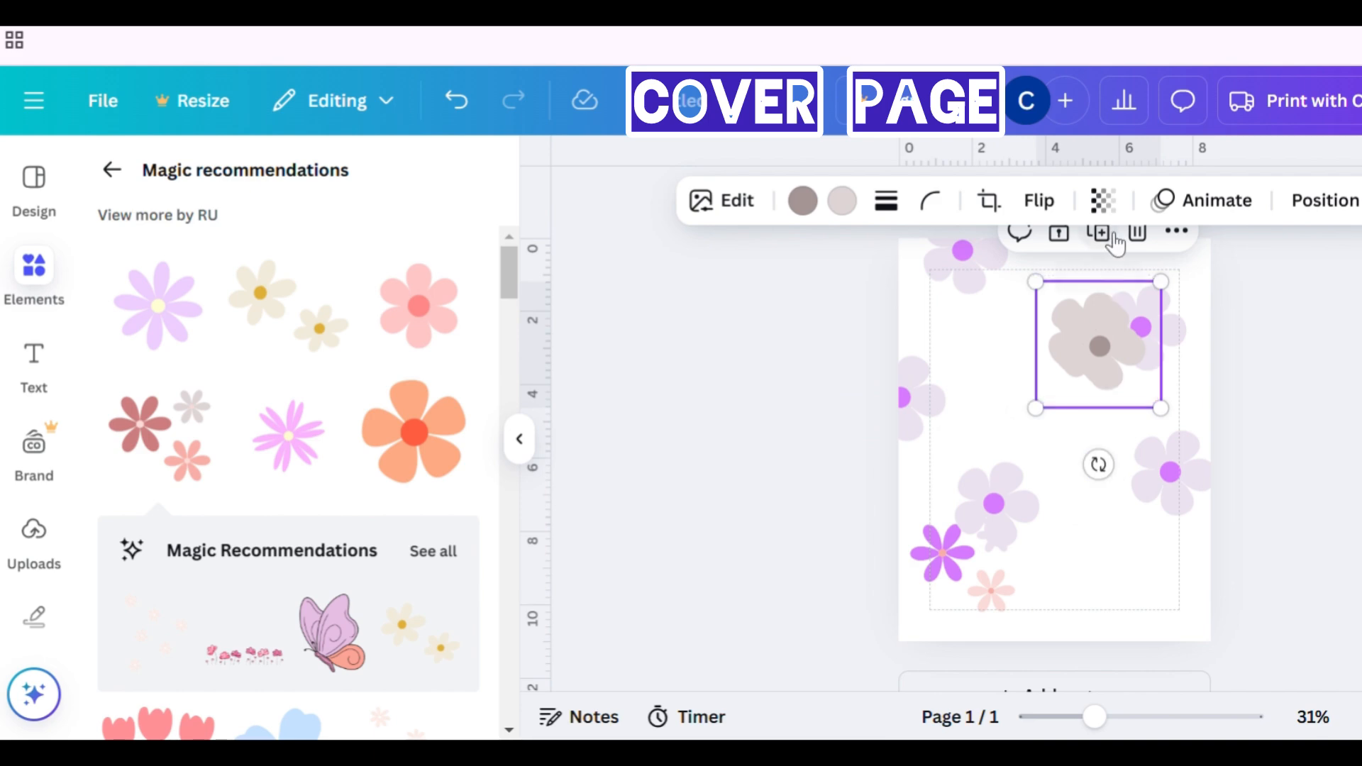
click(1113, 237)
drag(1140, 371, 946, 359)
drag(1049, 341, 1217, 569)
drag(1121, 347, 1055, 243)
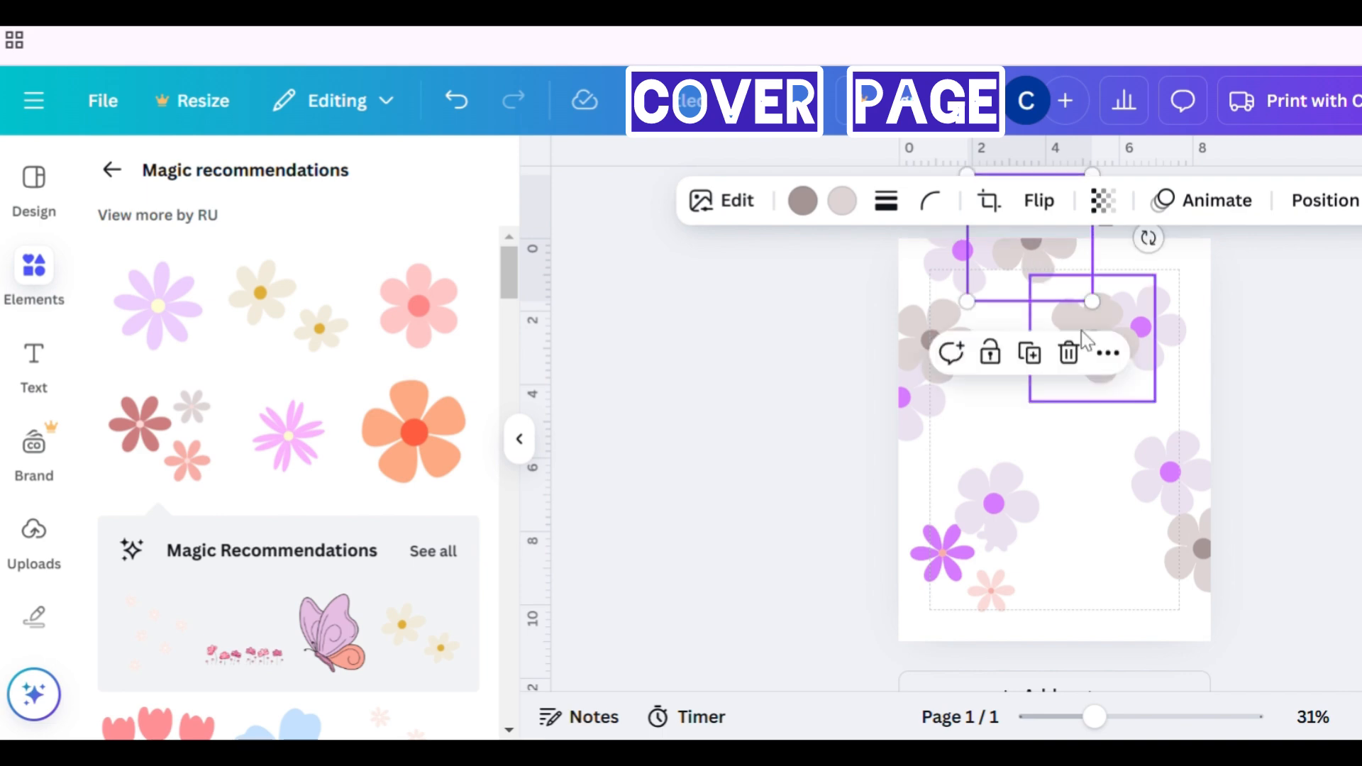
drag(1105, 323, 1199, 289)
drag(1206, 253, 1207, 280)
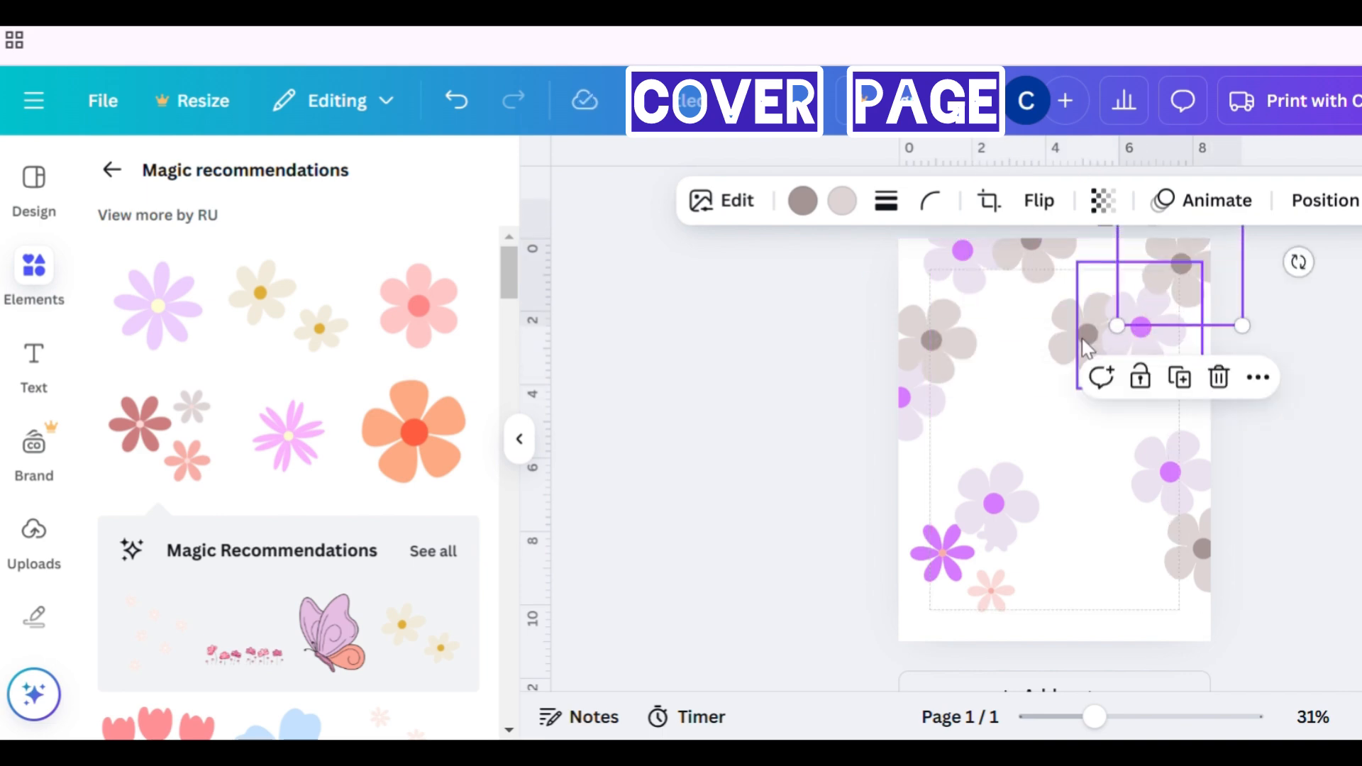
- Rearrange the lower flowers, placing a beige and lavender pair at the lower left and the cluster near the centre
drag(1093, 351, 914, 566)
drag(1019, 571, 1107, 506)
drag(981, 543, 970, 620)
drag(916, 567, 903, 599)
drag(962, 503, 1016, 489)
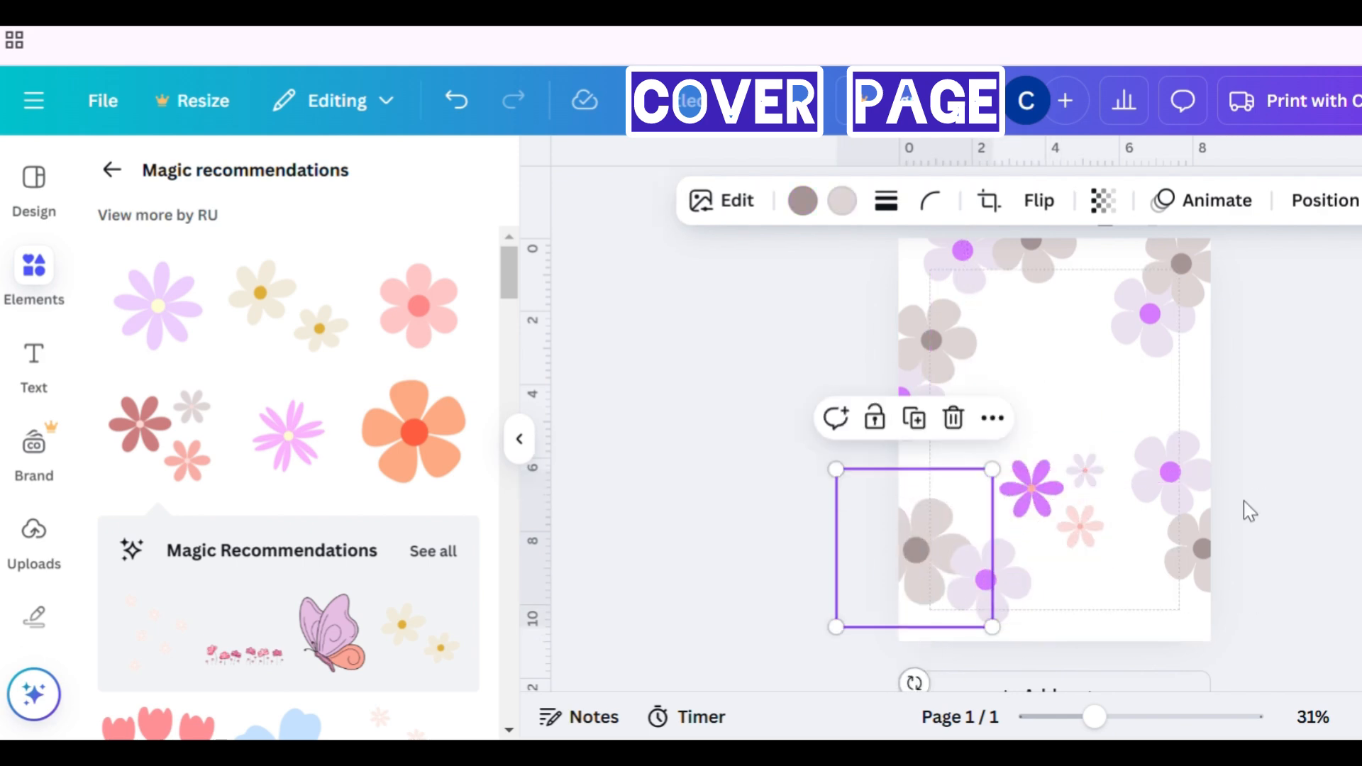
- Resize the beige and lavender flowers along the right edge, enlarging the upper-right ones
click(1221, 539)
click(1178, 589)
drag(1159, 623, 1183, 584)
click(1168, 251)
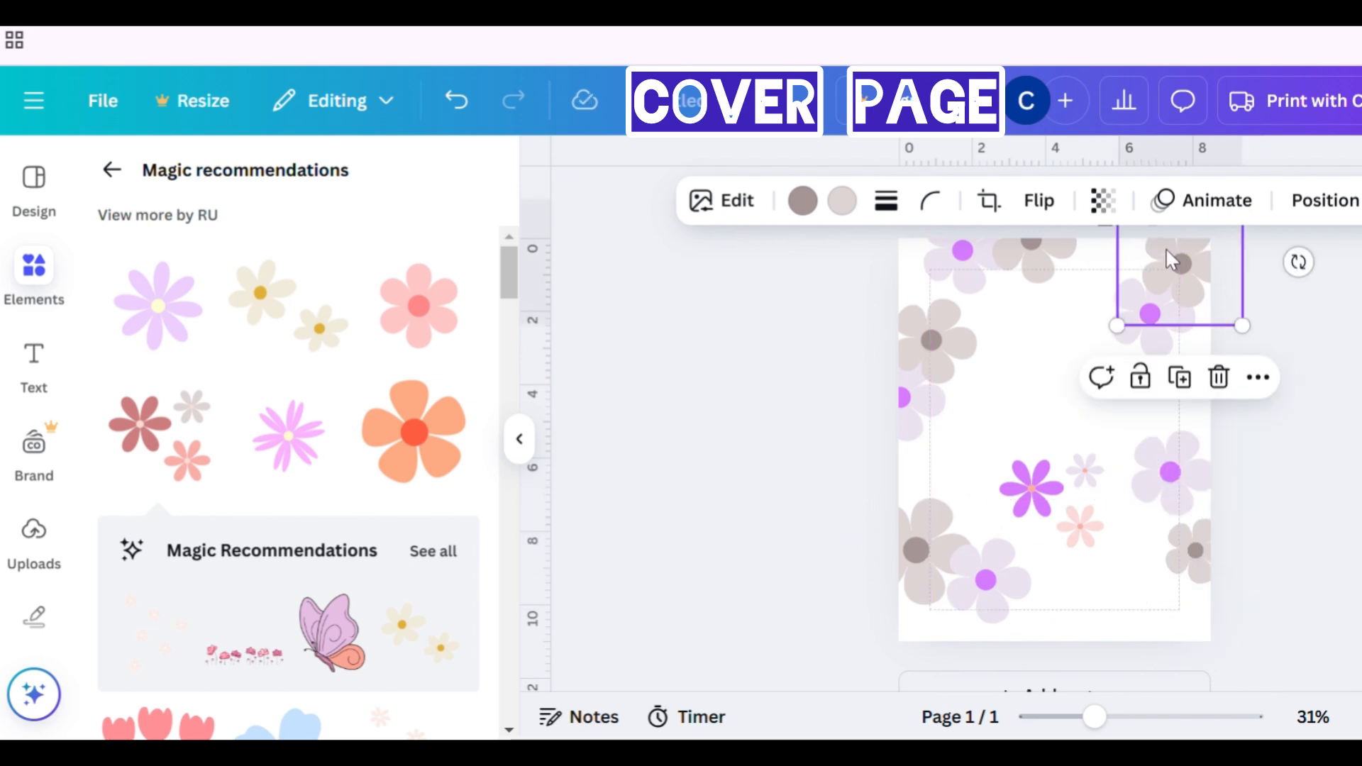
drag(1120, 325, 1079, 365)
click(1158, 351)
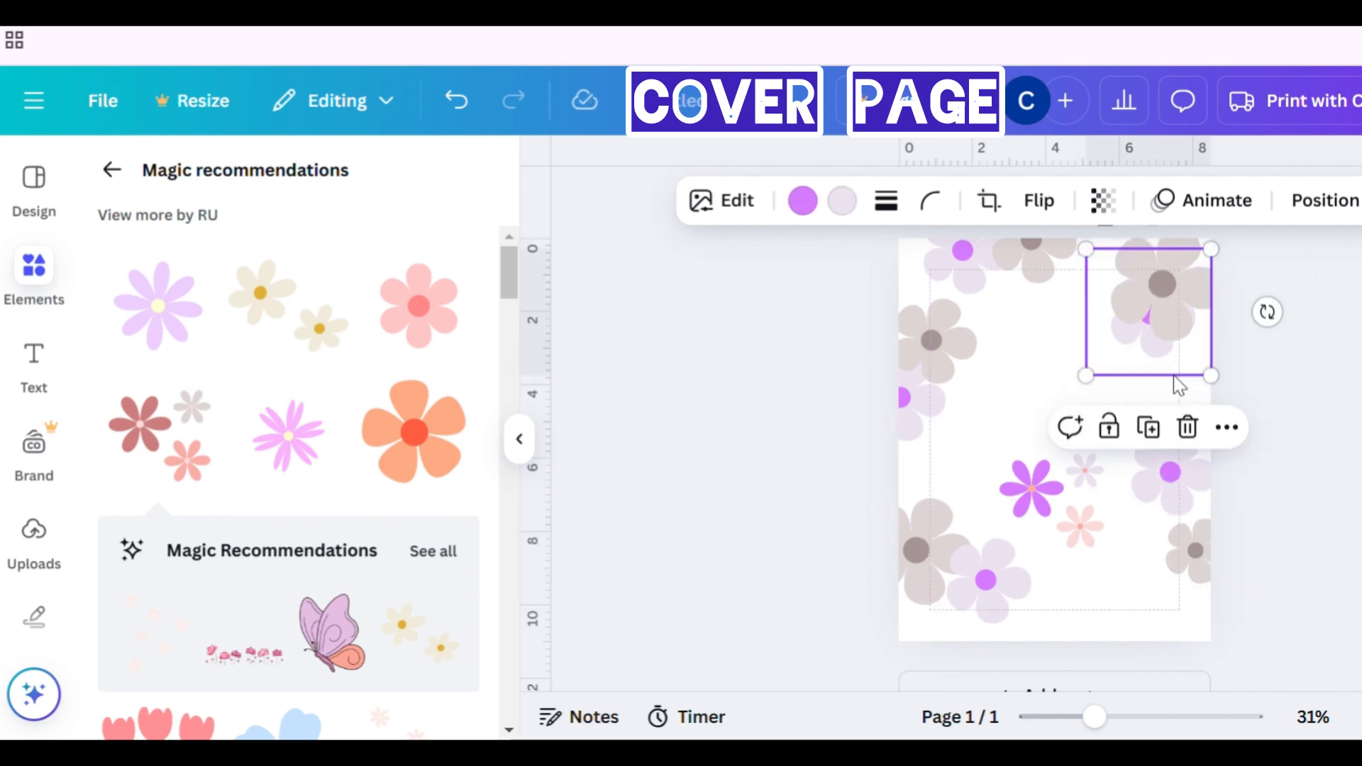
drag(1174, 376, 1221, 410)
- Resize the top and left-side flowers, enlarging the left lavender flower and shrinking the top one
click(1054, 288)
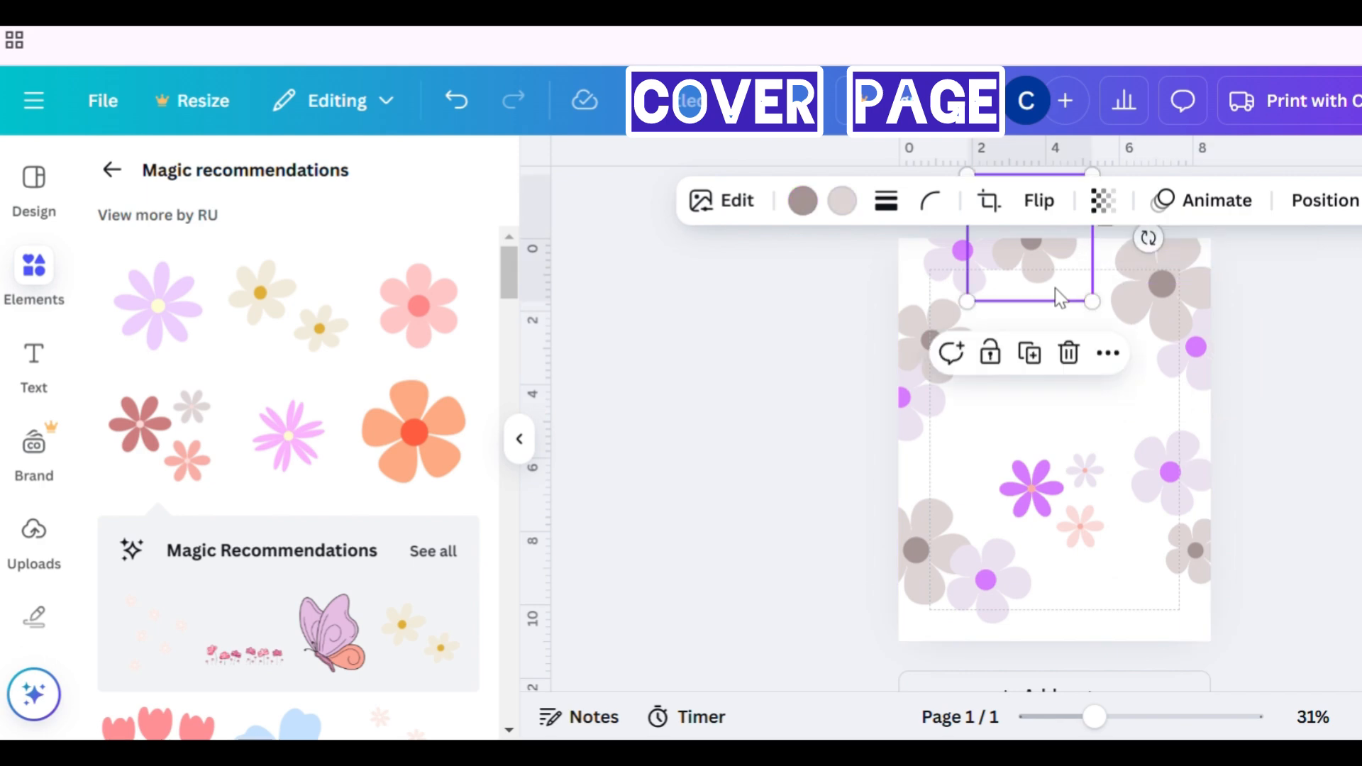
drag(1095, 298, 1112, 322)
click(960, 340)
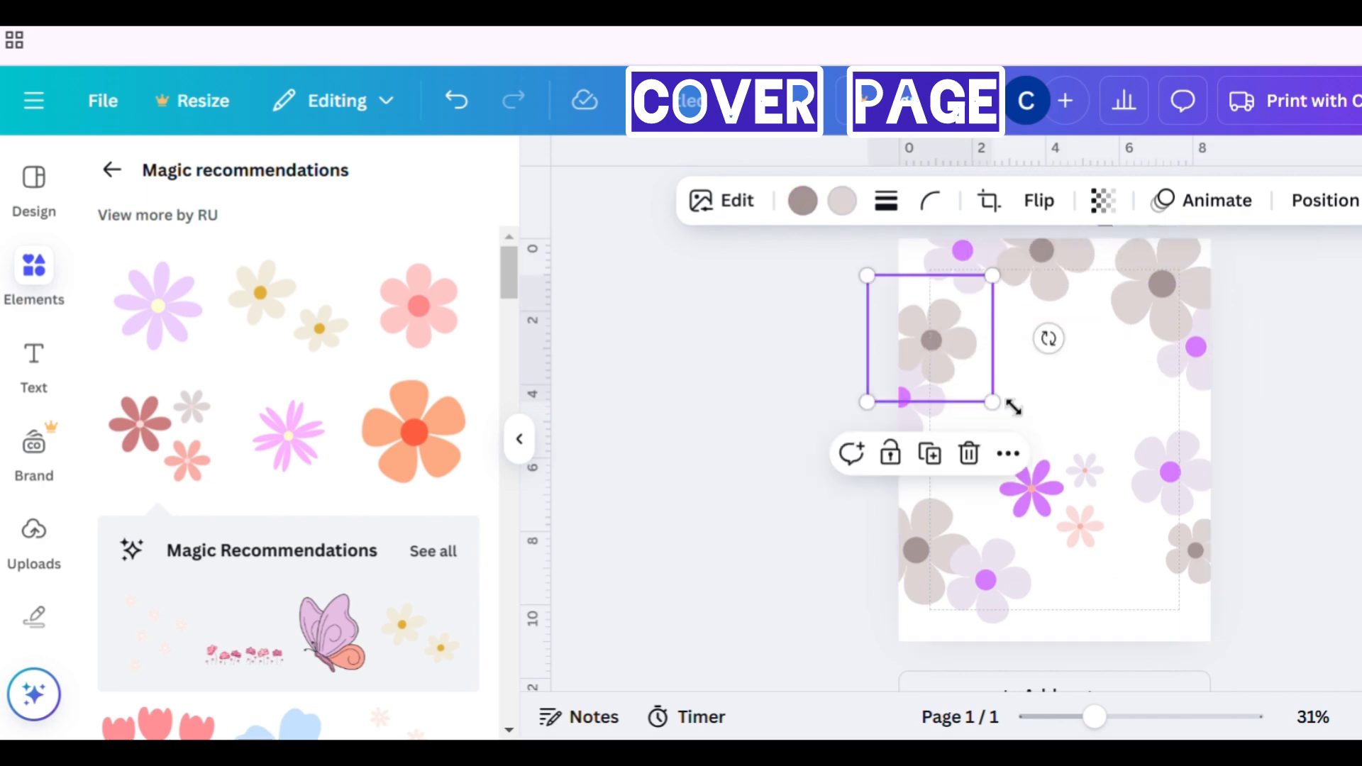
drag(994, 402, 1000, 408)
click(934, 428)
drag(979, 474, 1037, 539)
click(966, 250)
drag(918, 319, 949, 304)
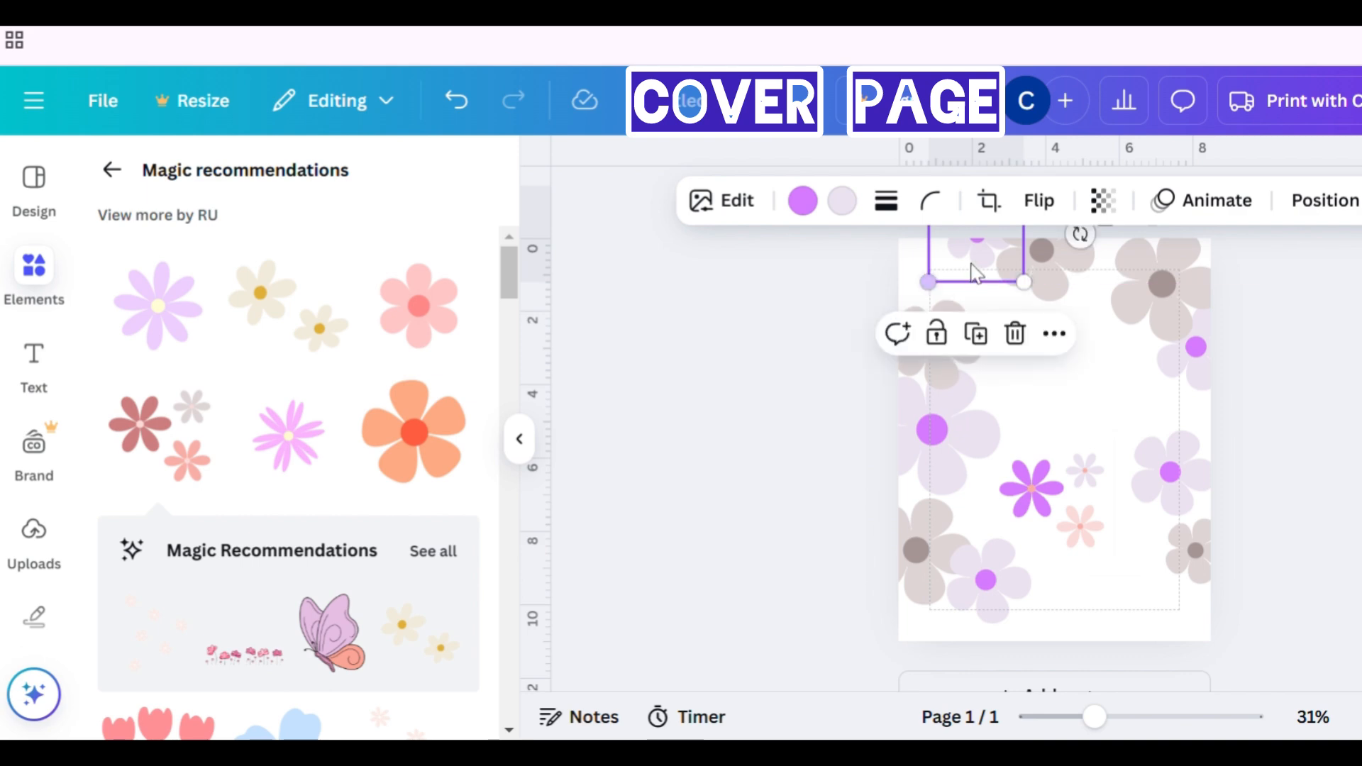
- Resize and reposition the lavender flowers on the right edge of the page
click(1173, 372)
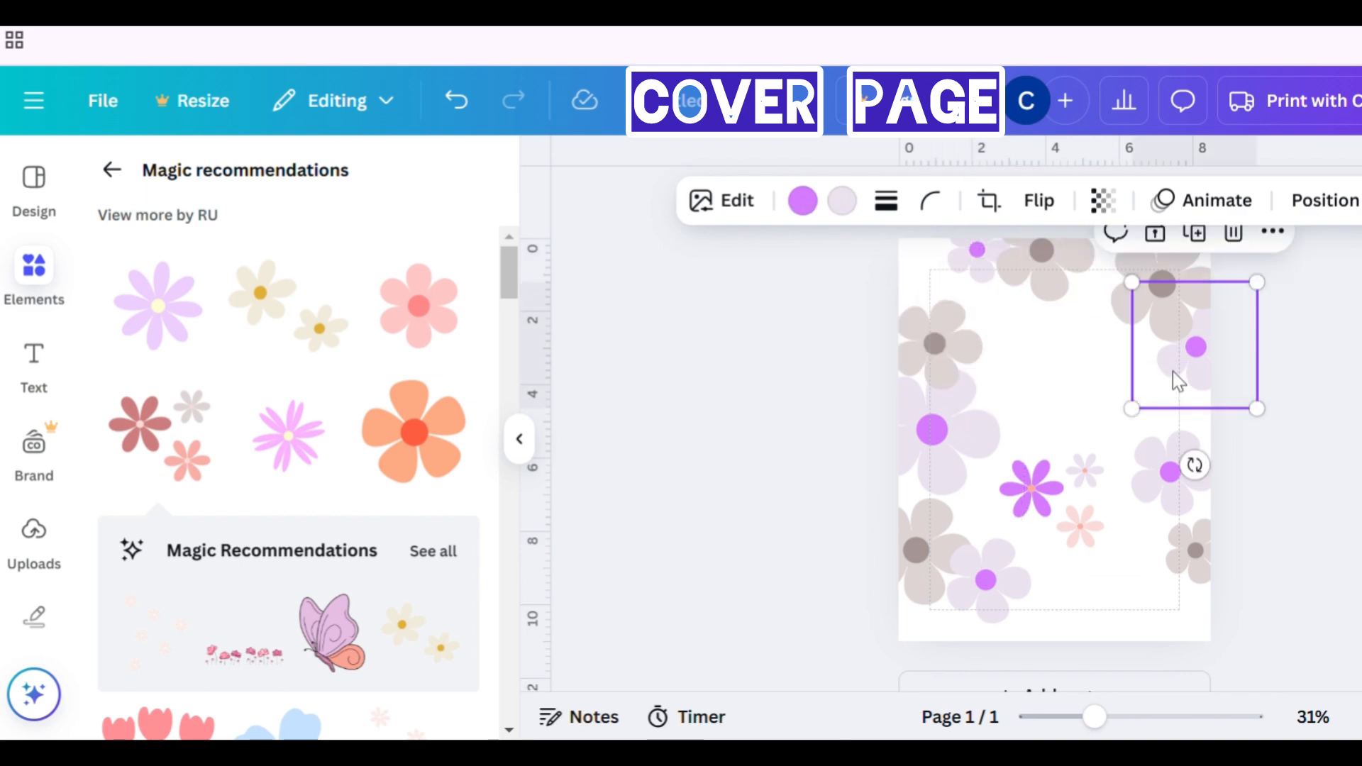
drag(1146, 411, 1195, 395)
click(1183, 499)
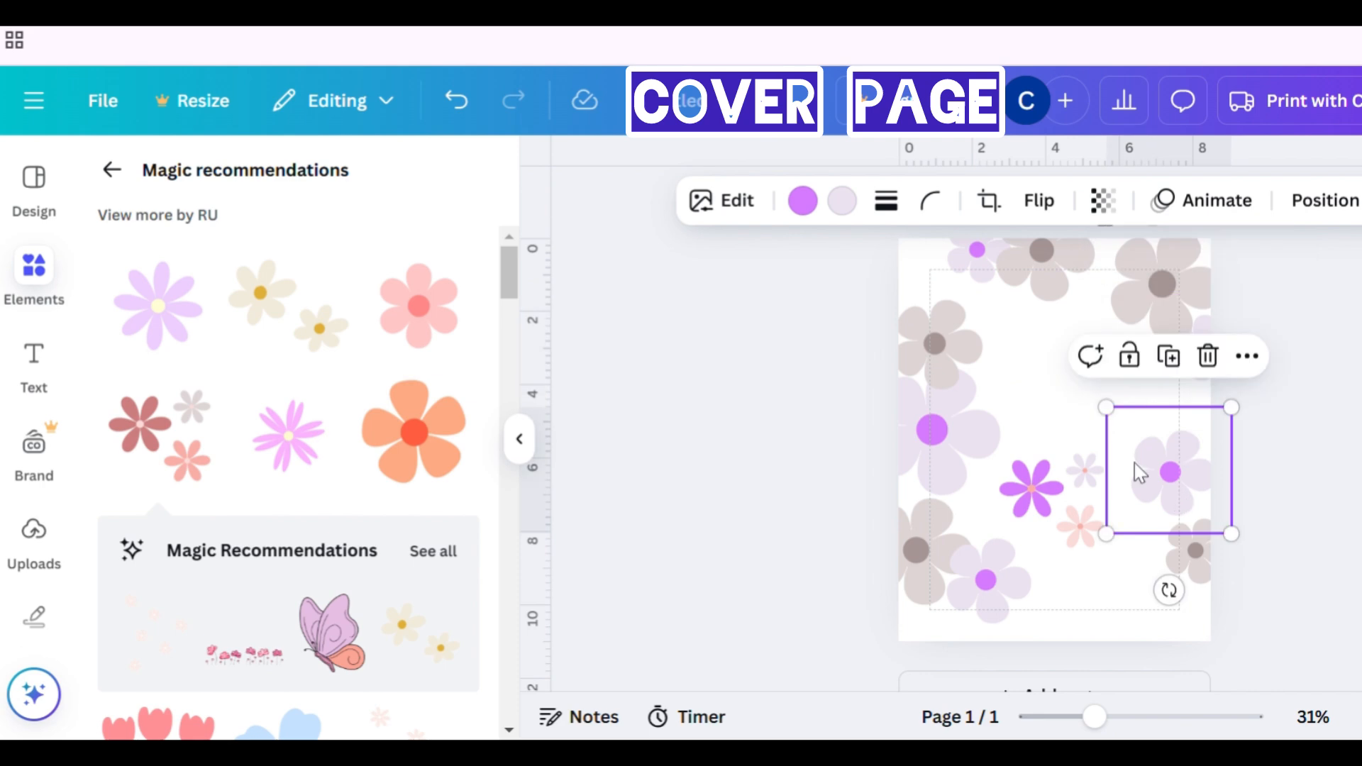
drag(1109, 407, 1088, 395)
click(1177, 501)
drag(1179, 498, 1207, 512)
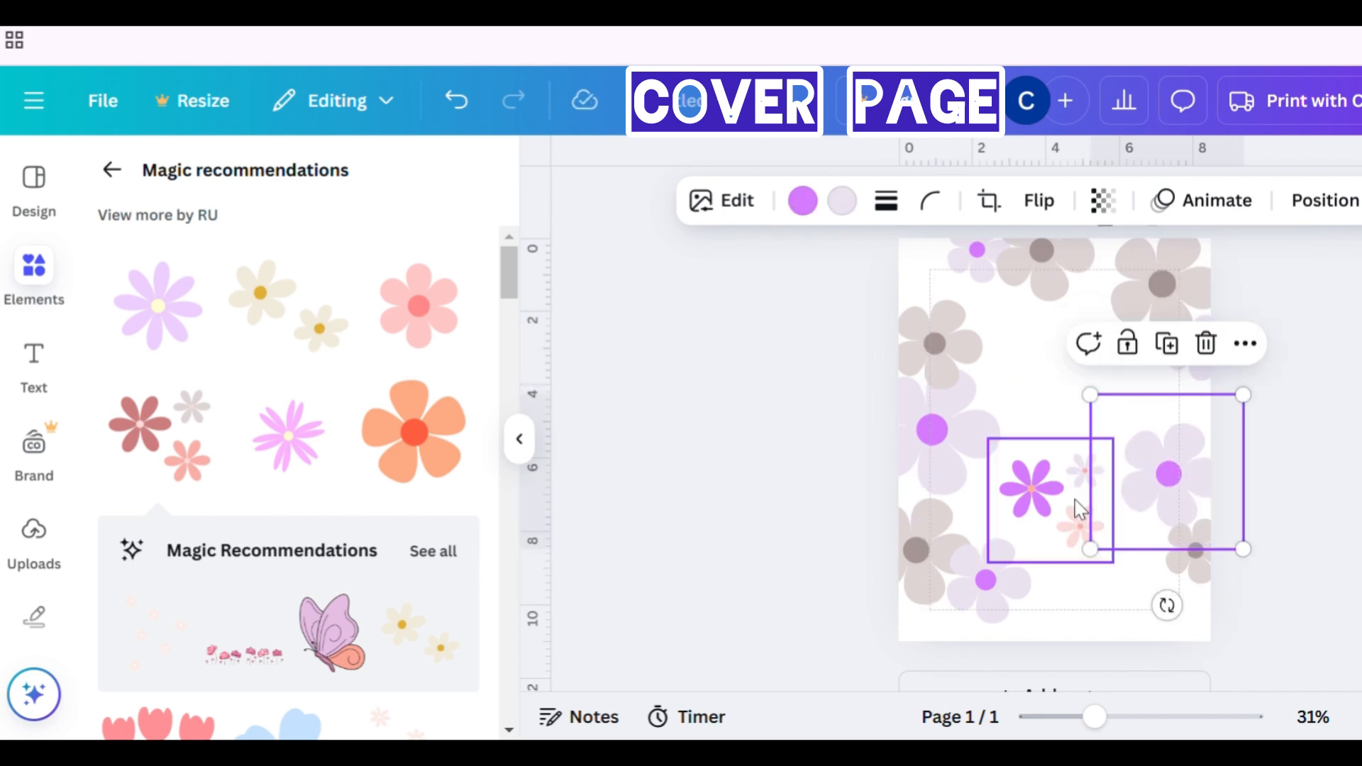
- Duplicate the coloured flower cluster several times and move one copy to the page's top left corner
click(1081, 502)
click(1062, 404)
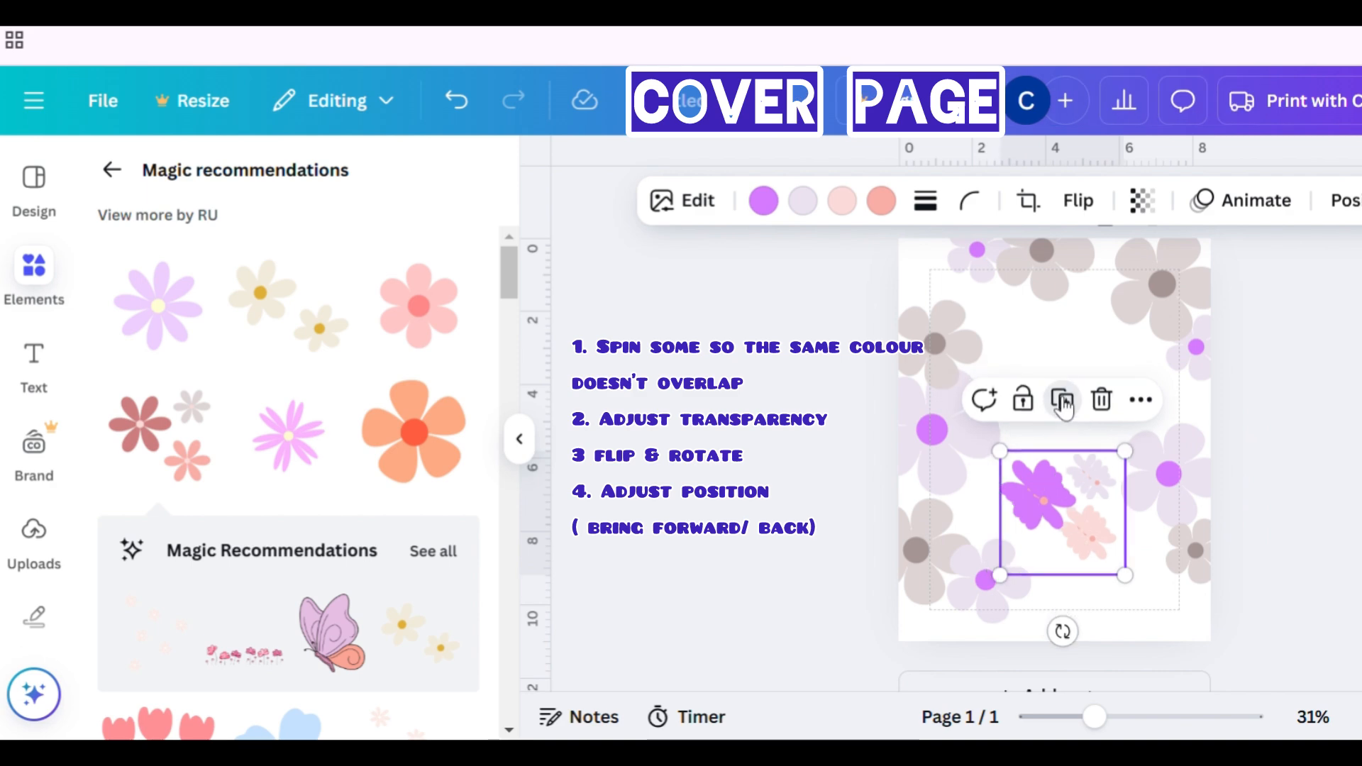
click(1062, 405)
click(1062, 404)
drag(1089, 488, 966, 280)
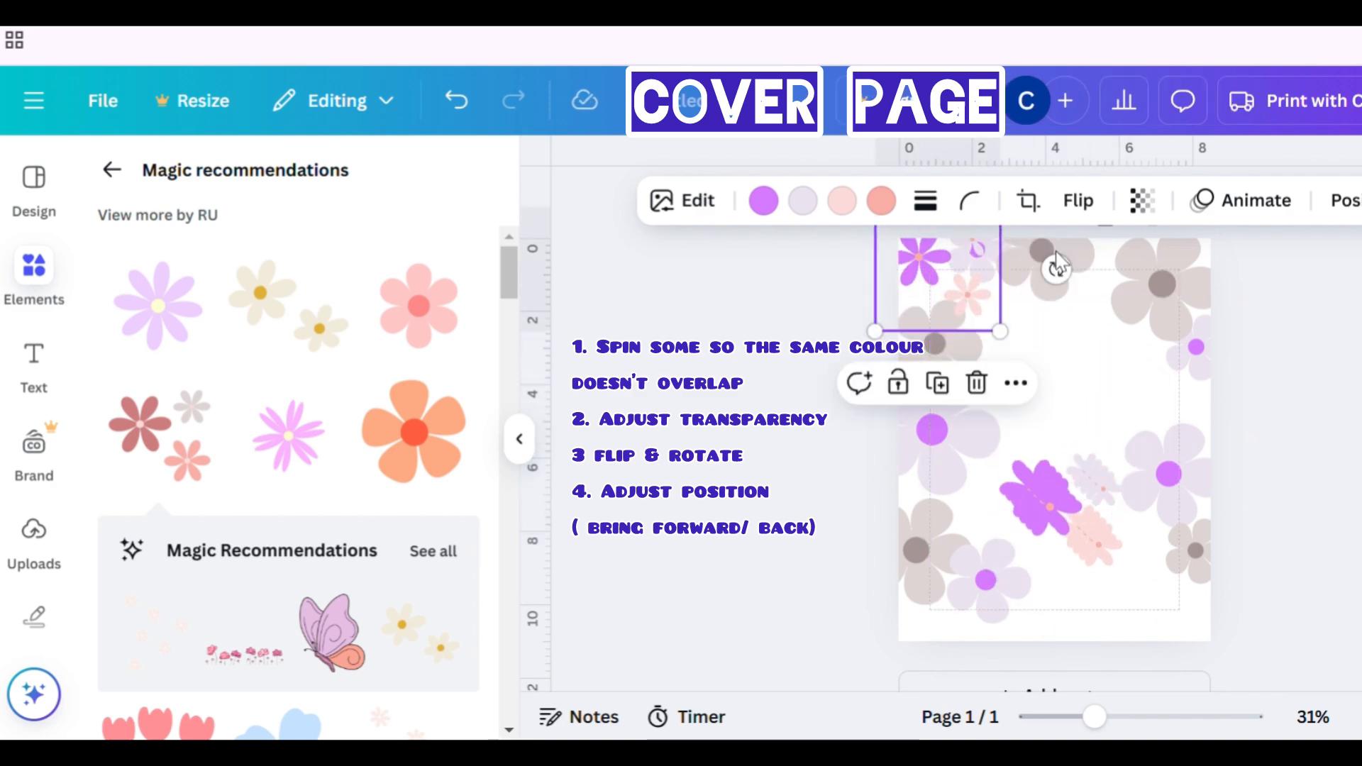
- Set the moved cluster copy's transparency to 60
click(1143, 201)
drag(1212, 320, 1138, 326)
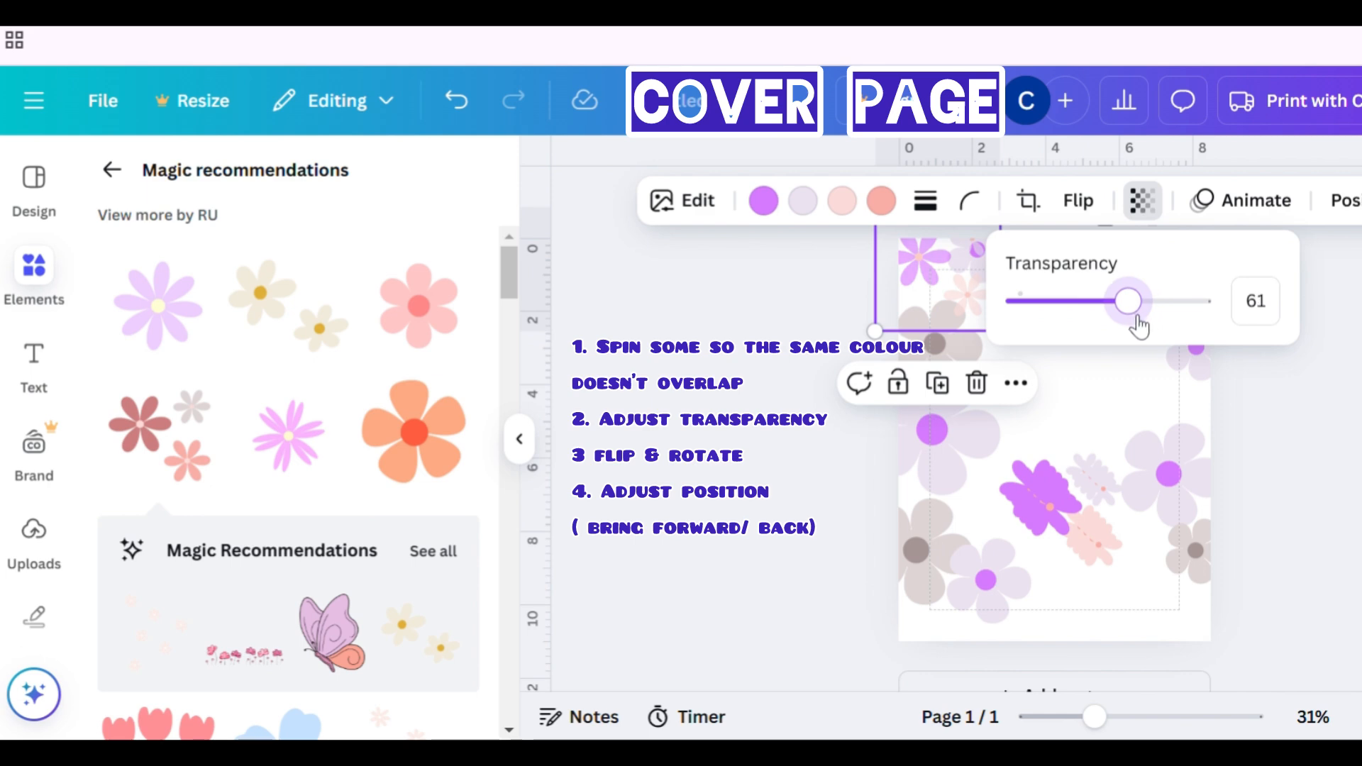
click(1264, 312)
text(60)
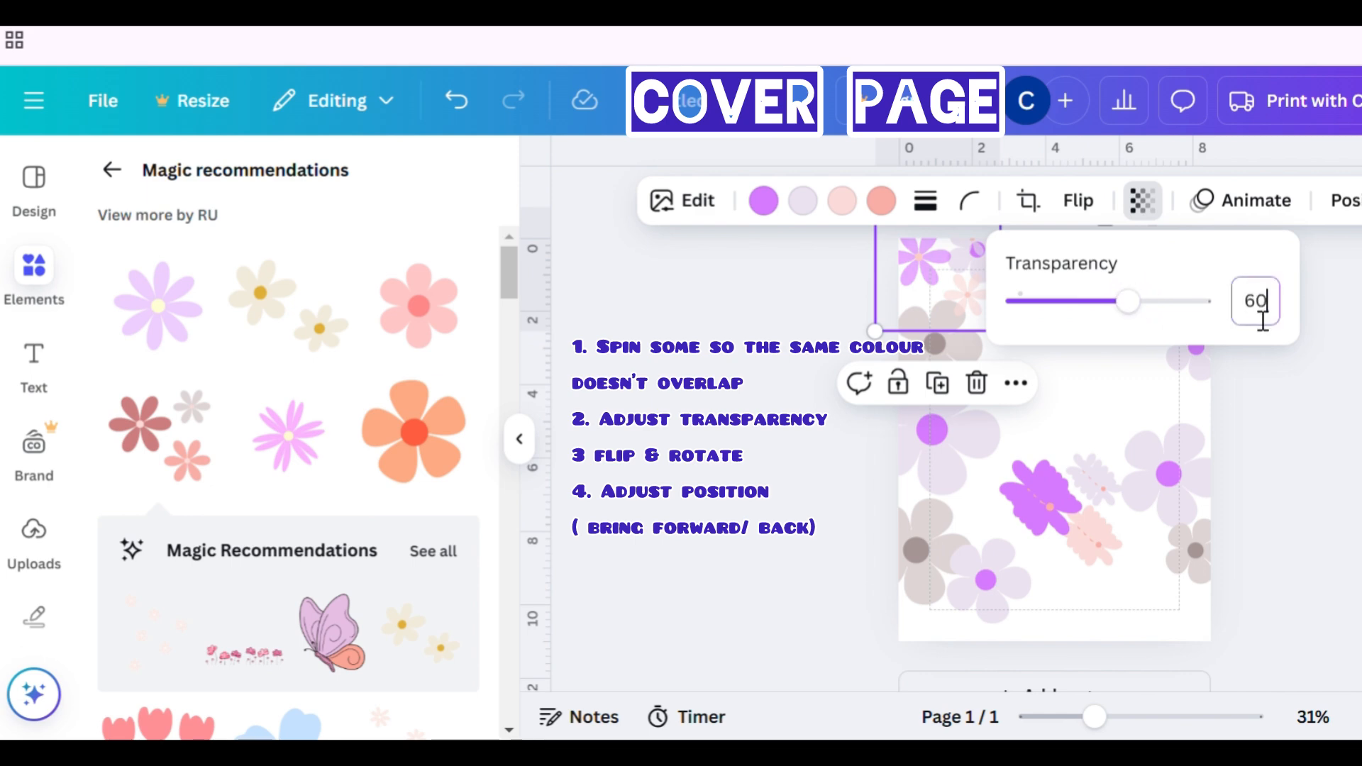
key(Return)
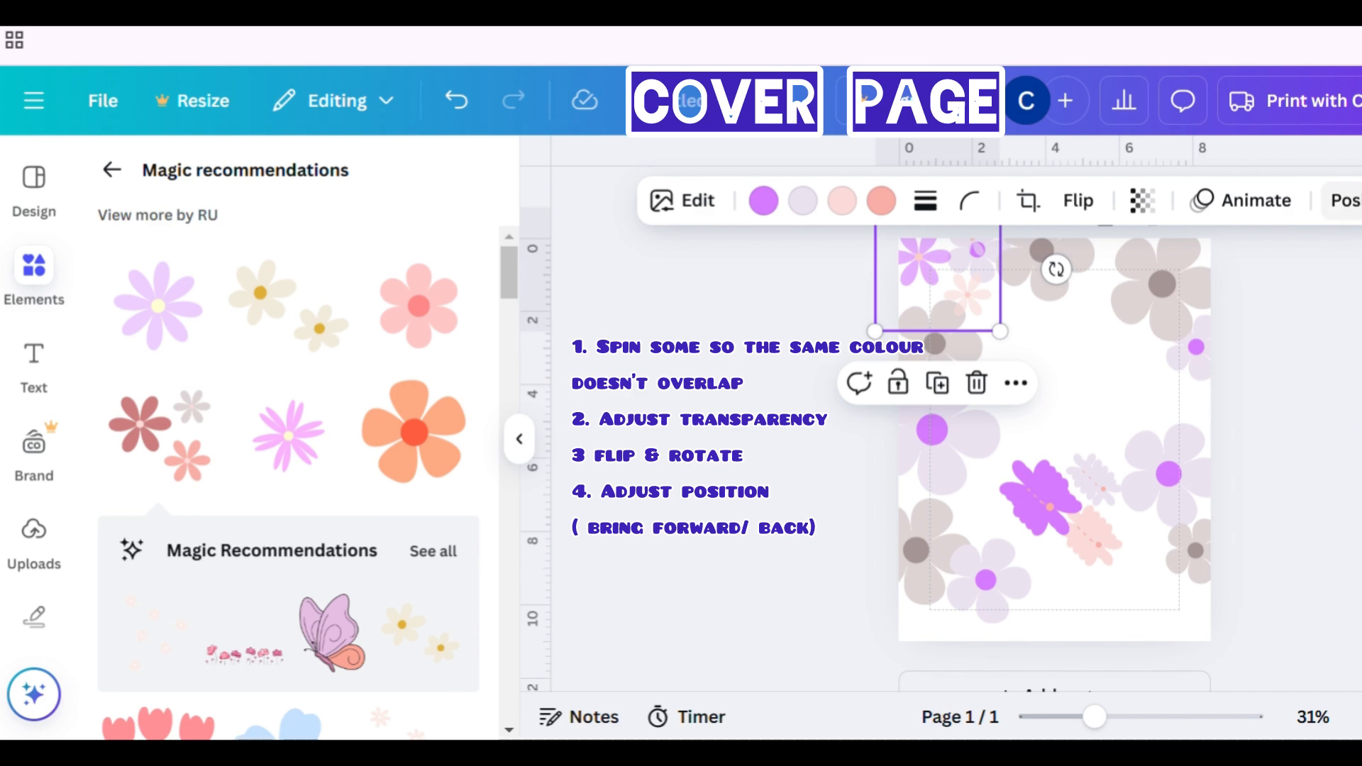
- Move another cluster copy to the top edge of the page
click(1344, 200)
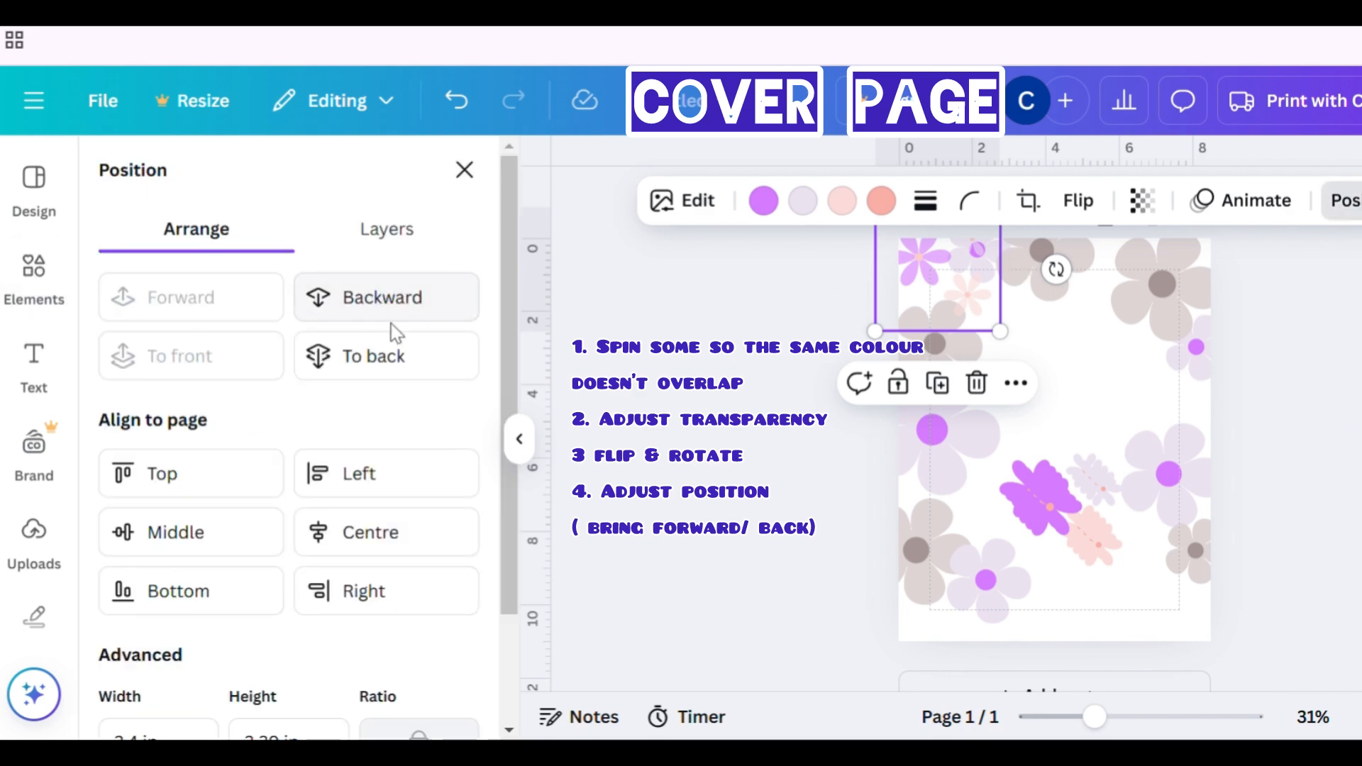
click(1345, 200)
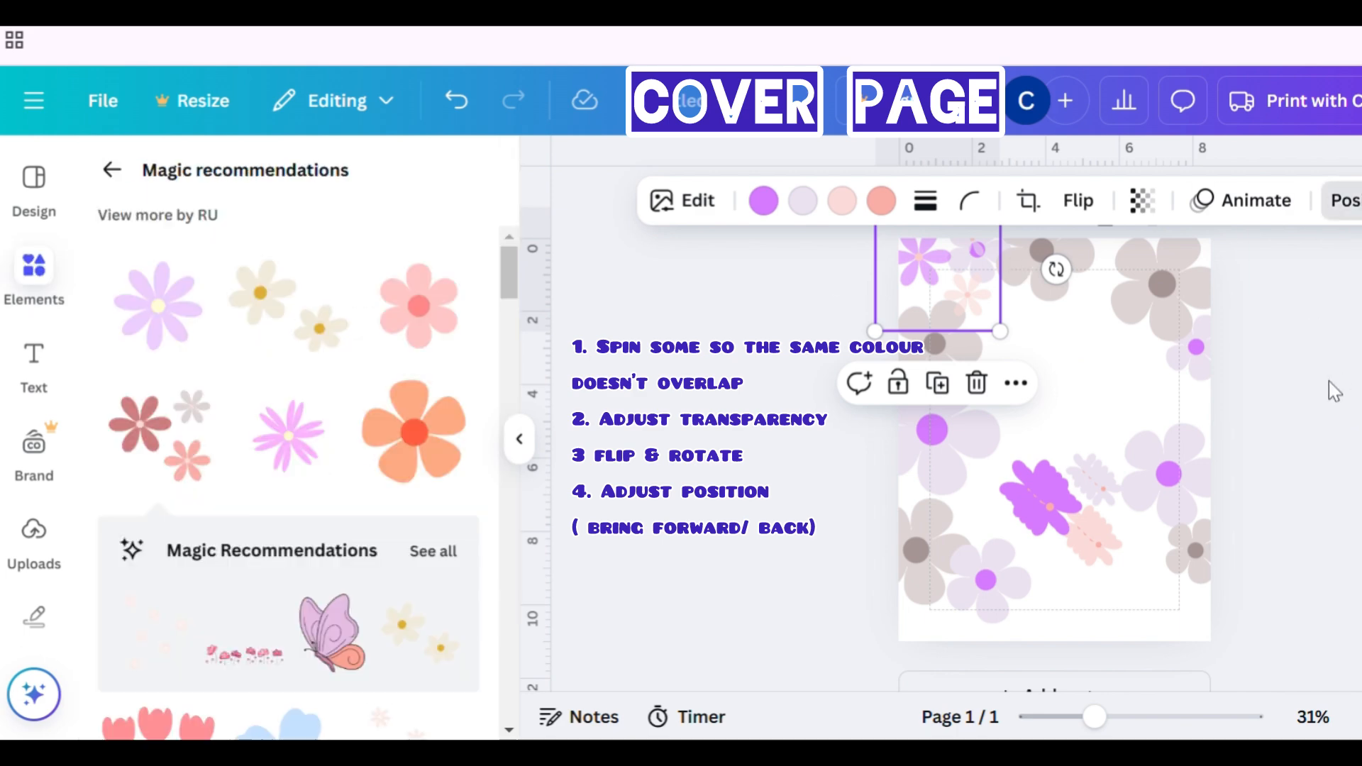
drag(1050, 516, 1086, 262)
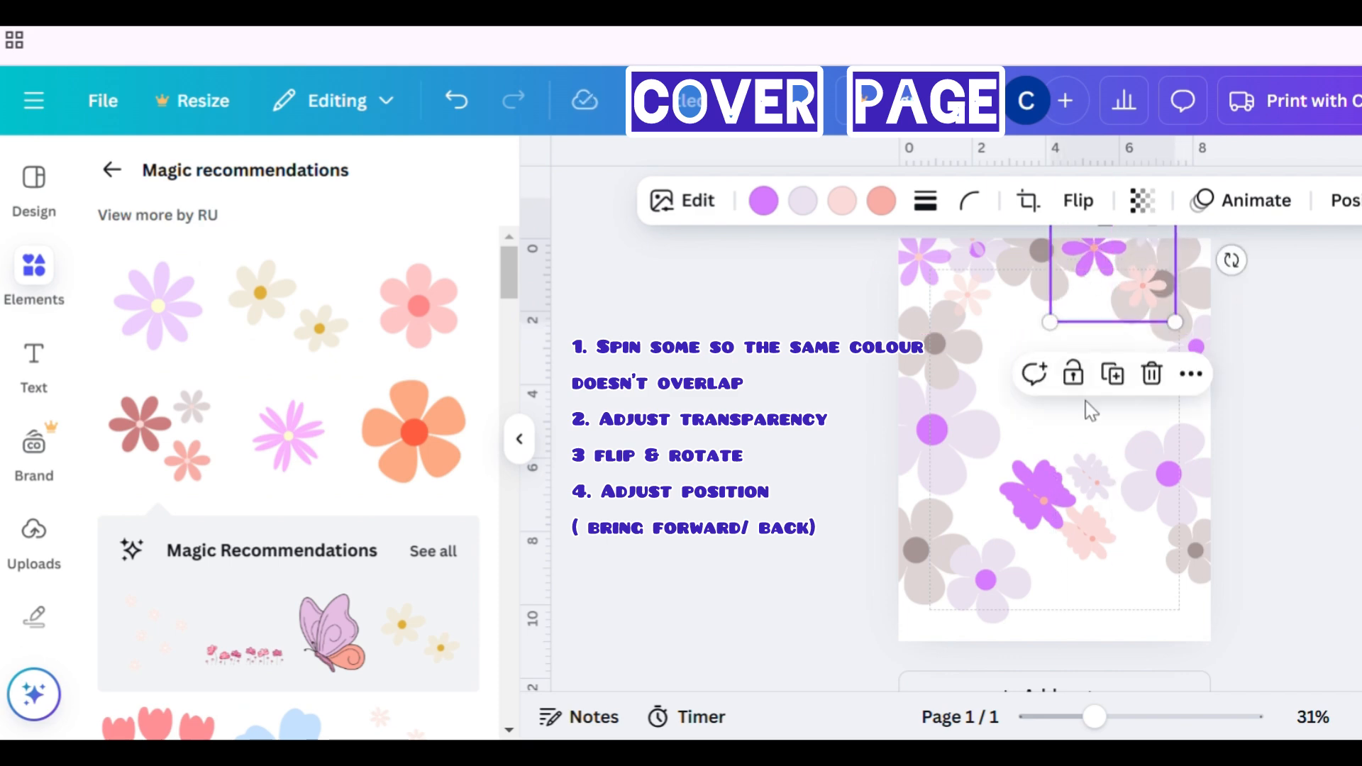
- Open the transparency setting of the cluster copy at the top edge and lower its transparency
click(1142, 201)
click(1289, 313)
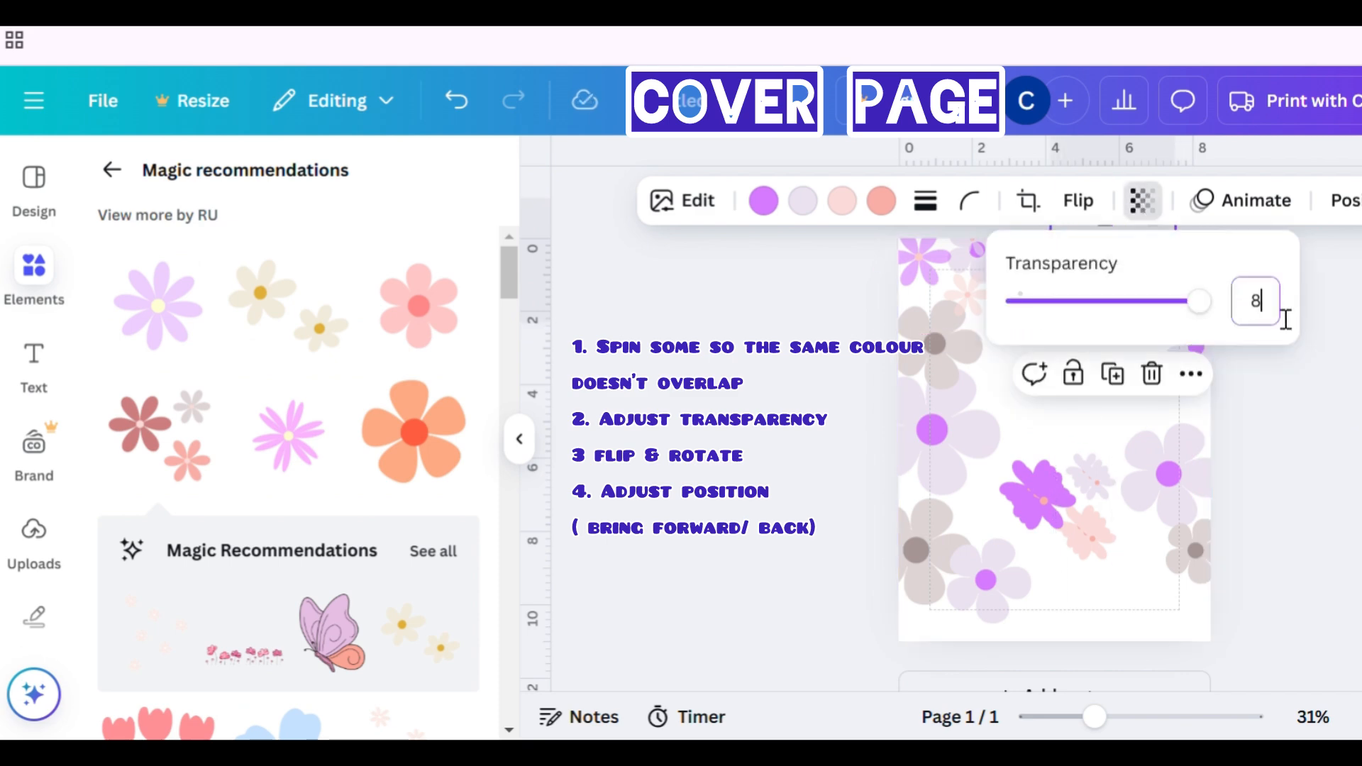
- Move another coloured cluster copy to the page's left edge and flip it horizontally
click(1086, 546)
drag(1085, 546, 947, 526)
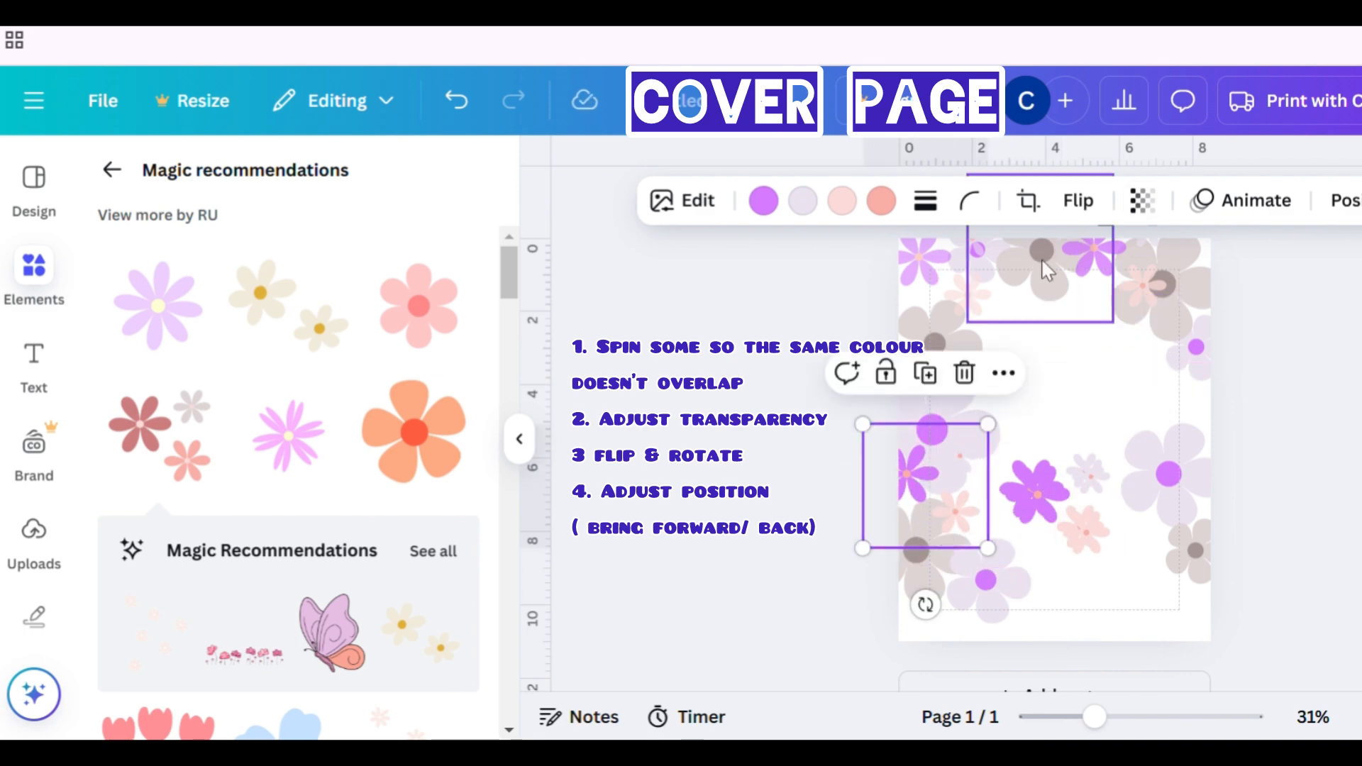
click(1080, 202)
click(1064, 281)
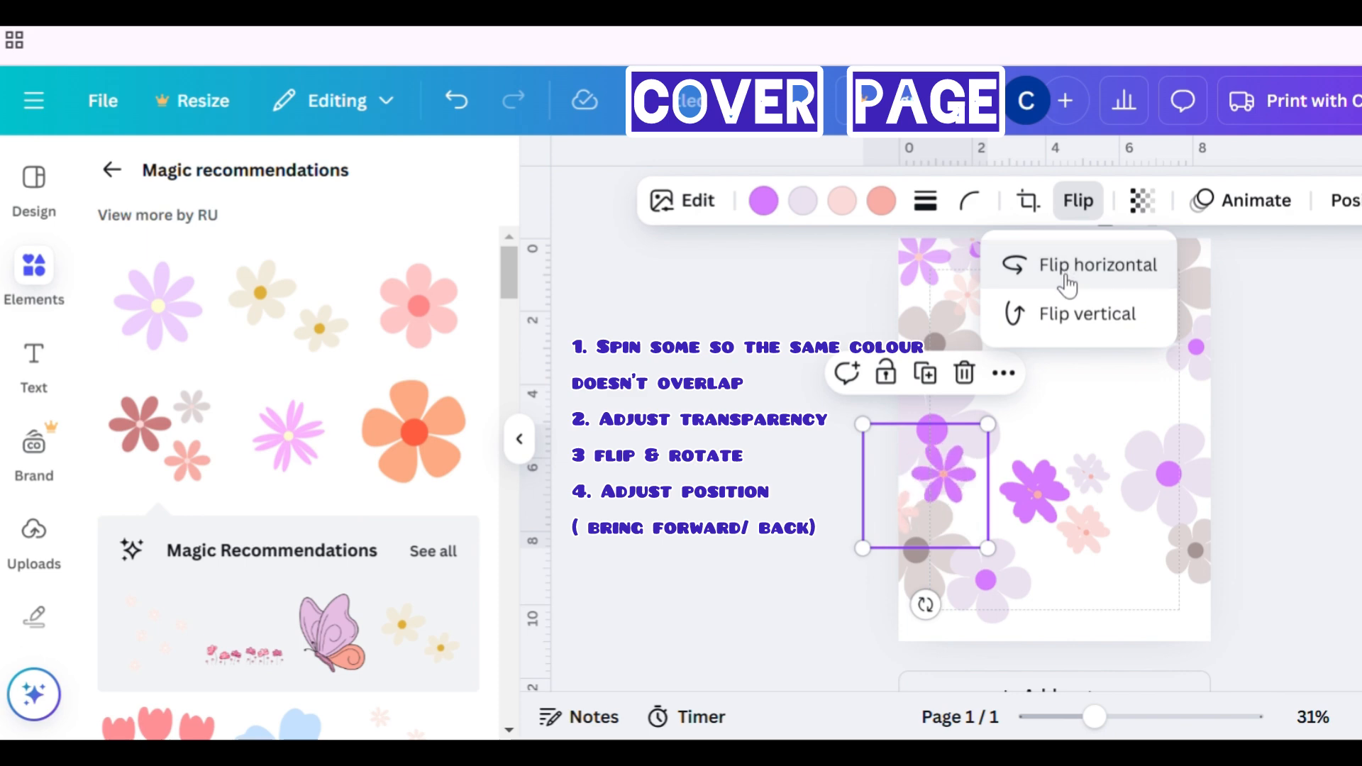
- Move the flipped cluster copy to the bottom-left corner and rotate it slightly
drag(973, 518, 996, 623)
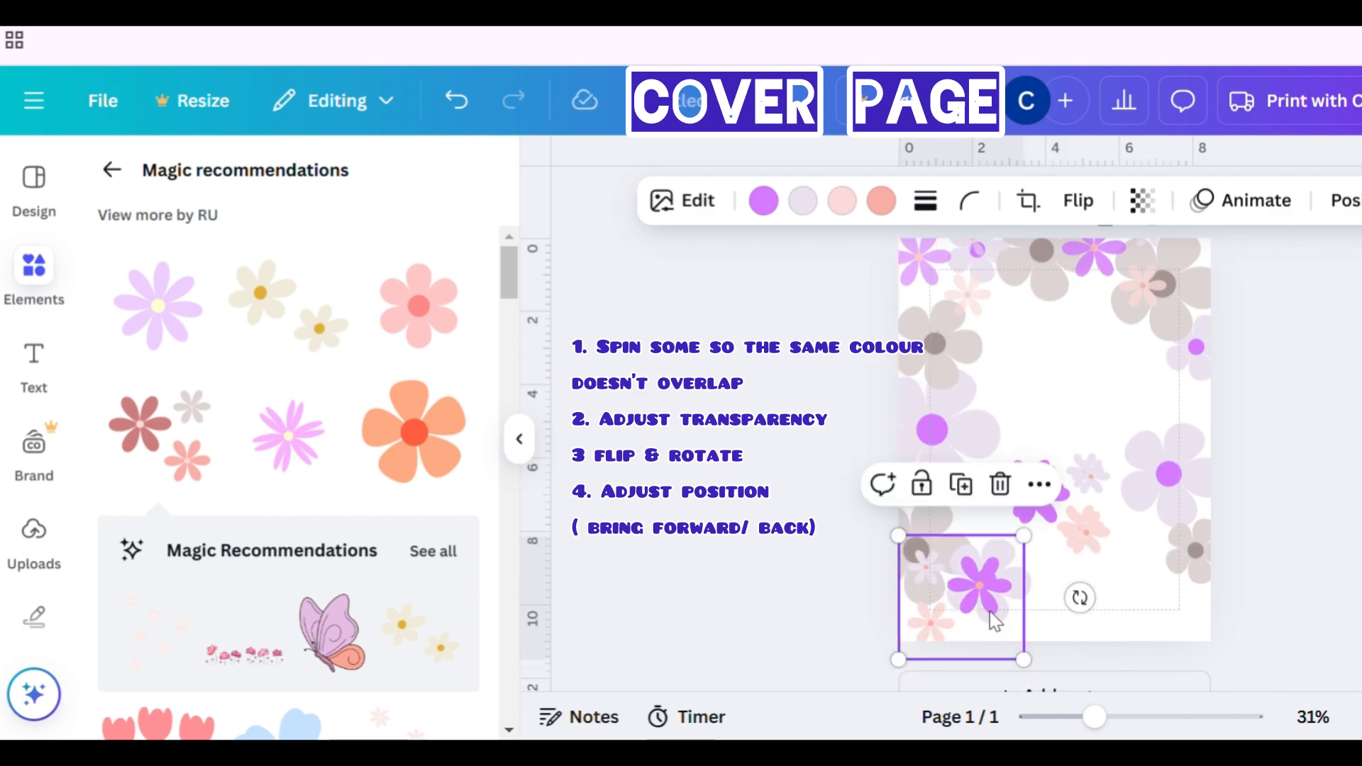
drag(1094, 605, 1076, 578)
drag(991, 624, 953, 642)
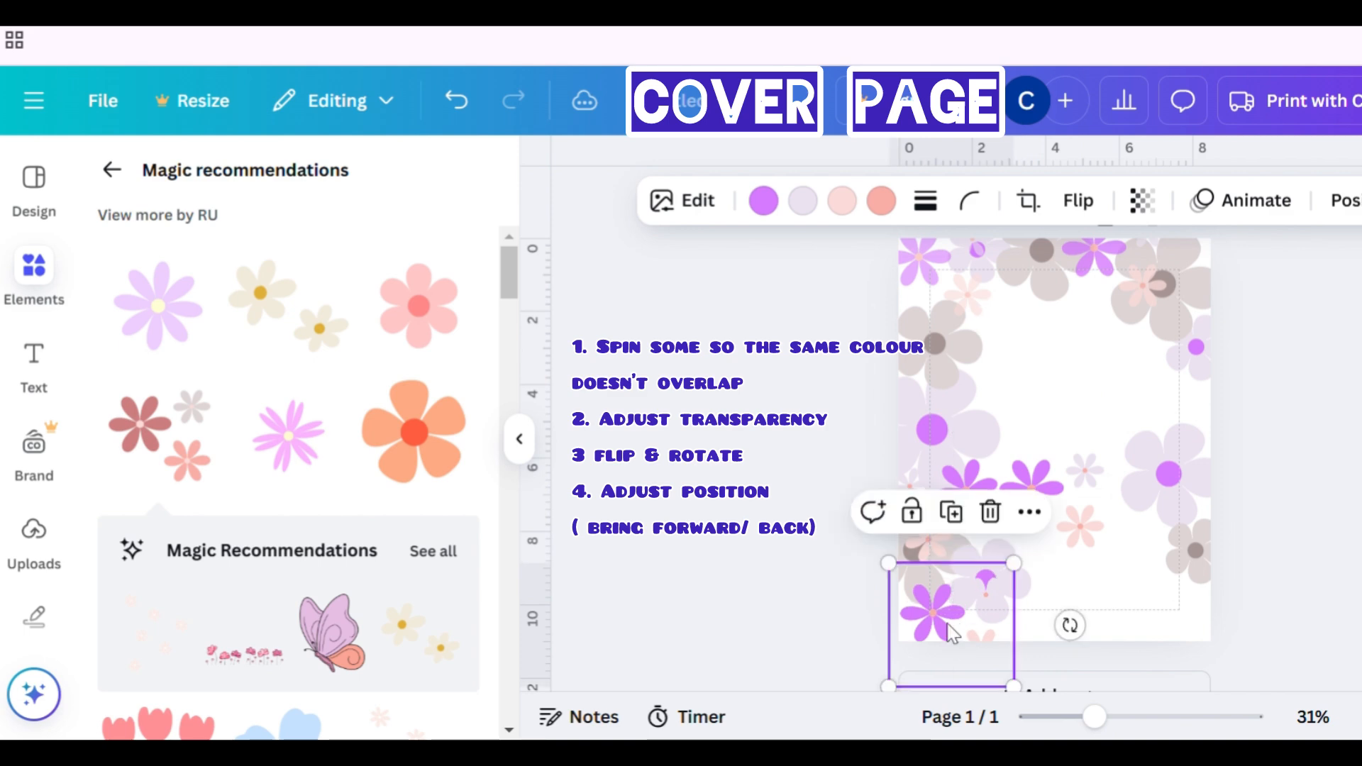
- Rotate and reposition another cluster copy along the bottom edge of the page
drag(1080, 650, 1072, 556)
drag(1072, 523, 1075, 617)
drag(1190, 620, 1151, 716)
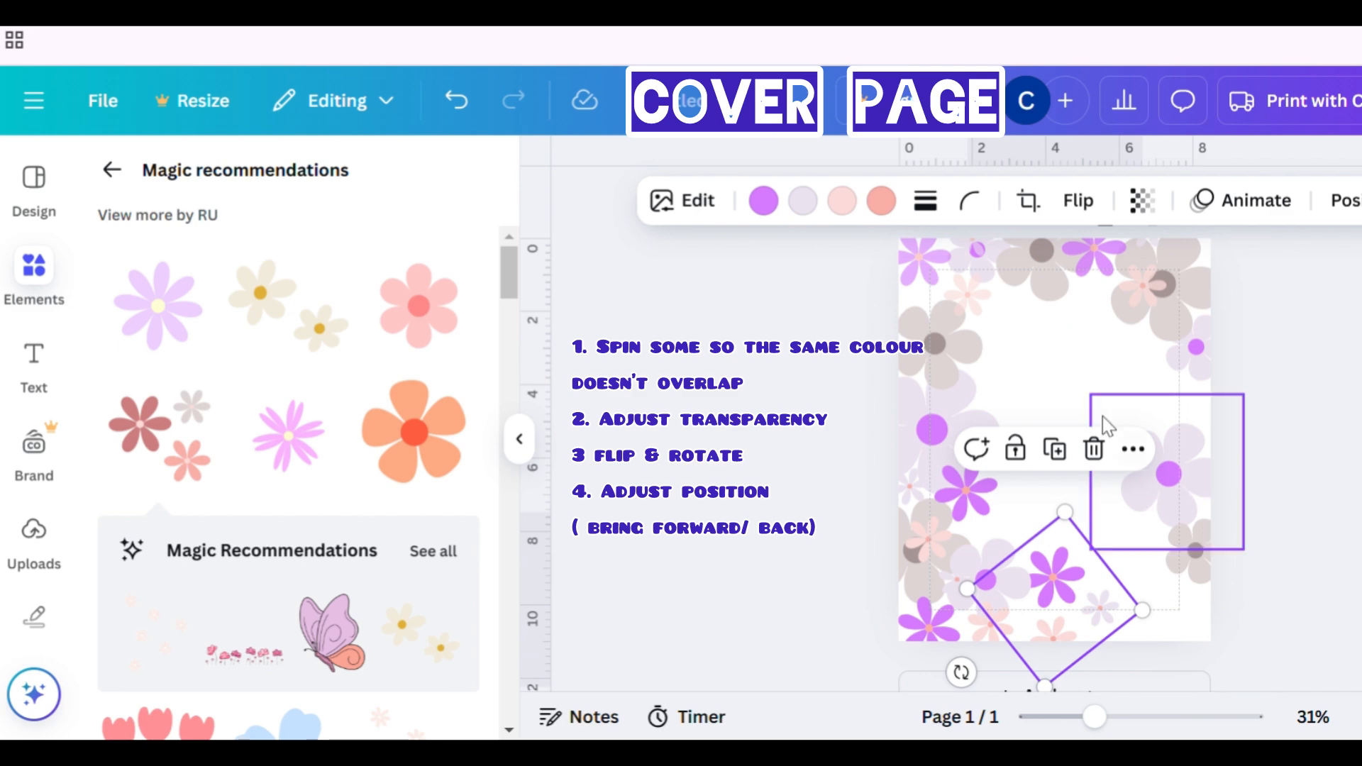
- Move a cluster copy to the right edge and rotate it to about 121°
drag(1098, 582, 1235, 389)
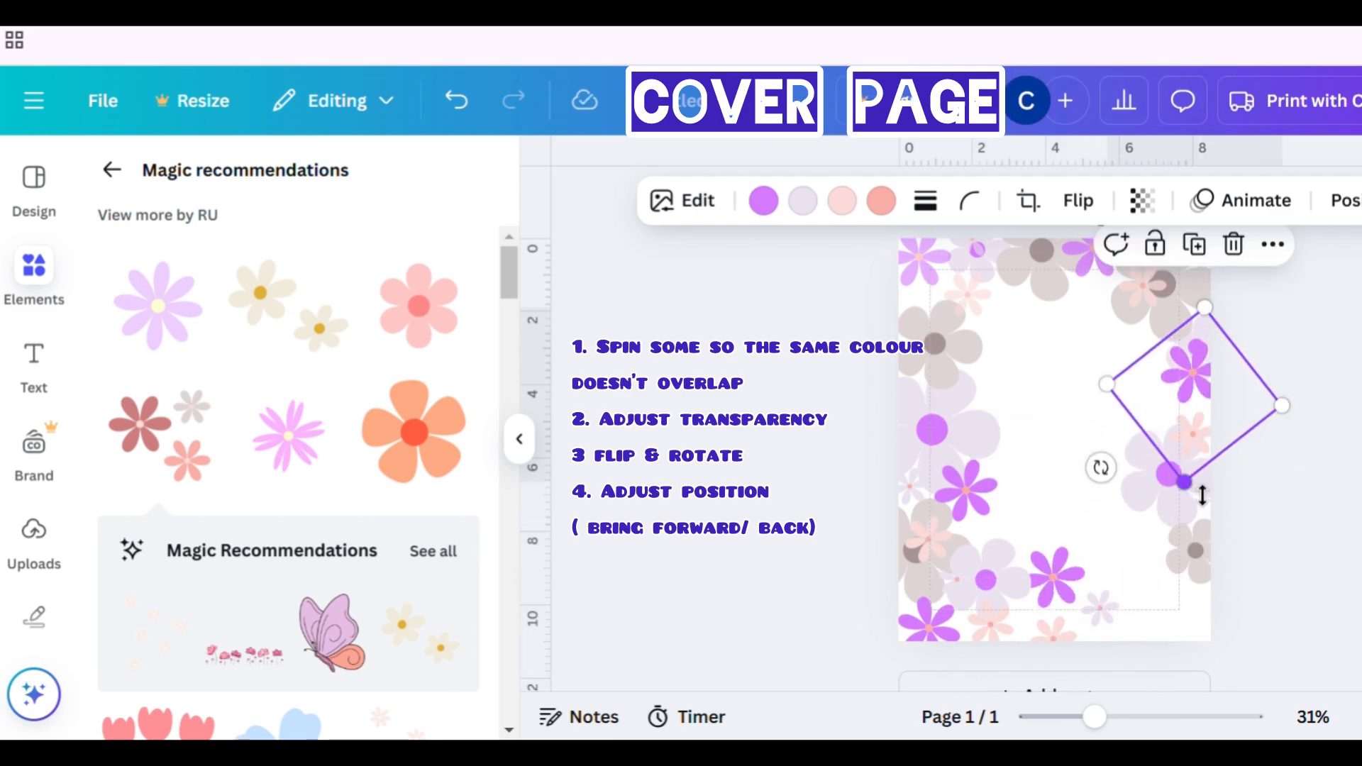
drag(1101, 467, 982, 260)
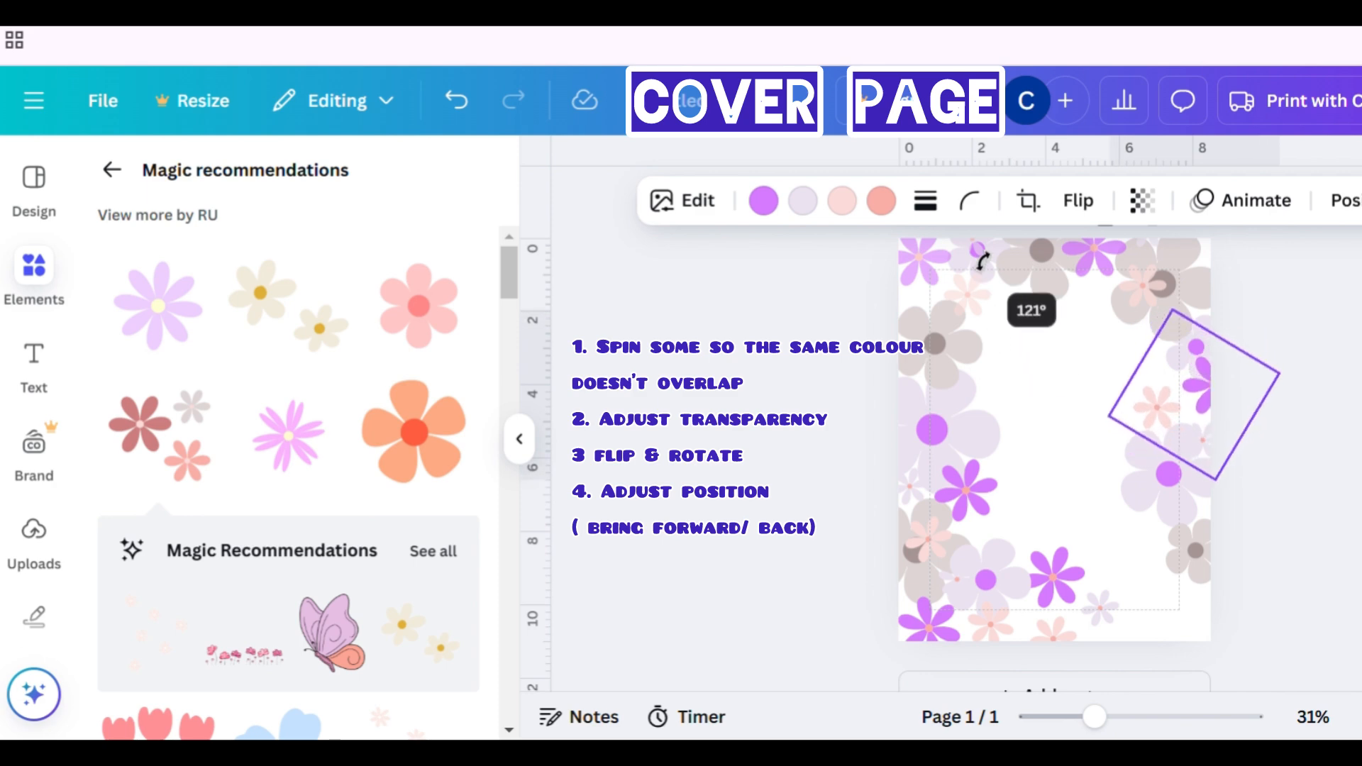
drag(1223, 427, 1209, 448)
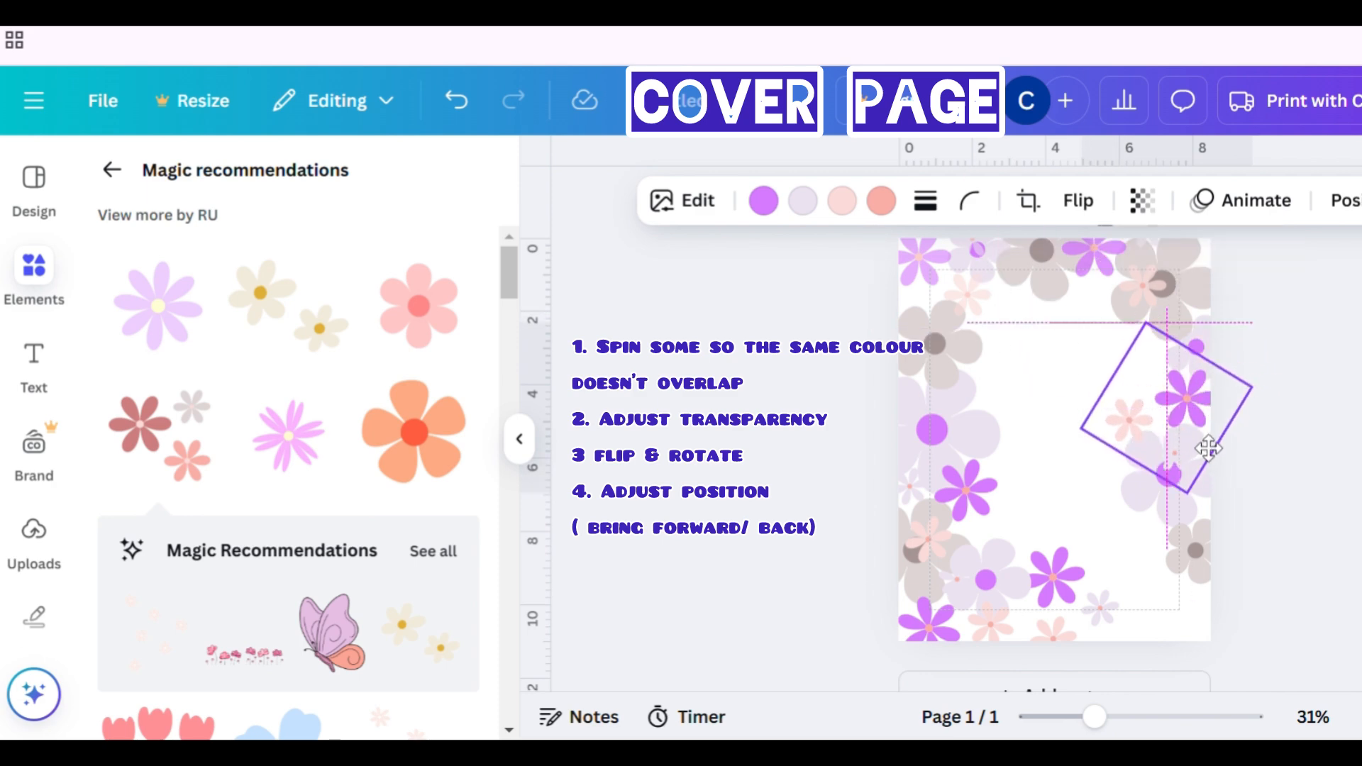
drag(1074, 352, 1060, 447)
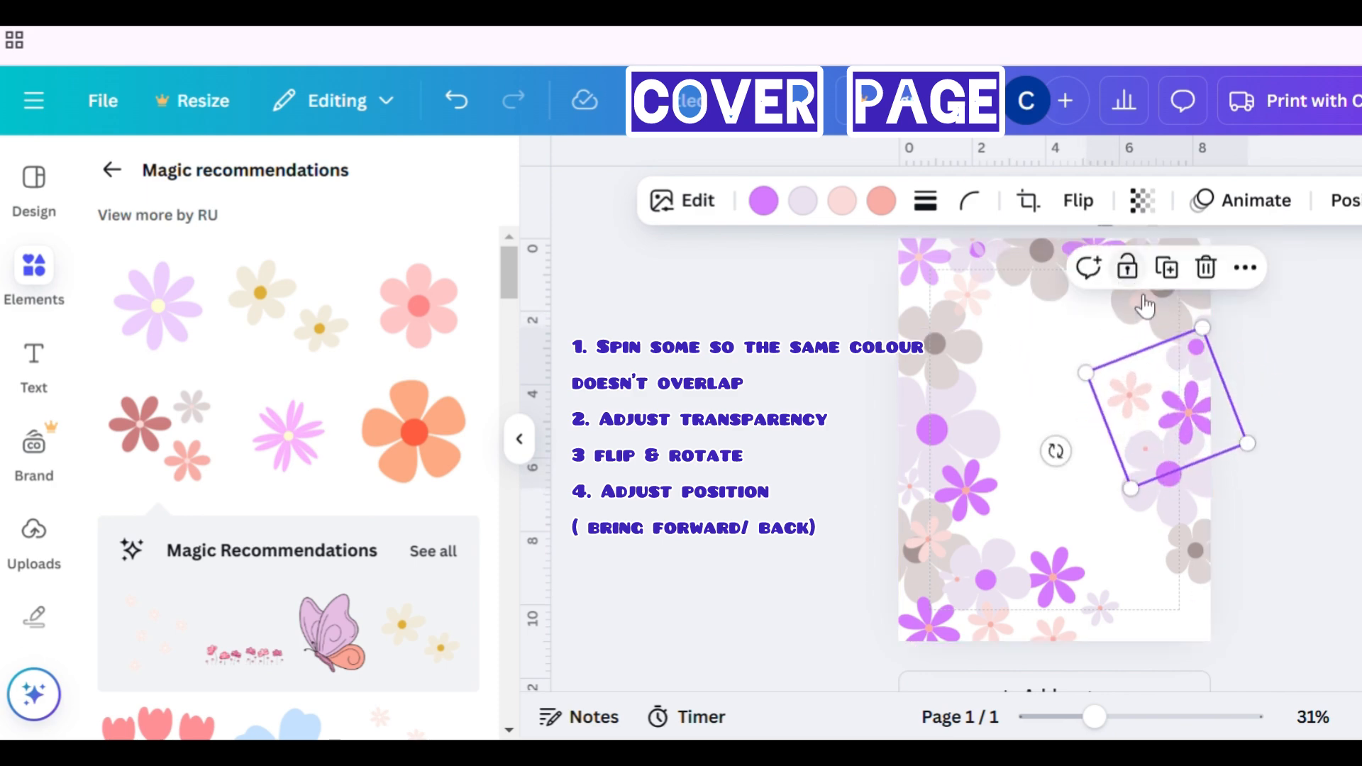
click(1348, 491)
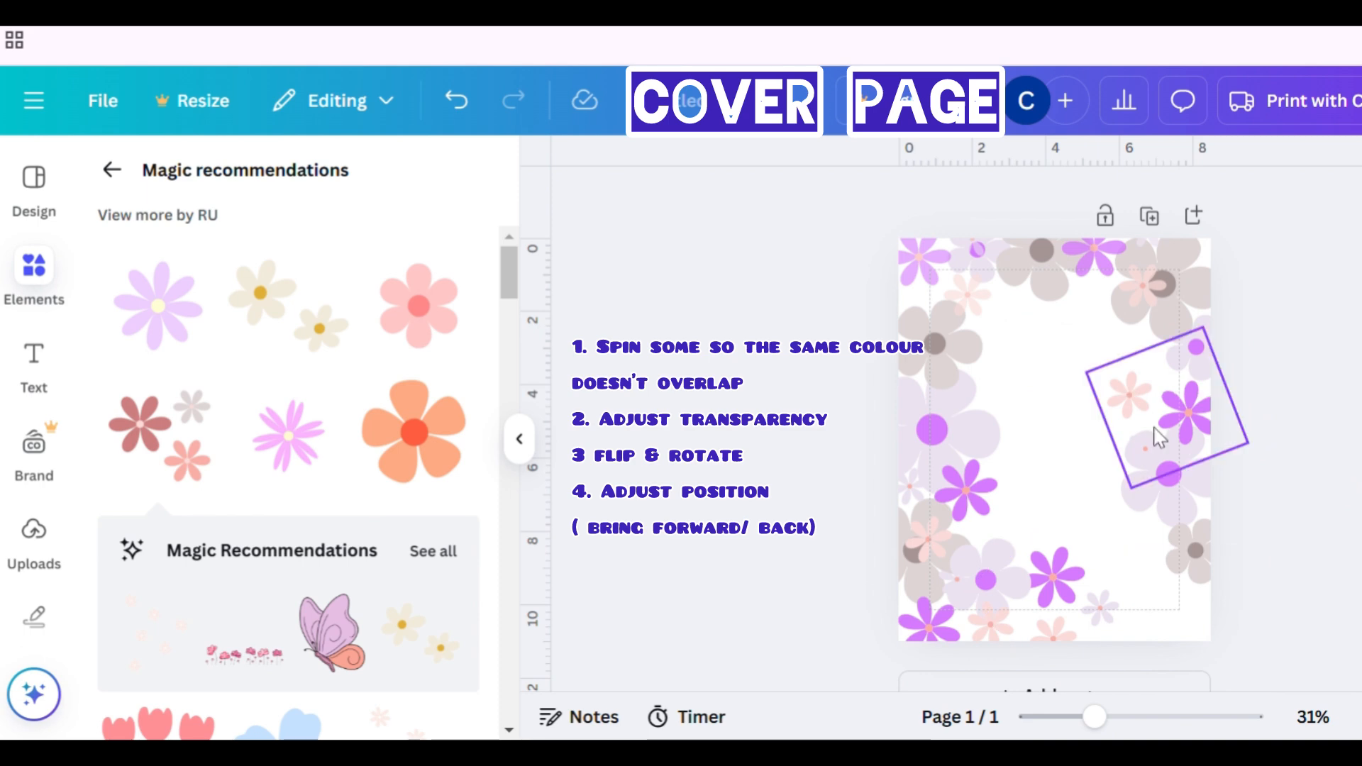
- Set the rotated right-edge cluster copy's transparency to 60
click(979, 301)
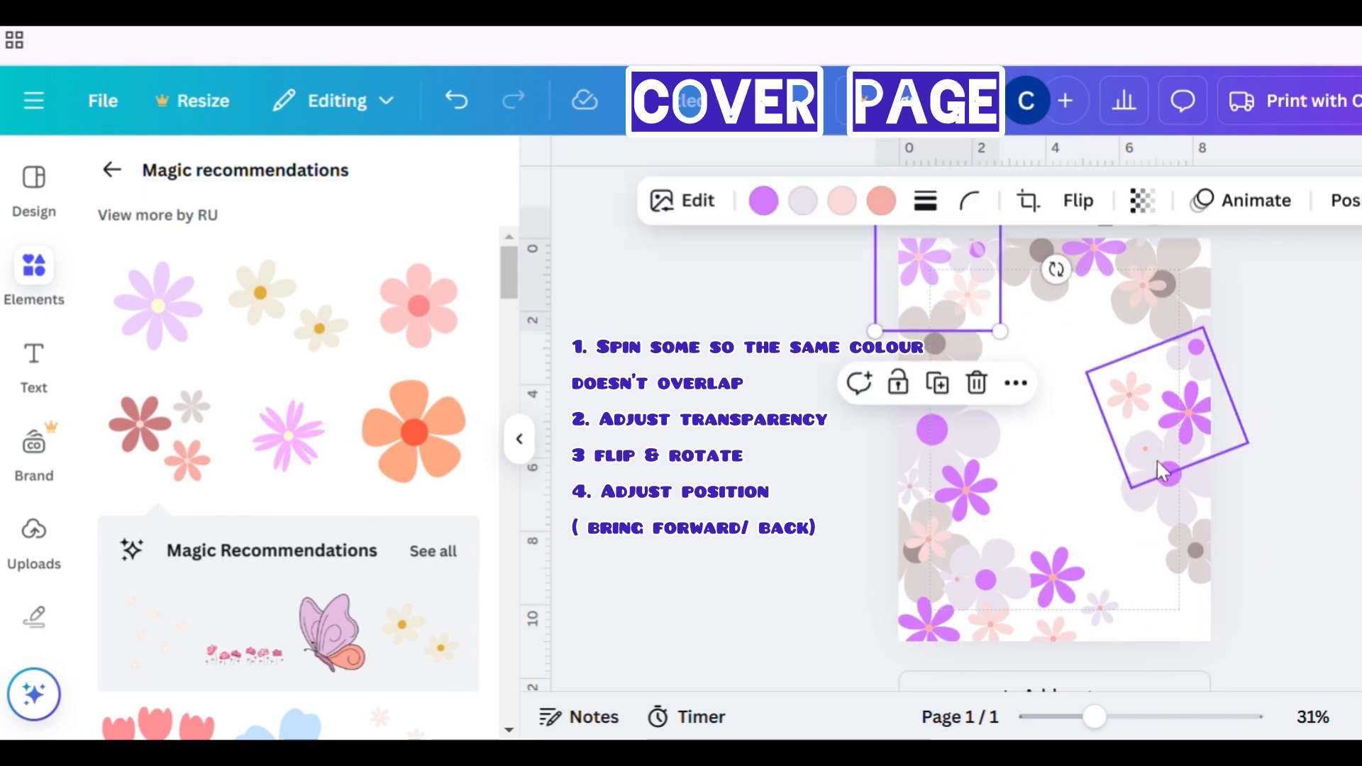
click(1164, 439)
click(1142, 201)
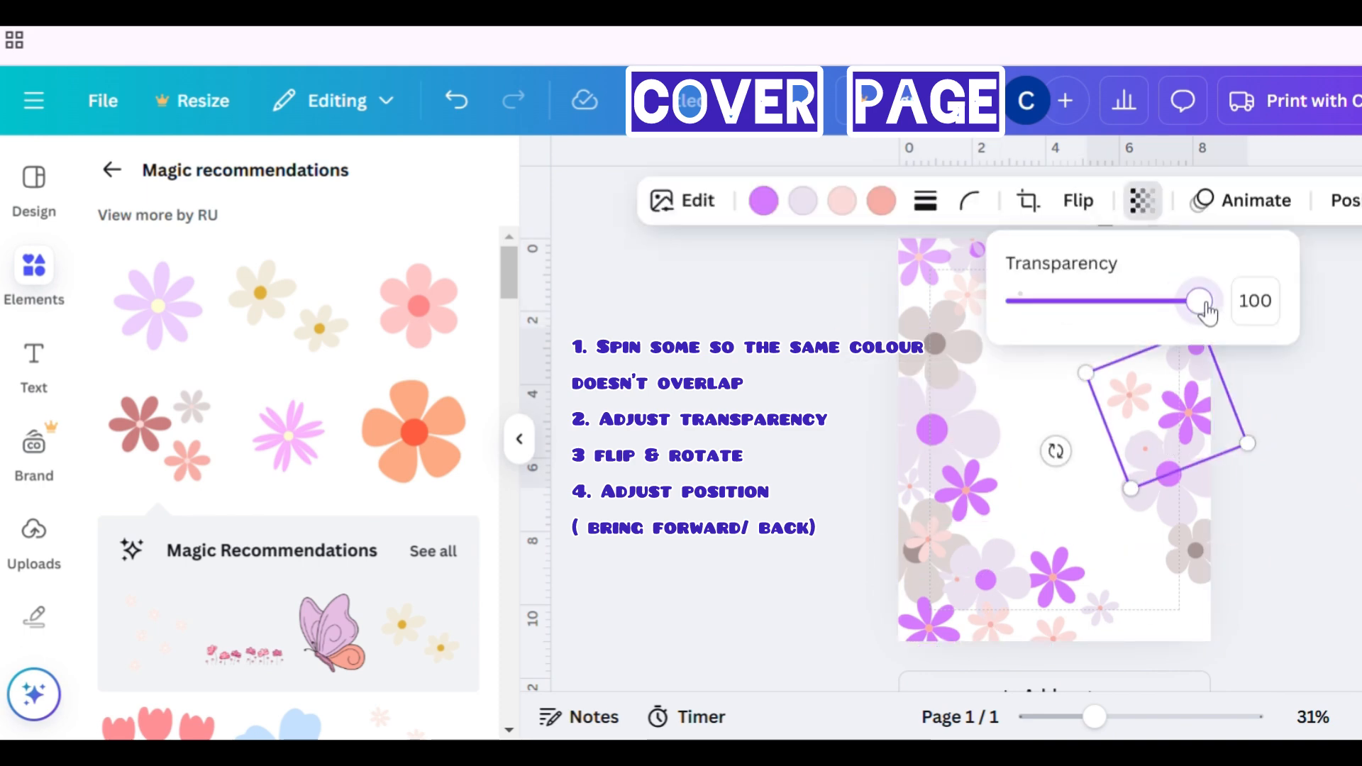
drag(1208, 312, 1152, 312)
click(1274, 316)
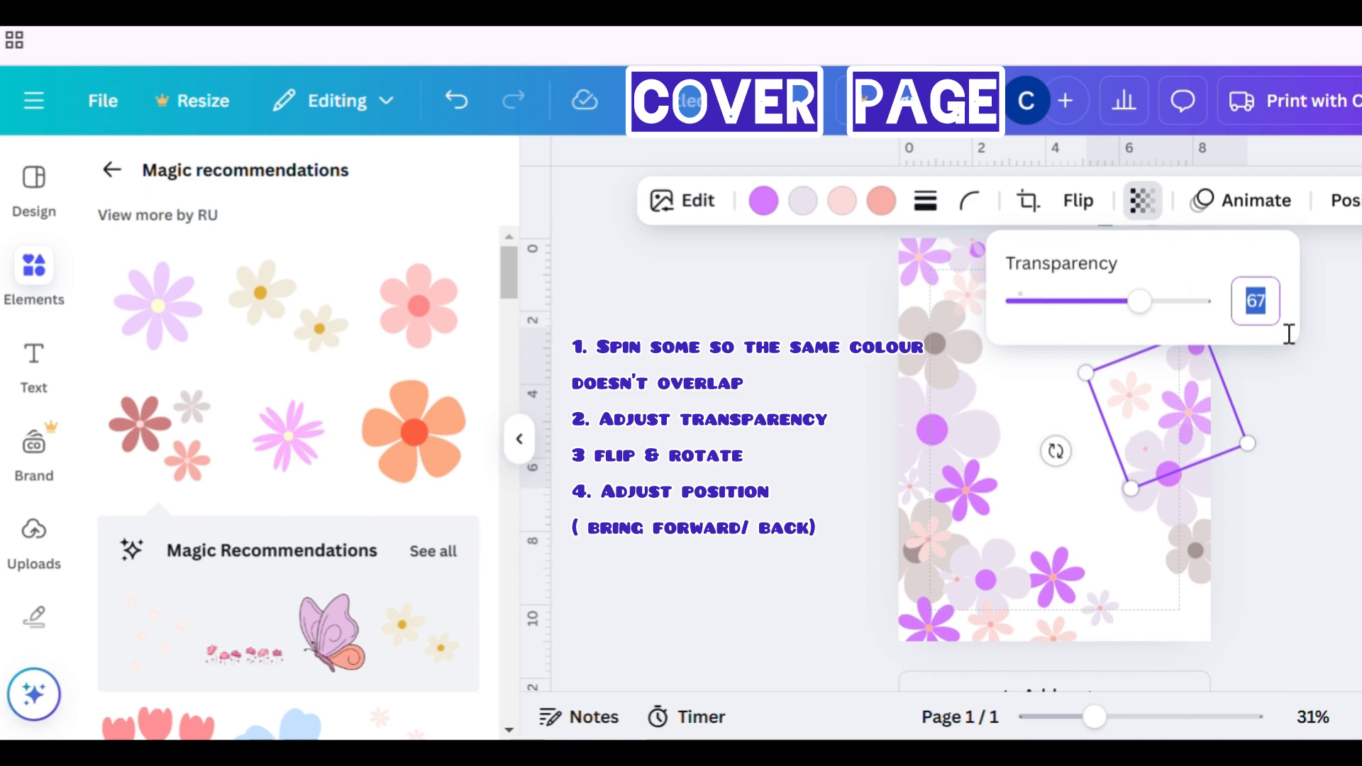
text(60)
key(Return)
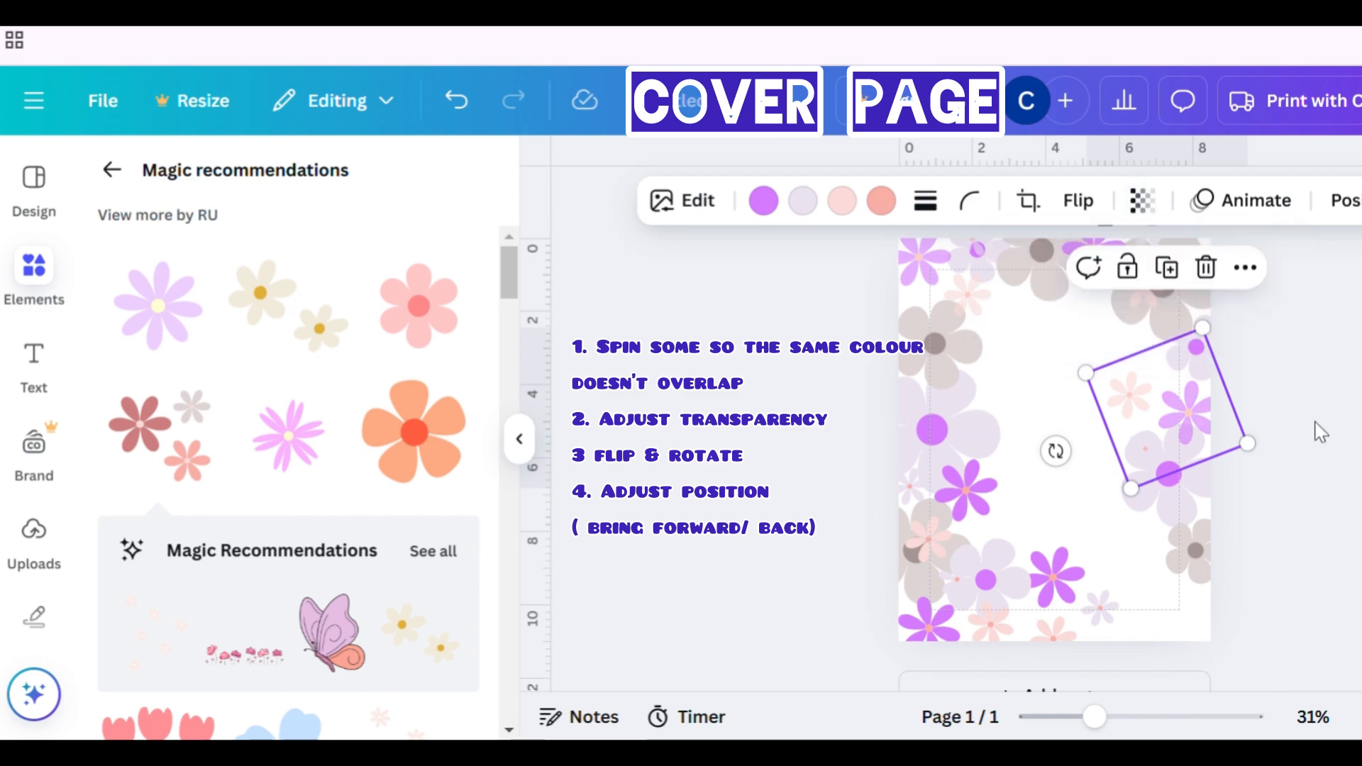
- Duplicate the right-edge cluster copy, move the duplicate to the bottom-right corner and rotate it
click(1332, 389)
click(1192, 397)
click(1178, 274)
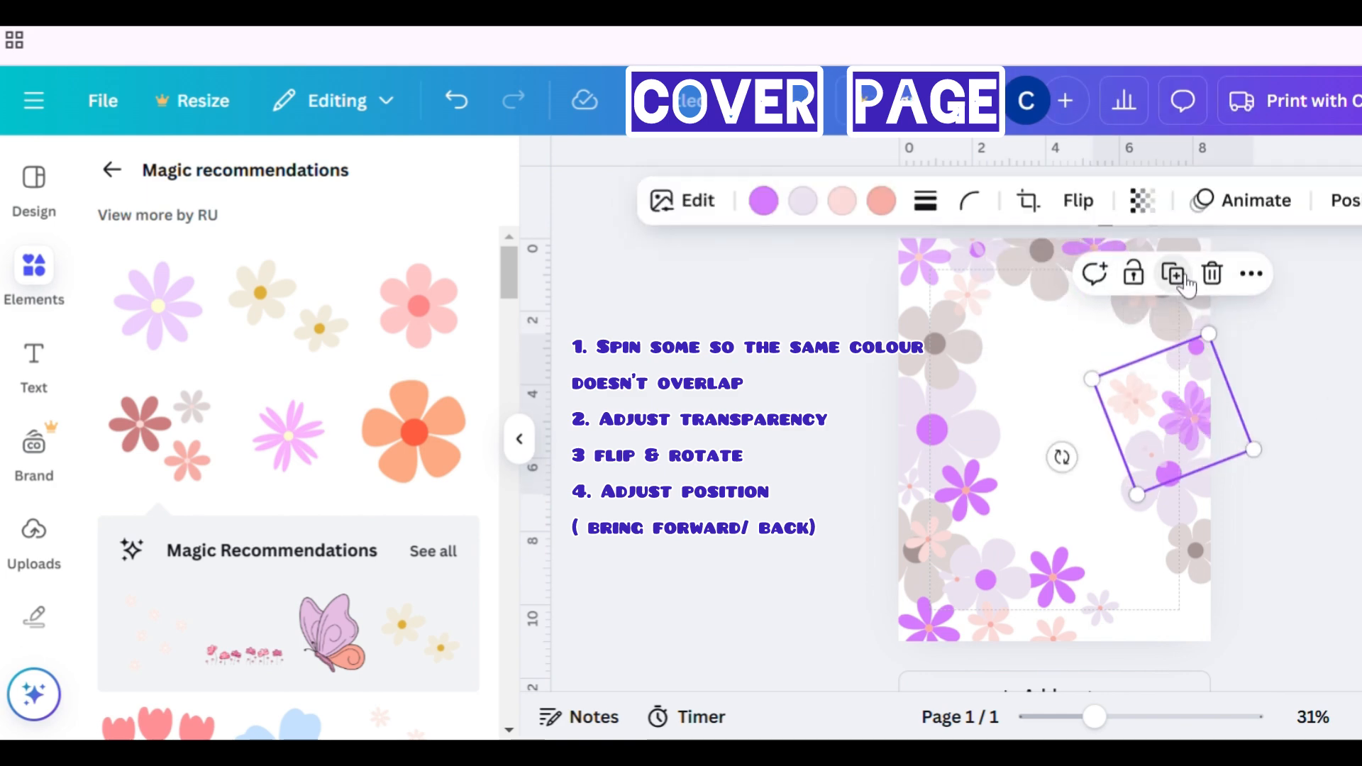
drag(1184, 477, 1178, 668)
drag(1058, 650, 1215, 629)
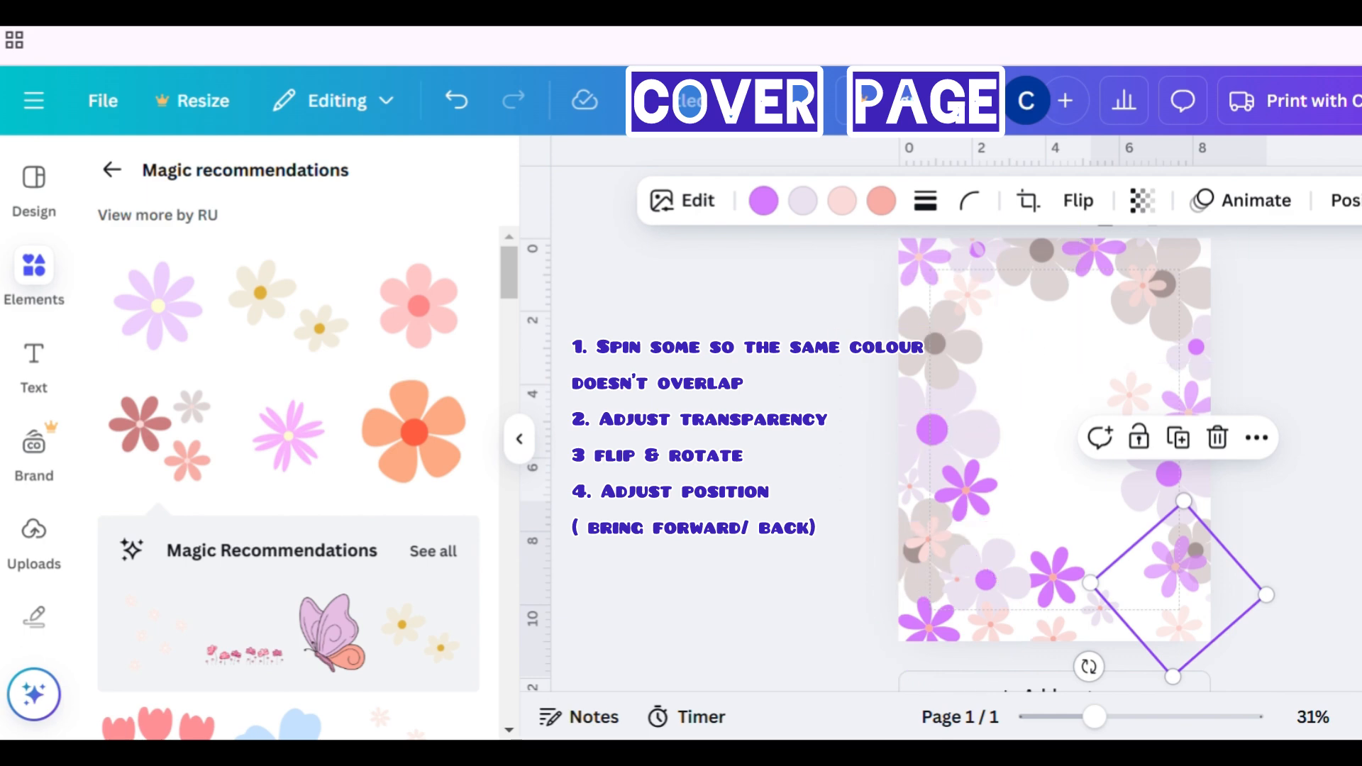
- Move a grey flower graphic down to the bottom edge and send it to the back
click(1201, 318)
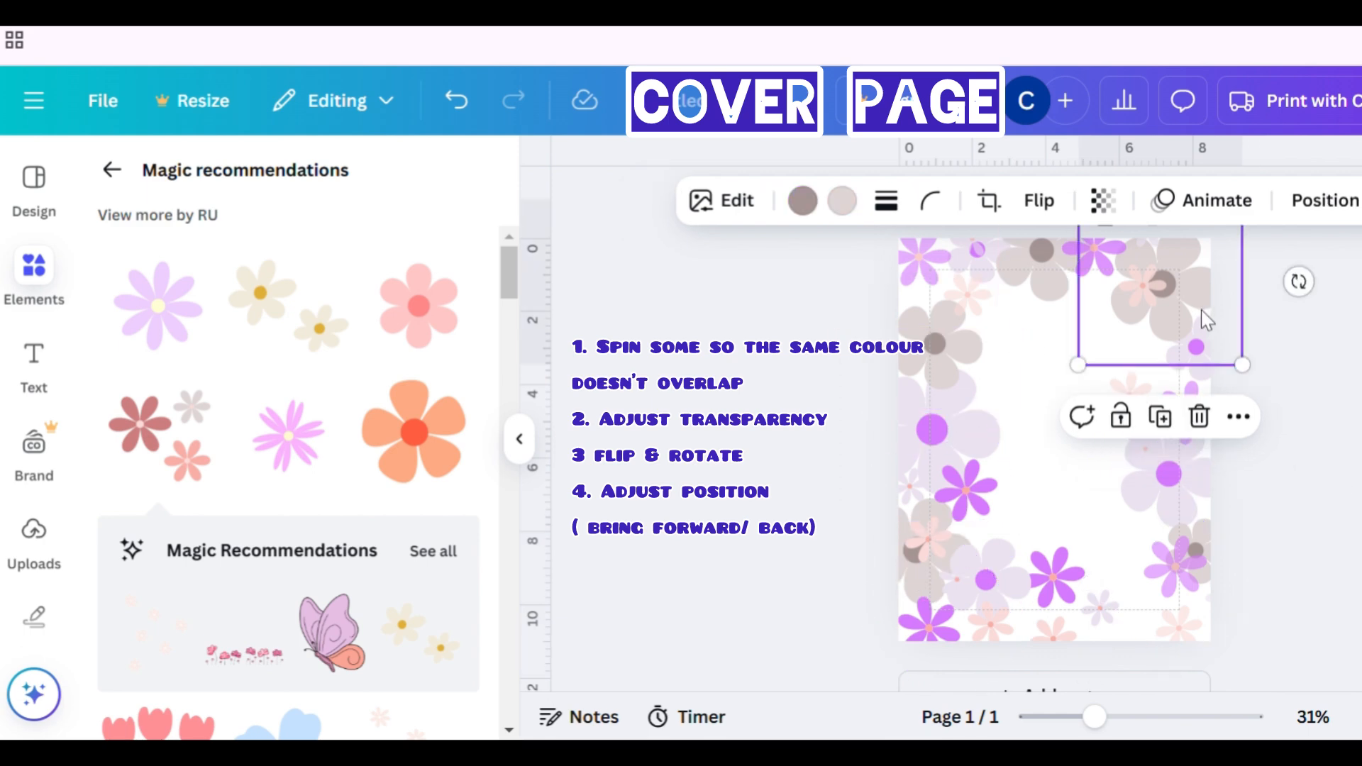
click(1168, 430)
drag(1199, 341, 1138, 659)
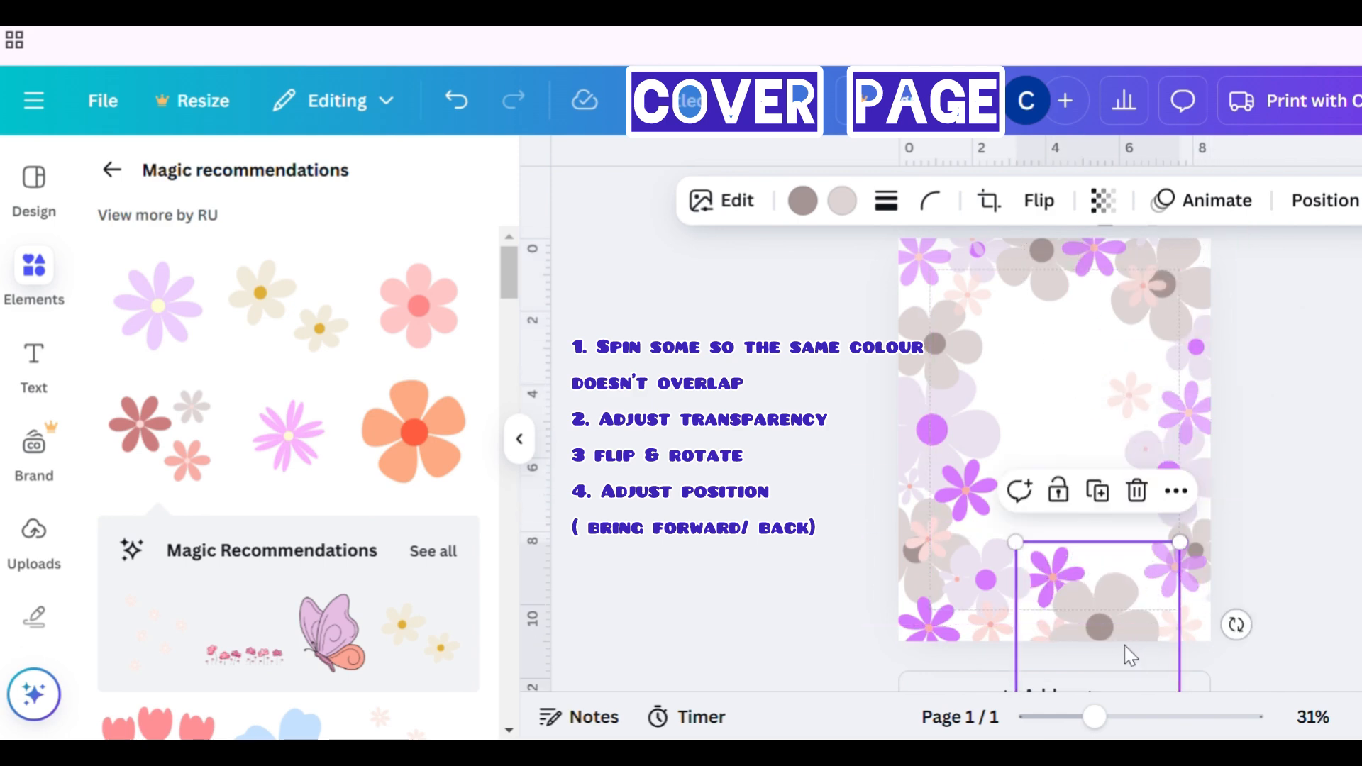
click(1326, 202)
click(378, 295)
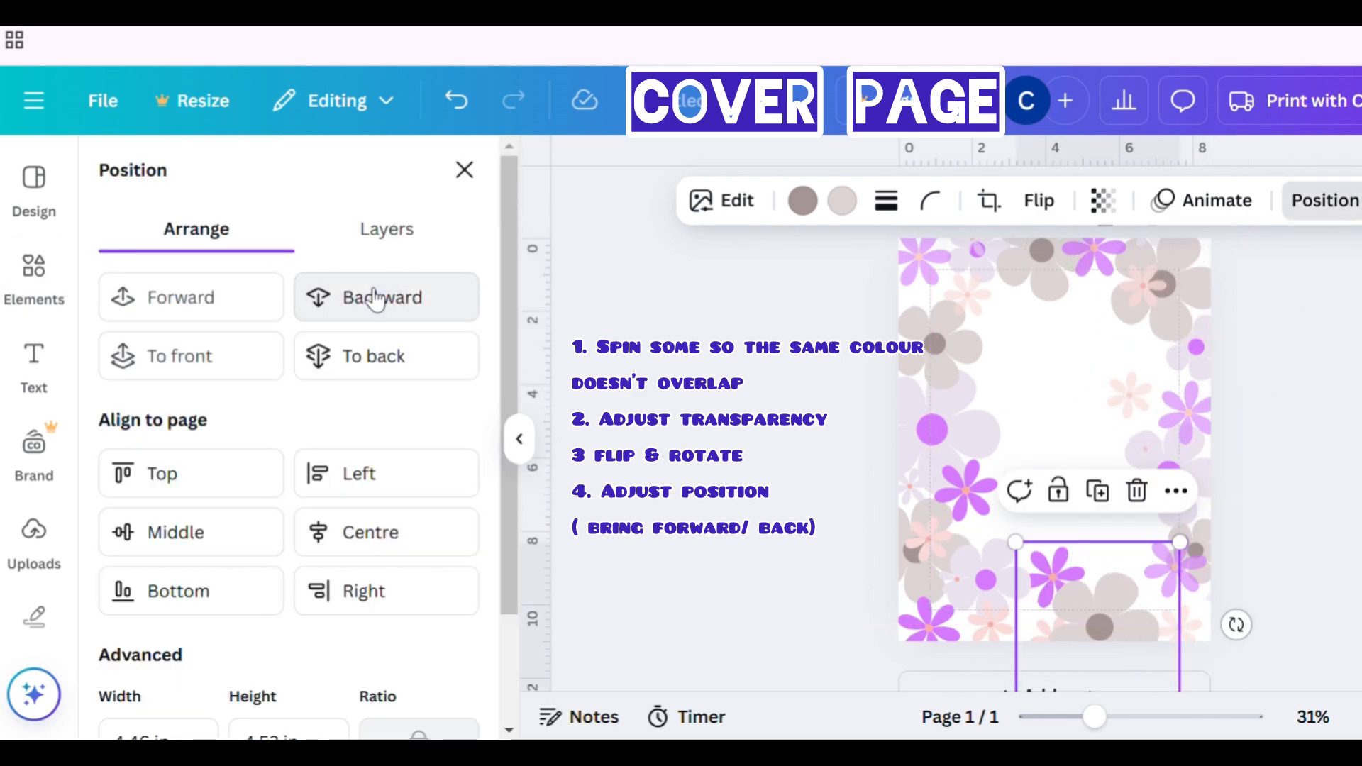
click(376, 302)
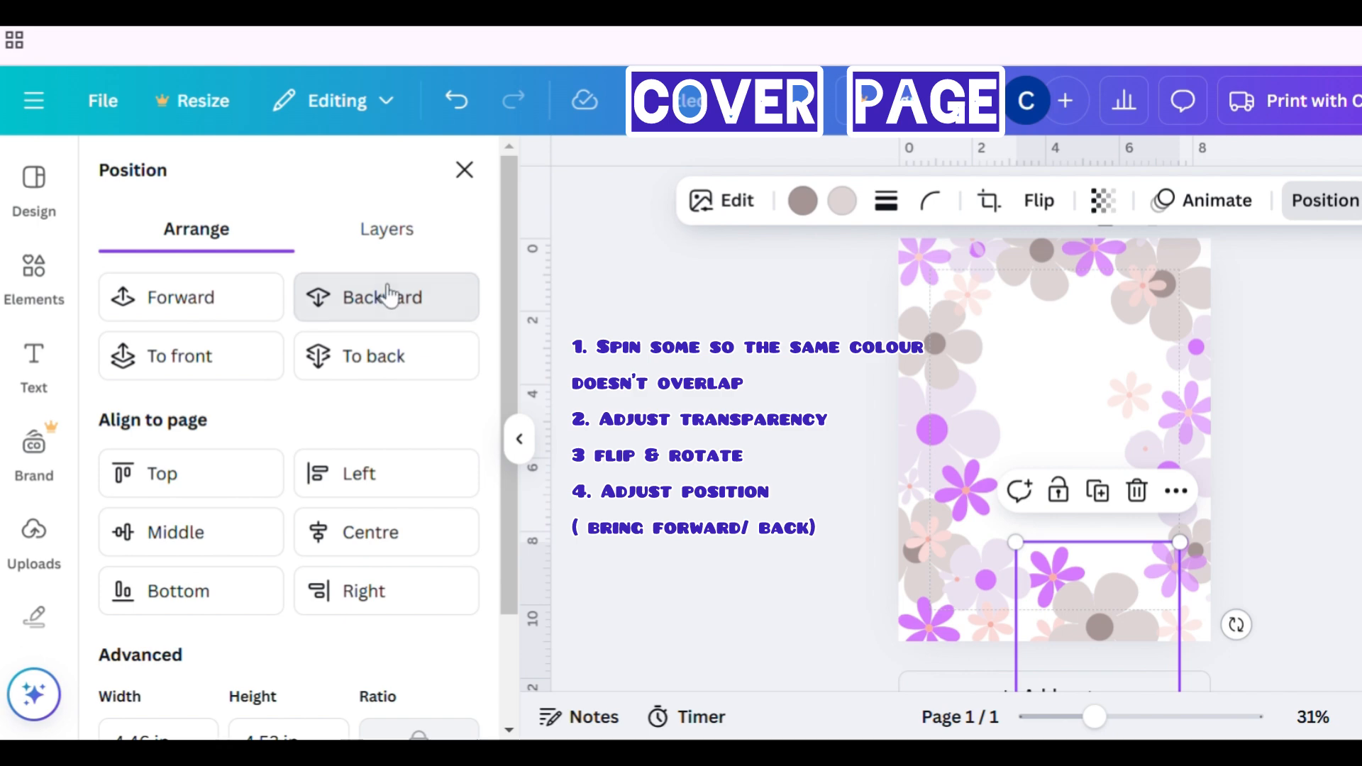
click(389, 352)
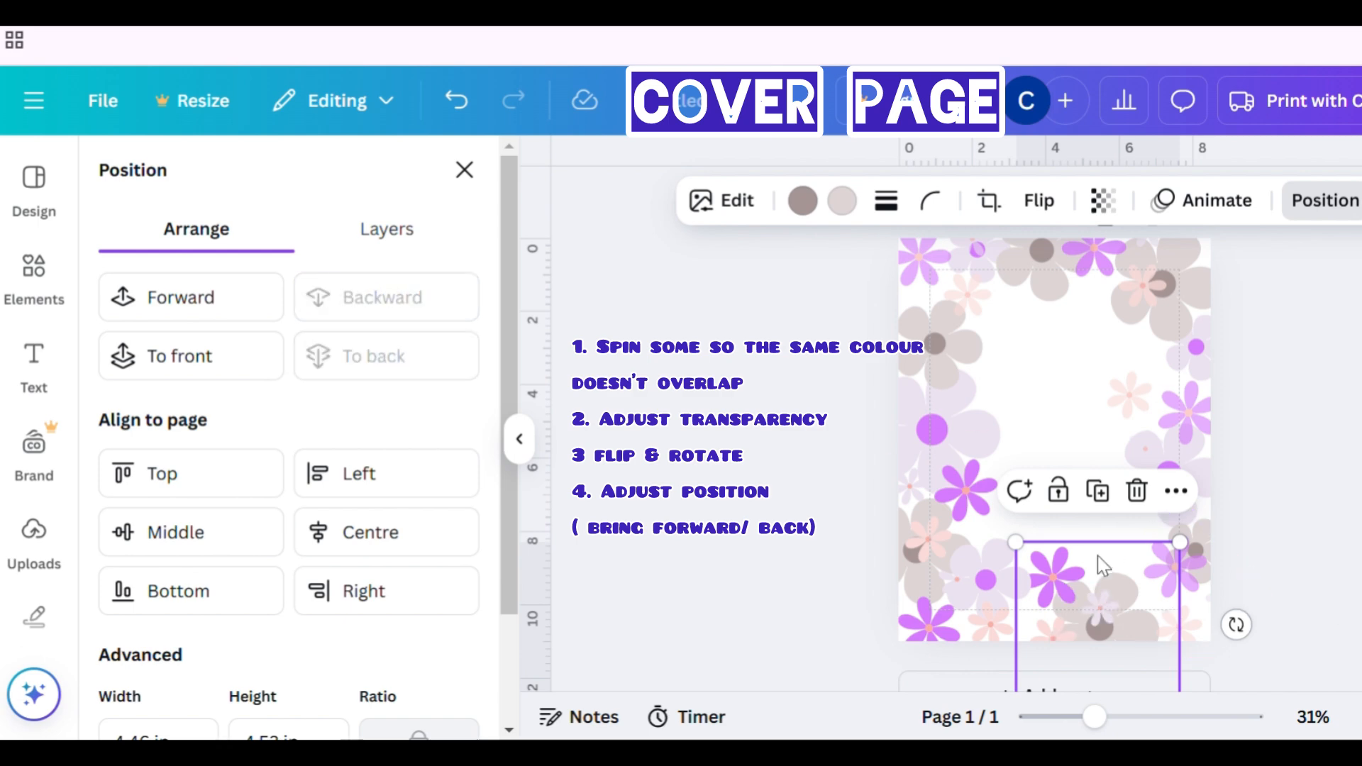
- Nudge the bottom-right coloured cluster copy slightly to the left
click(1158, 591)
drag(1158, 590, 1136, 596)
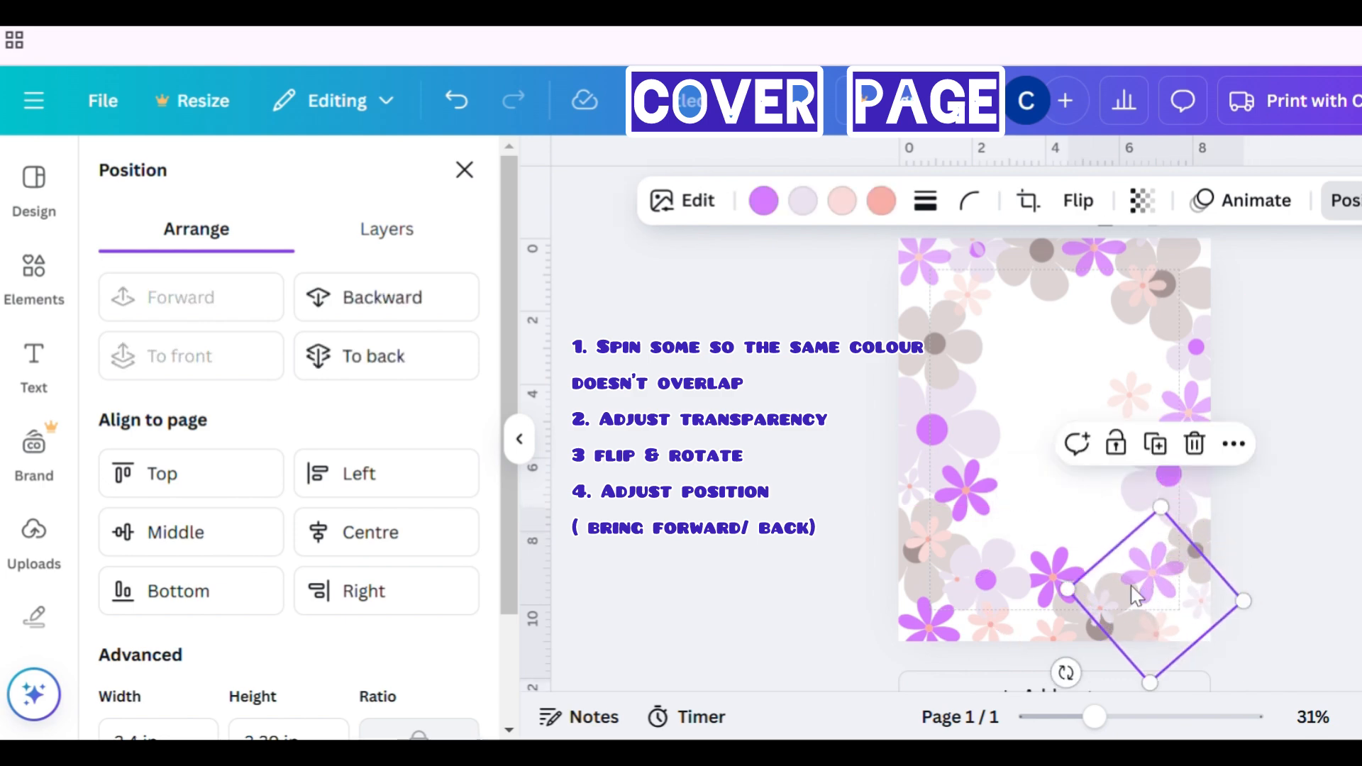
click(1352, 206)
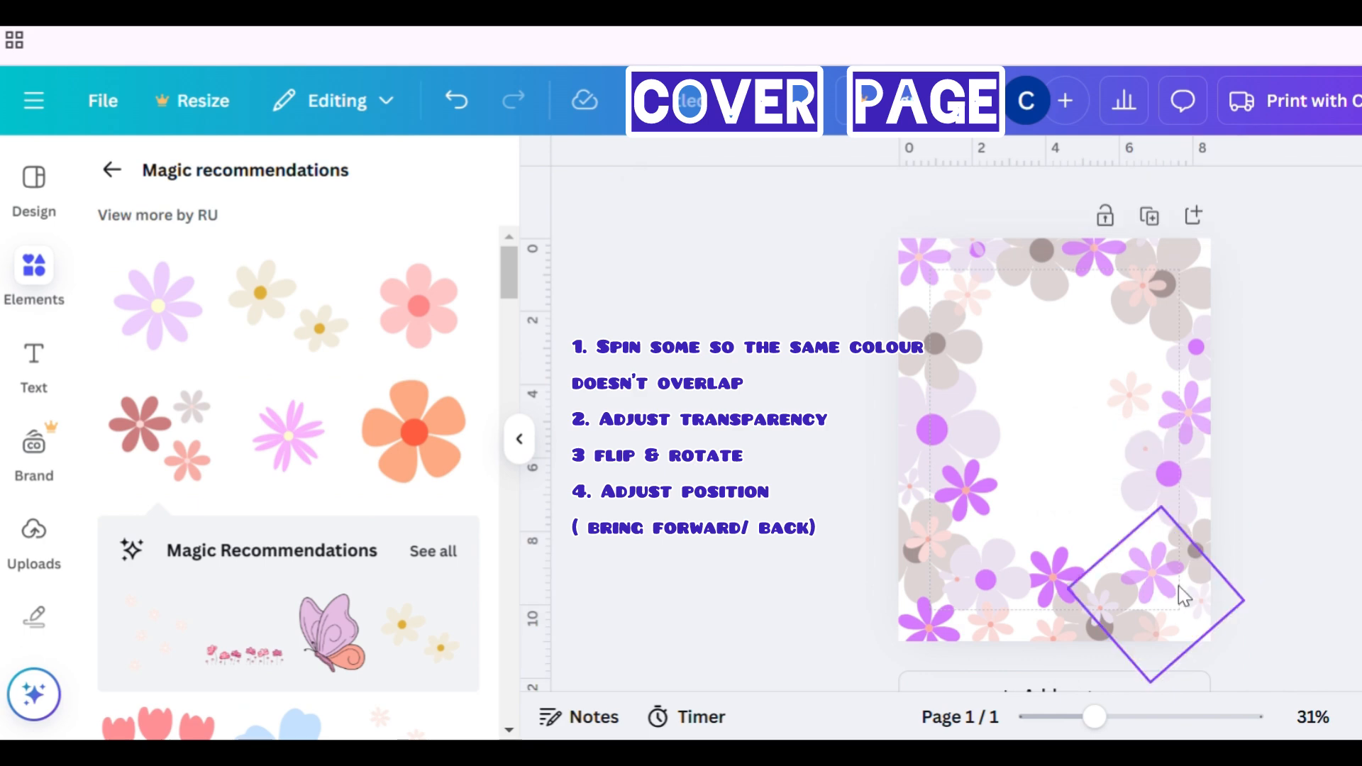
click(1346, 201)
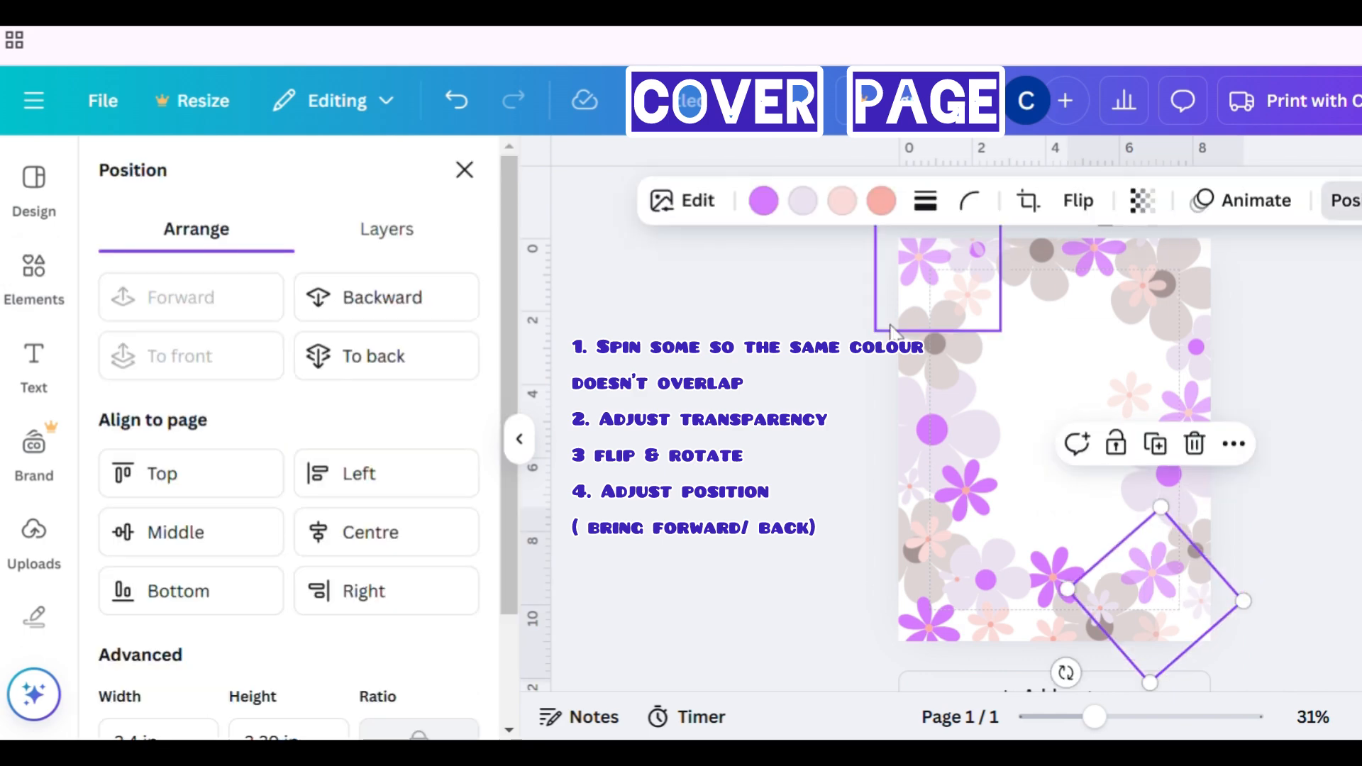
click(1345, 202)
click(1307, 557)
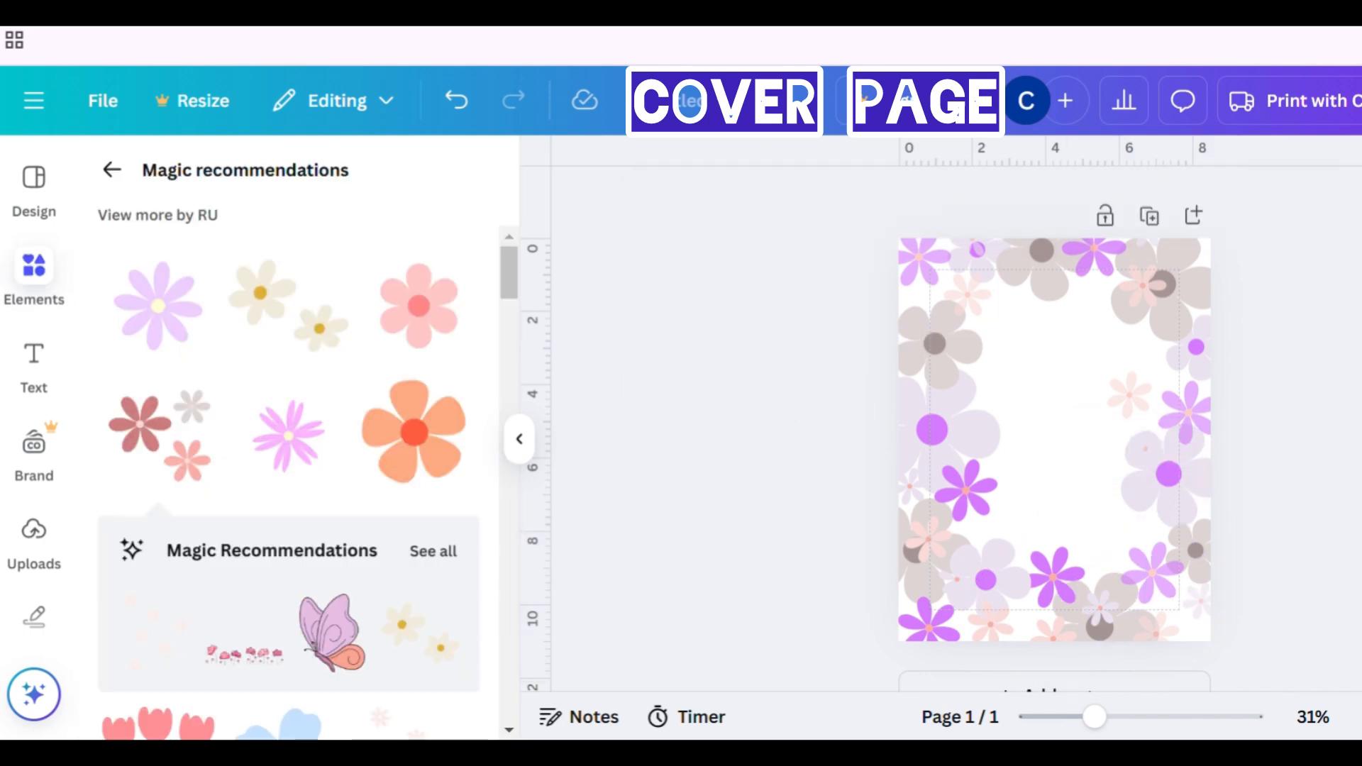
- Adjust the position of the flower graphics in the top-left corner slightly
scroll(1307, 557, up, 1)
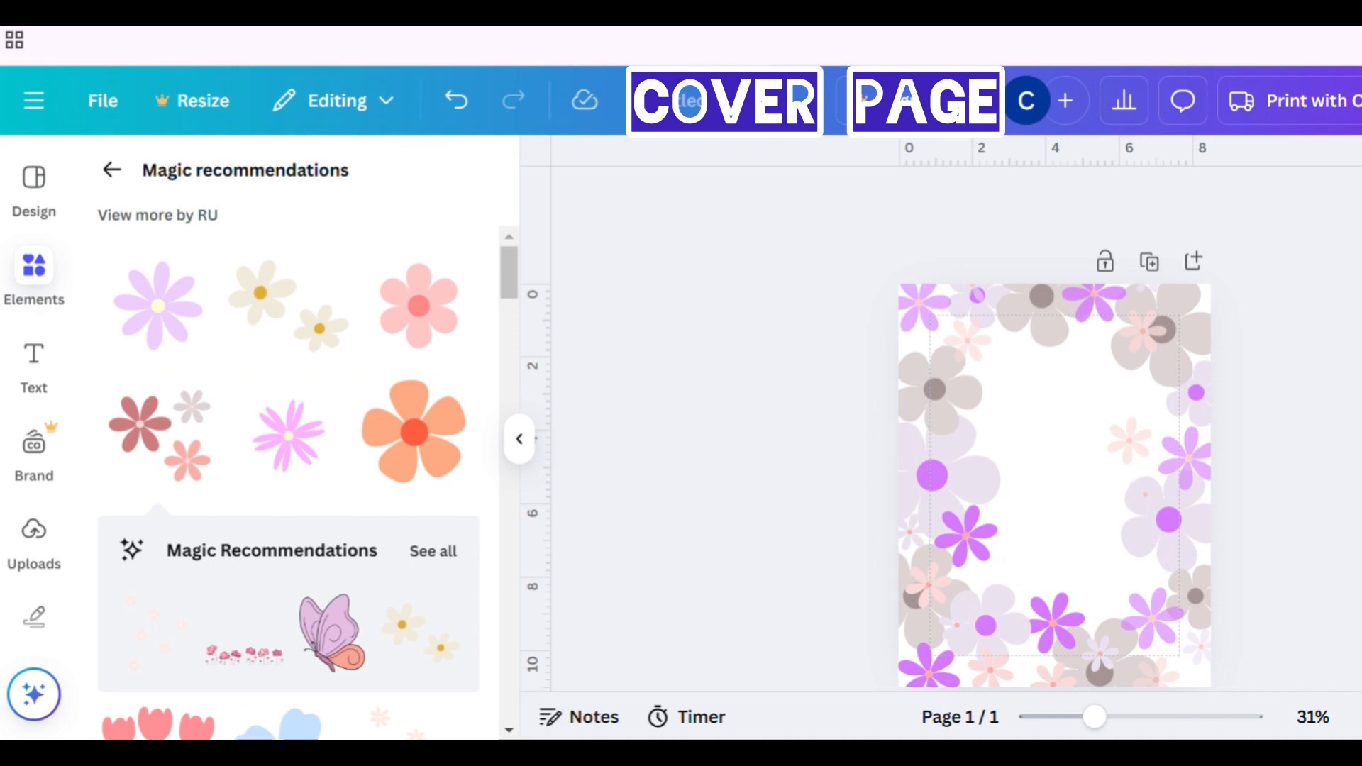
scroll(1280, 476, down, 2)
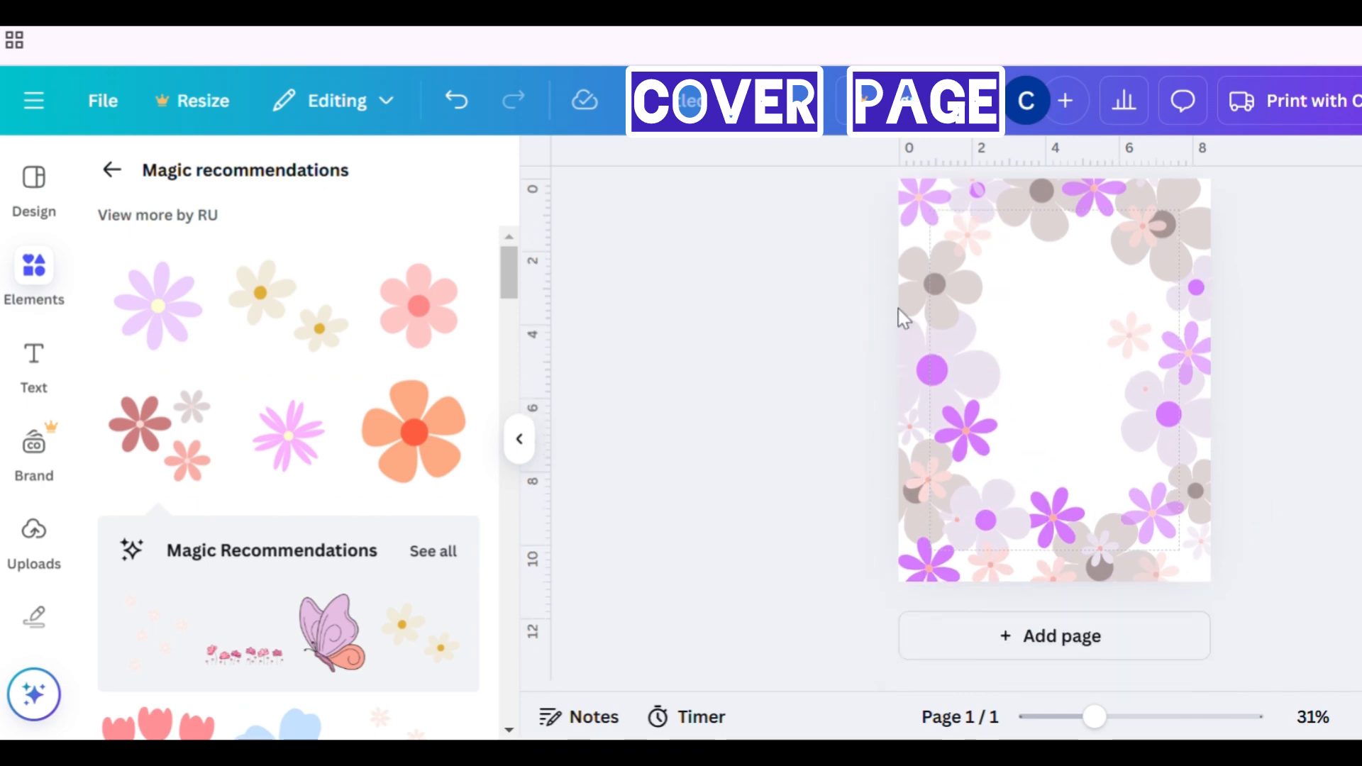
click(929, 313)
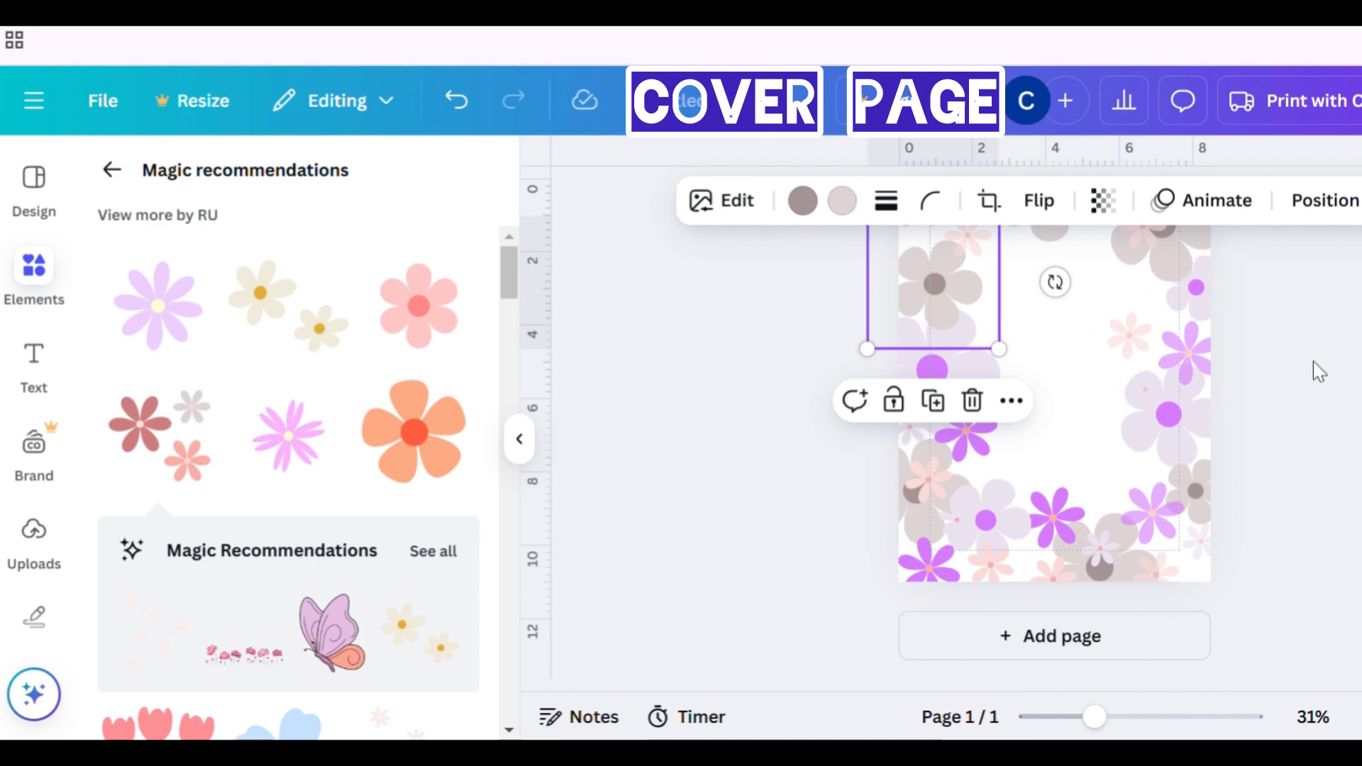
scroll(1313, 360, up, 2)
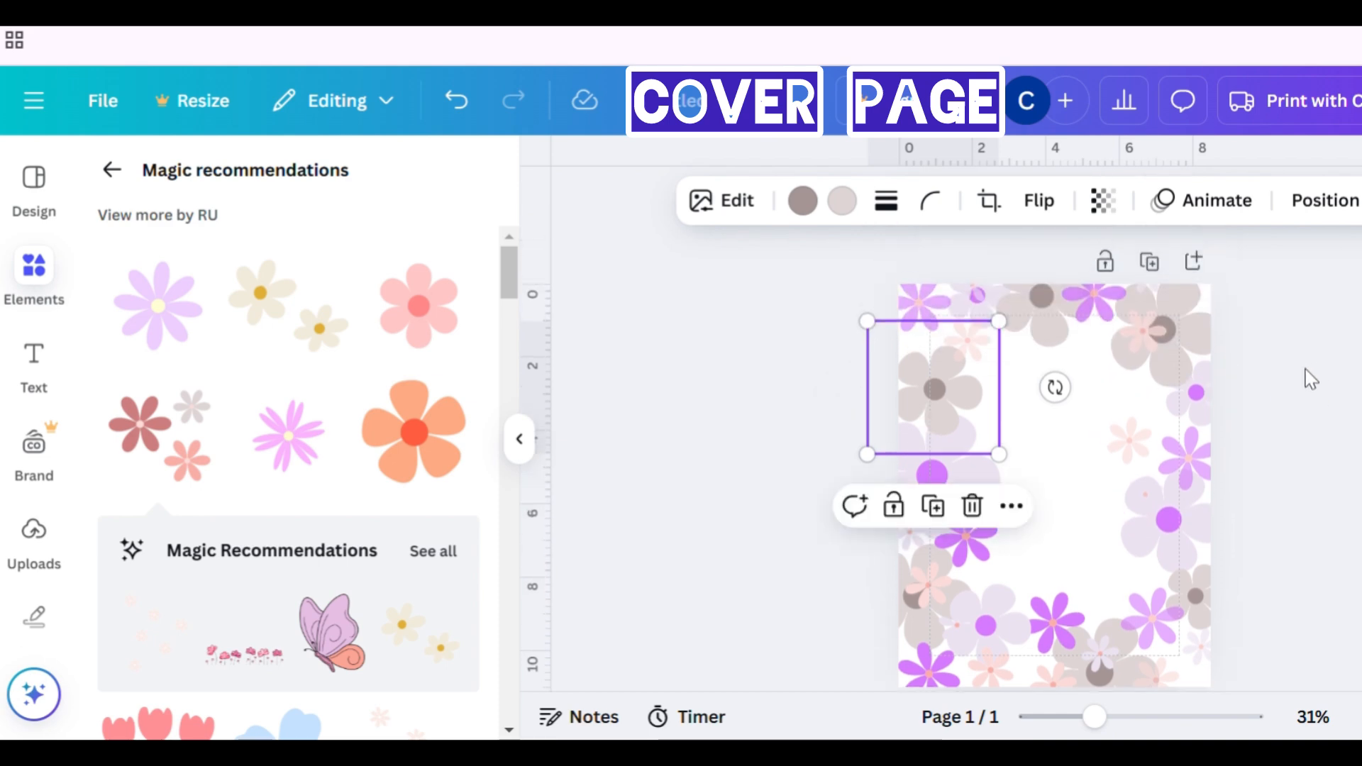
drag(921, 341, 961, 332)
click(929, 342)
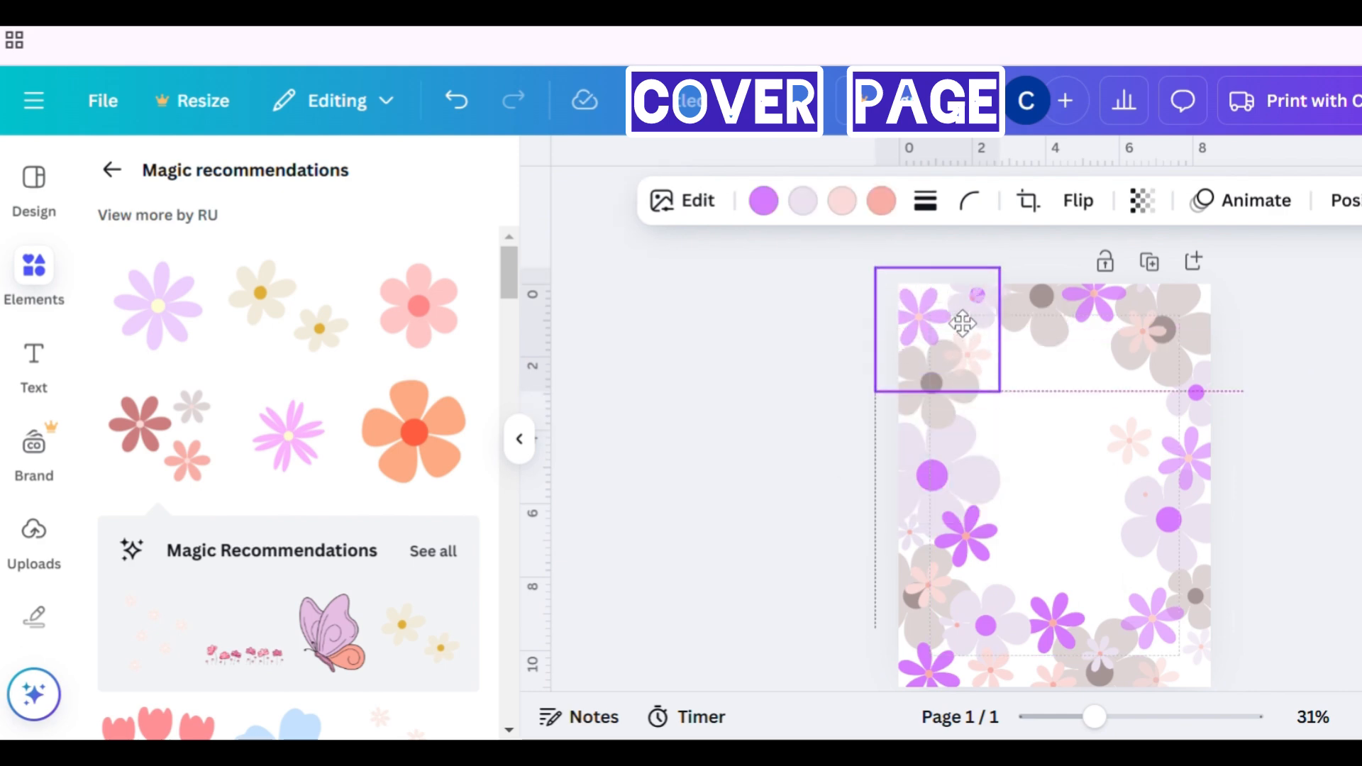
click(1225, 364)
scroll(1225, 365, down, 3)
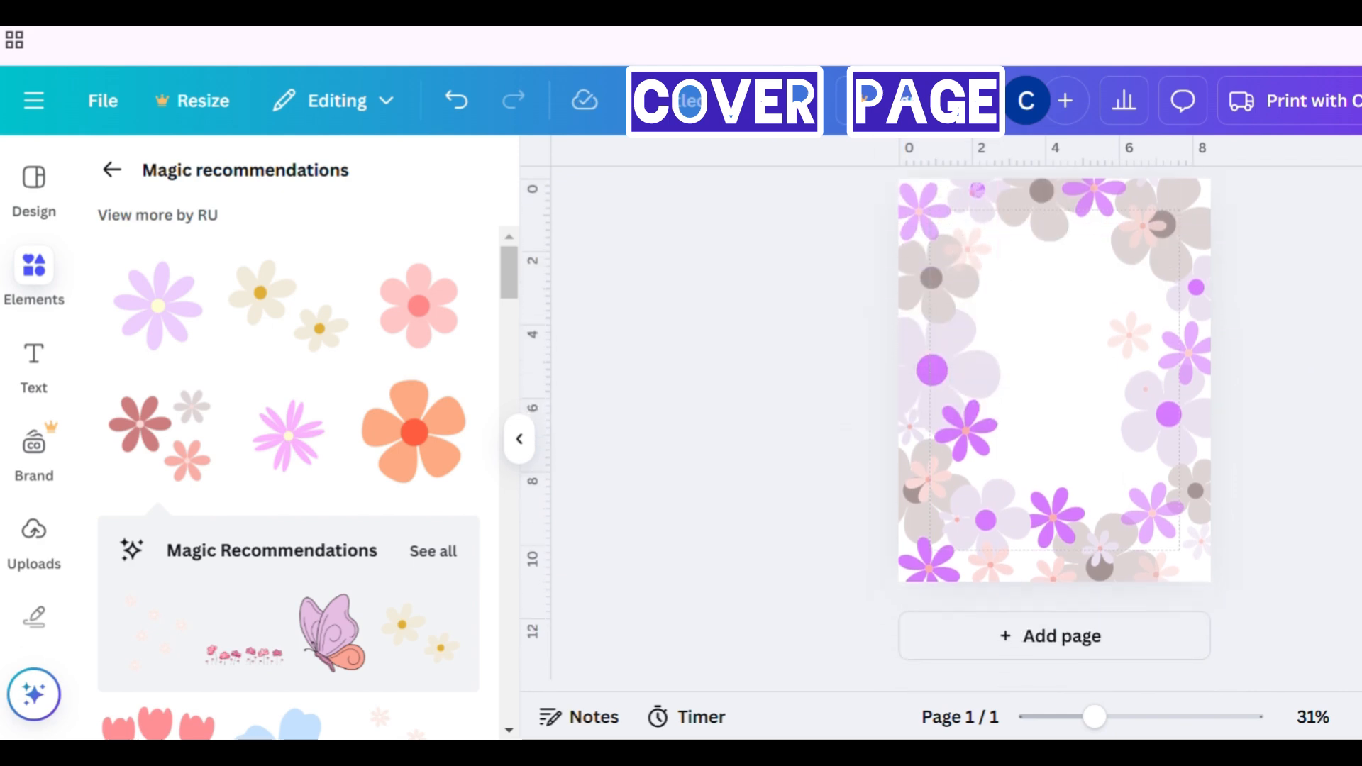
- Add a second page for the back cover and paste the top-left coloured cluster onto it
click(933, 237)
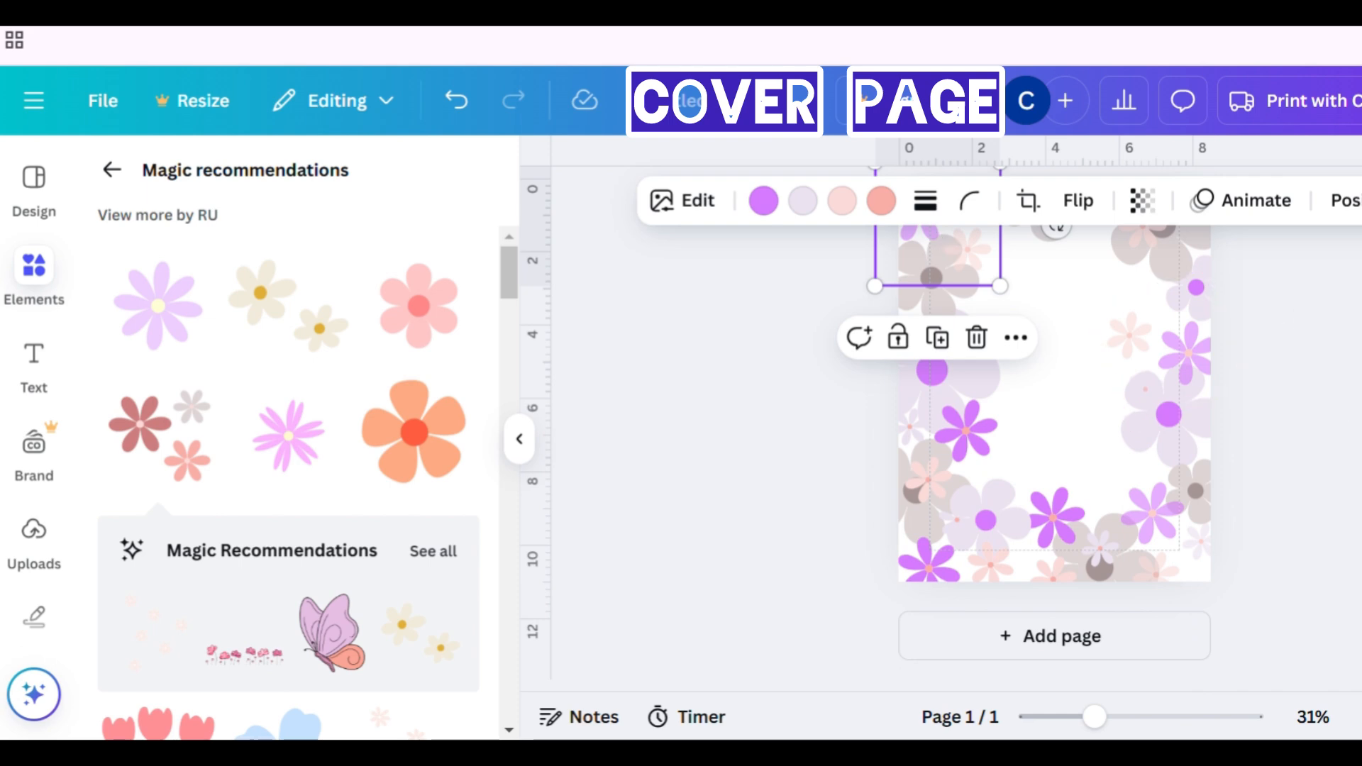
click(1125, 639)
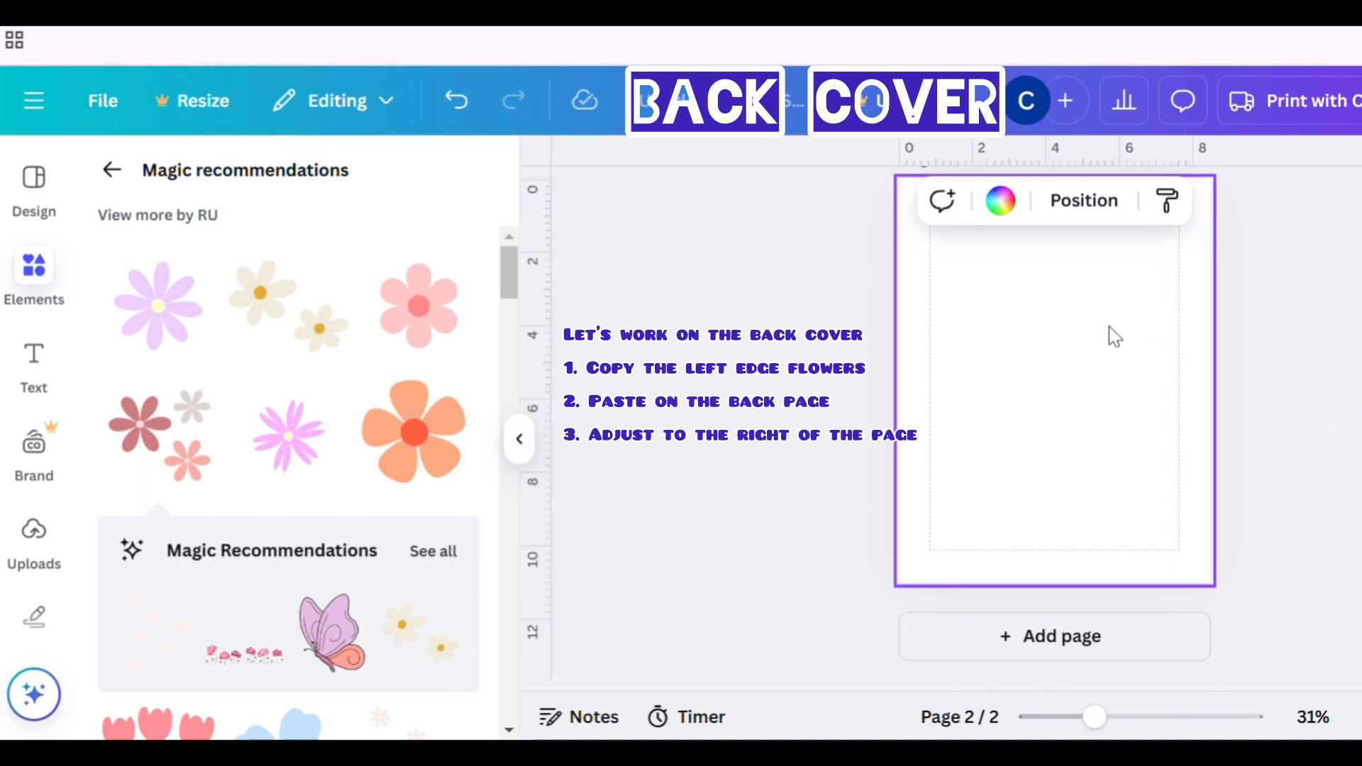
key(ctrl+v)
scroll(1109, 327, up, 5)
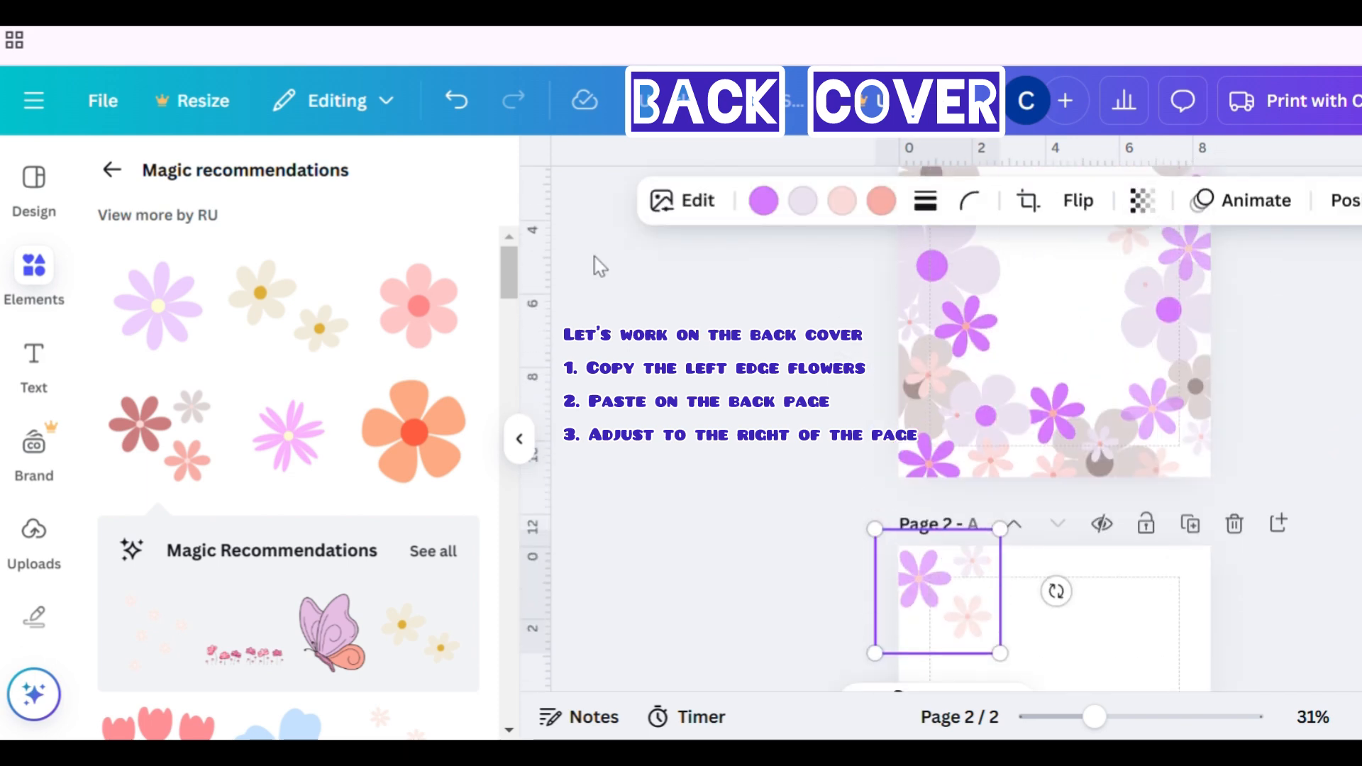
- Move the pasted coloured cluster on the back page to its right edge, nudging it slightly into place
scroll(1028, 426, up, 3)
click(982, 344)
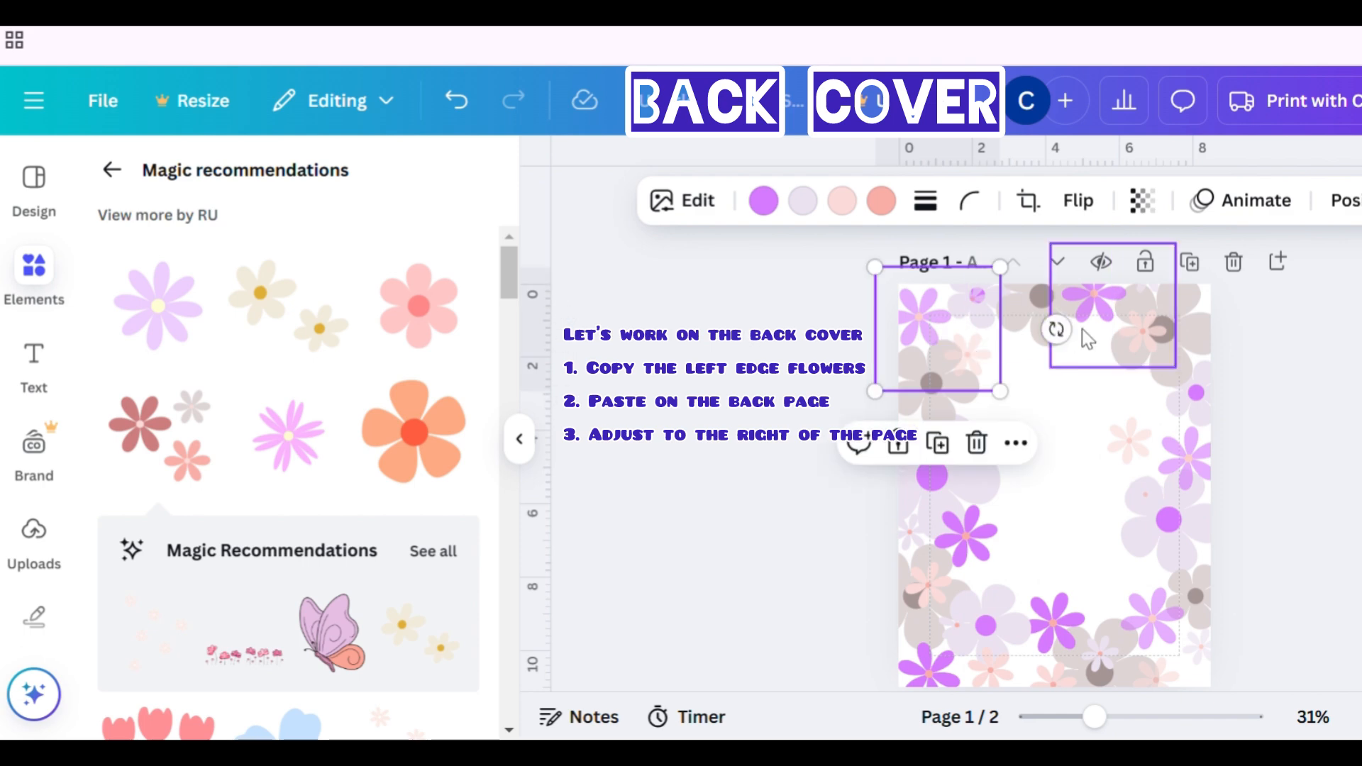
scroll(1111, 443, down, 2)
scroll(1111, 443, down, 4)
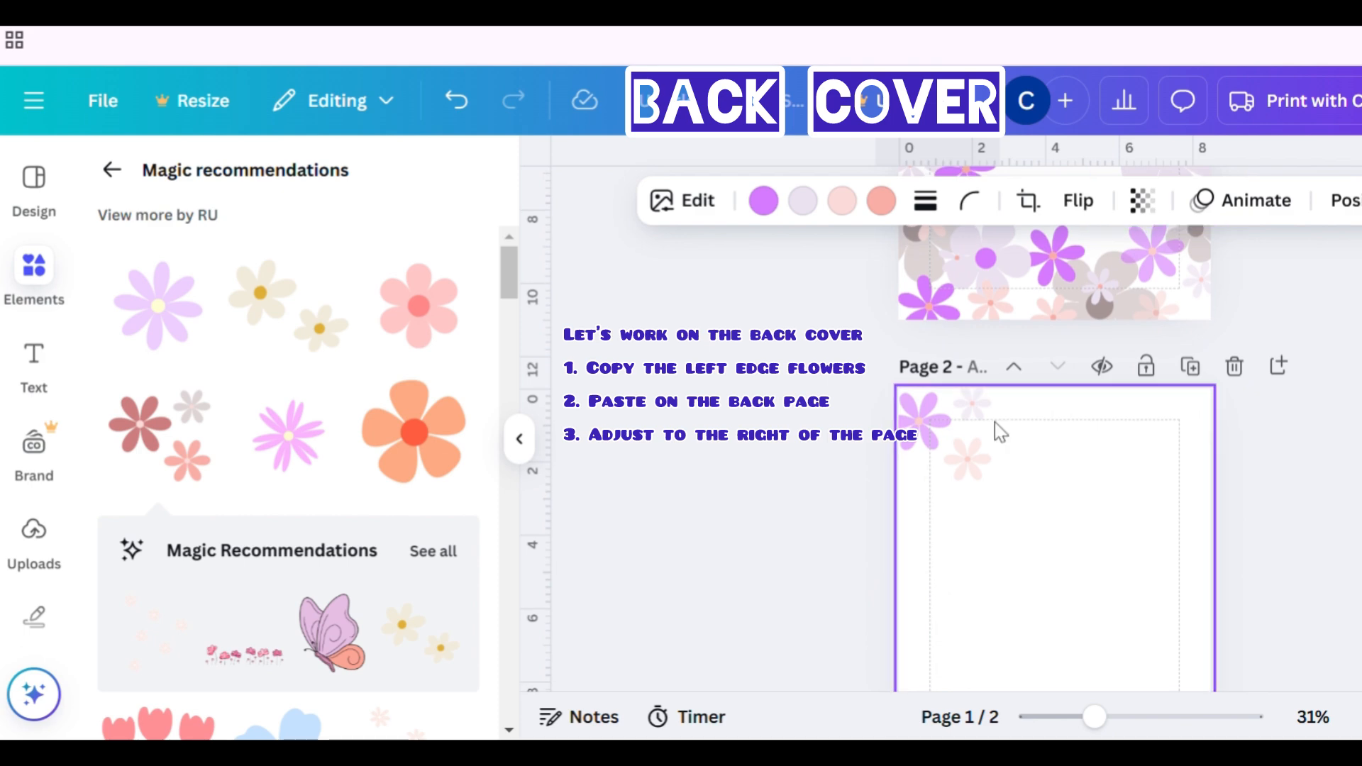
drag(998, 429, 1276, 447)
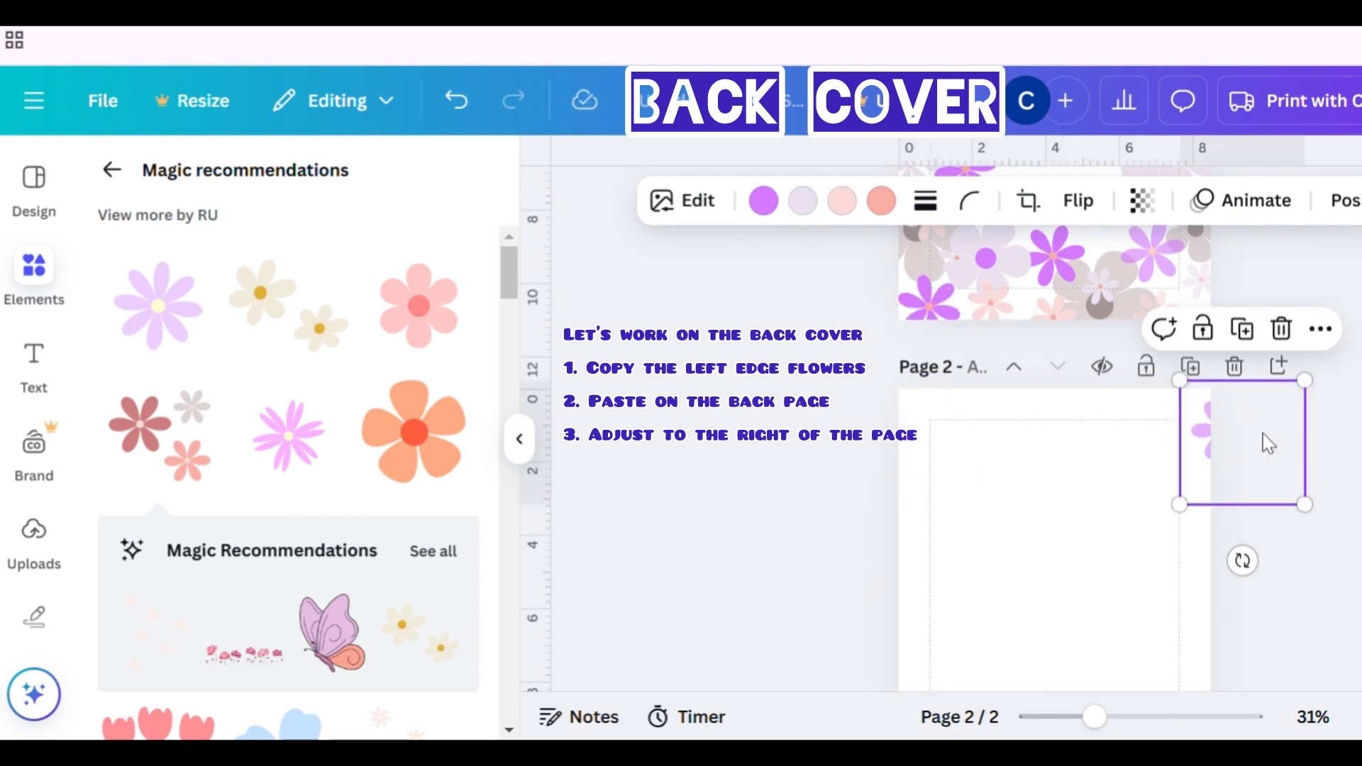
scroll(1054, 457, up, 5)
scroll(1054, 458, down, 3)
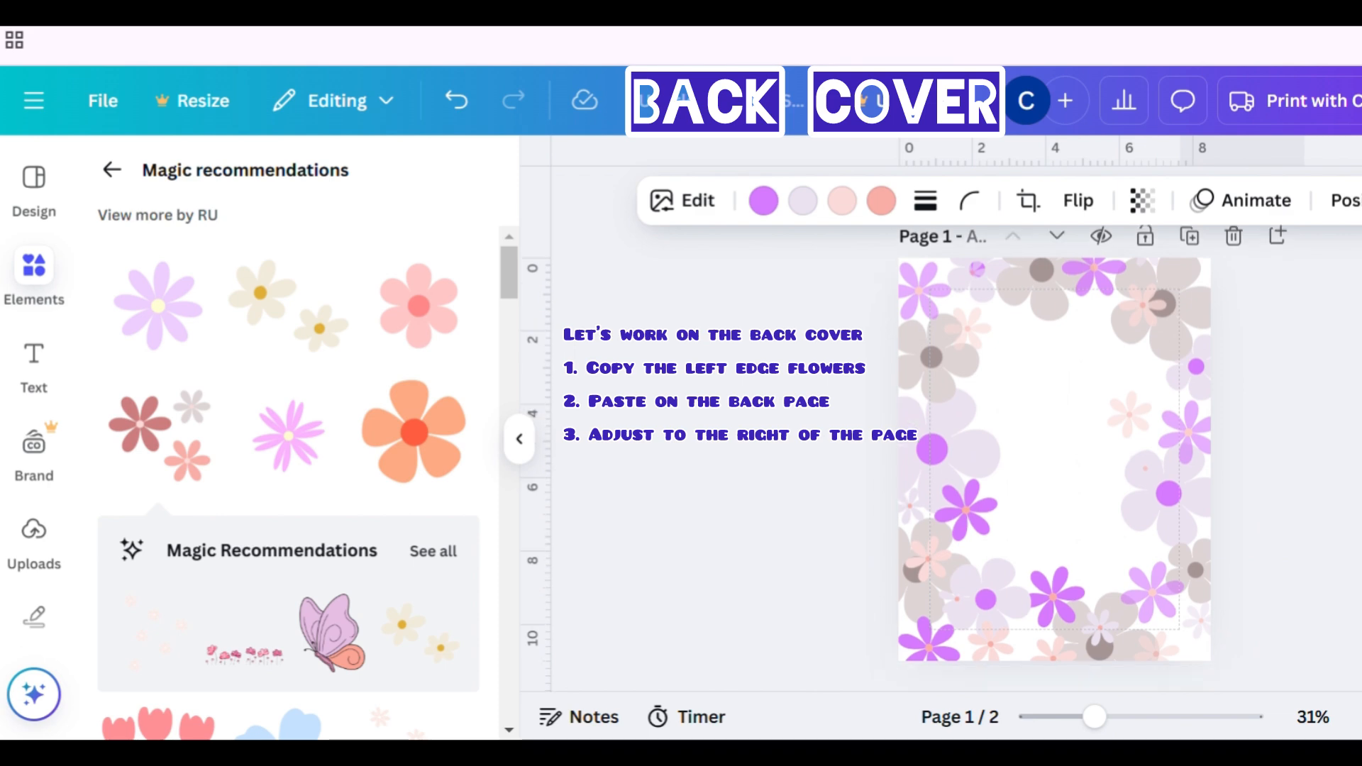
mouse_move(1282, 576)
mouse_down()
mouse_move(1295, 572)
mouse_move(1270, 570)
mouse_up()
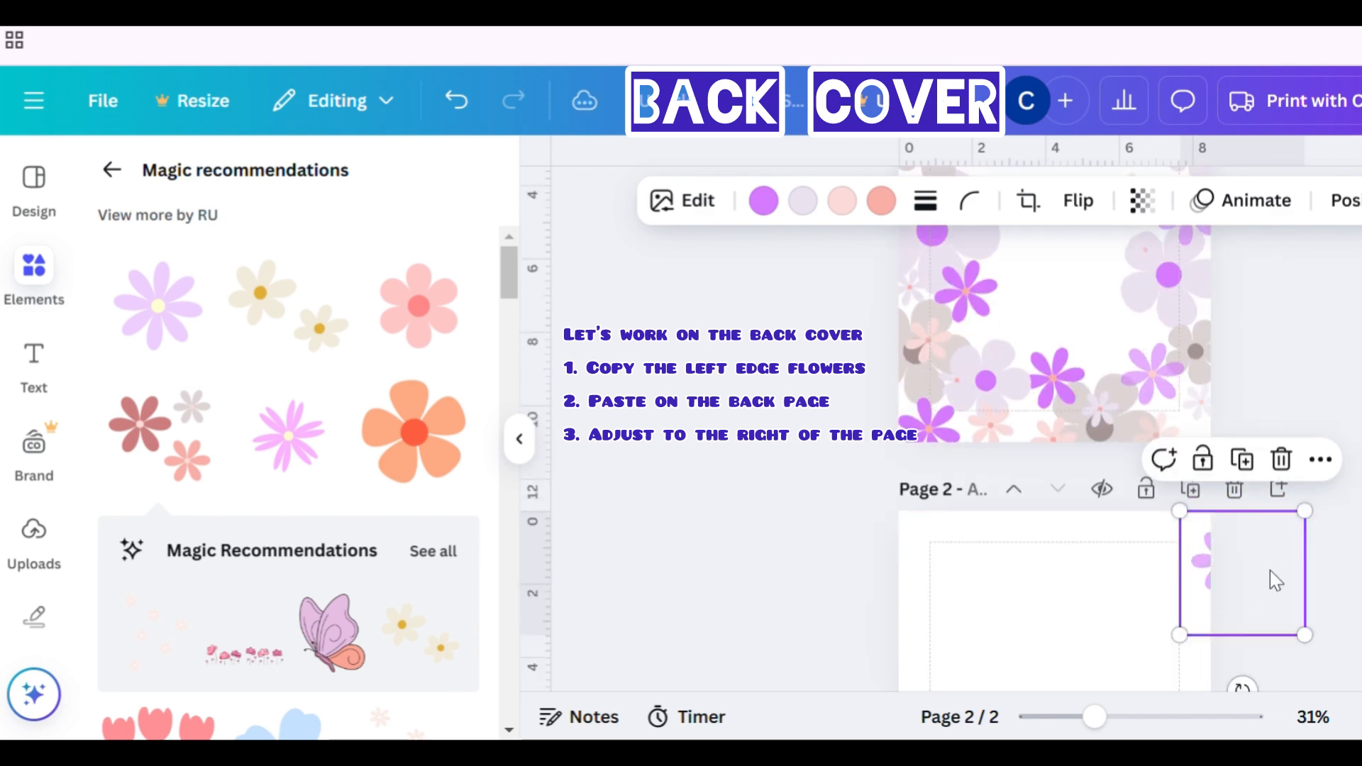
- Copy the grey flower from the front cover's left edge and paste it onto the back page's right edge
scroll(1270, 571, up, 3)
click(982, 435)
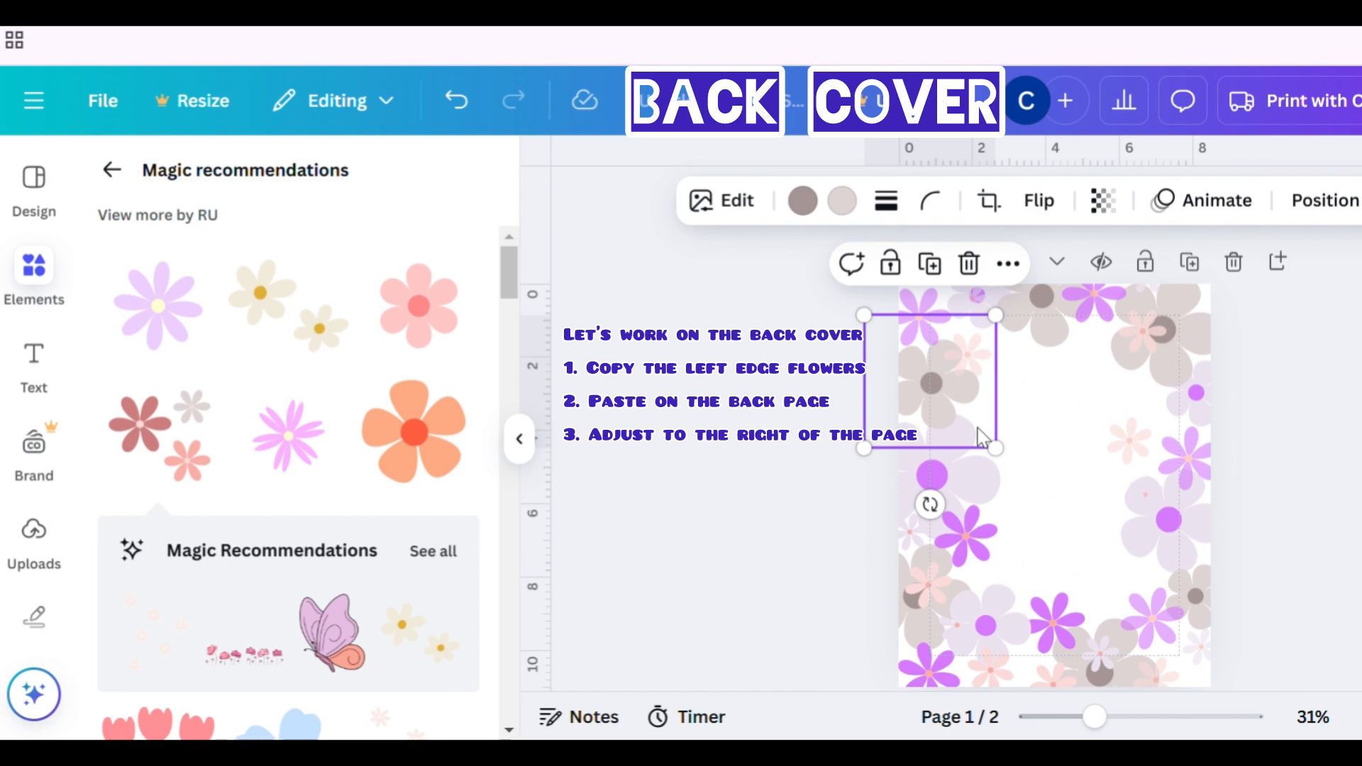
scroll(983, 437, down, 5)
click(1109, 507)
key(ctrl+v)
scroll(1108, 505, up, 5)
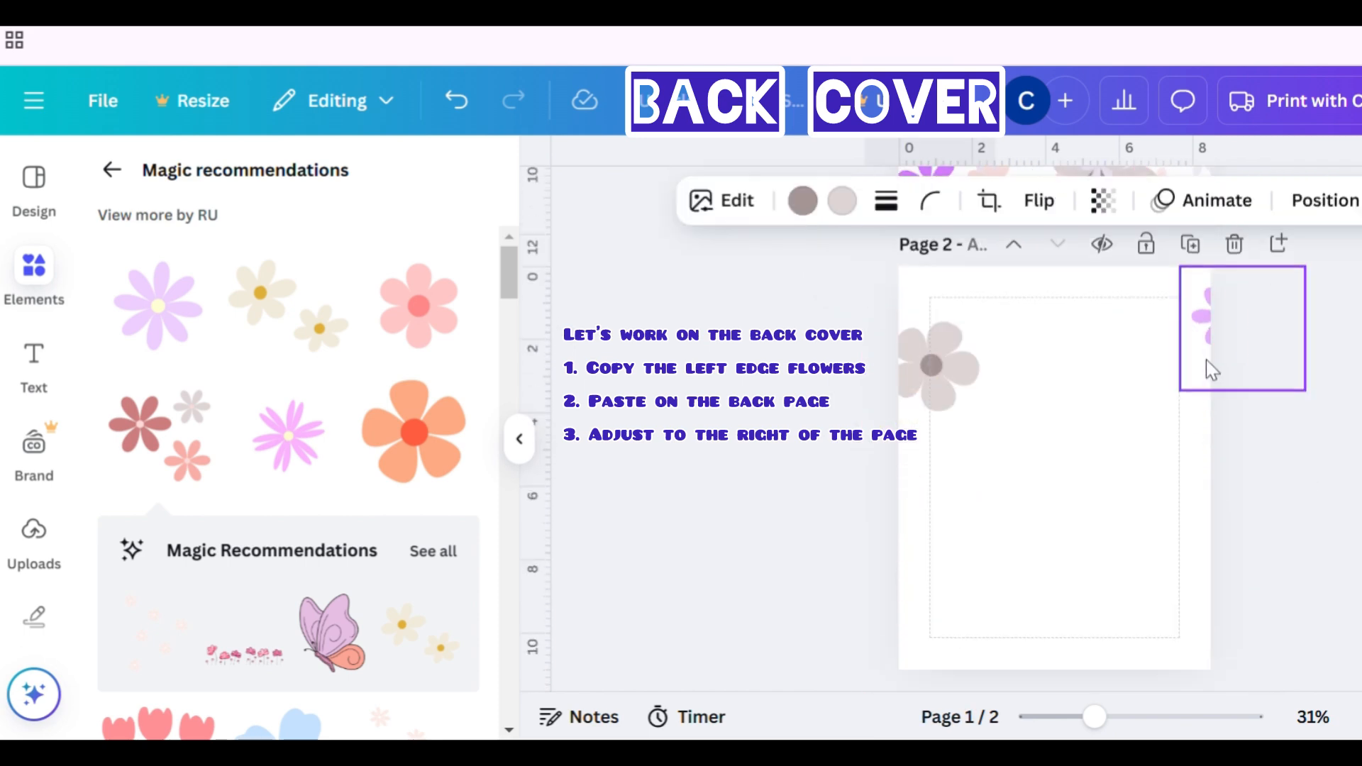
drag(1211, 371, 1233, 393)
scroll(1086, 456, up, 5)
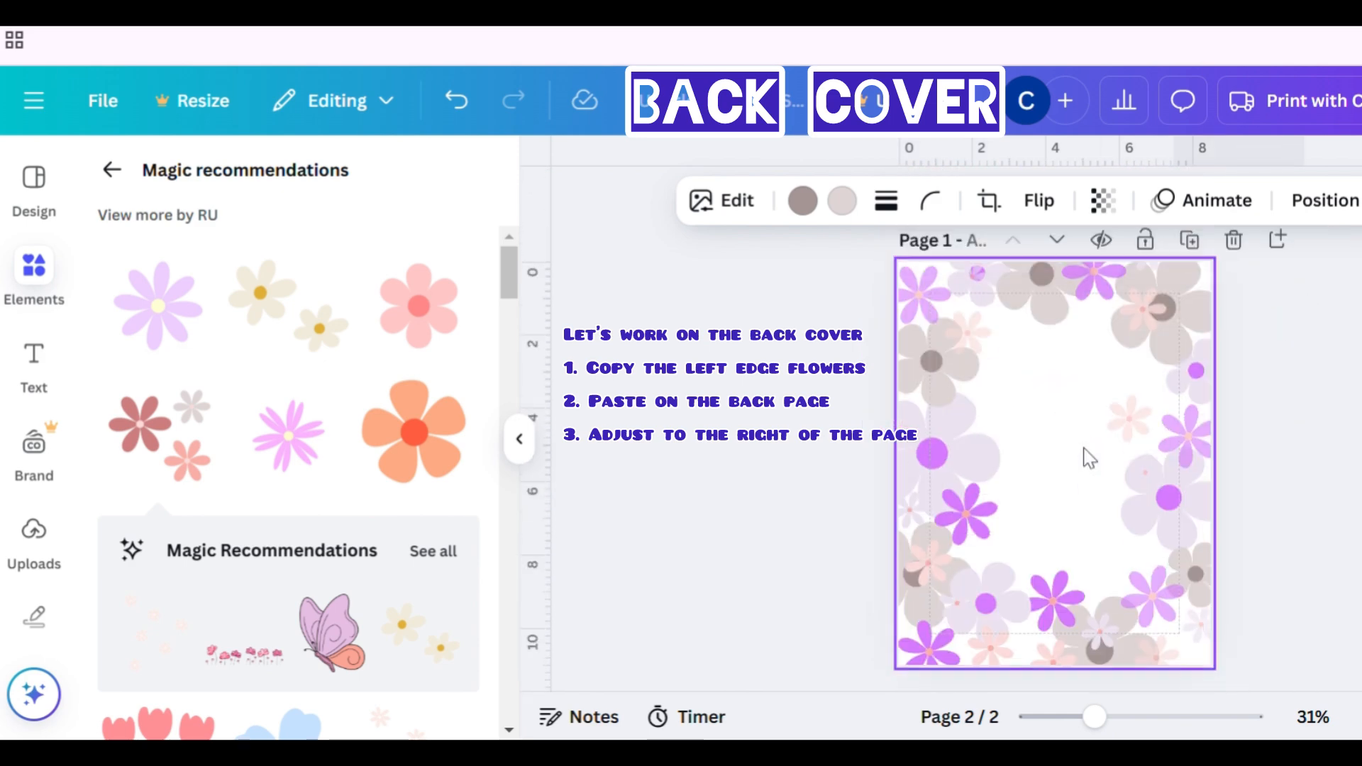
- Copy the large lavender flower from the front cover's left edge and place it on the back page's right edge
click(956, 485)
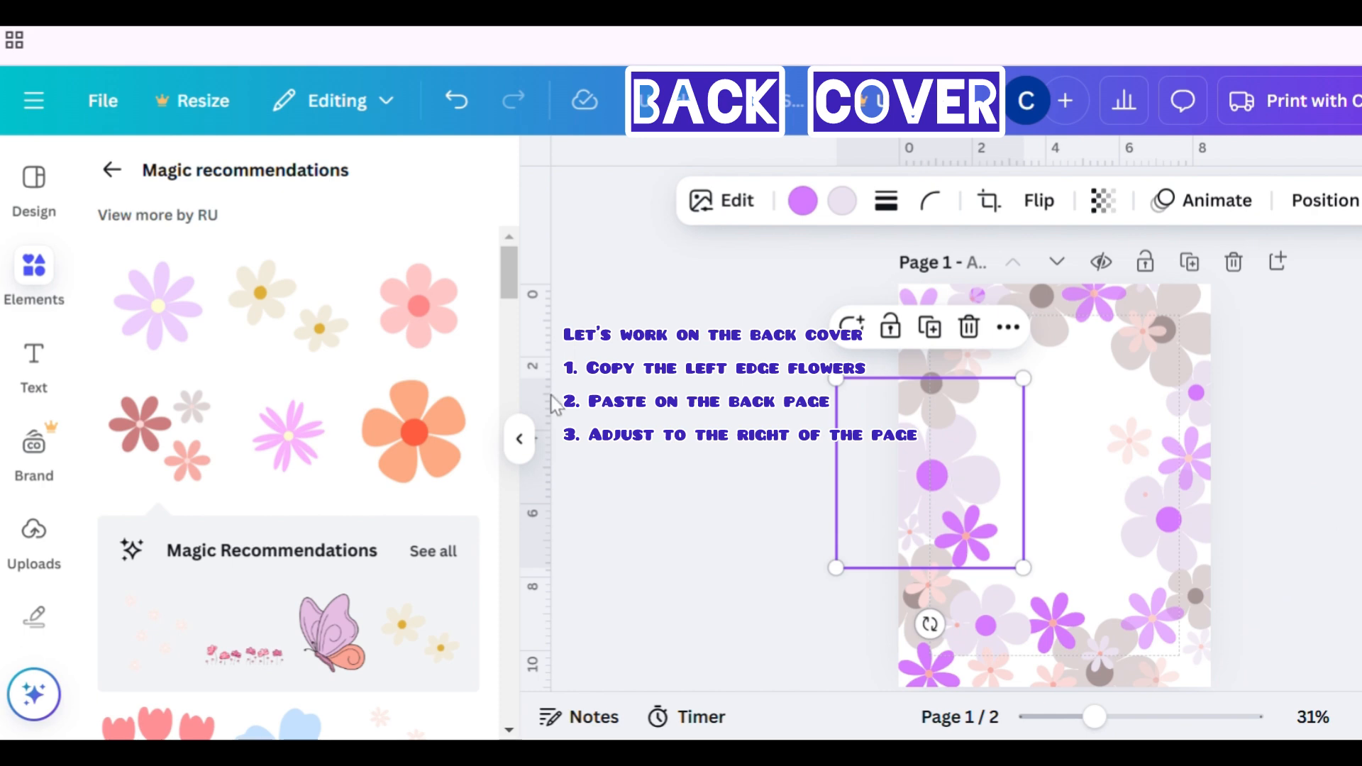
scroll(1168, 530, down, 5)
click(1102, 557)
key(ctrl+v)
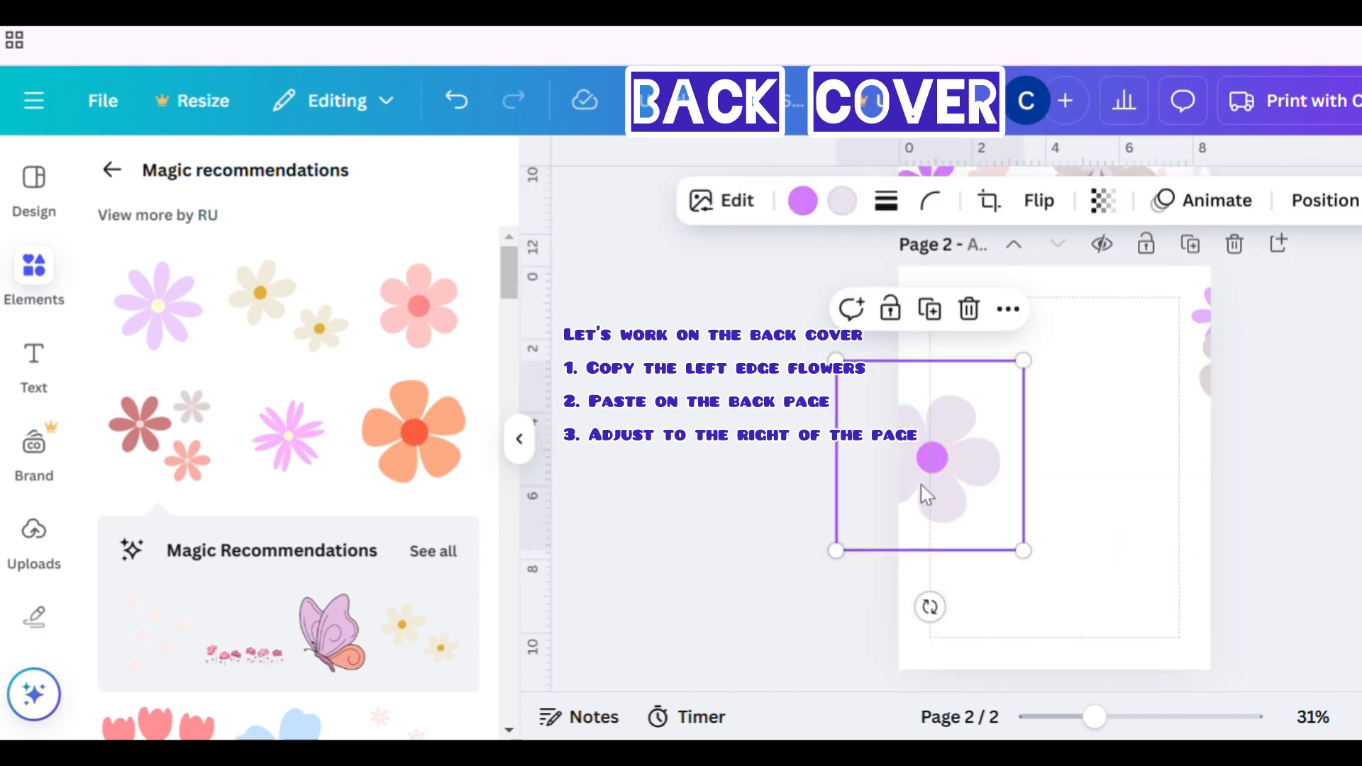
drag(927, 495, 1201, 486)
scroll(839, 480, up, 5)
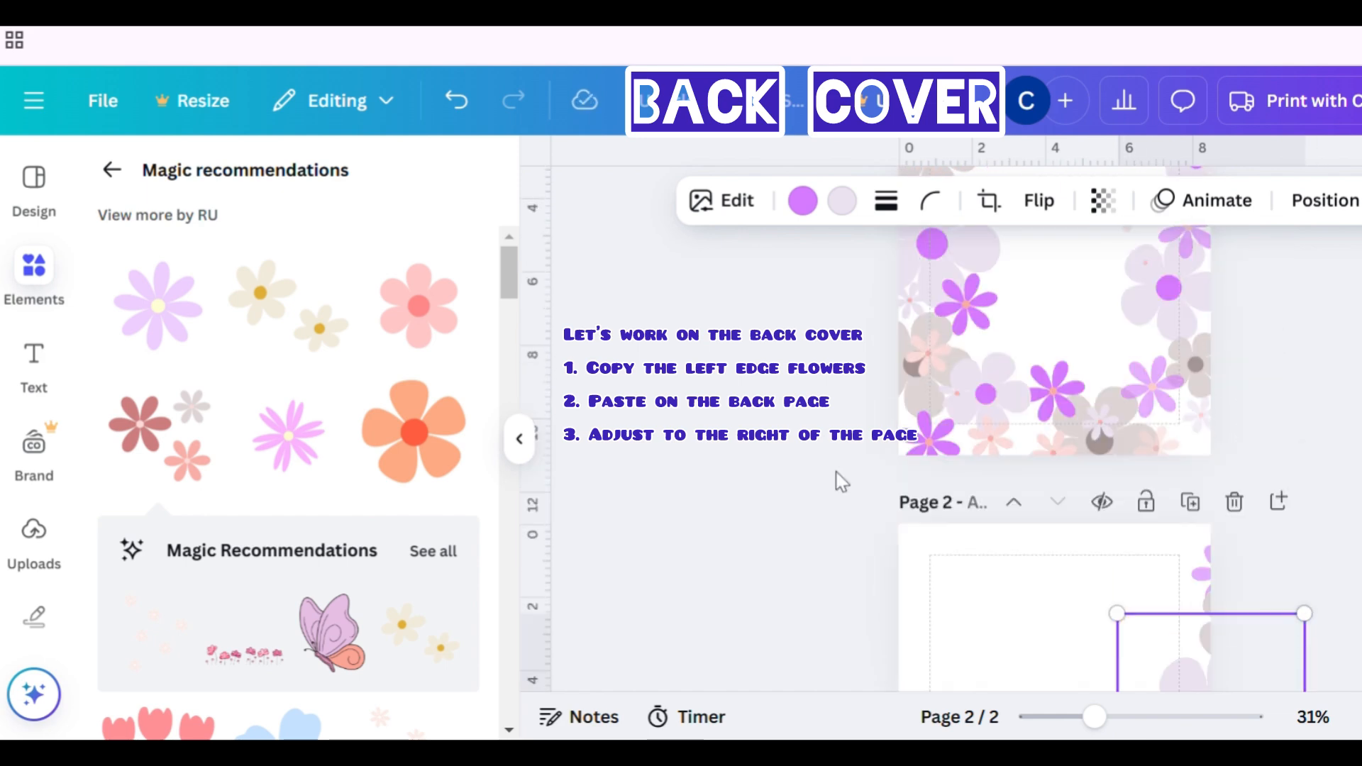
- Copy the rotated flower cluster from the front cover's lower left and move it to the back page's bottom-right corner
click(971, 498)
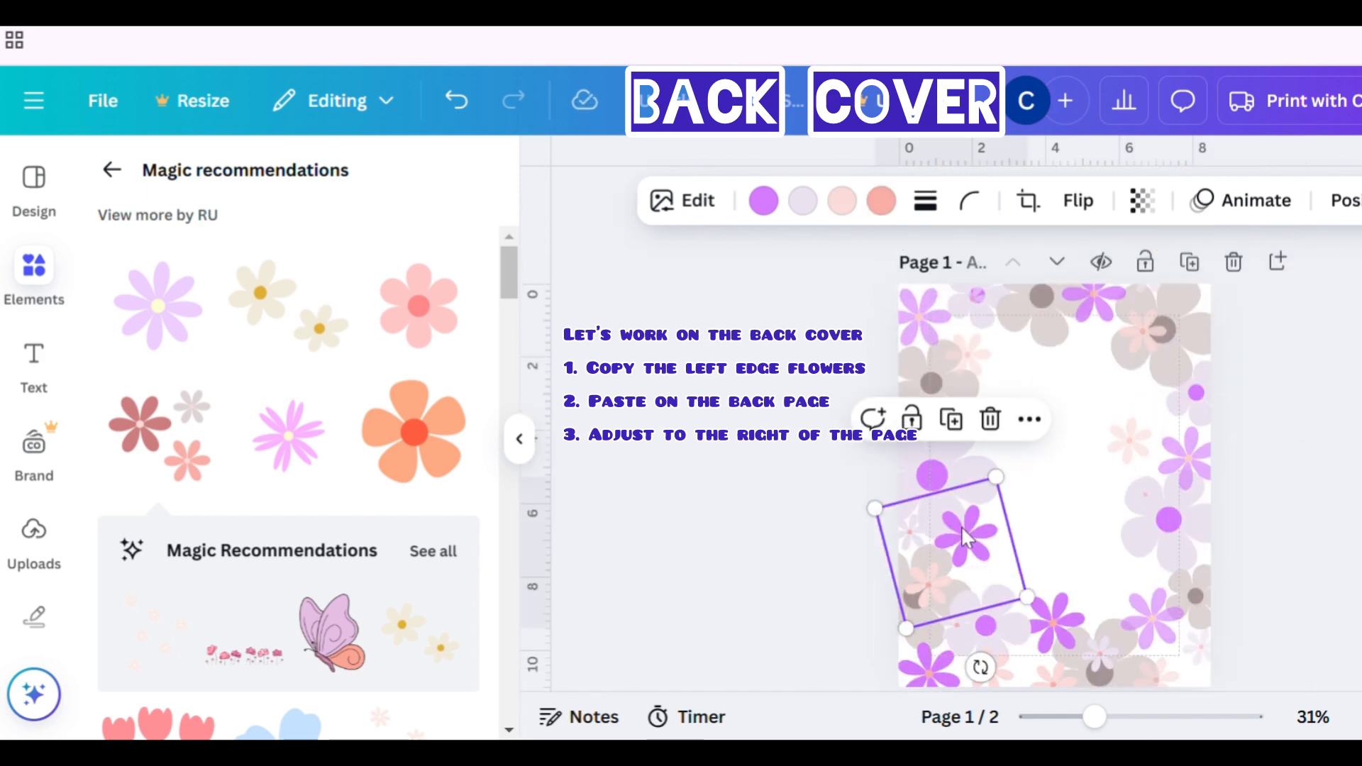
scroll(961, 526, down, 2)
click(922, 529)
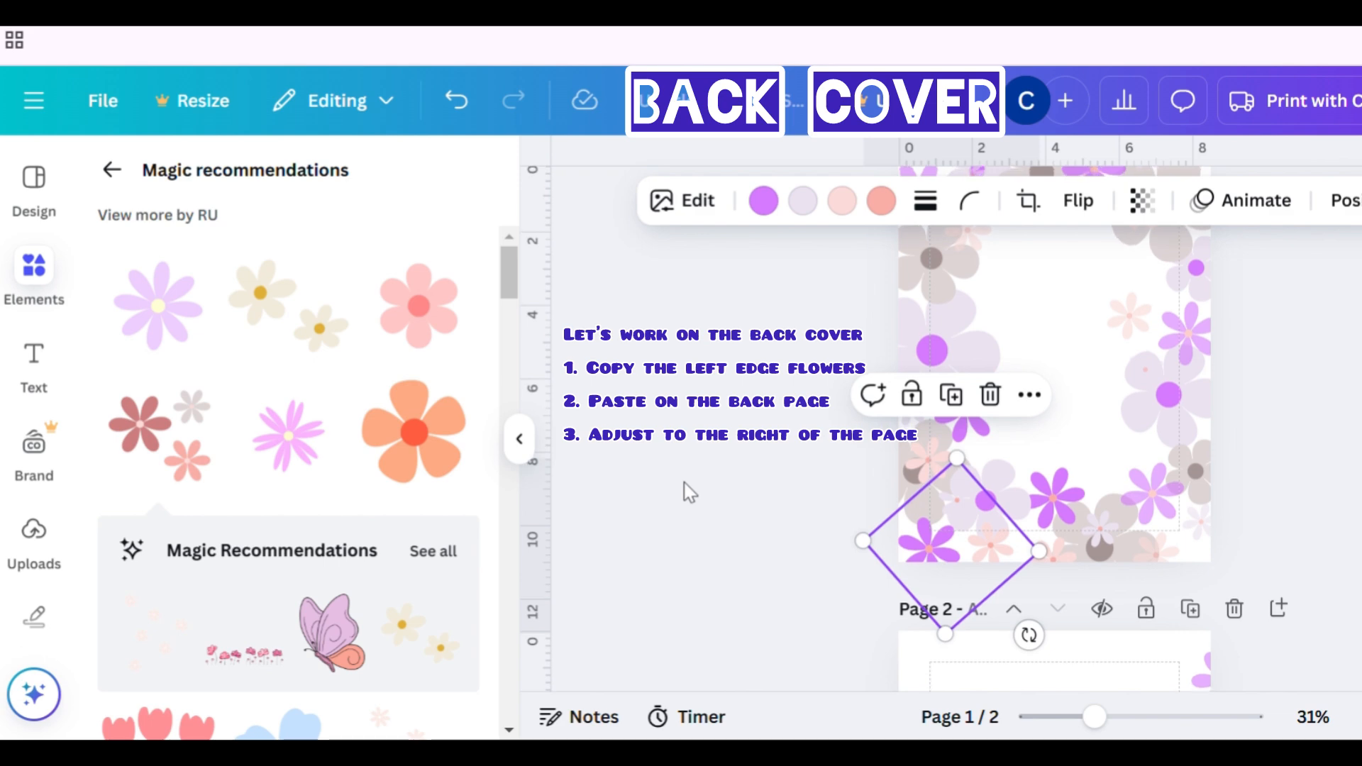
scroll(684, 482, down, 5)
click(1087, 501)
key(ctrl+v)
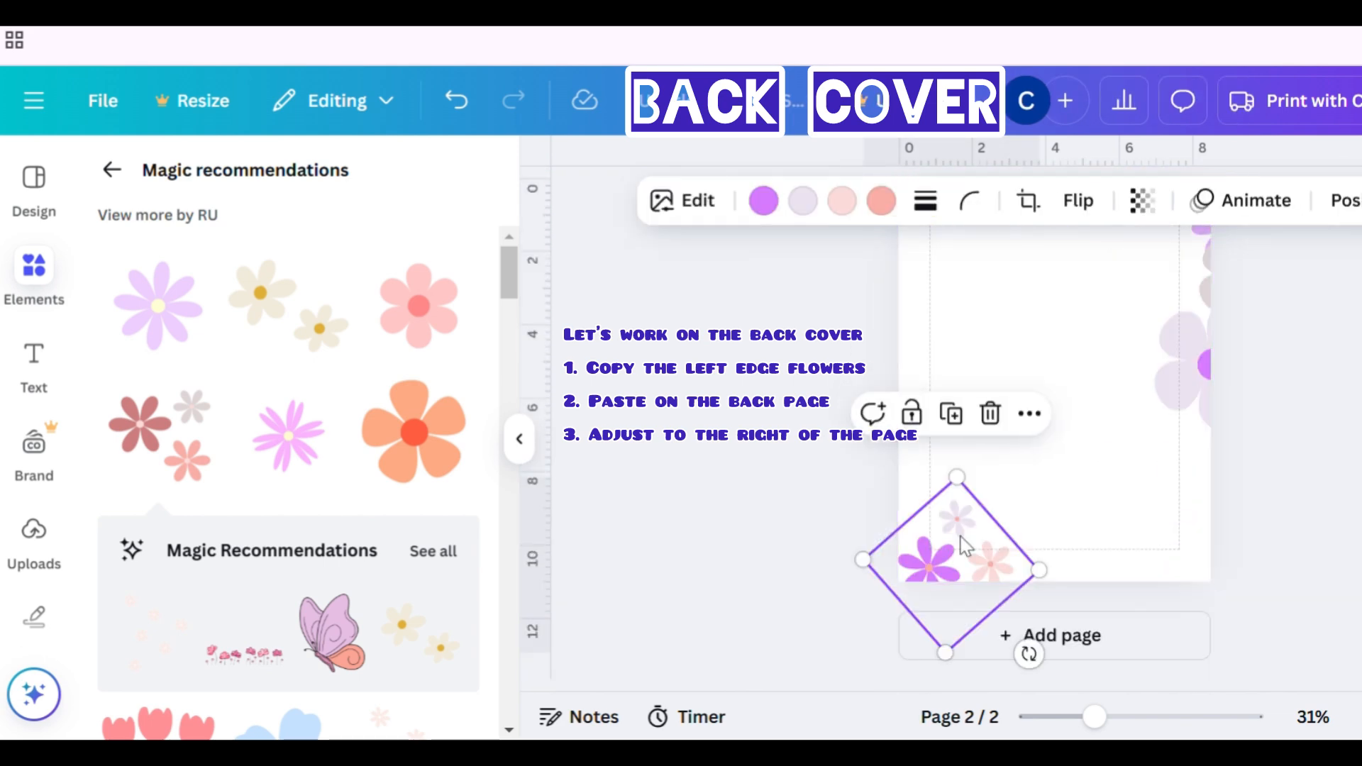
drag(974, 547, 1229, 548)
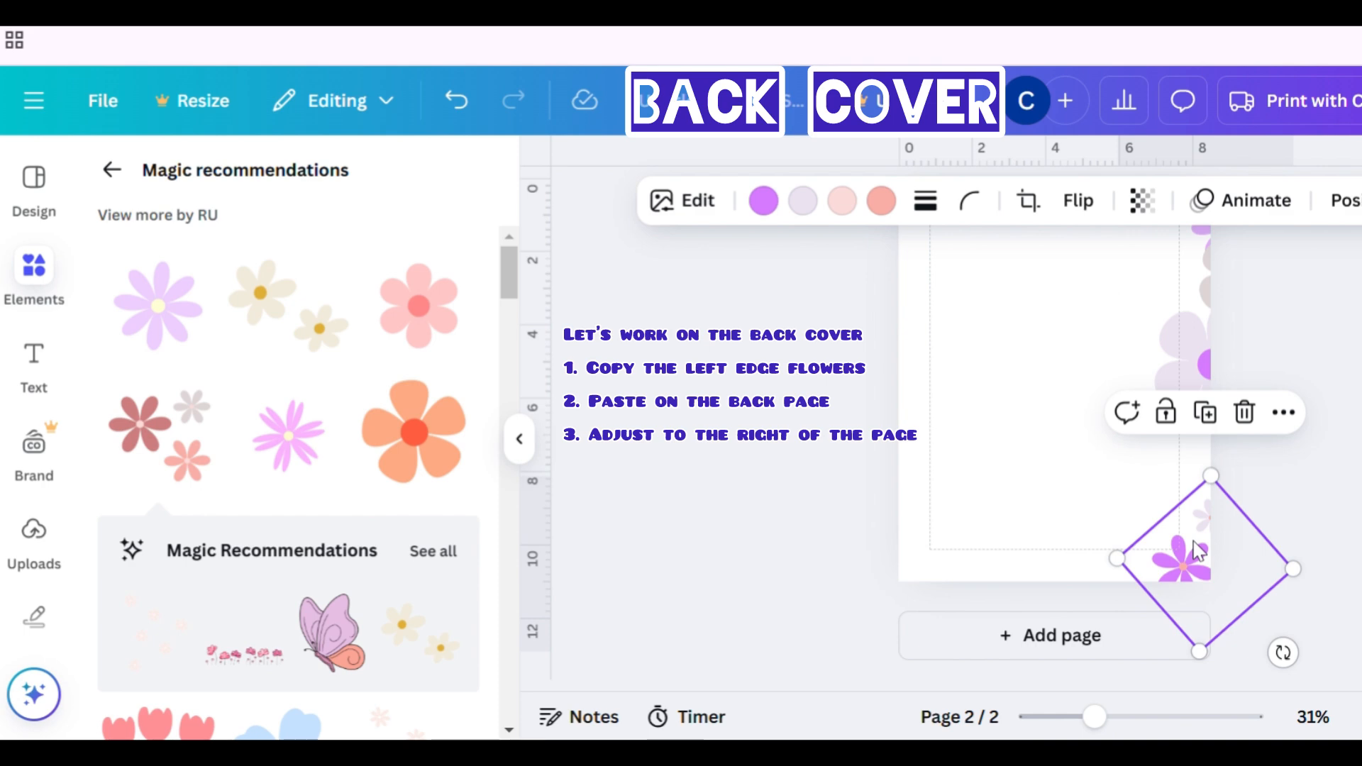
- Paste another copy of the lower-left rotated cluster onto the back page and nudge it right to the edge
scroll(1197, 551, up, 3)
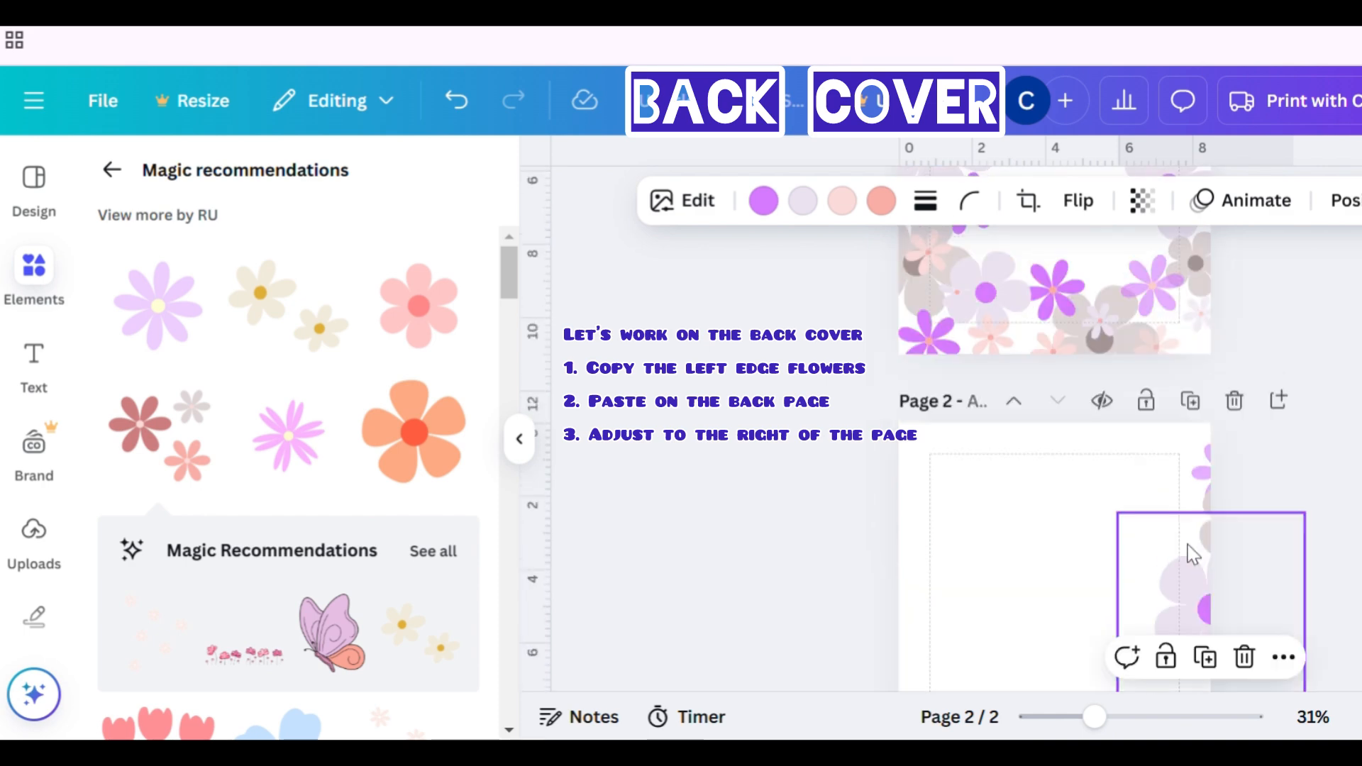
scroll(1194, 554, up, 3)
click(956, 502)
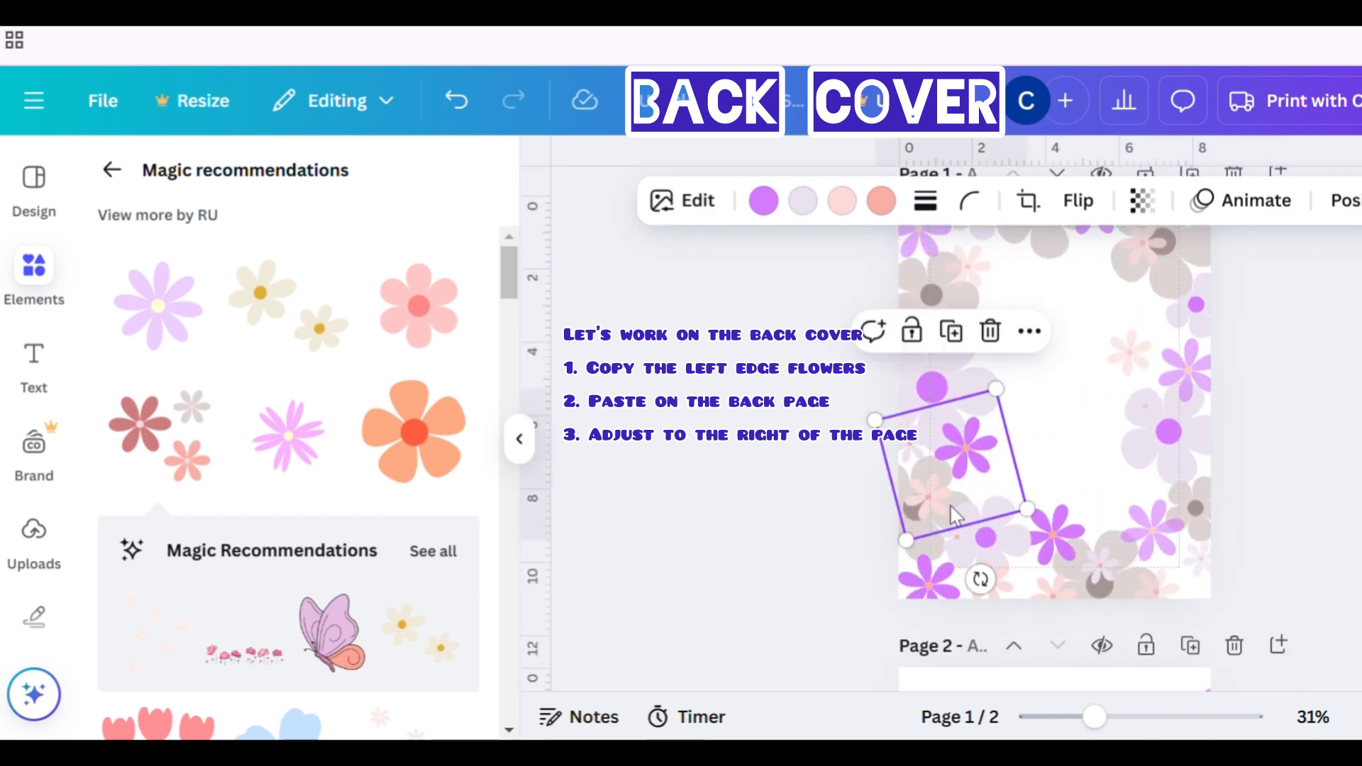
scroll(955, 515, down, 6)
key(ctrl+v)
click(1021, 531)
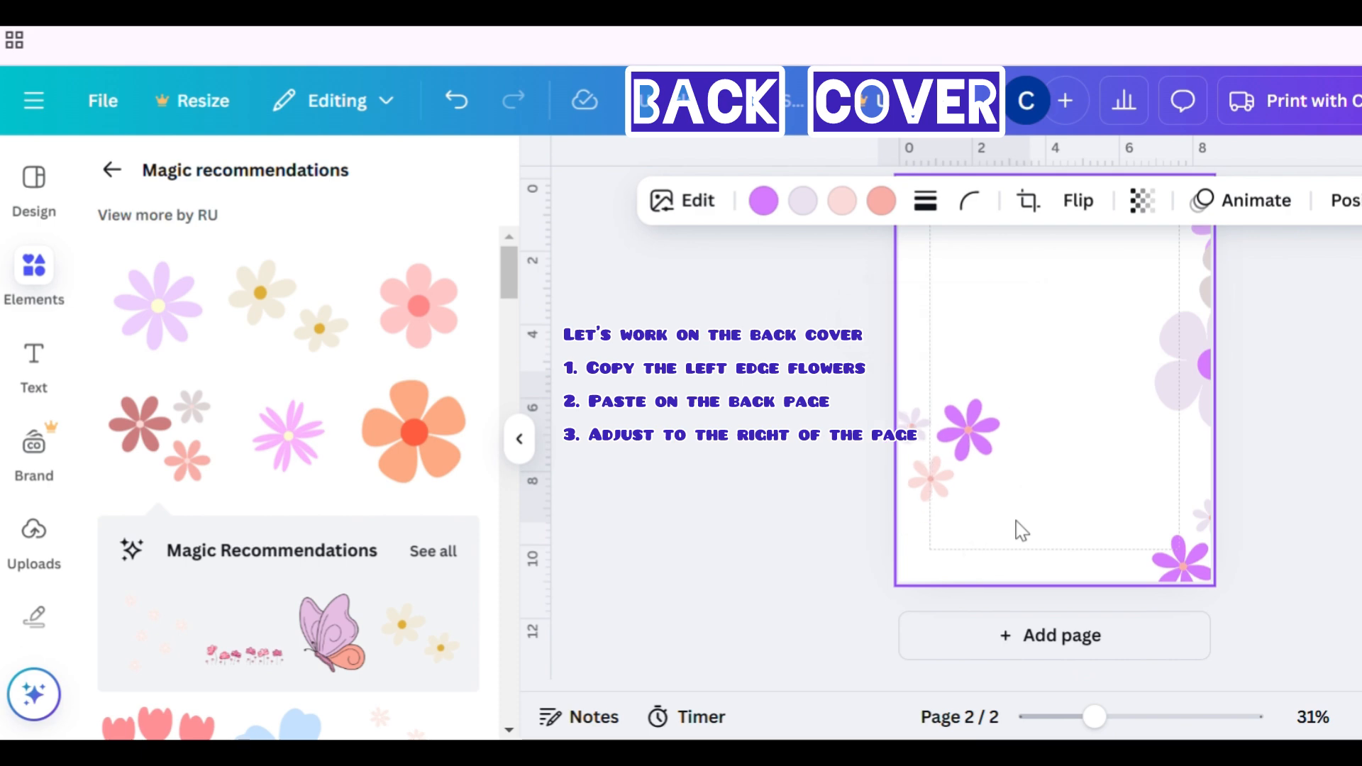
key(shift+Right)
key(shift+Right)
key(shift+Right)
key(shift+Right)
key(shift+Right)
key(shift+Right)
key(shift+Right)
key(shift+Right)
key(shift+Right)
key(shift+Right)
key(shift+Right)
key(shift+Right)
key(shift+Right)
key(shift+Right)
key(shift+Right)
key(shift+Right)
key(shift+Right)
key(shift+Right)
key(shift+Right)
key(shift+Right)
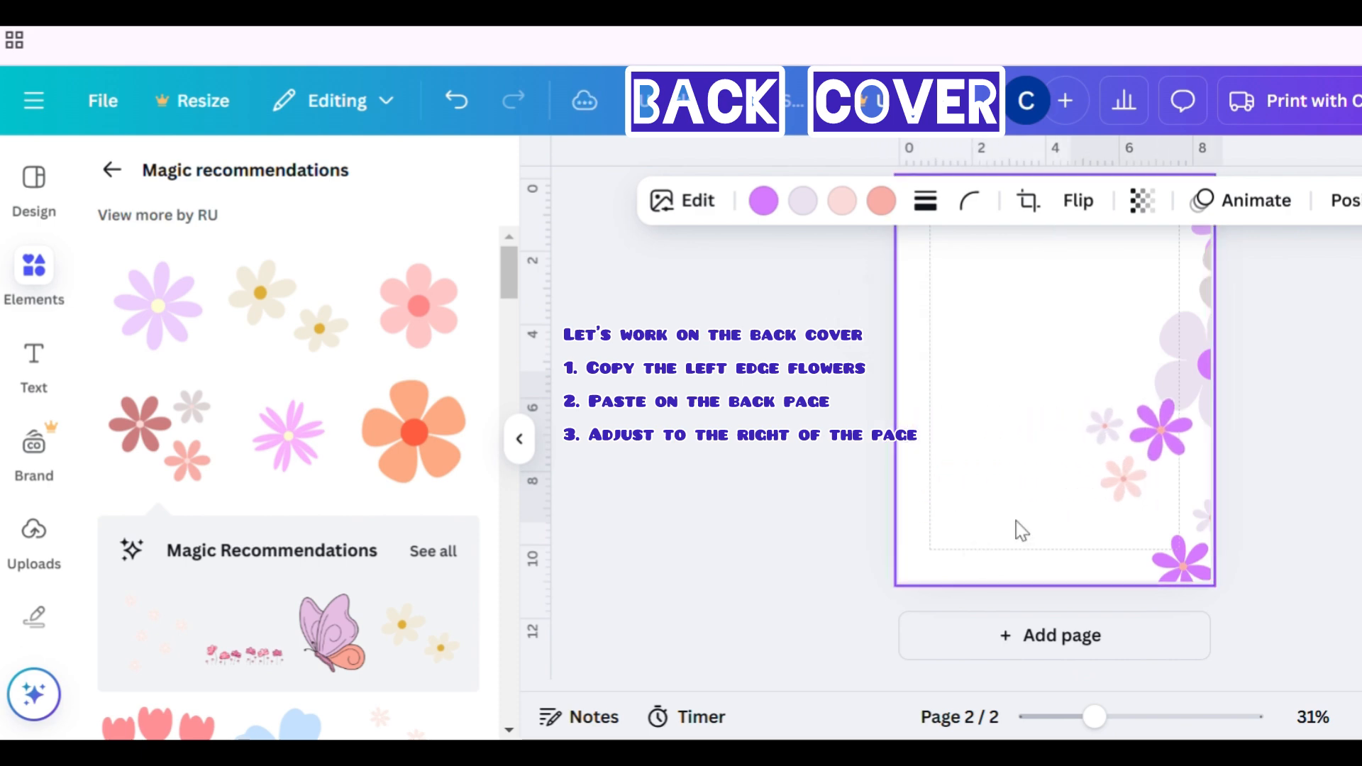
key(shift+Right)
key(shift+Right)
key(shift+Right)
key(shift+Right)
key(shift+Right)
key(shift+Right)
key(shift+Right)
key(shift+Right)
key(shift+Right)
key(shift+Right)
key(shift+Right)
key(shift+Right)
key(shift+Right)
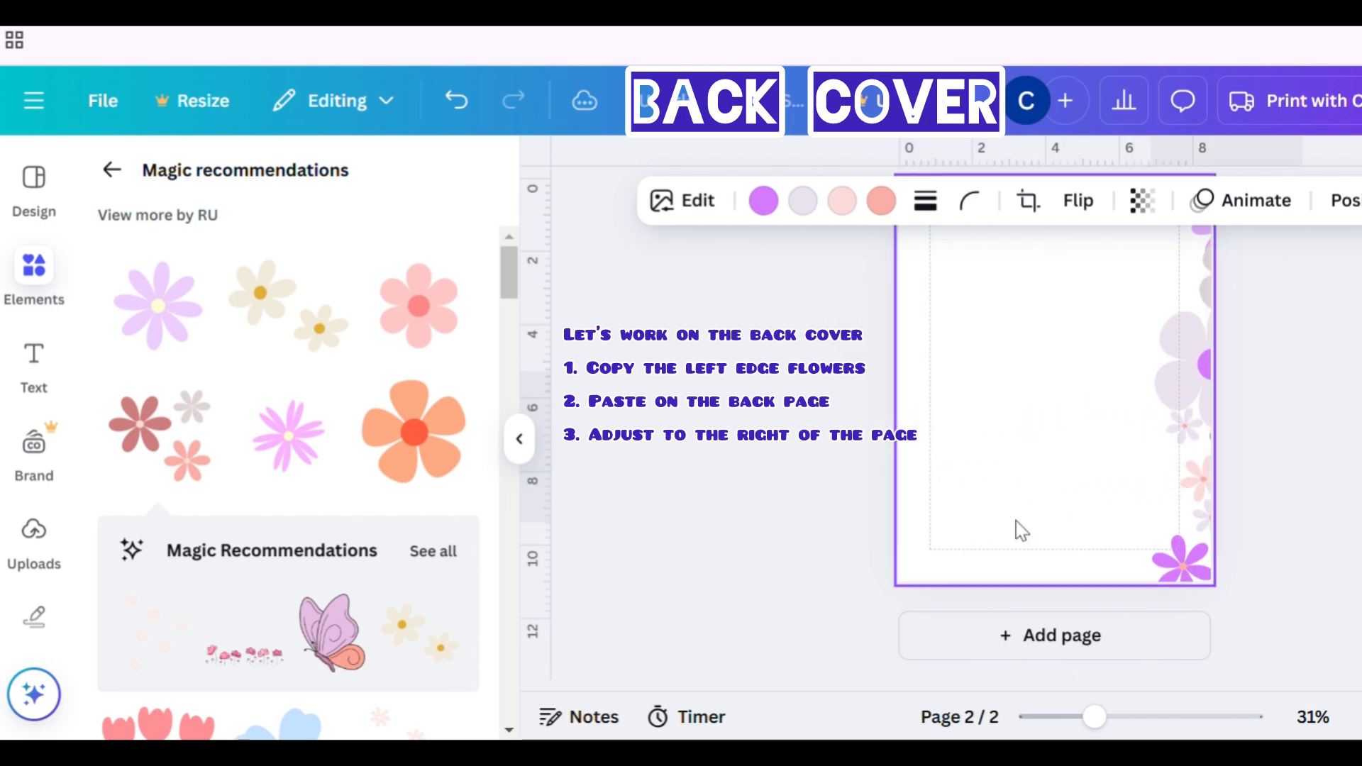
- Copy the grey flower from the front cover's lower left edge onto the back page and nudge it to the right edge
scroll(1007, 532, up, 7)
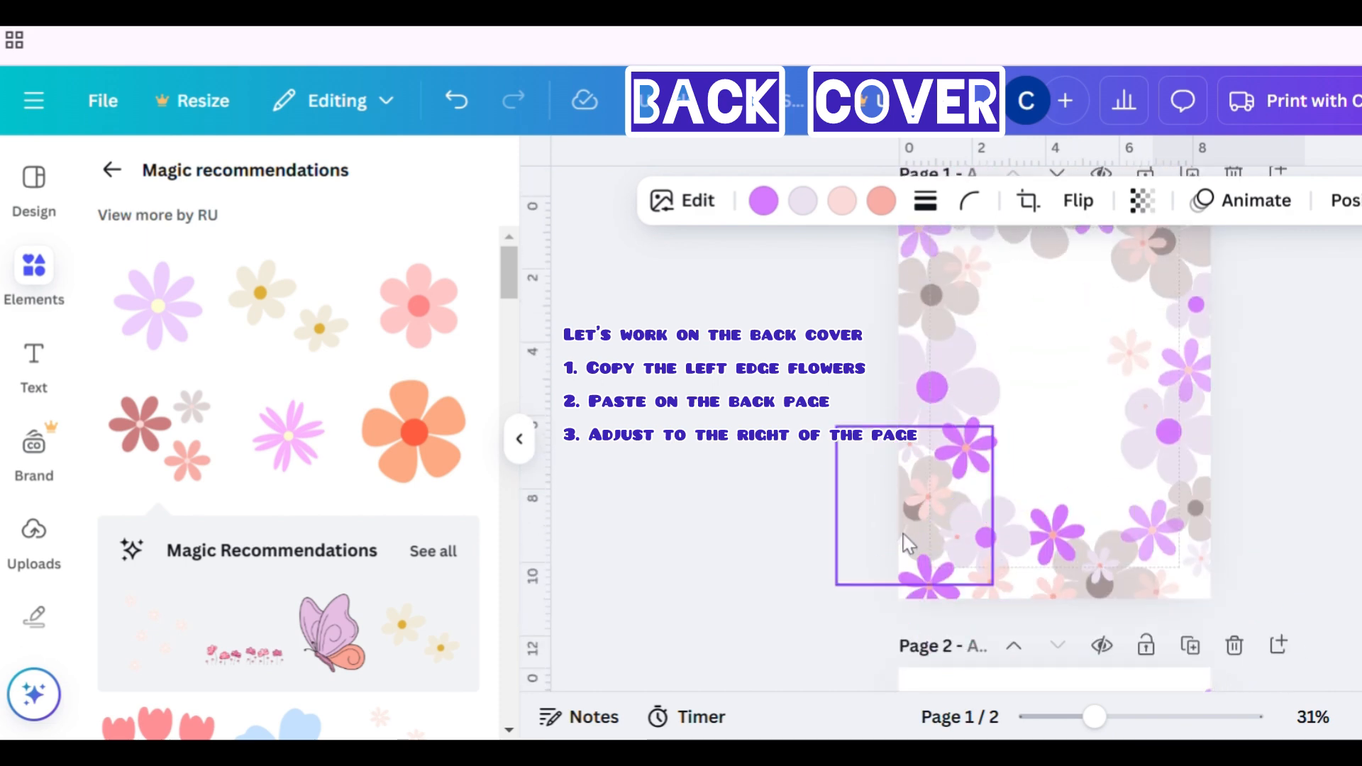
click(905, 543)
scroll(901, 542, down, 7)
click(969, 524)
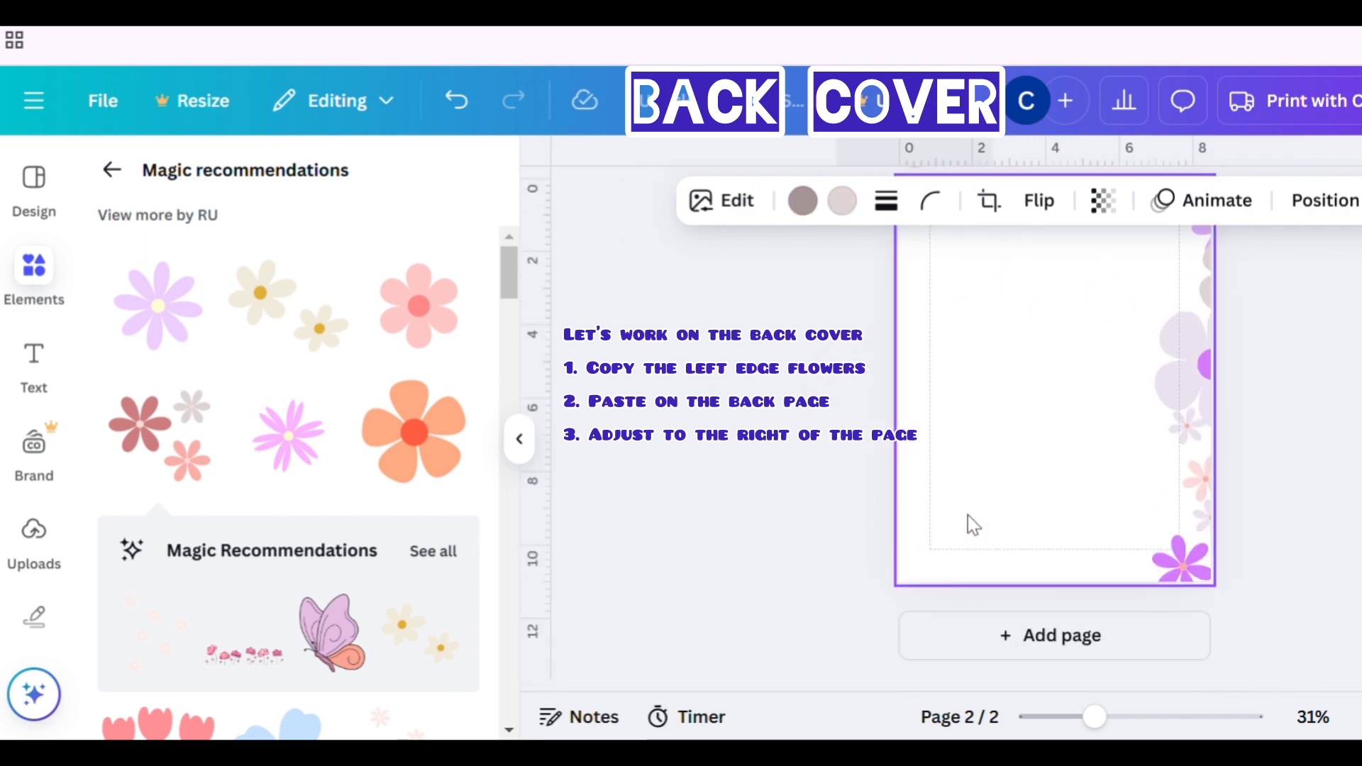
key(ctrl+v)
key(shift+Right)
key(shift+Right)
key(shift+Right)
key(shift+Right)
key(shift+Right)
key(shift+Right)
key(shift+Right)
key(shift+Right)
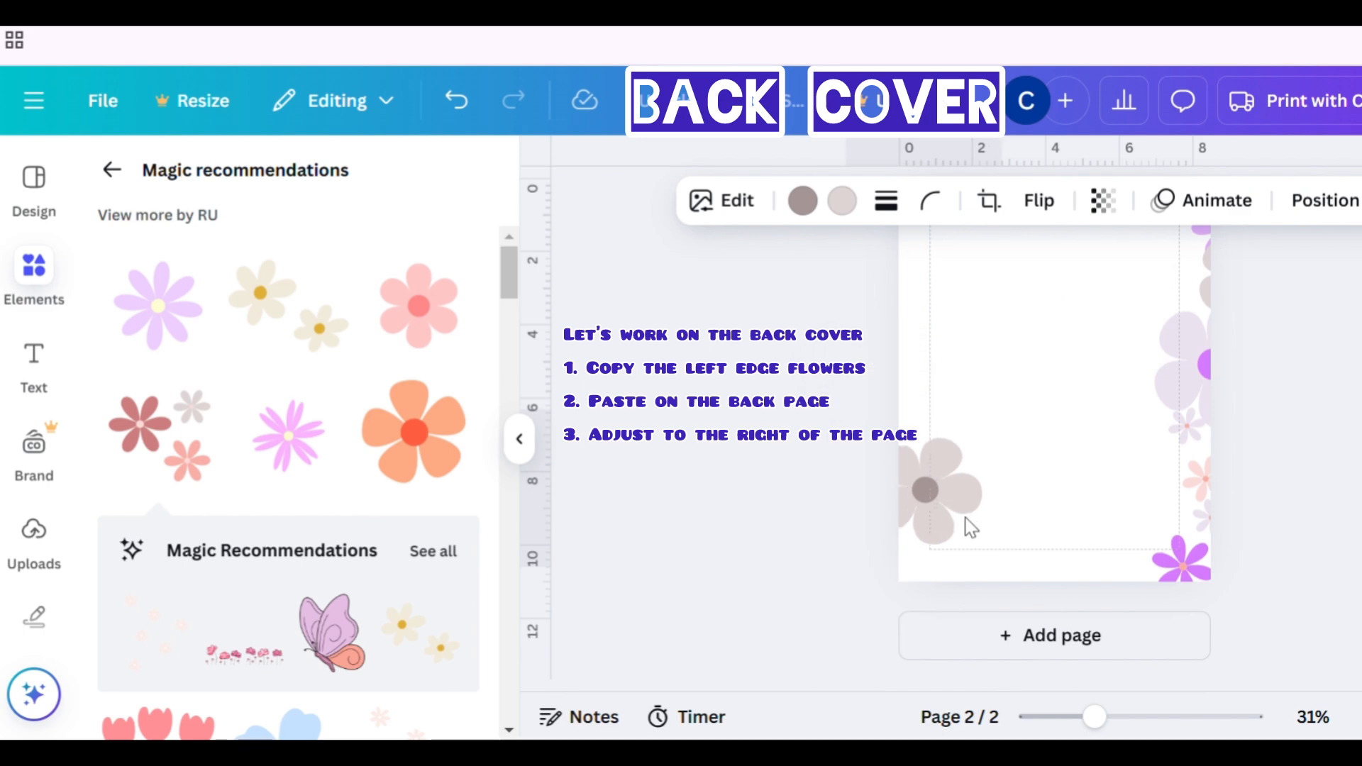
key(shift+Right)
key(shift+Right)
key(shift+Right)
key(shift+Right)
key(shift+Right)
key(shift+Right)
key(shift+Right)
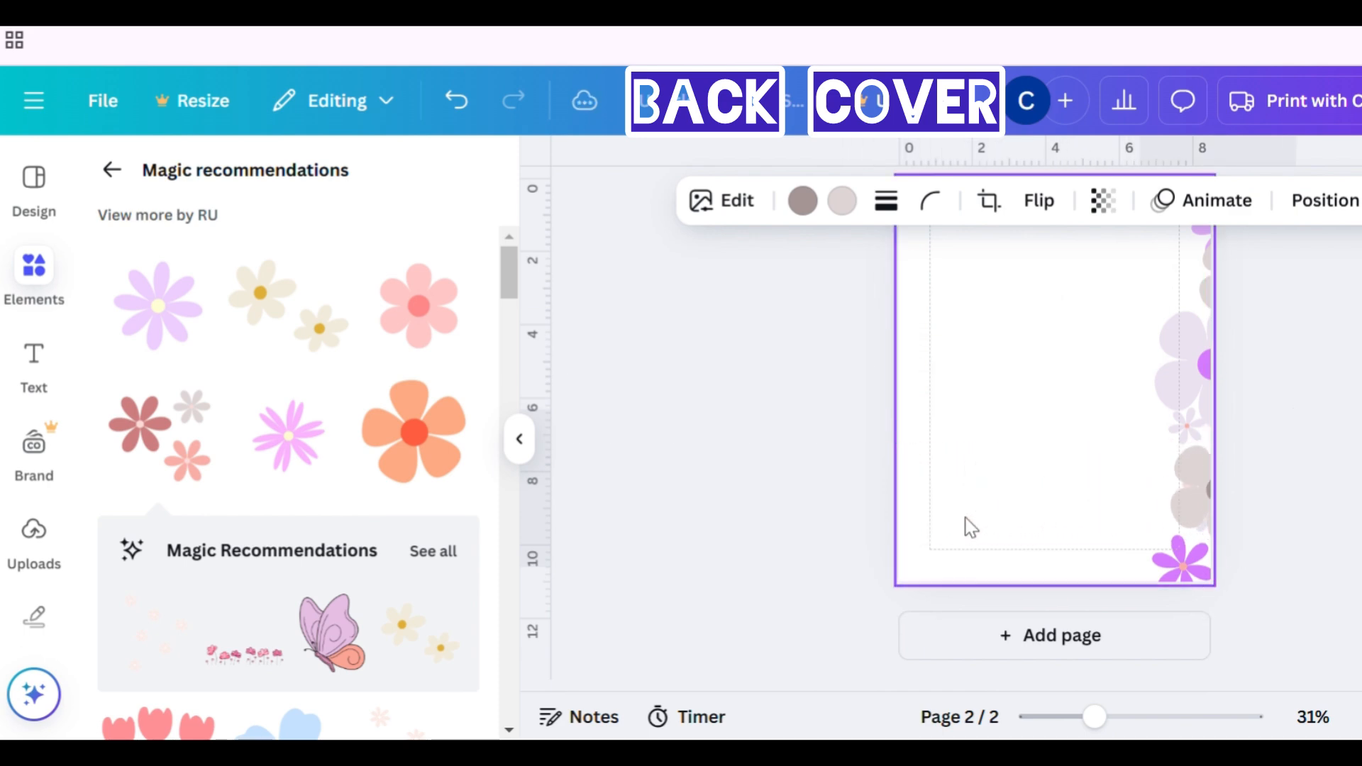
- Send the pasted grey flower on the back page to the back
click(1324, 201)
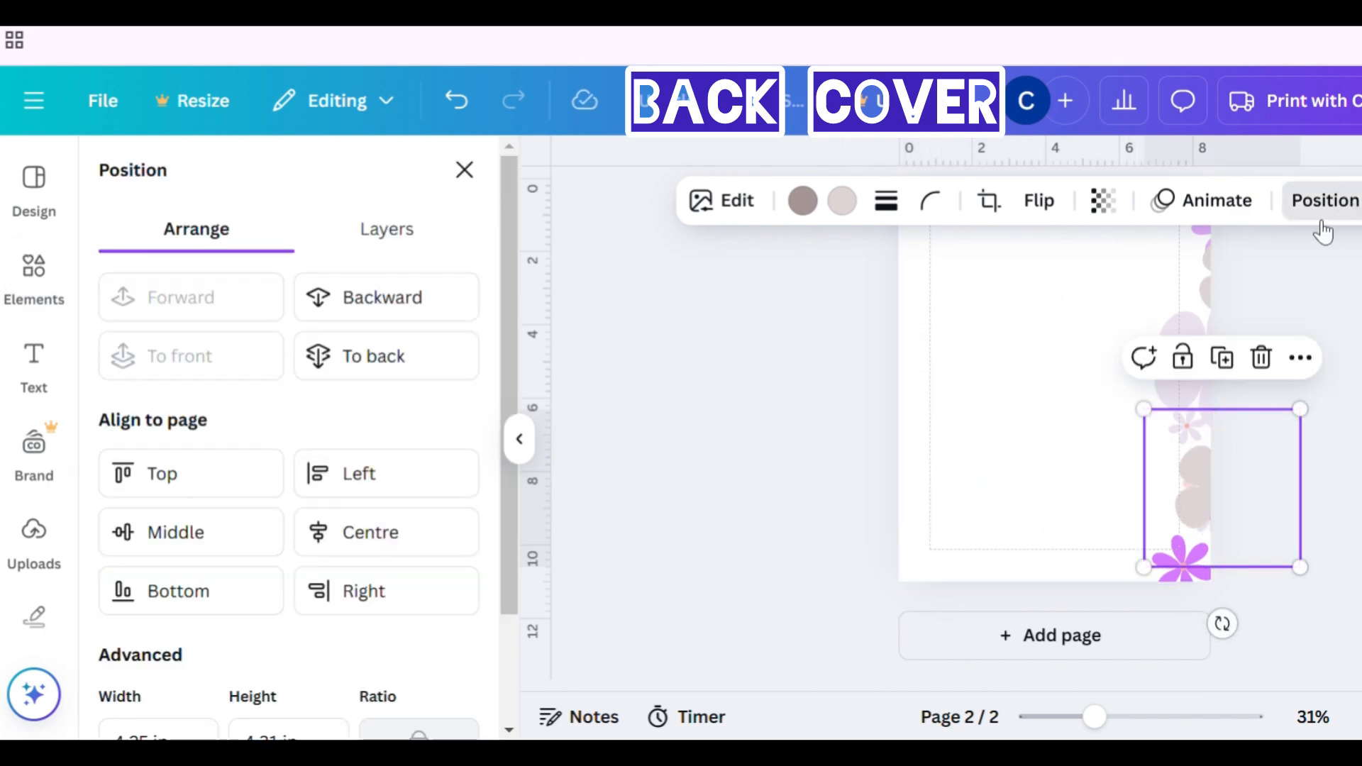
click(383, 366)
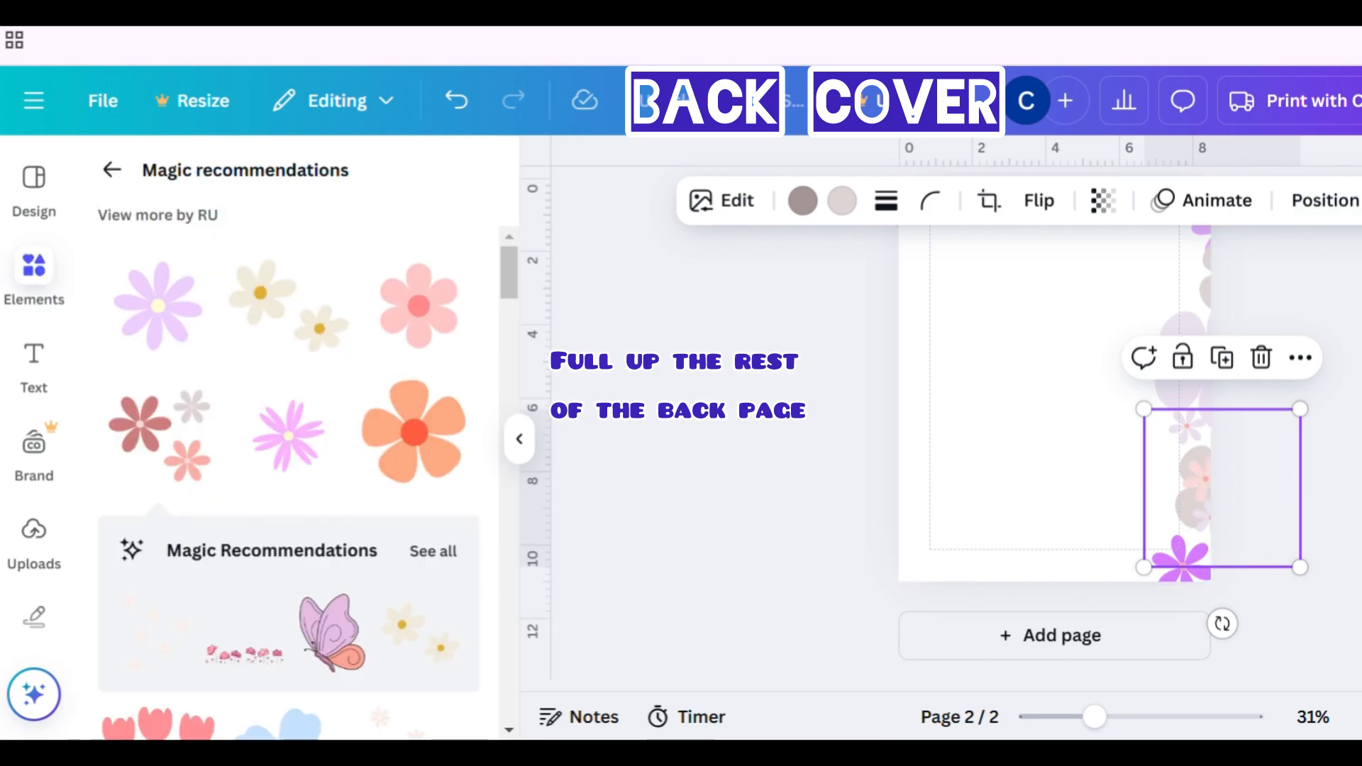
scroll(1058, 426, up, 5)
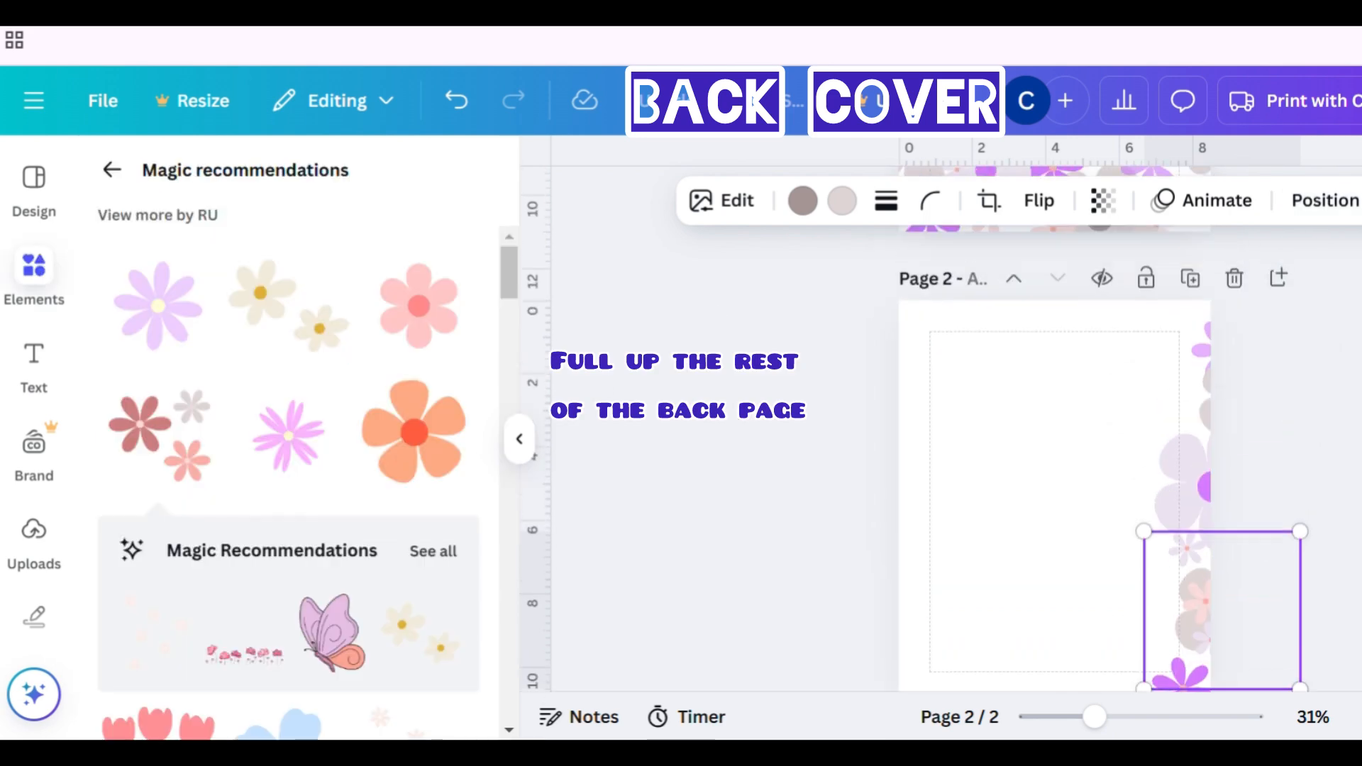
- Copy the bottom-right rotated cluster onto the back page and nudge it left toward the bottom-left corner
scroll(1200, 516, up, 2)
click(1201, 516)
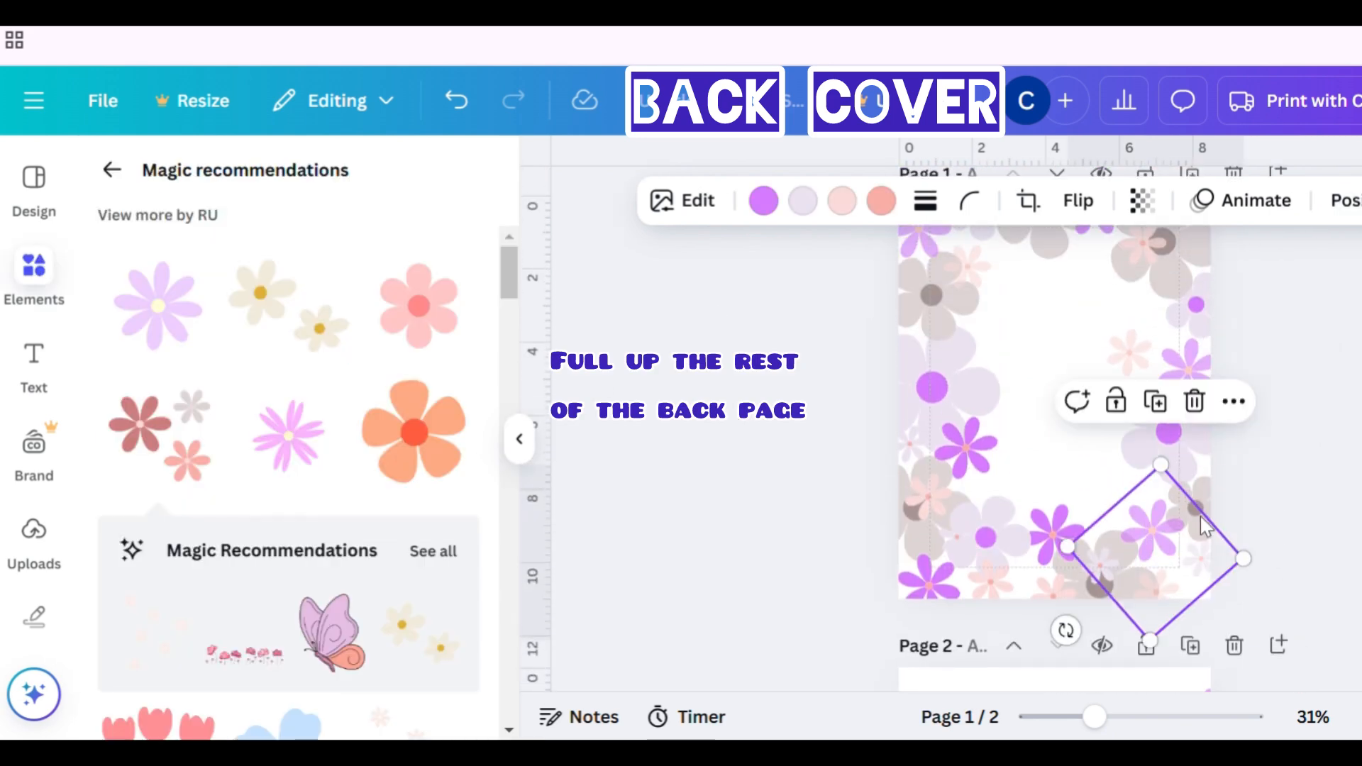
scroll(1199, 517, down, 3)
scroll(1199, 518, down, 2)
key(ctrl+v)
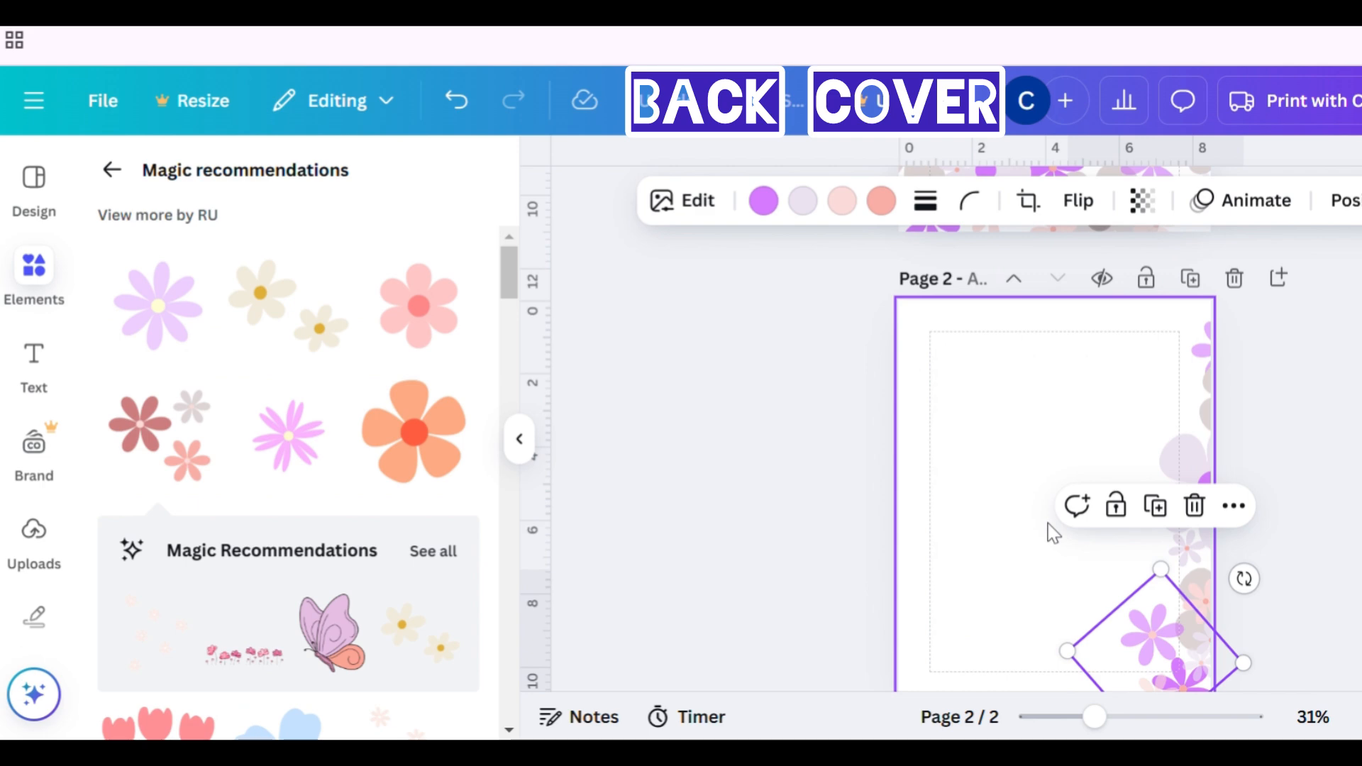
scroll(1054, 534, down, 2)
key(shift+Left)
key(shift+Left)
key(shift+Left)
key(shift+Left)
key(shift+Left)
key(shift+Left)
key(shift+Left)
key(shift+Left)
key(shift+Left)
key(shift+Left)
key(shift+Left)
key(shift+Left)
key(shift+Left)
key(shift+Left)
key(shift+Left)
key(shift+Left)
key(shift+Left)
key(shift+Left)
key(shift+Left)
key(shift+Left)
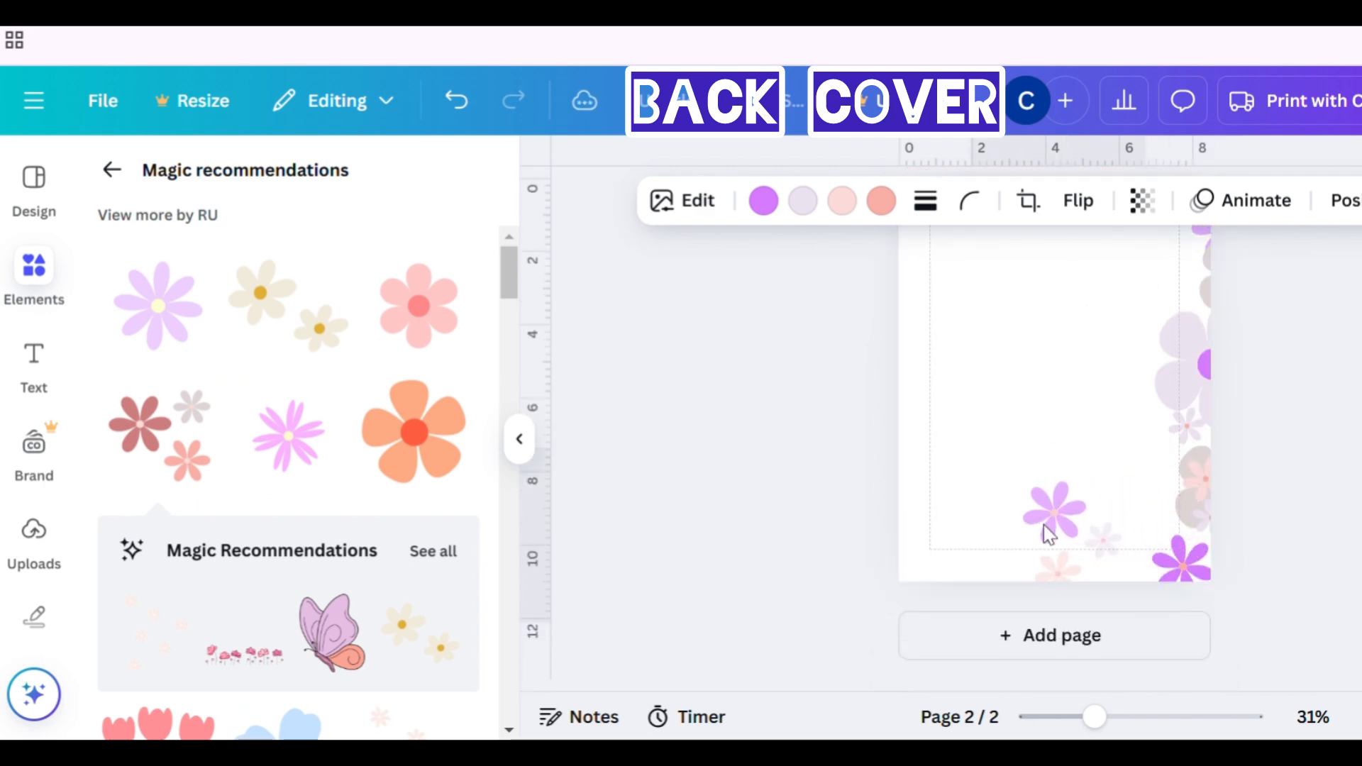
key(shift+Left)
key(shift+Left)
key(shift+Left)
key(shift+Left)
key(shift+Left)
key(shift+Left)
key(shift+Left)
key(shift+Left)
key(shift+Left)
key(shift+Left)
key(shift+Left)
key(shift+Left)
- Copy the top-right coloured cluster onto the back page and nudge it left along the top edge
scroll(1043, 537, up, 5)
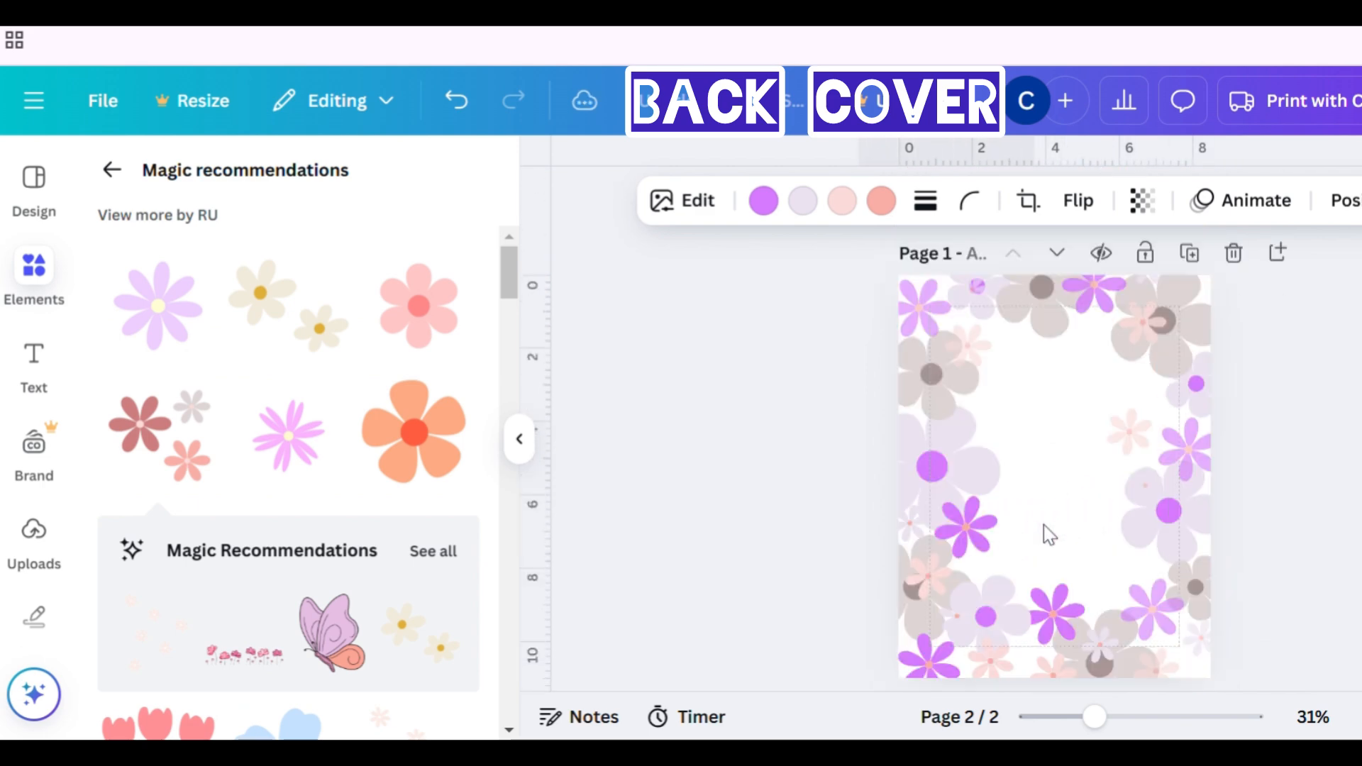
click(1173, 354)
scroll(1171, 353, down, 5)
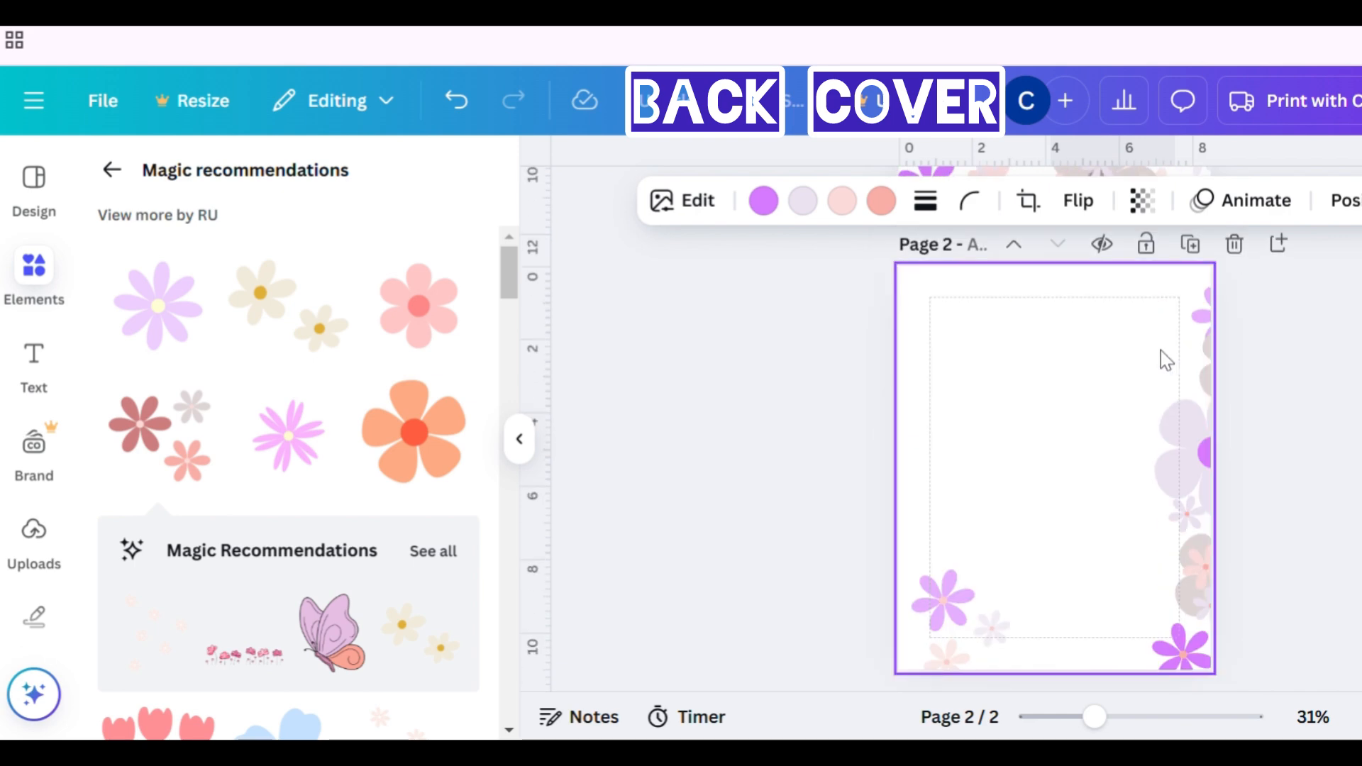
key(ctrl+v)
scroll(1099, 356, up, 3)
key(shift+Left)
key(shift+Left)
key(shift+Left)
key(shift+Left)
key(shift+Left)
key(shift+Left)
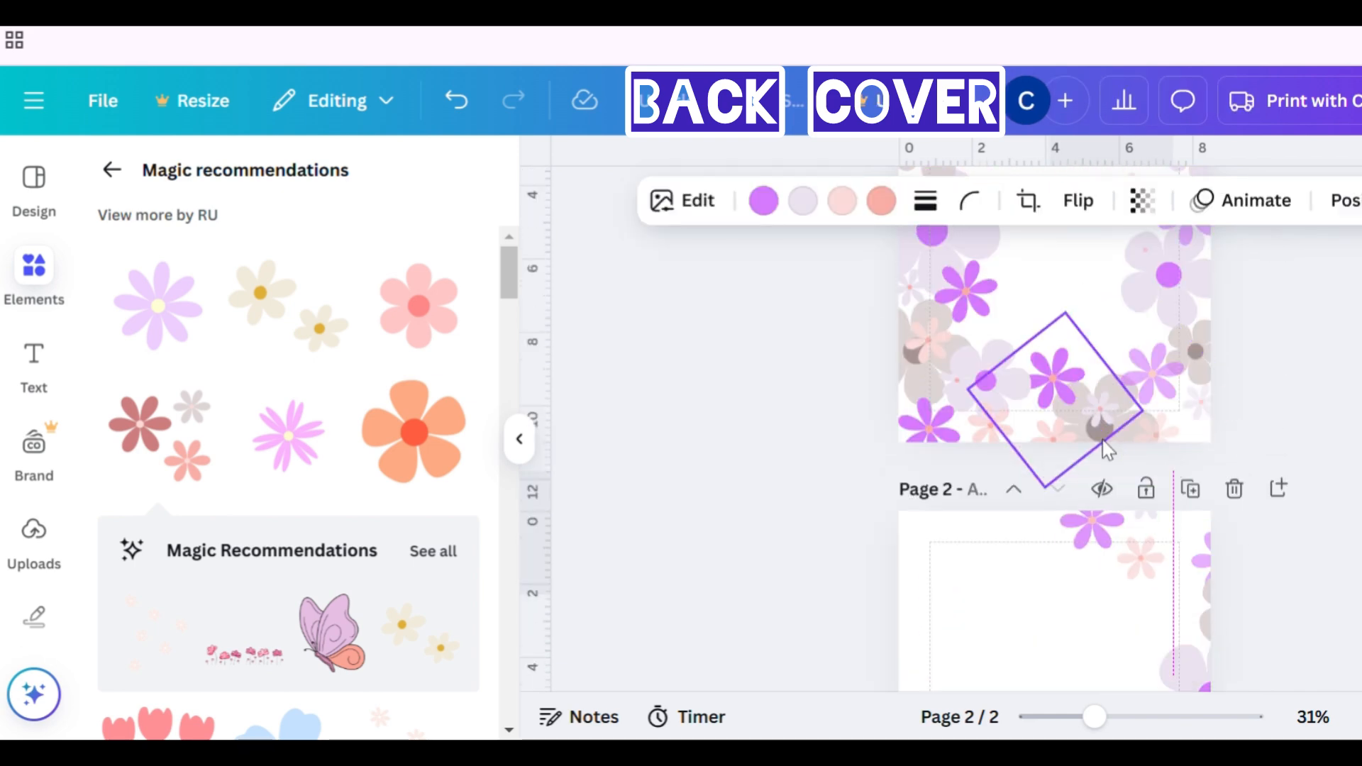
key(shift+Left)
key(shift+Left)
key(shift+Left)
key(shift+Left)
key(shift+Left)
key(shift+Left)
key(shift+Left)
key(shift+Left)
key(shift+Left)
key(shift+Left)
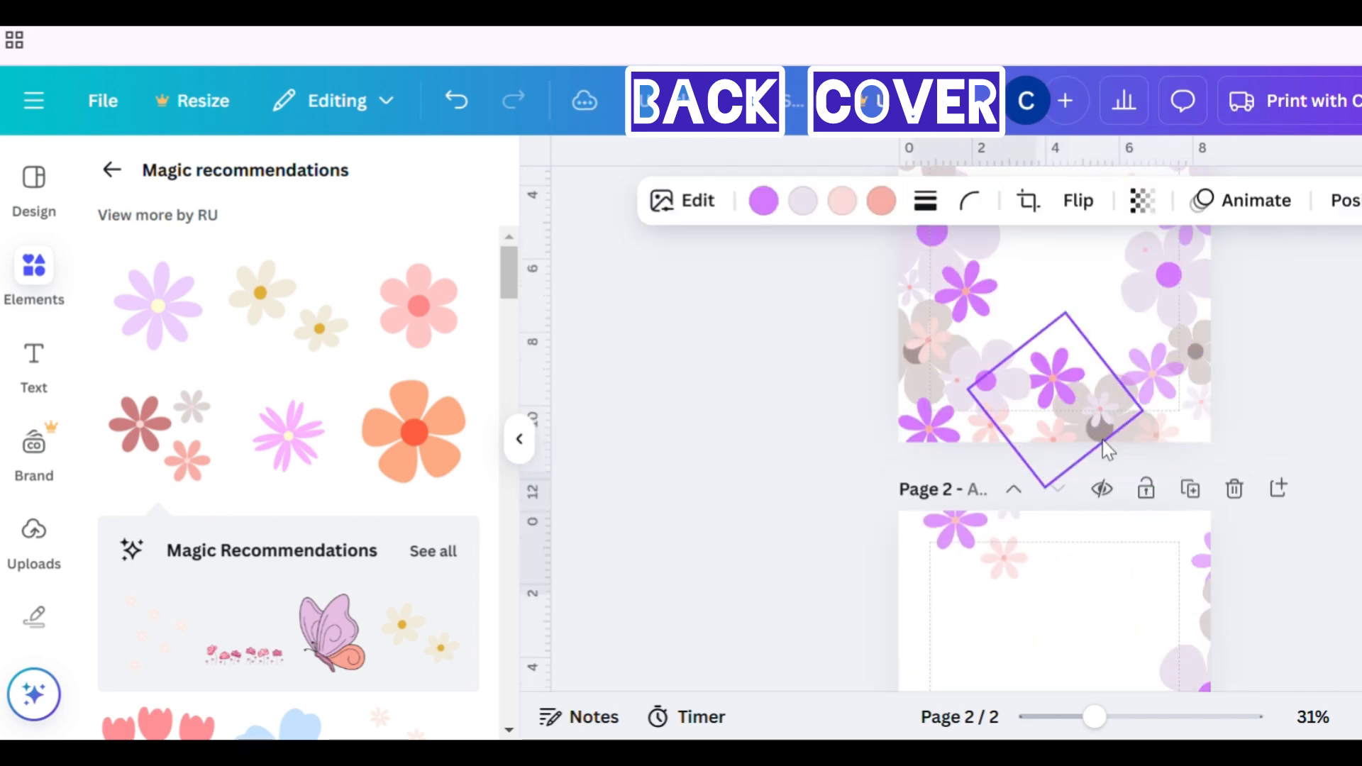
- Paste another copy of the top-right cluster onto the back page and nudge it left along the top edge
scroll(1103, 440, up, 3)
click(1058, 340)
scroll(1058, 340, down, 1)
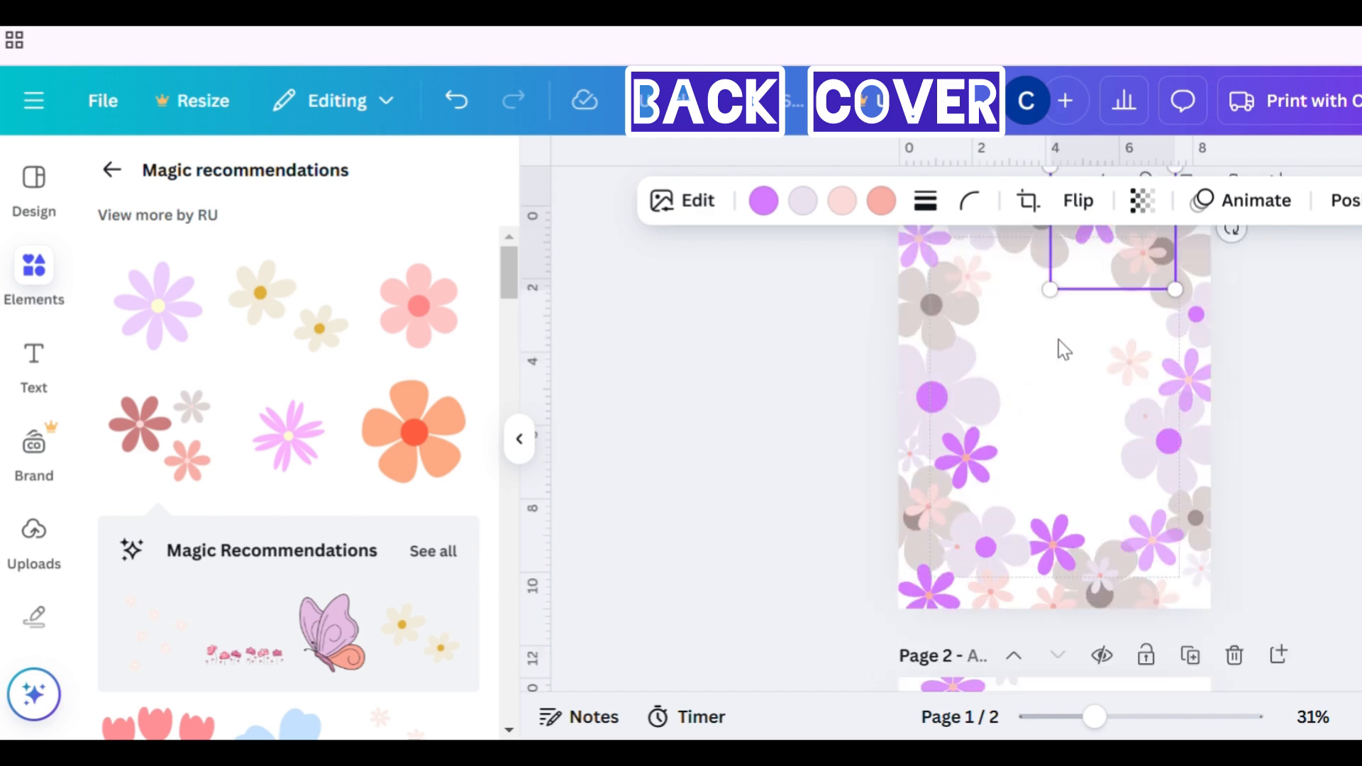
scroll(1057, 340, down, 5)
click(1057, 343)
key(ctrl+v)
scroll(1058, 344, up, 2)
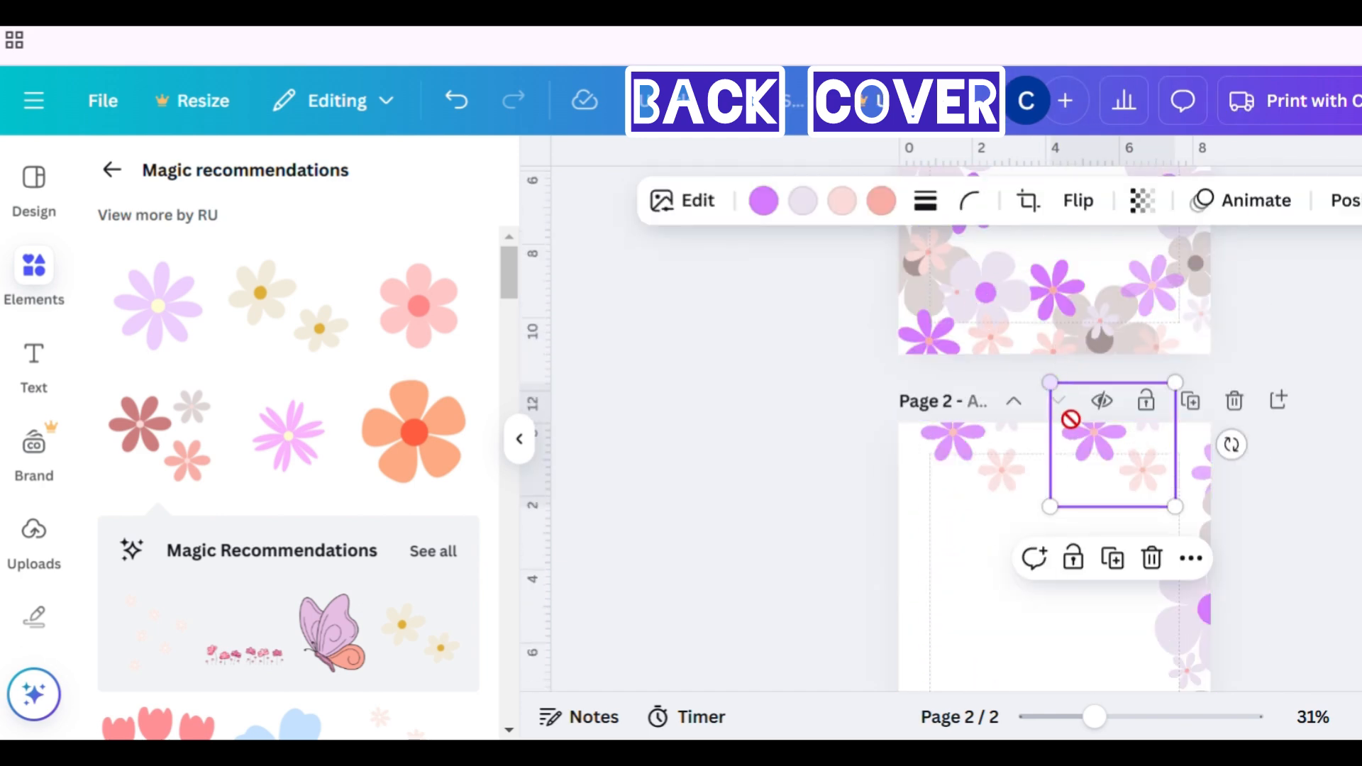
key(shift+Left)
key(shift+Left)
key(shift+Left)
key(shift+Left)
key(shift+Left)
key(shift+Left)
key(shift+Left)
key(shift+Left)
key(shift+Left)
key(shift+Left)
key(shift+Left)
key(shift+Left)
key(shift+Left)
key(shift+Left)
key(shift+Left)
key(shift+Left)
key(shift+Left)
key(shift+Left)
key(shift+Left)
key(shift+Left)
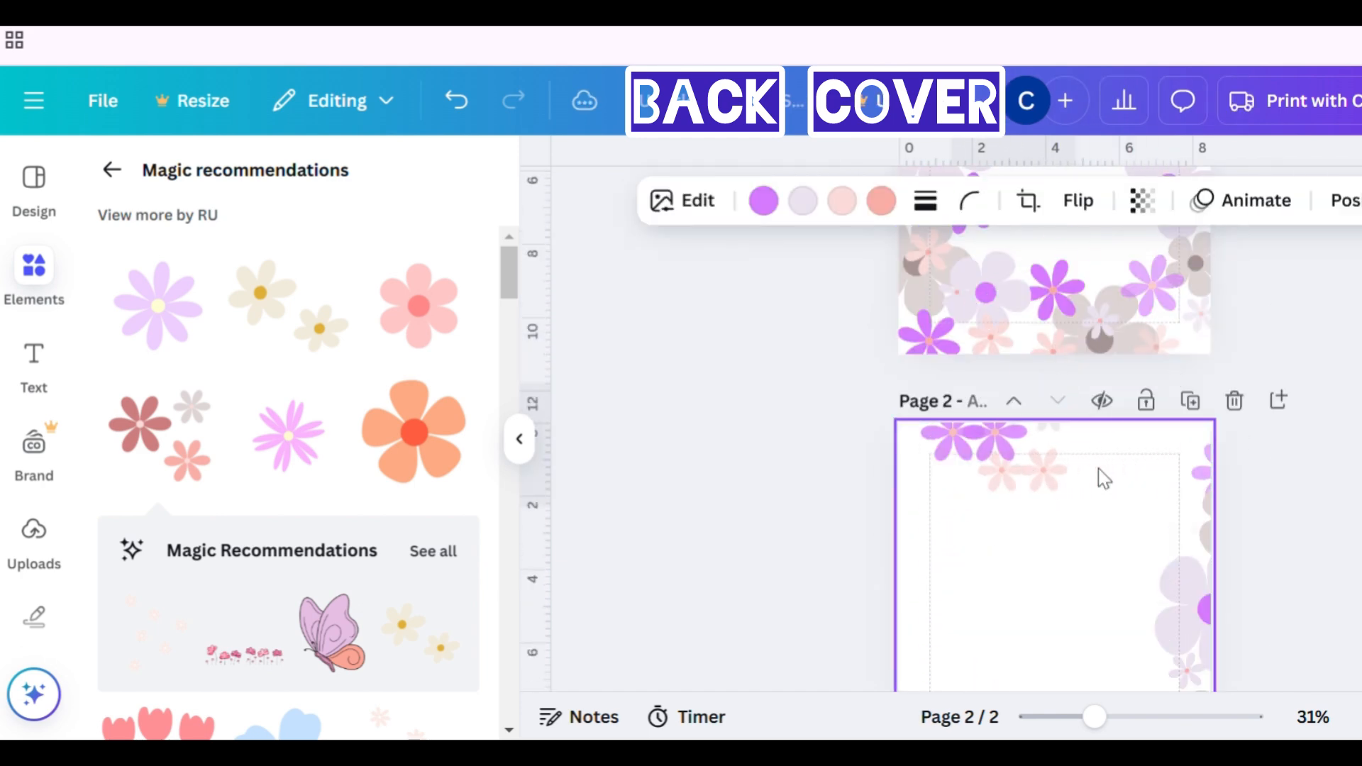
- Paste another copy of the flower graphic onto the top edge of the back page
key(Escape)
scroll(1098, 467, up, 5)
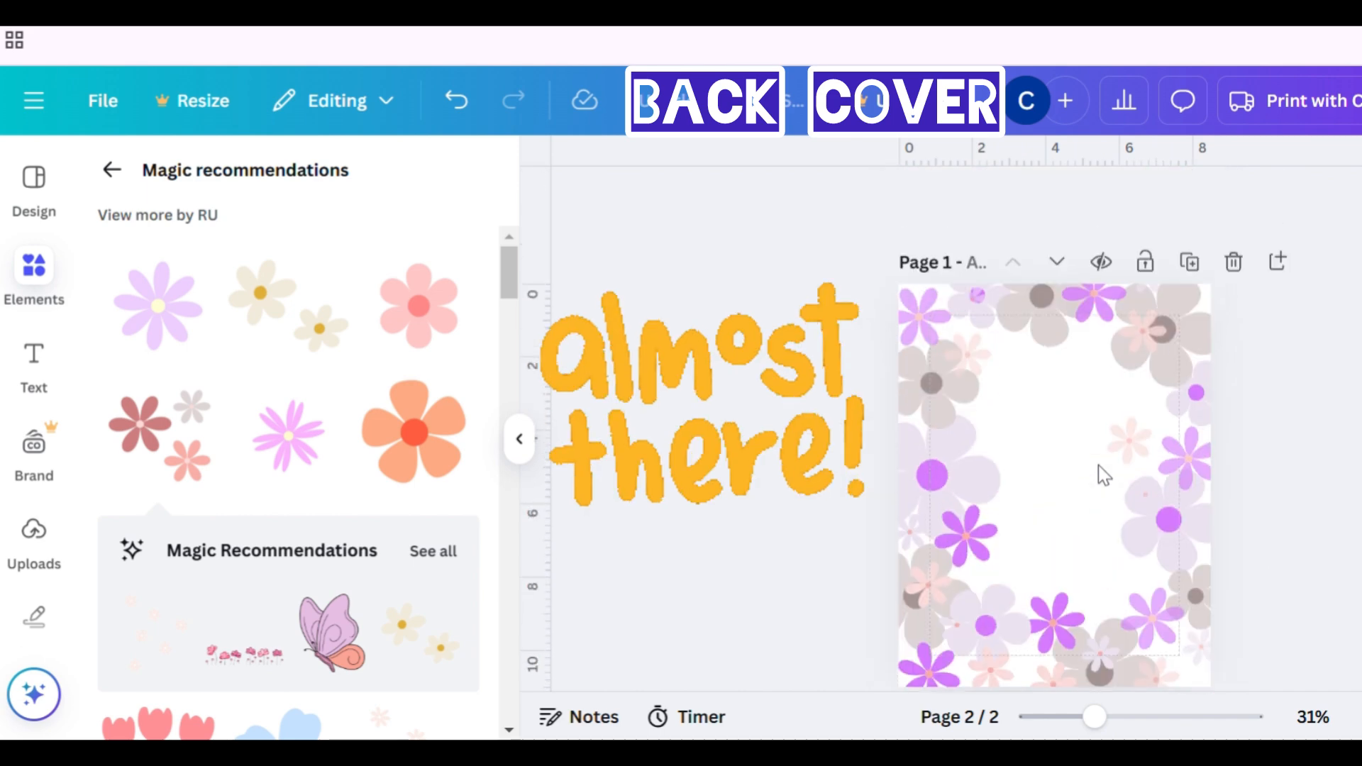
click(1036, 357)
scroll(1041, 361, down, 5)
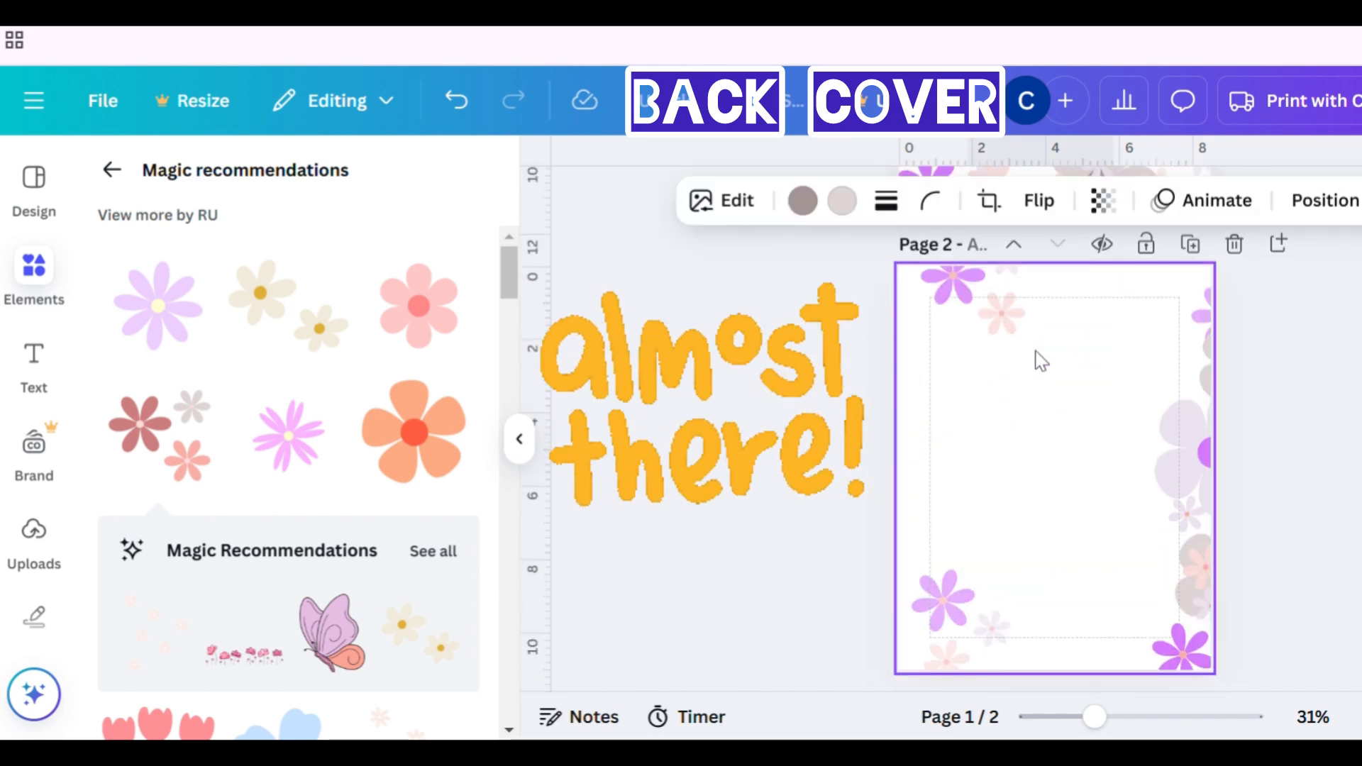
click(1047, 403)
key(ctrl+v)
- Copy the top-left coloured cluster from the front page onto the back page and nudge it right along the top edge
scroll(1047, 405, up, 5)
click(970, 325)
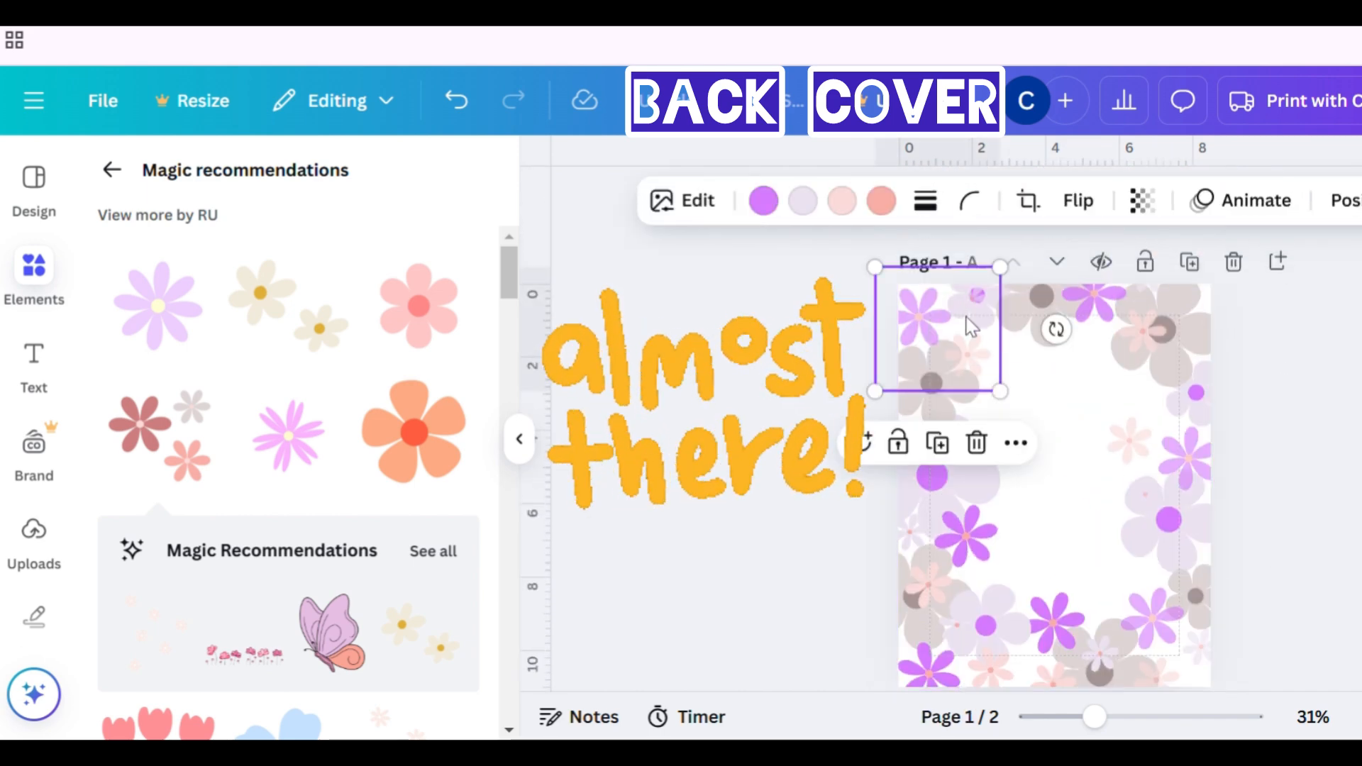
scroll(971, 325, down, 5)
click(1017, 411)
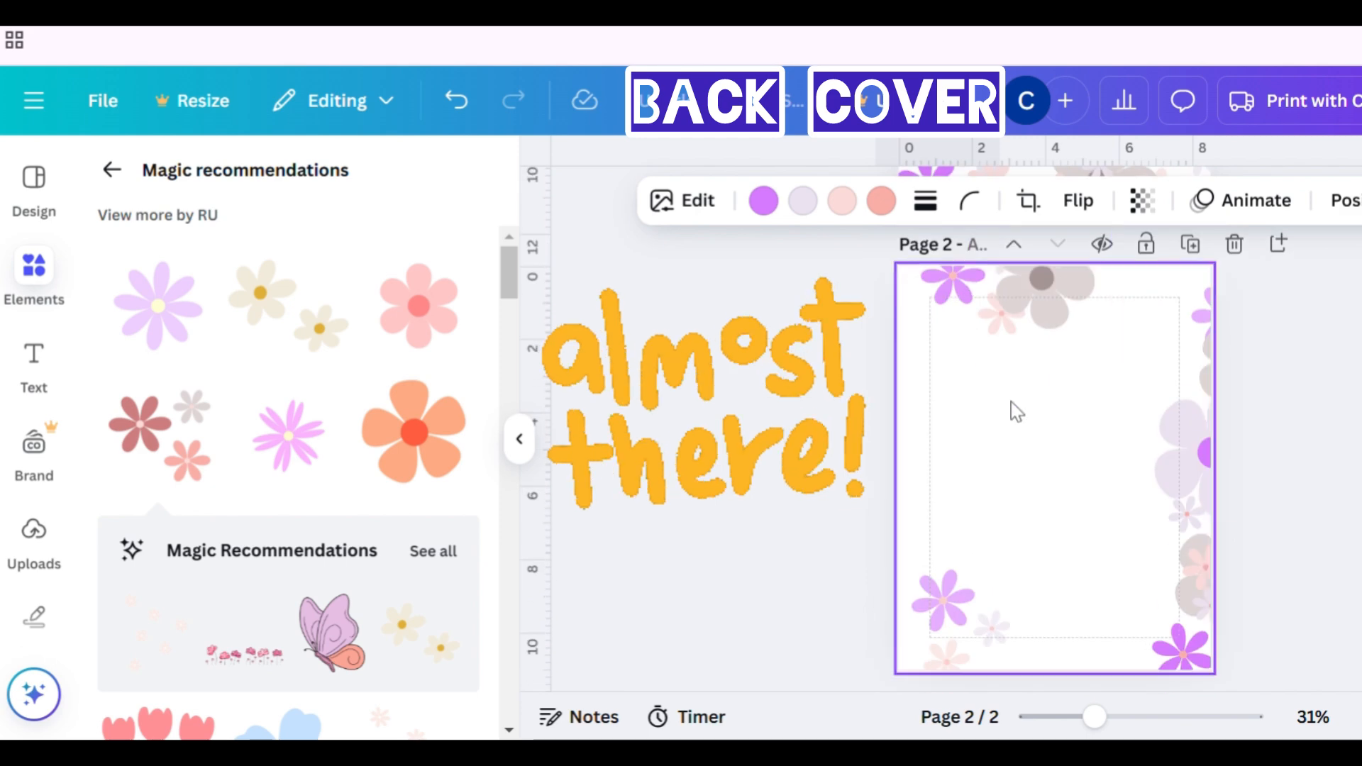
key(ctrl+v)
key(Right)
key(Right)
key(Right)
key(Right)
key(Right)
key(Right)
key(Right)
key(Right)
key(Right)
key(Right)
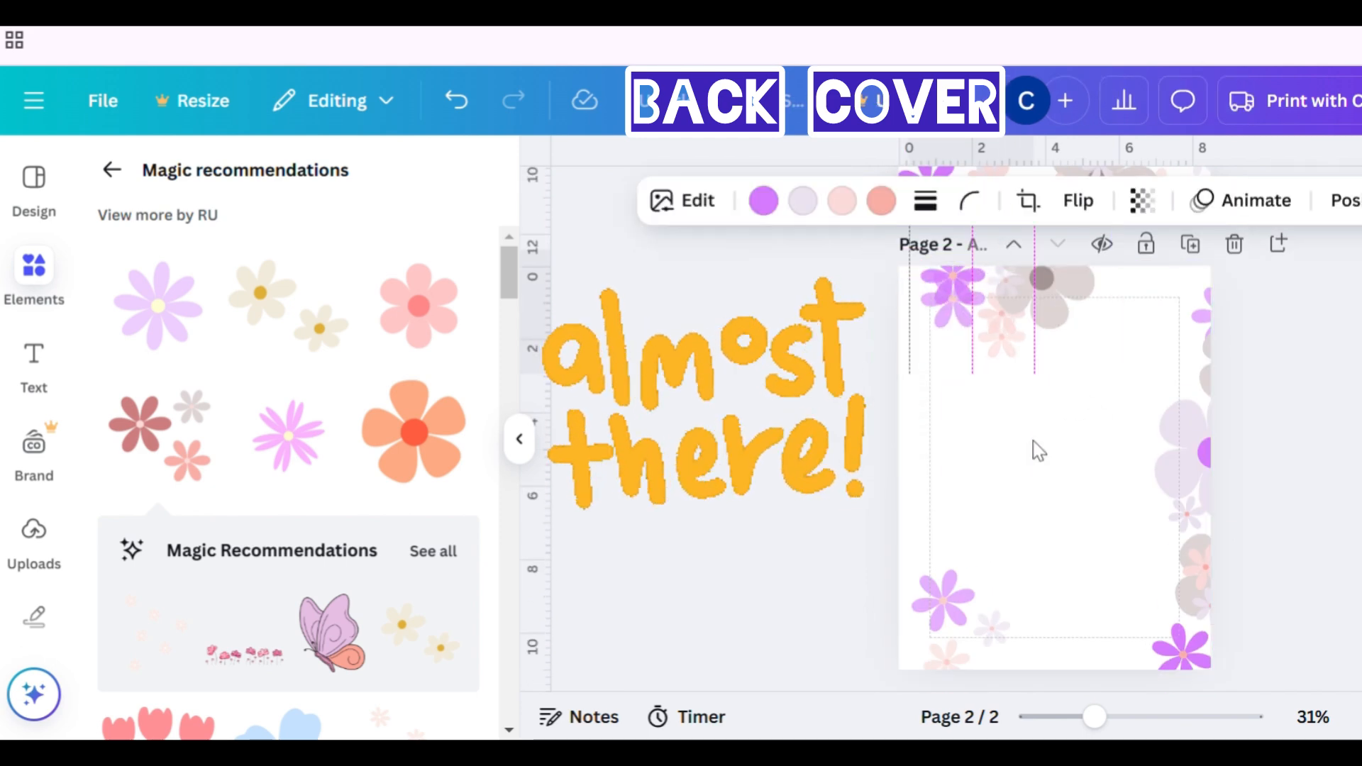
key(Right)
key(Right)
key(Right)
key(Right)
key(Right)
key(Right)
key(Right)
key(Right)
key(Right)
key(Right)
key(Right)
key(Right)
key(Right)
key(Right)
key(Right)
key(Right)
key(Right)
key(Right)
key(Right)
key(Right)
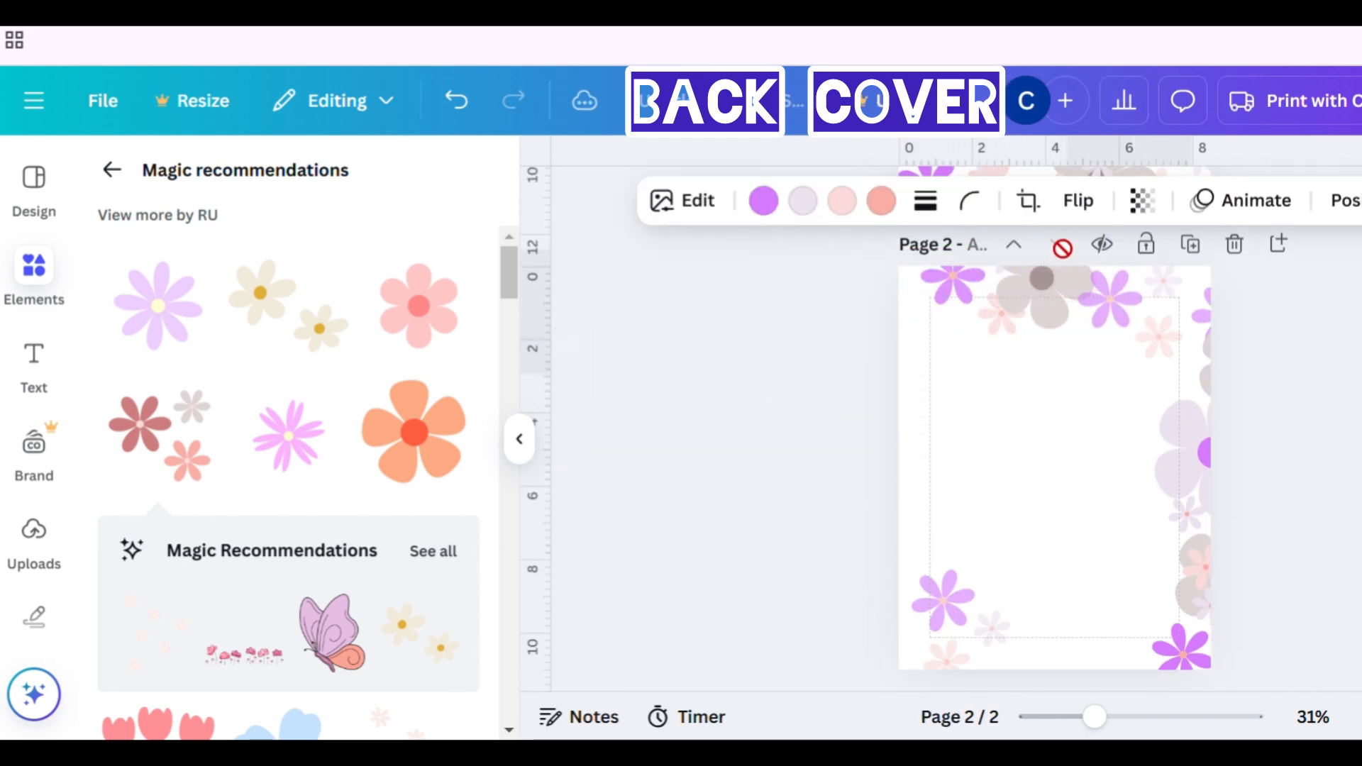
- Flip the pasted cluster horizontally and rotate it diagonally near the back page's top-right corner
click(1079, 201)
click(1098, 265)
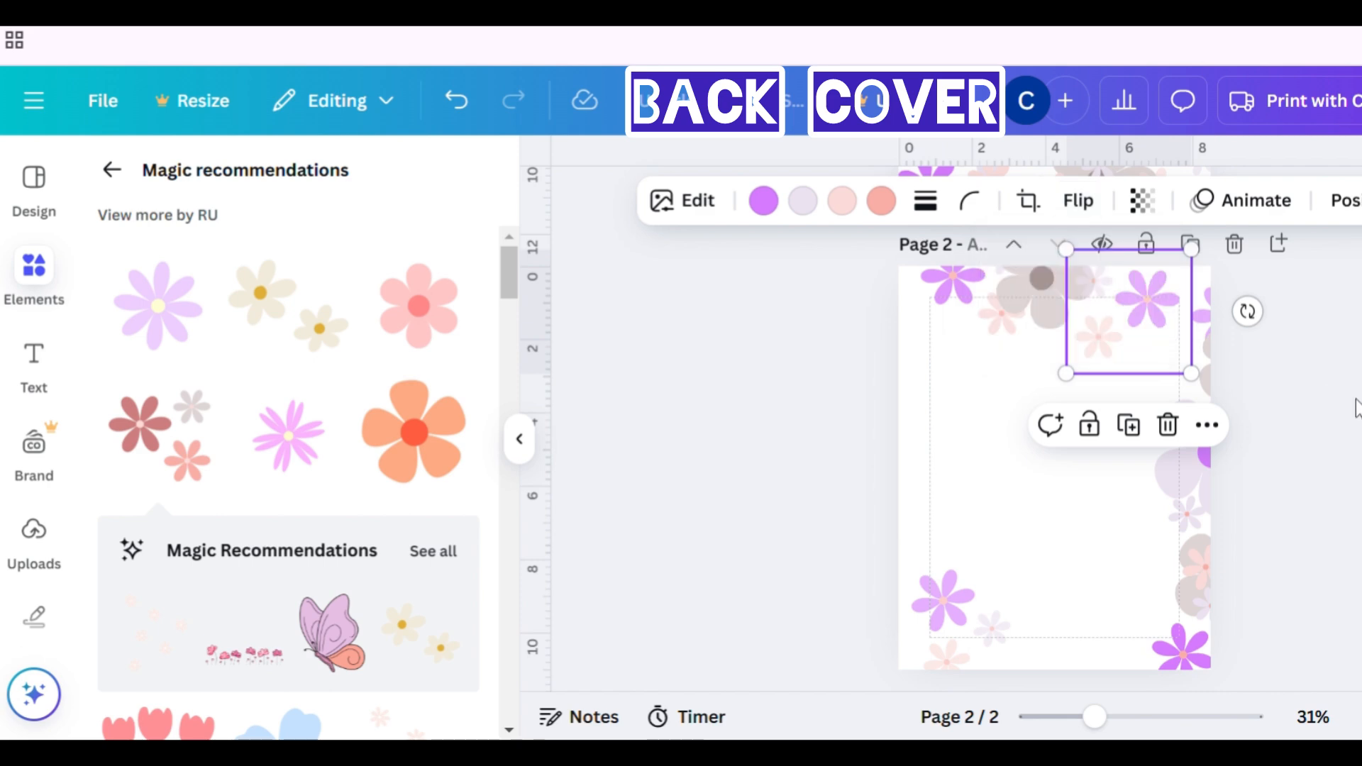
scroll(1310, 409, up, 2)
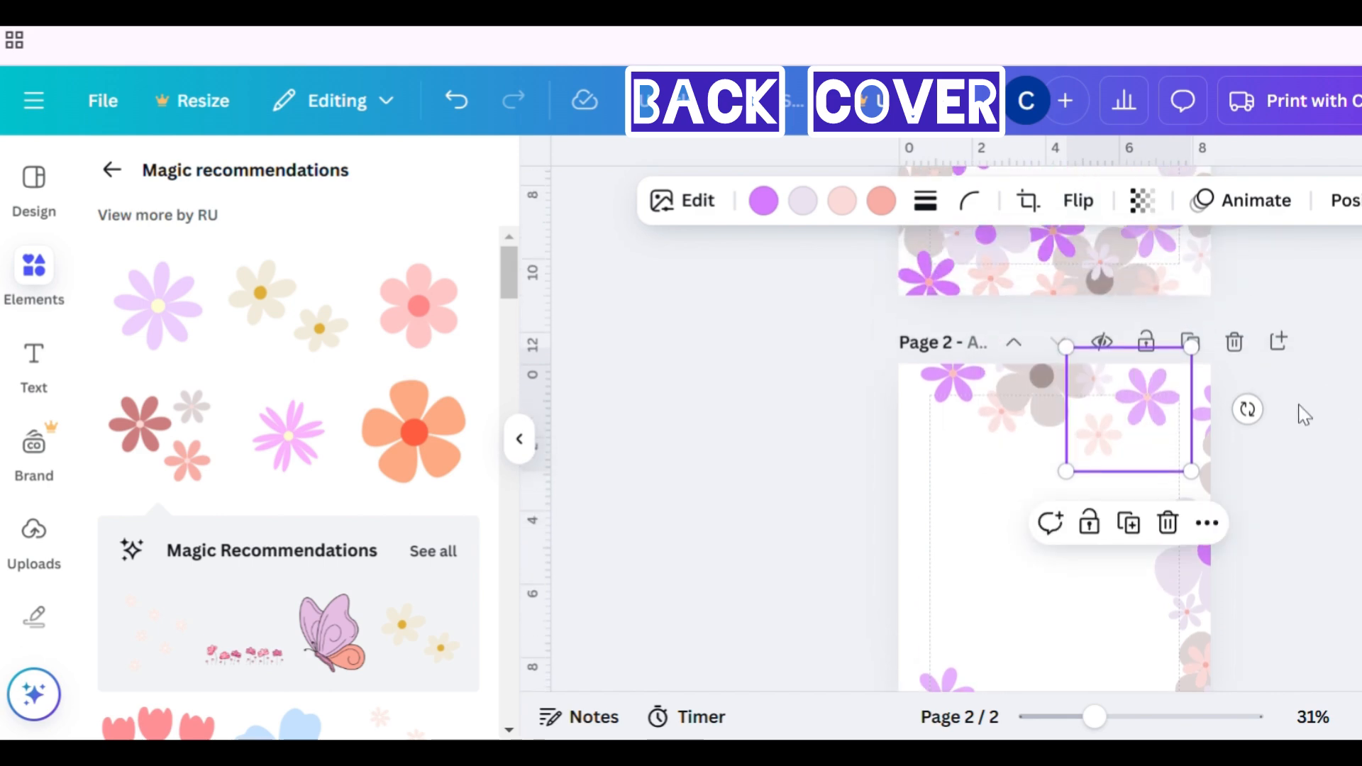
drag(1140, 435, 1134, 424)
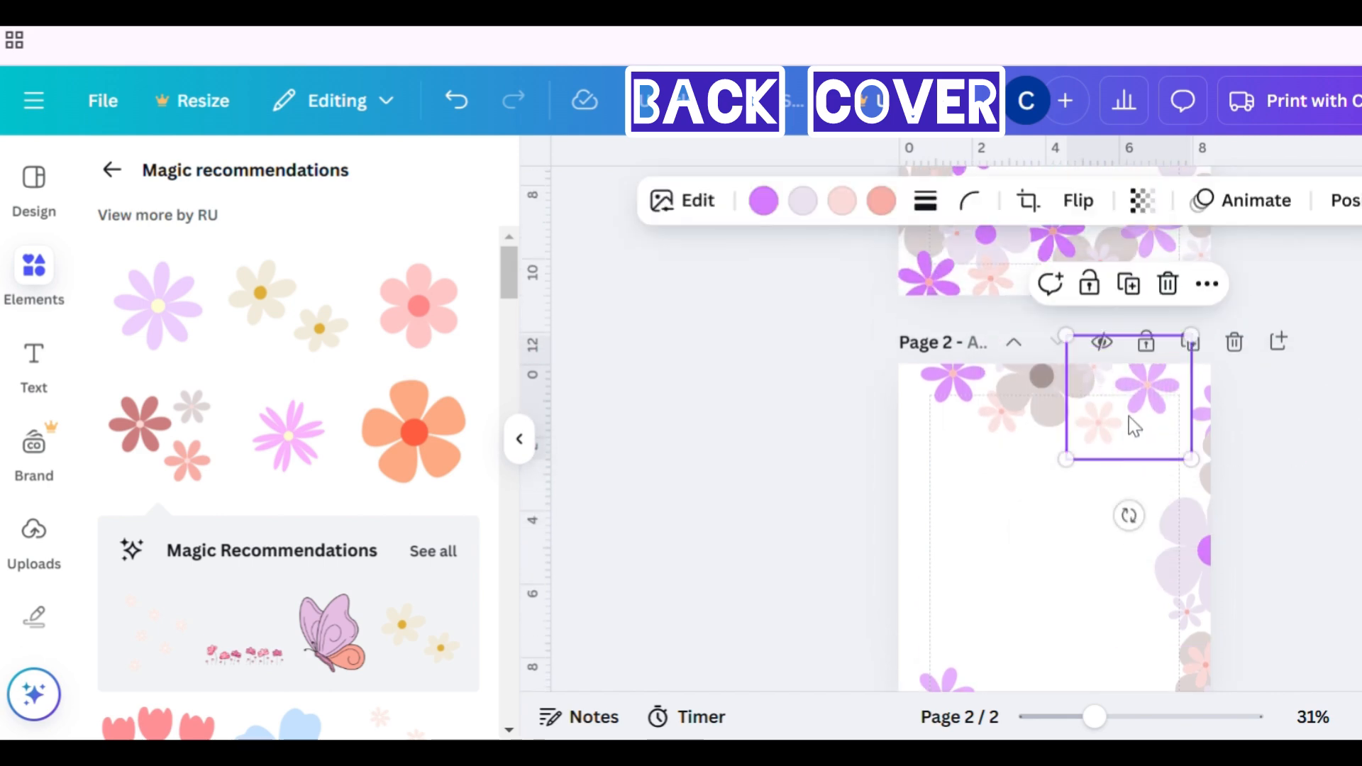
drag(1129, 516, 1227, 464)
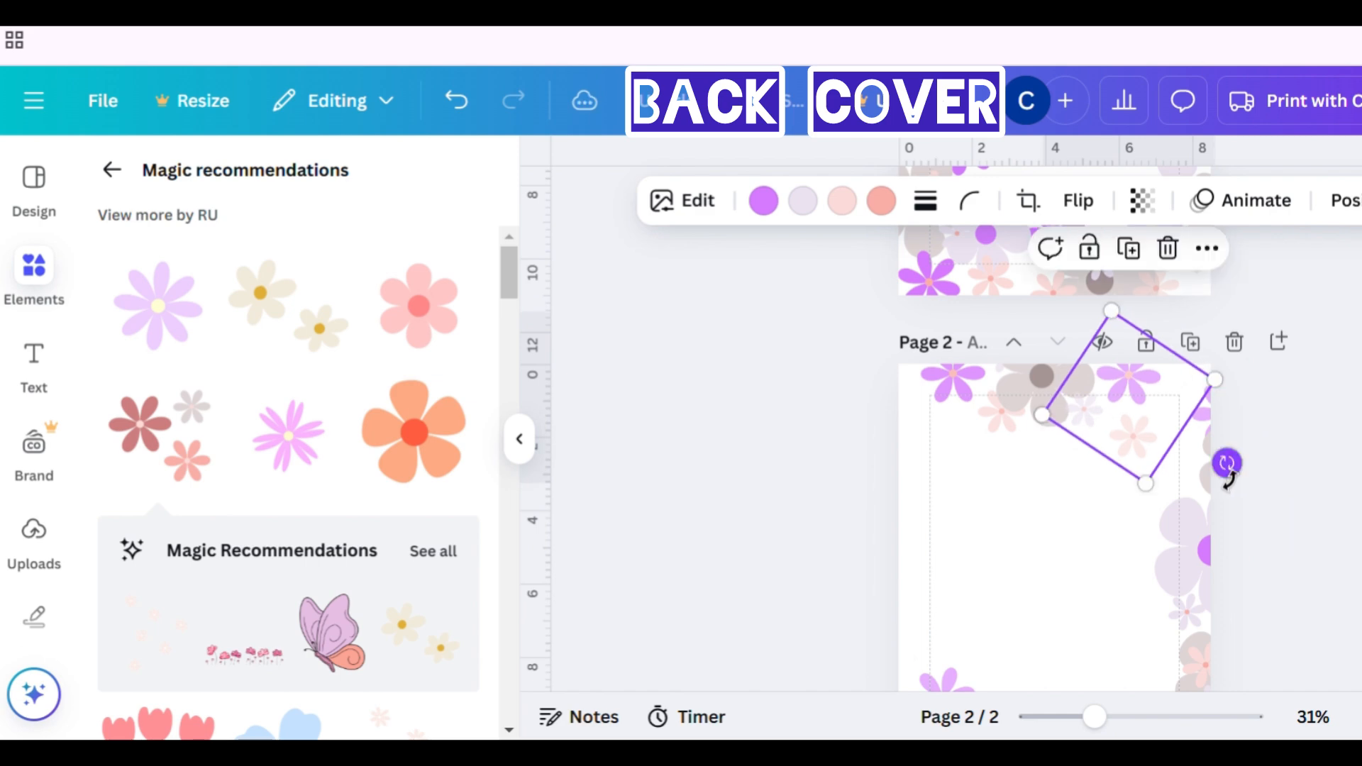
click(1332, 435)
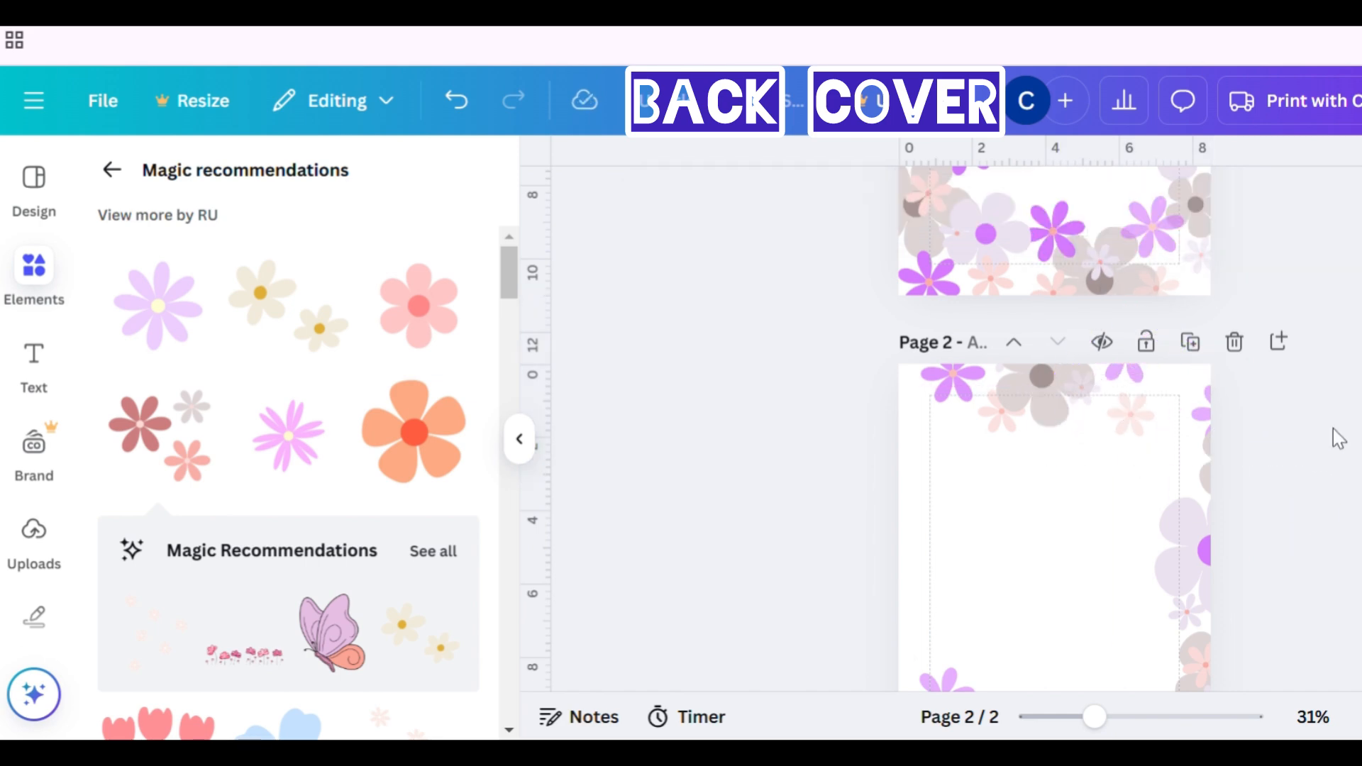
- Copy the top-right grey cluster from the front page onto the back page and nudge it into the top-left corner
scroll(1337, 440, up, 5)
scroll(1339, 446, up, 3)
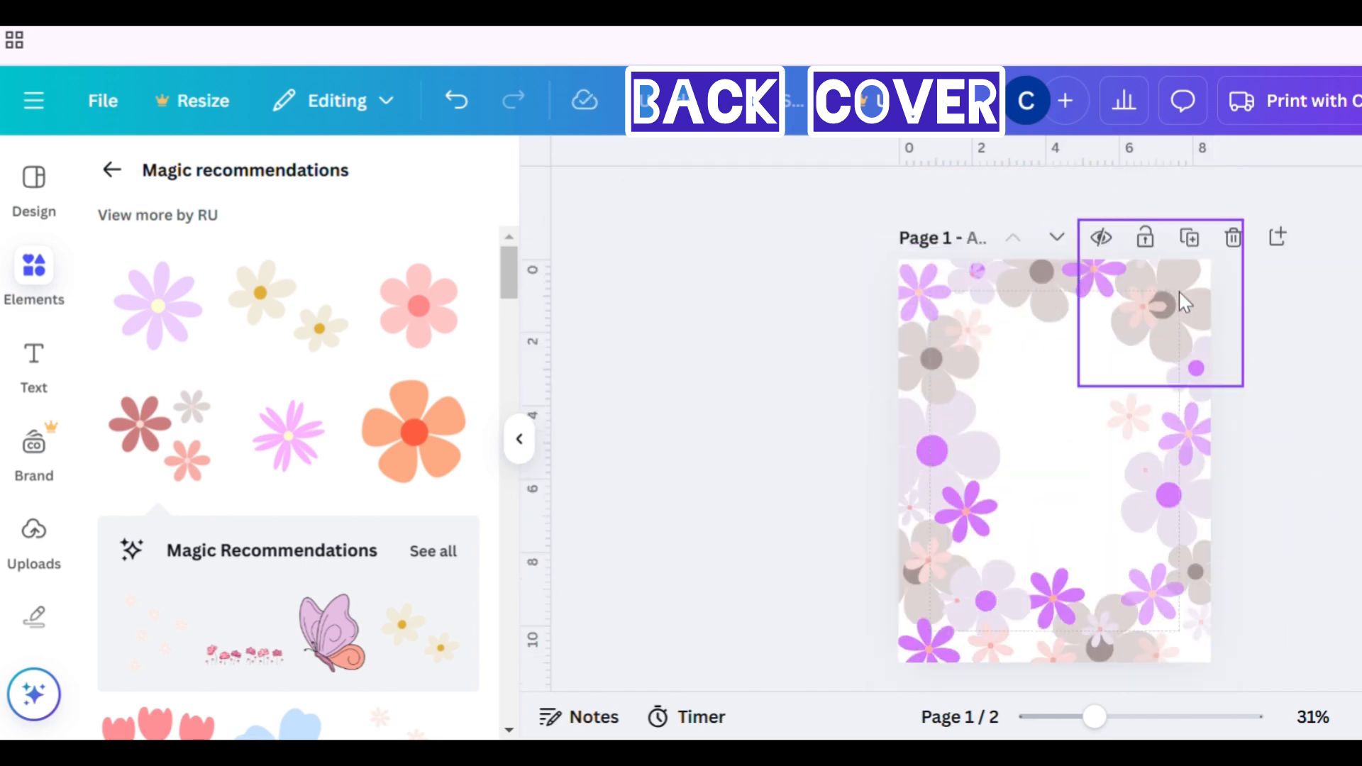
click(1191, 305)
key(ctrl+c)
scroll(1155, 343, down, 5)
click(1064, 547)
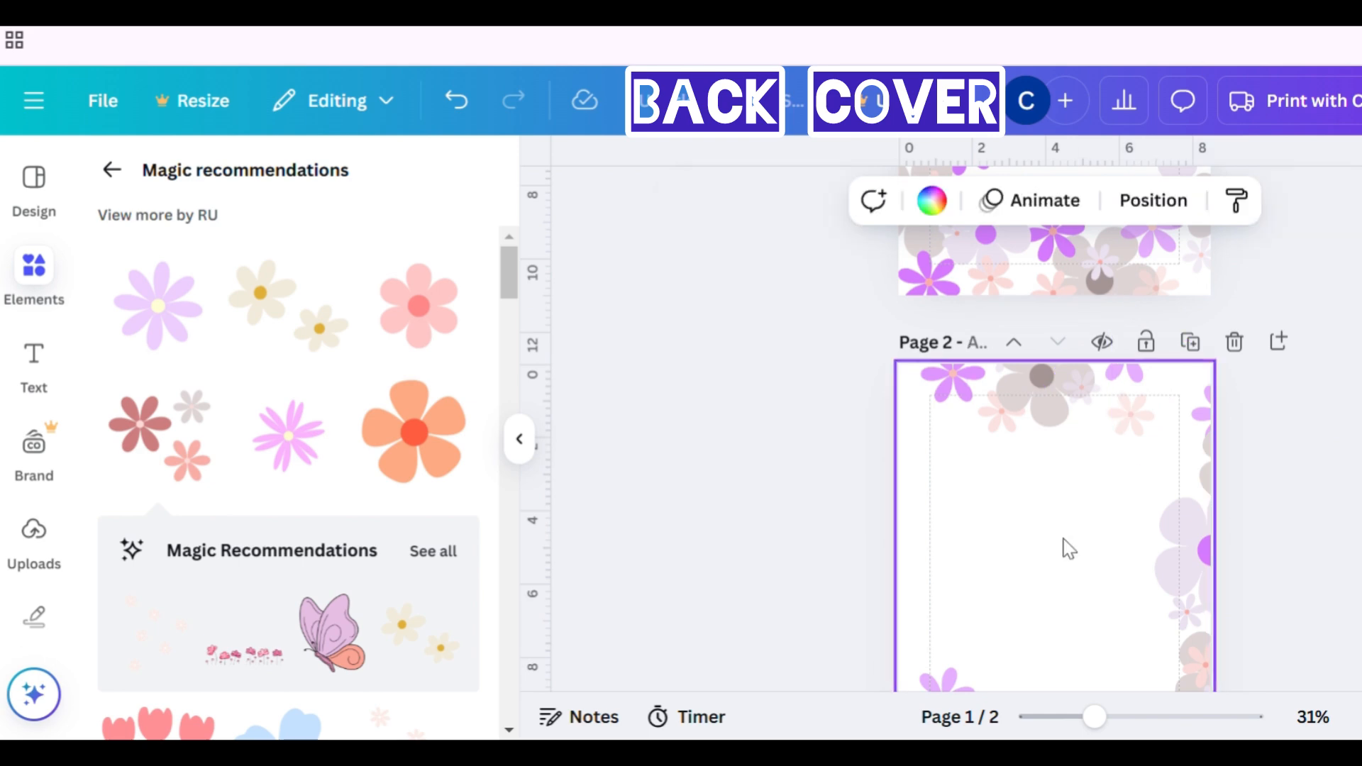
key(ctrl+v)
key(Left)
key(Left)
key(Left)
key(Left)
key(Left)
key(Left)
key(Left)
key(Left)
key(Left)
key(Left)
key(Left)
key(Left)
key(Left)
key(Left)
key(Left)
key(Left)
key(Left)
key(Left)
key(Left)
key(Left)
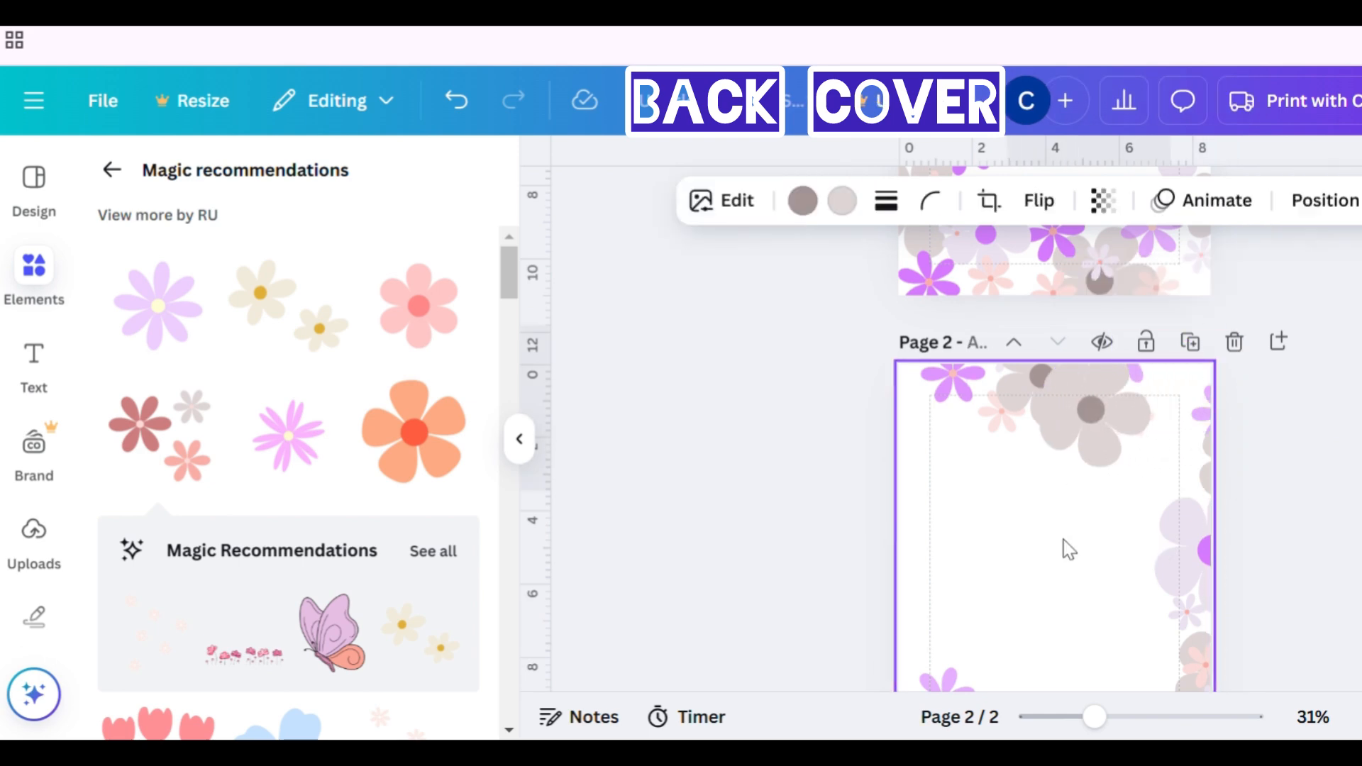
key(Left)
key(Left)
key(Left)
key(Left)
key(Left)
key(Left)
key(Left)
key(Left)
key(Left)
key(Left)
key(Left)
key(Left)
key(Left)
key(Left)
key(Left)
key(Left)
key(Left)
key(Left)
key(Left)
key(Left)
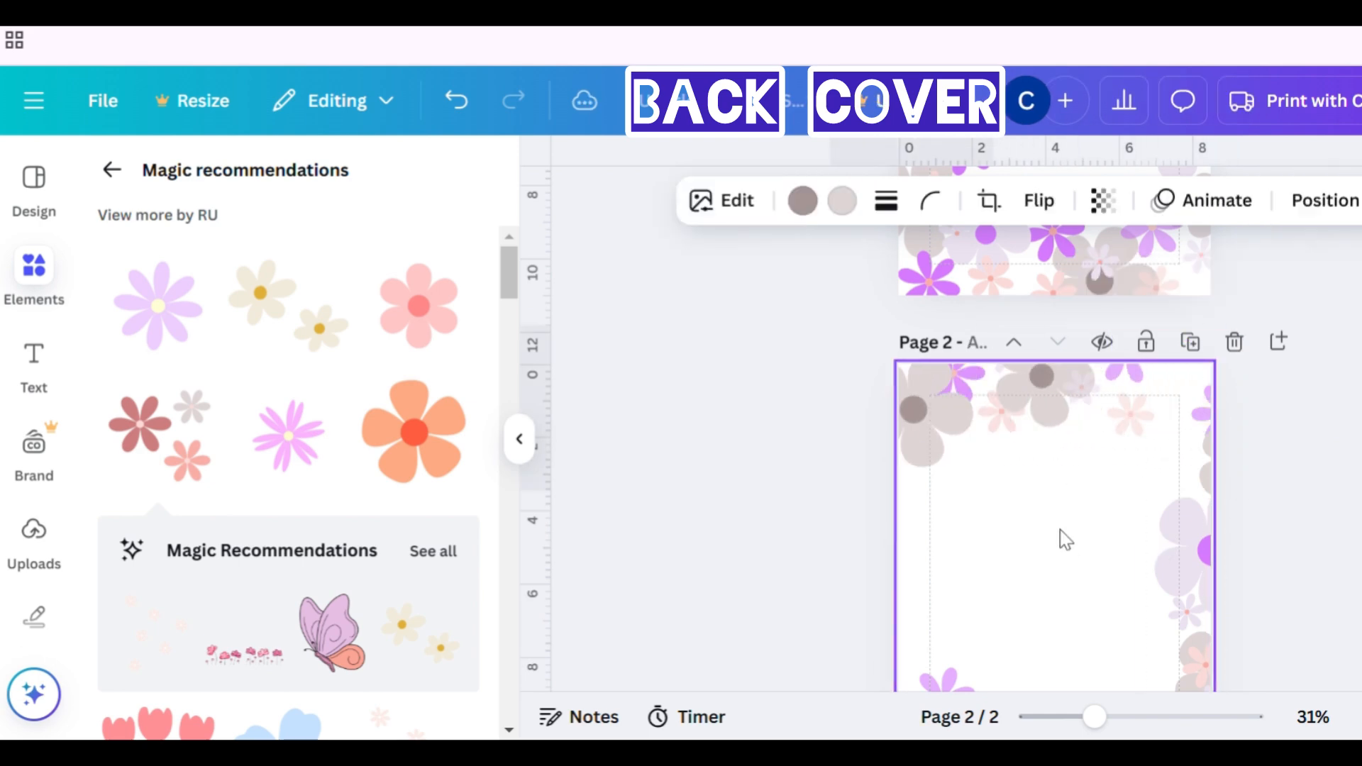
key(Up)
key(Up)
key(Up)
key(Up)
key(Up)
key(Up)
key(Up)
key(Up)
key(Up)
key(Up)
key(Up)
key(Up)
key(Up)
key(Up)
key(Up)
key(Up)
key(Up)
key(Up)
key(Up)
key(Up)
key(Left)
key(Left)
key(Left)
key(Left)
key(Left)
key(Left)
key(Left)
key(Left)
key(Left)
key(Left)
key(Left)
key(Left)
key(Left)
key(Left)
key(Left)
key(Left)
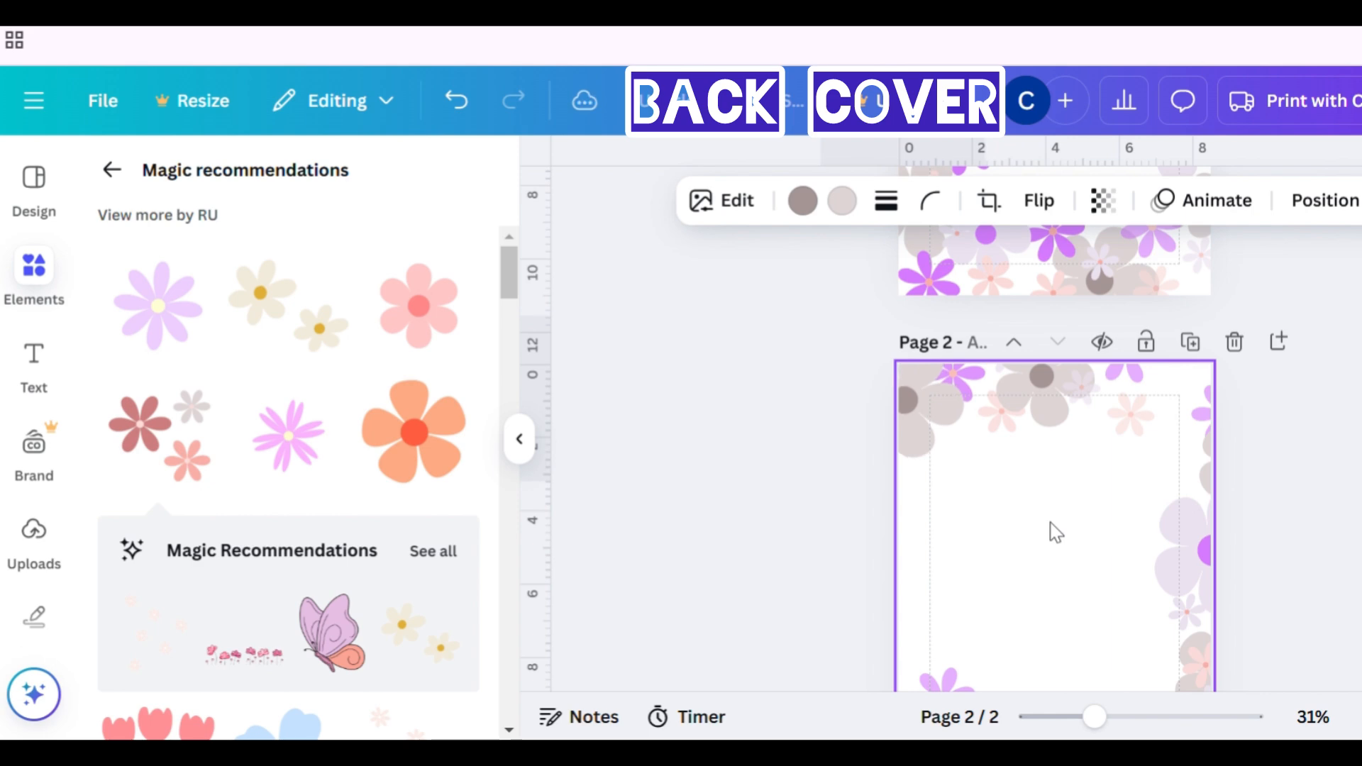
- Shift the grey cluster right along the back page's top edge
click(968, 402)
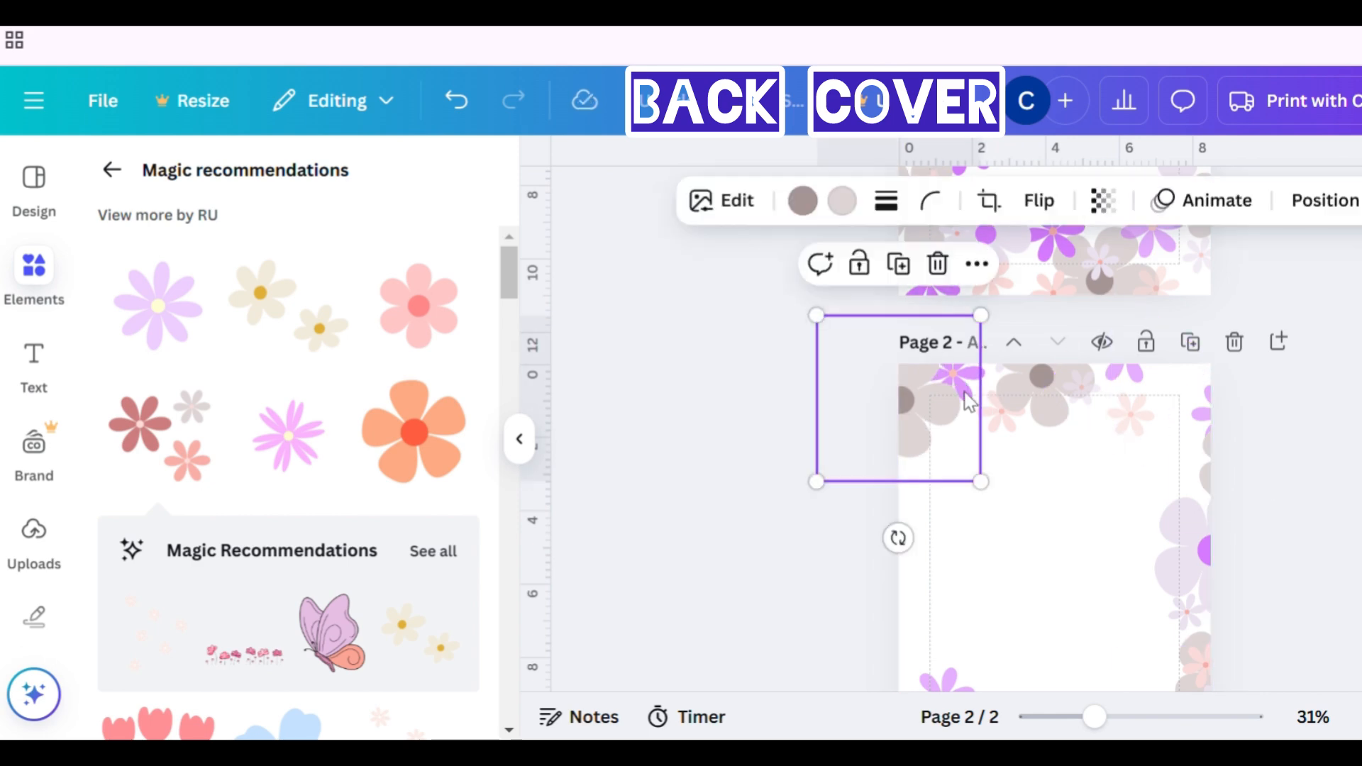
click(1033, 485)
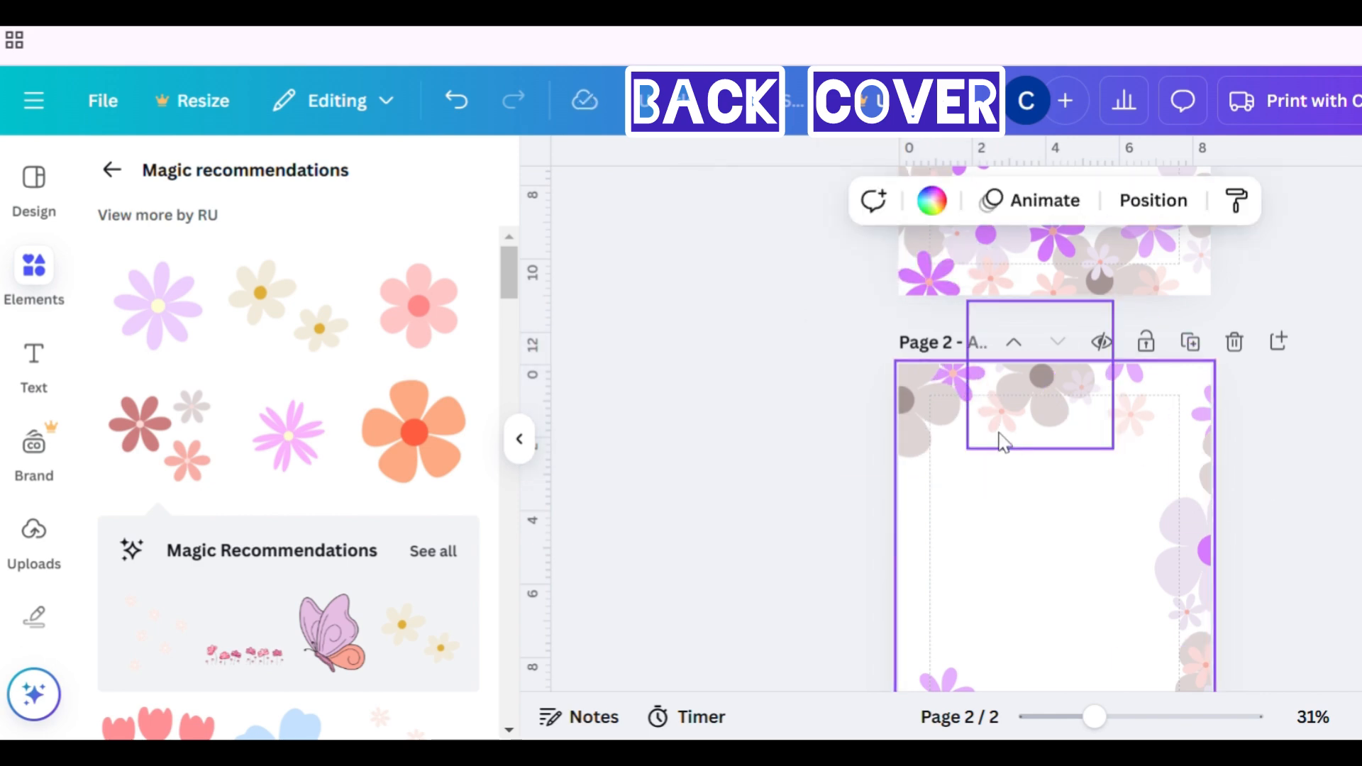
click(993, 383)
drag(1049, 405, 1087, 405)
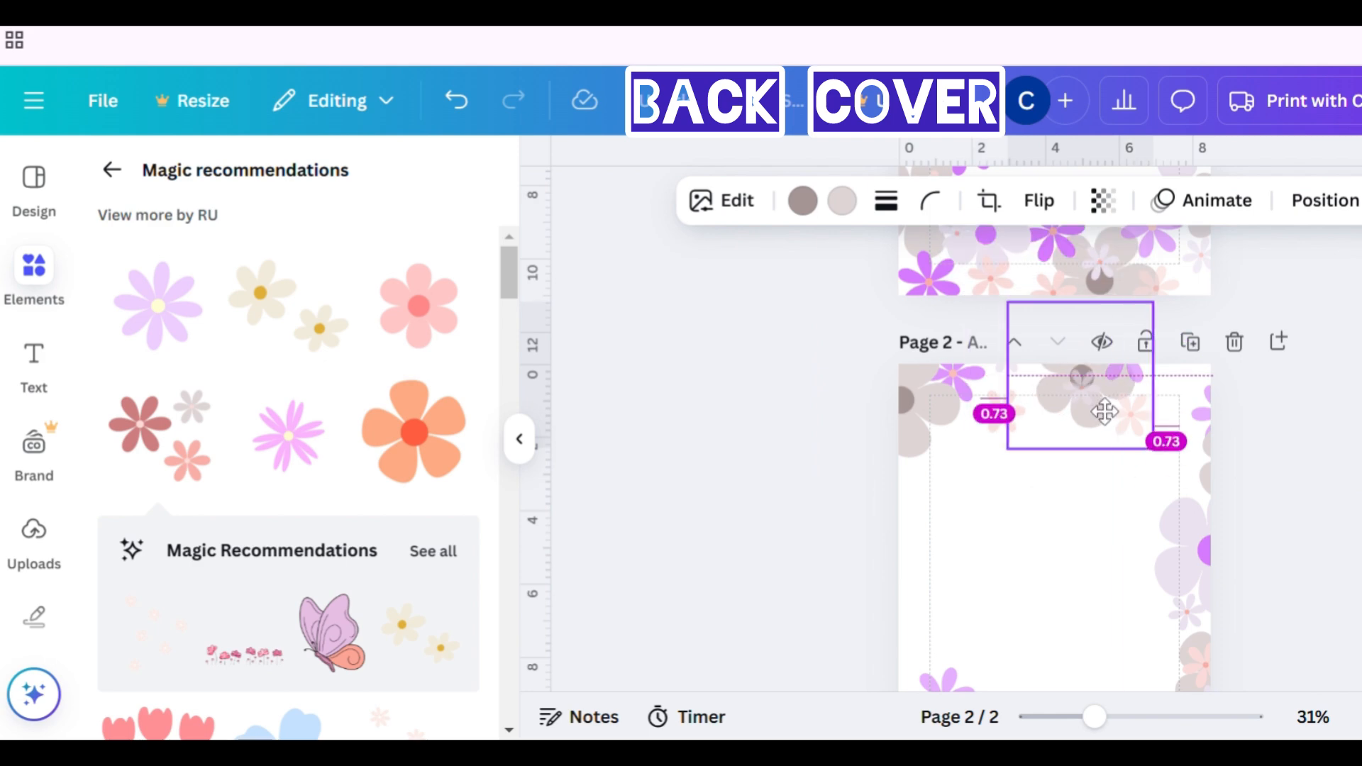
- Bring the top-left coloured cluster on the back page forward and nudge the grey cluster slightly left
click(988, 389)
click(1351, 206)
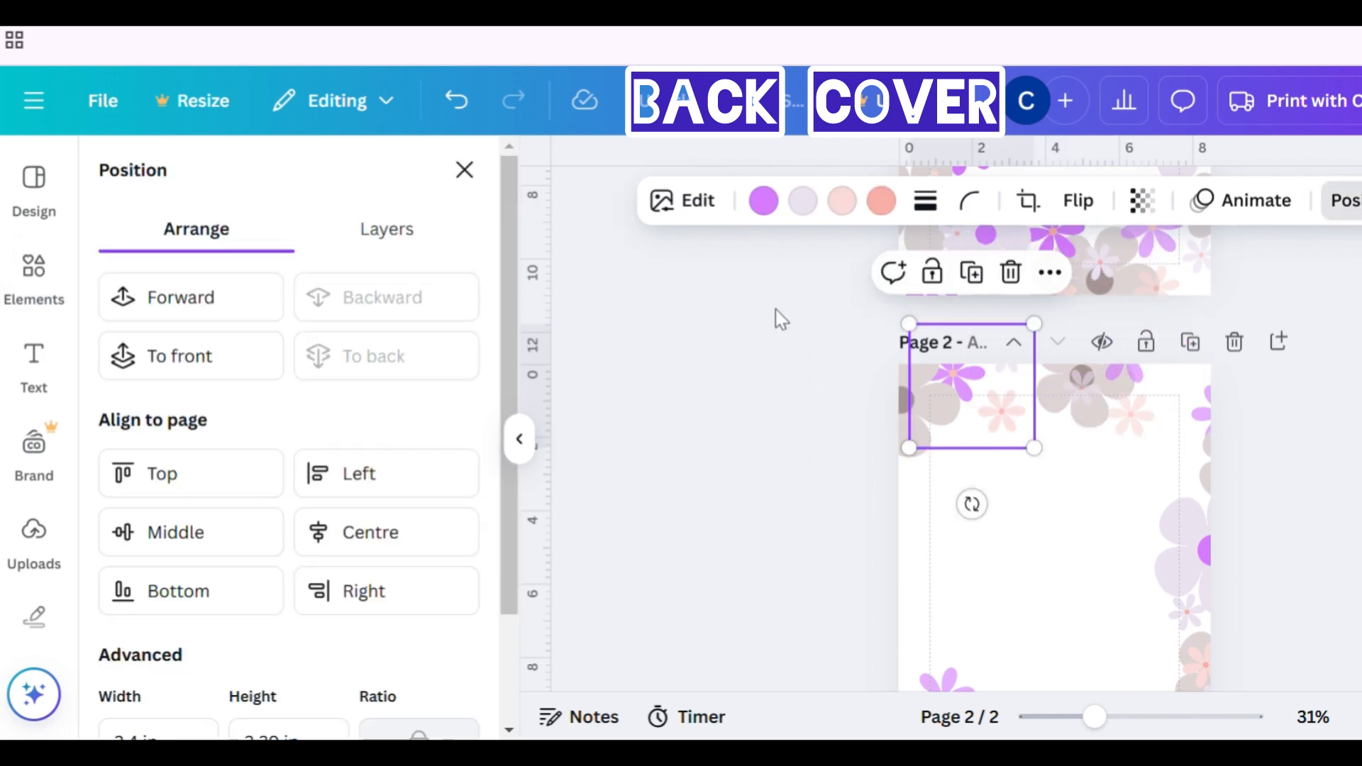
click(242, 312)
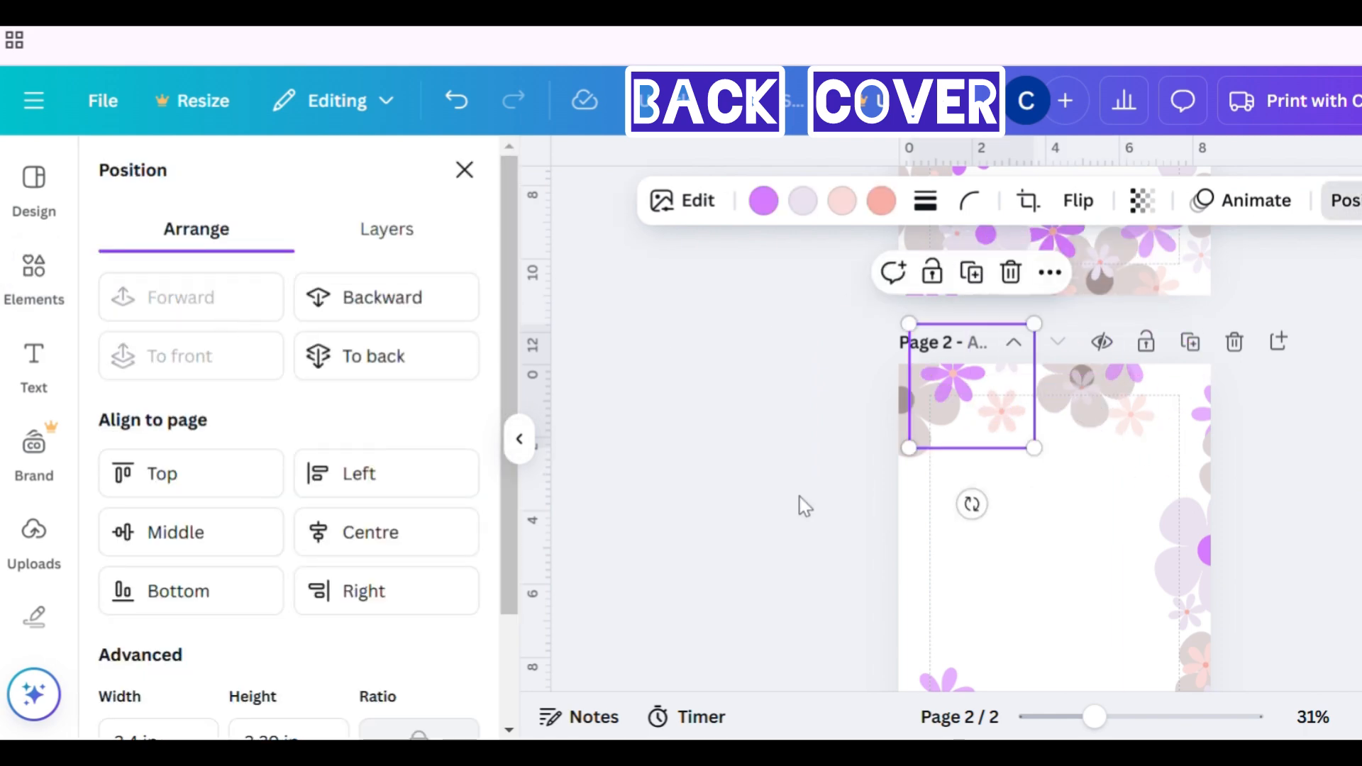
drag(1108, 431, 1072, 435)
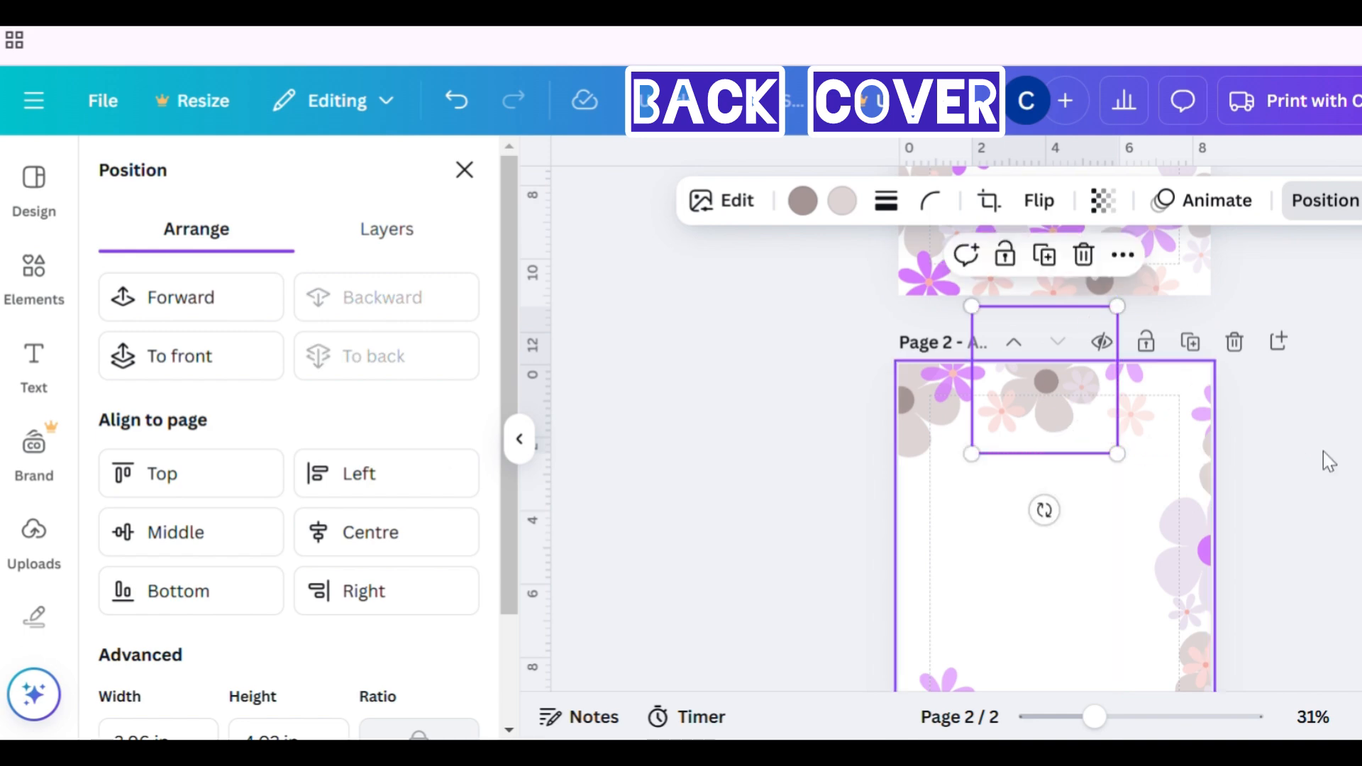
- Recolour the purple flowers of the rotated left-side cluster on the front page to #C69CD8
scroll(1055, 458, up, 5)
scroll(1055, 459, down, 2)
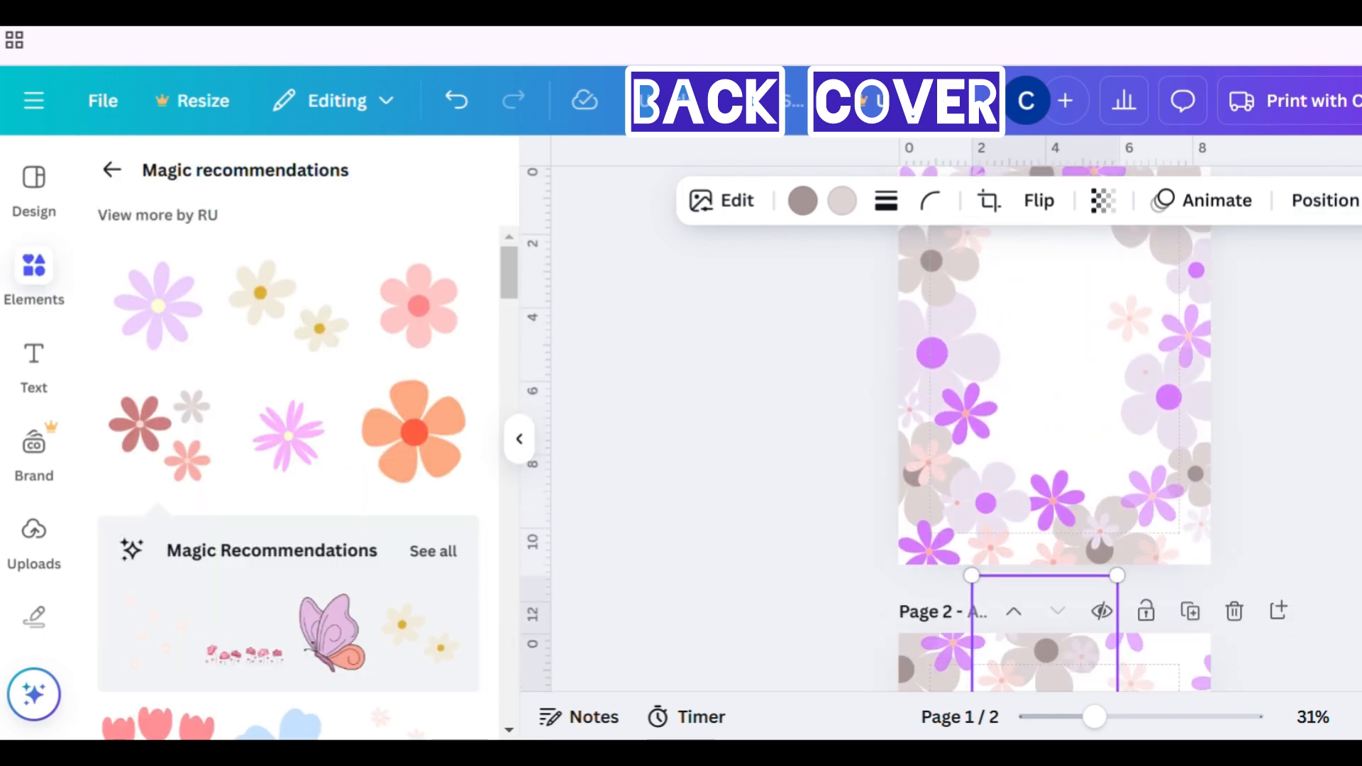
scroll(1054, 458, up, 2)
scroll(1054, 458, down, 2)
click(952, 426)
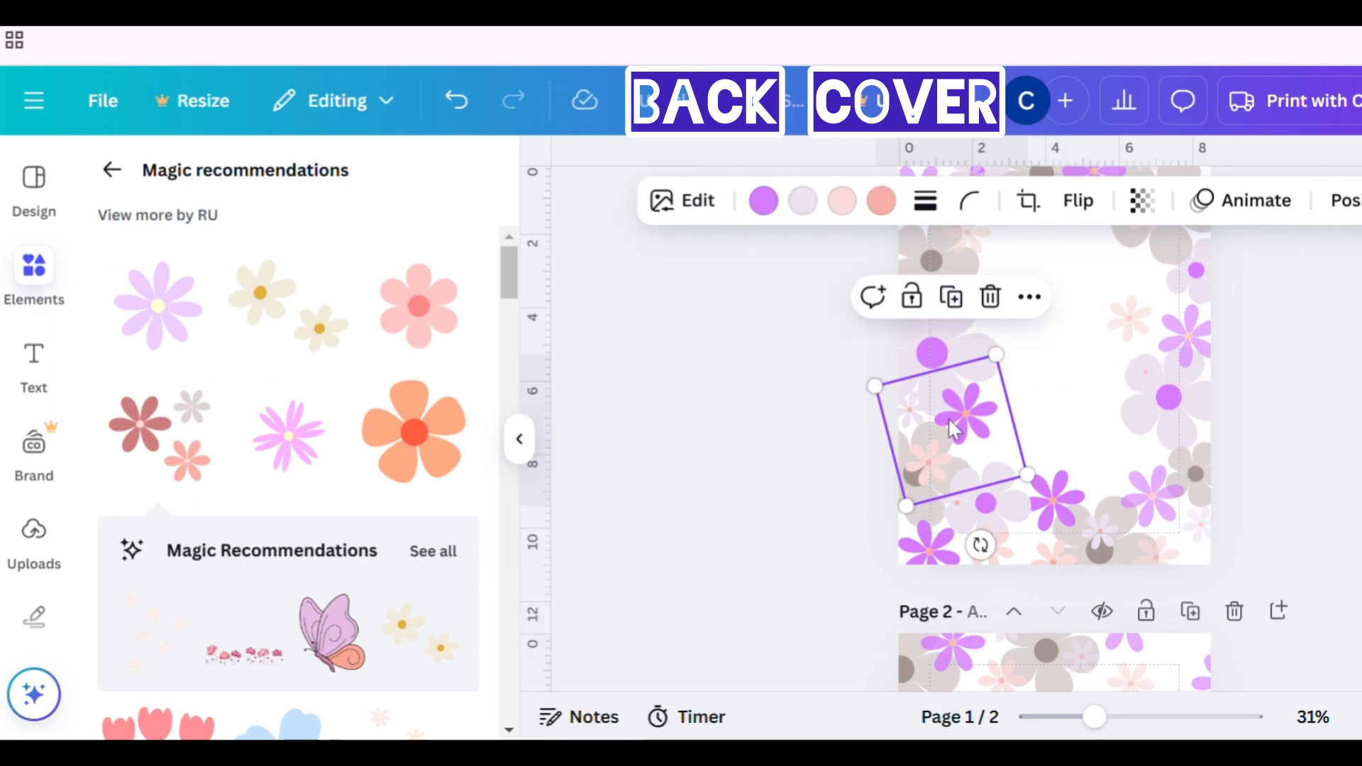
click(763, 201)
click(126, 355)
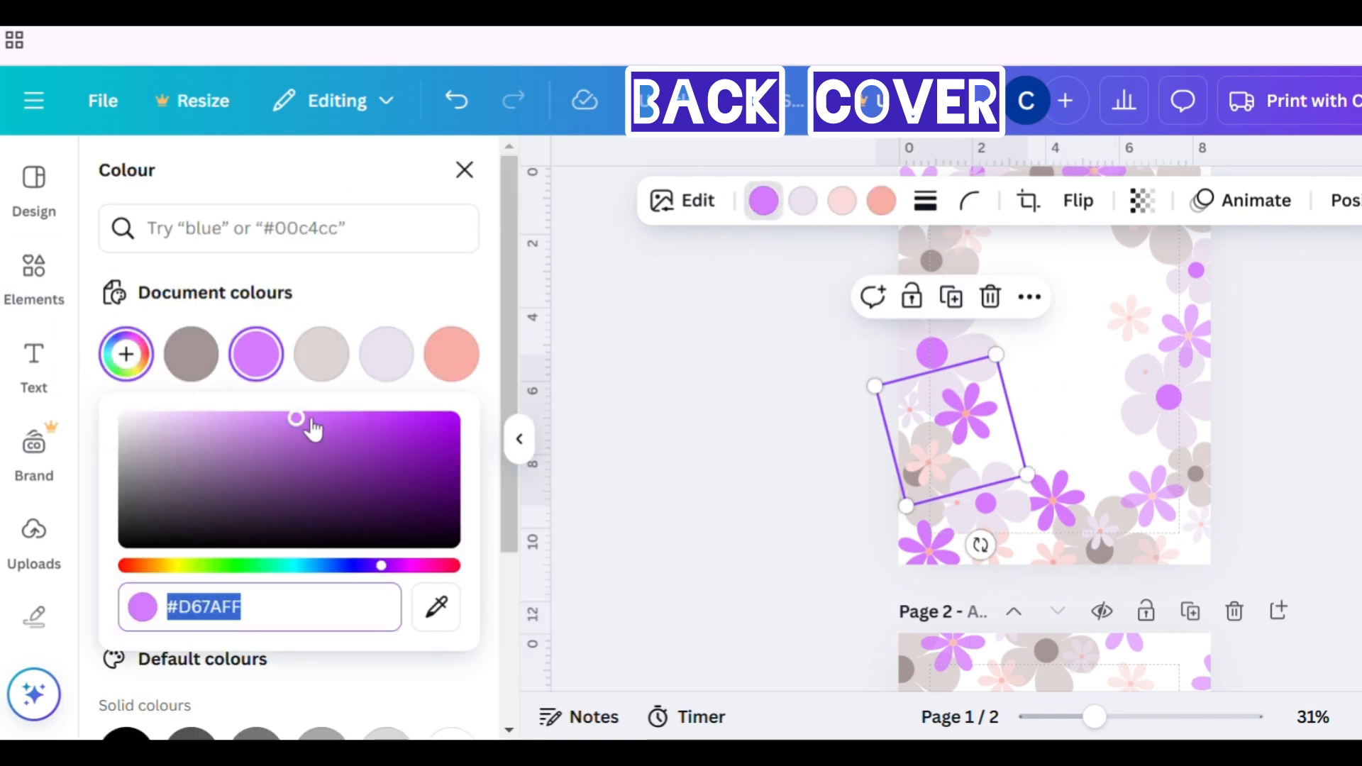
drag(295, 414, 213, 432)
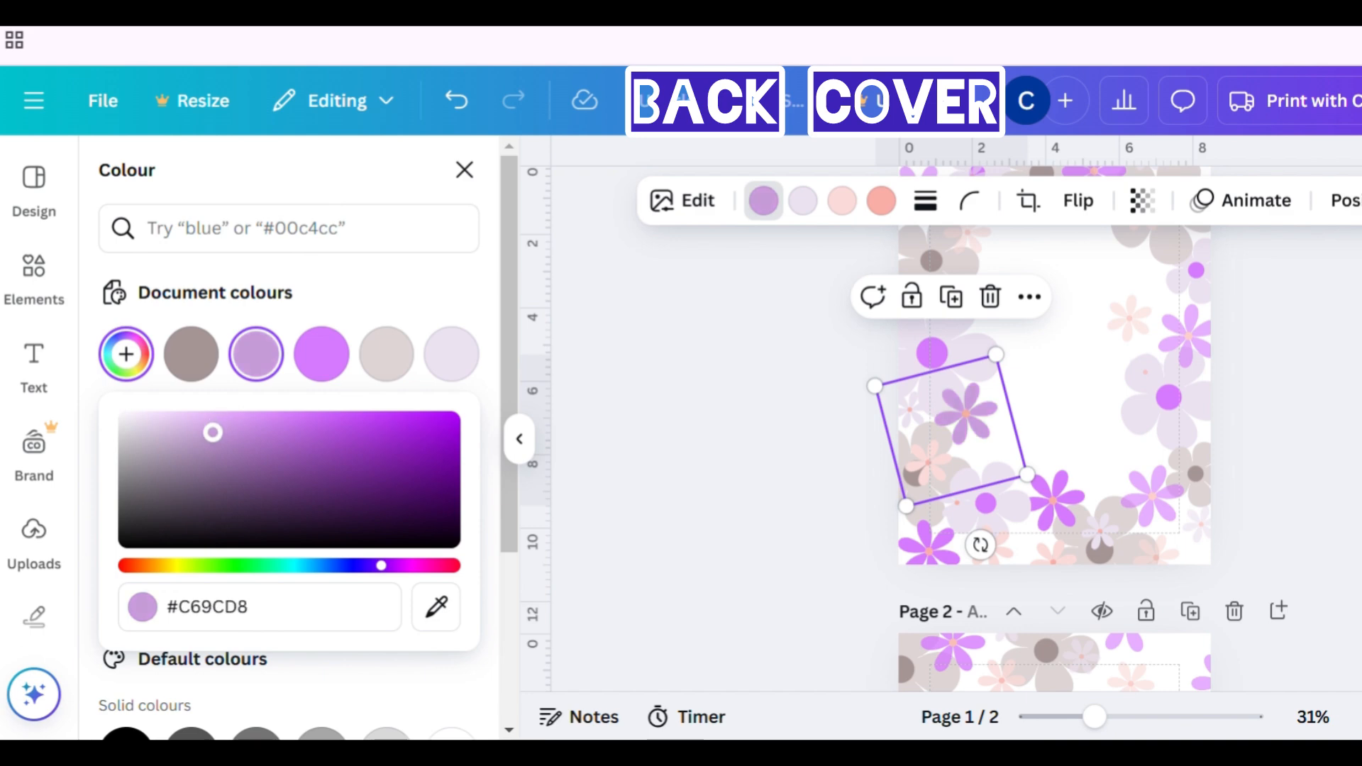
- Apply the #C69CD8 lilac to the purple flowers of the right-side clusters on the front page
click(414, 315)
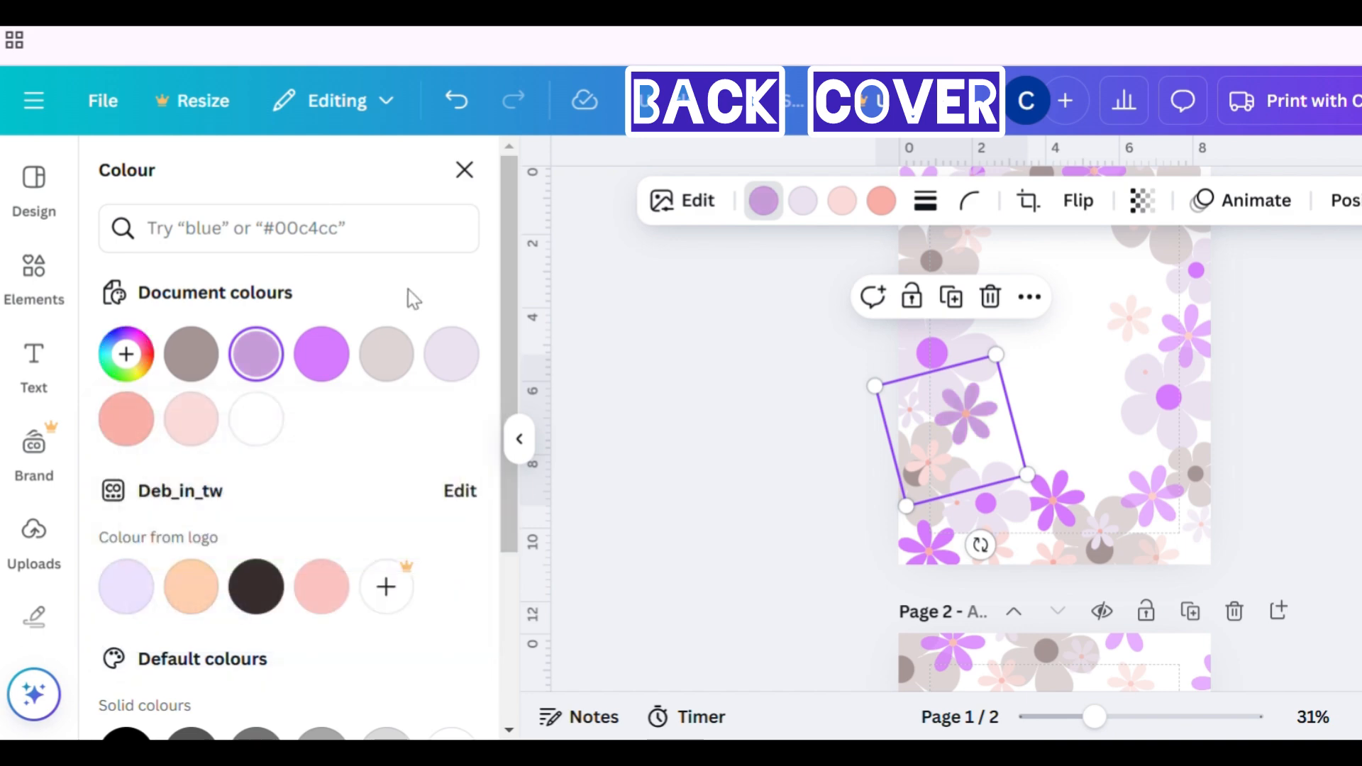
click(1062, 537)
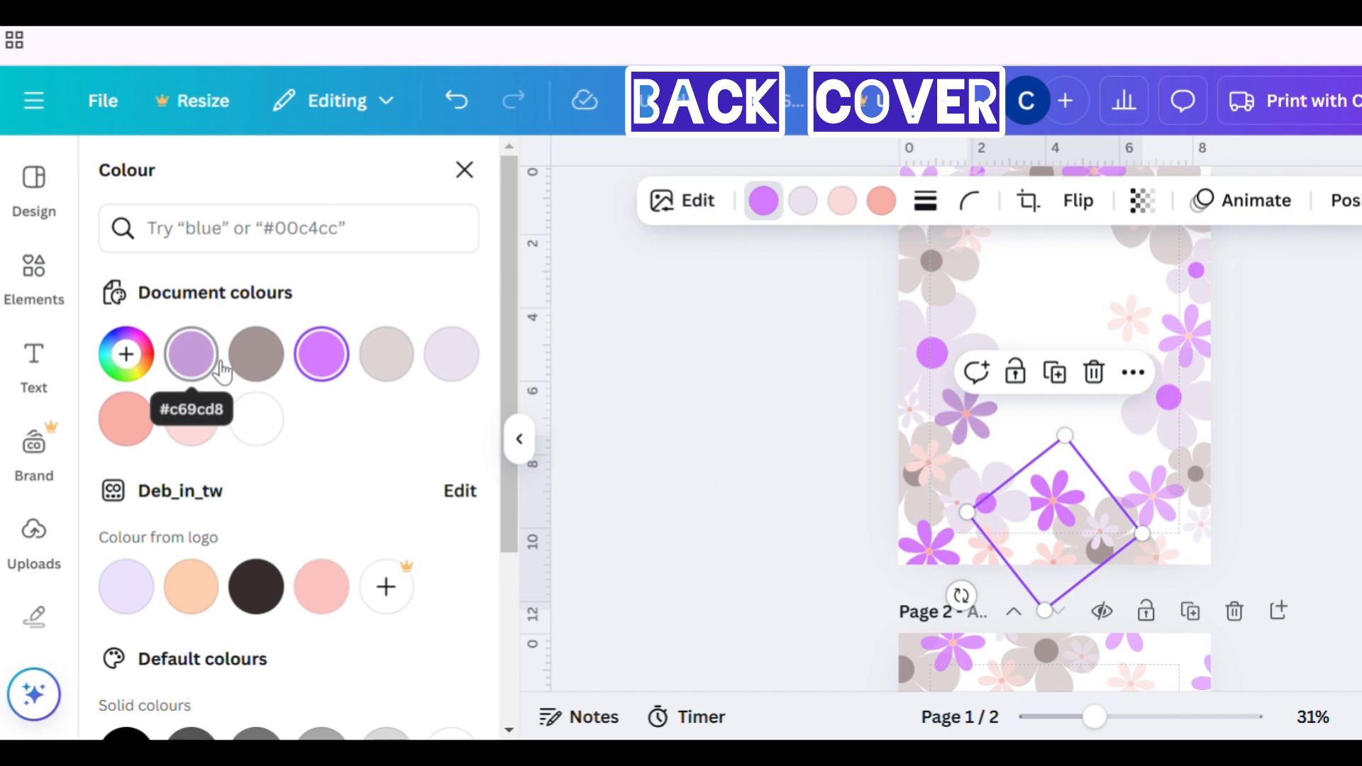
click(1183, 428)
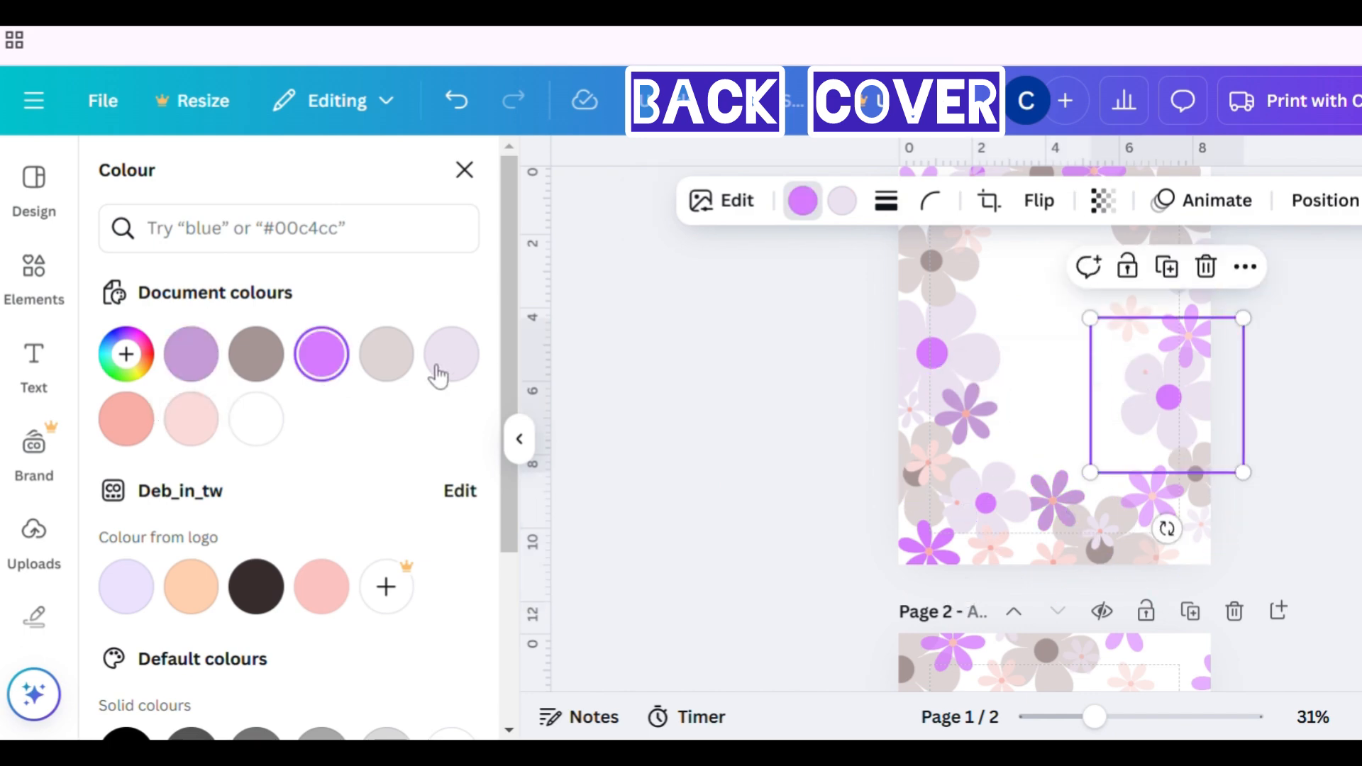
scroll(923, 426, up, 3)
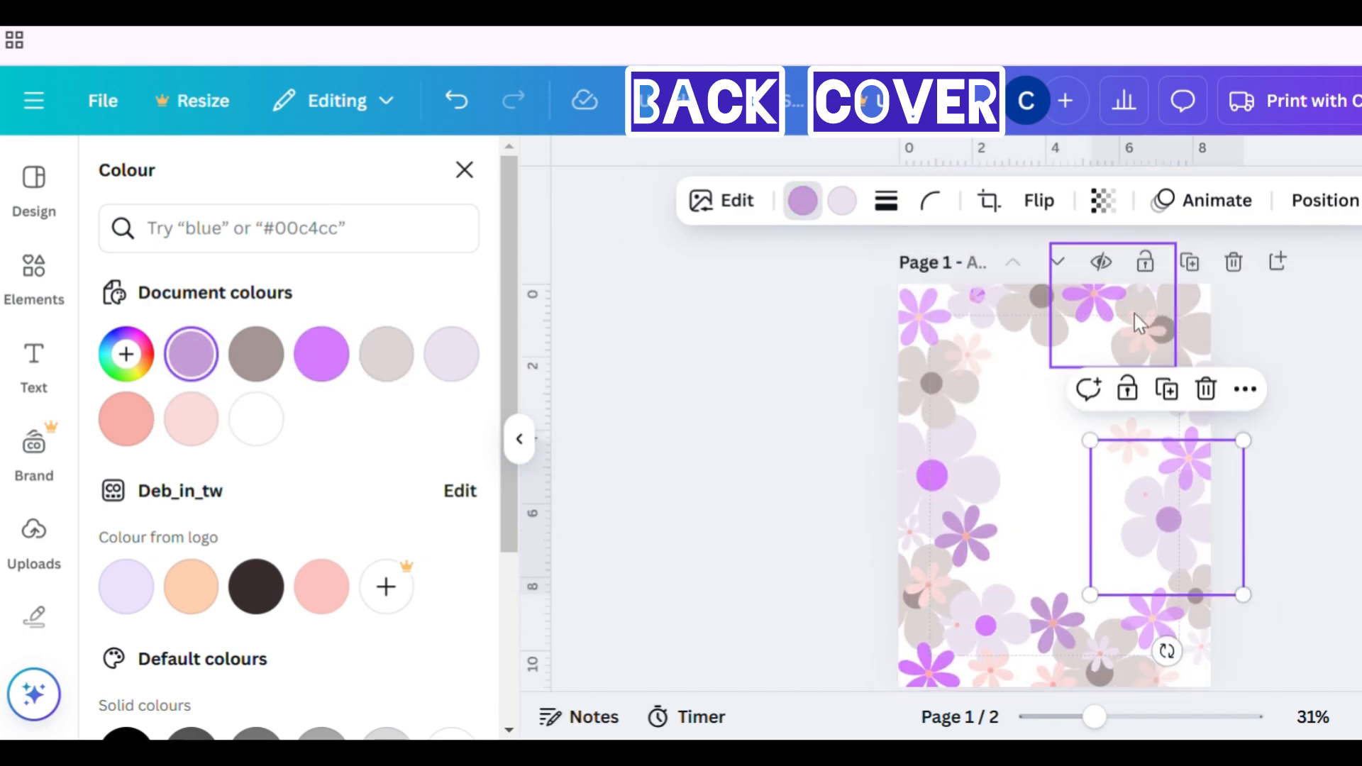
click(1140, 320)
- Recolour the top-left and bottom-right clusters' flowers on the front page to #C69CD8
click(935, 424)
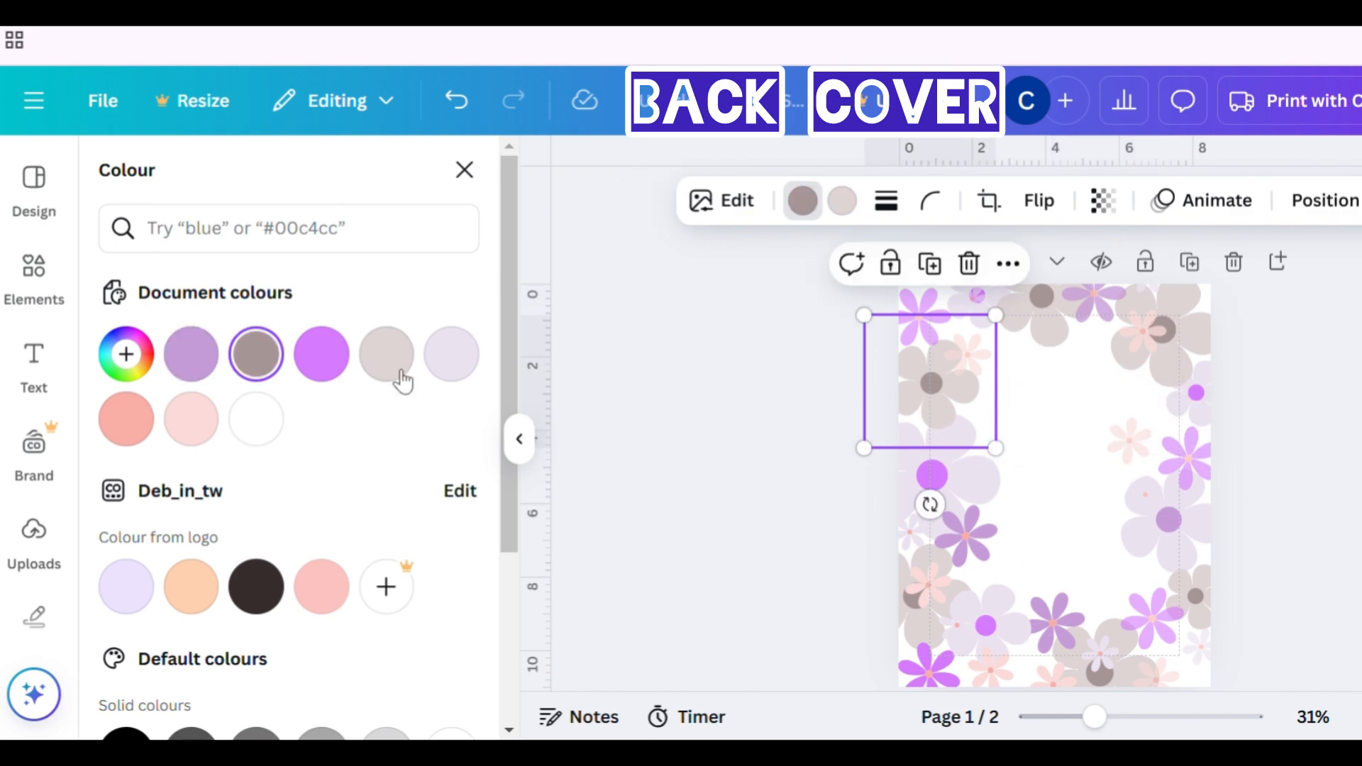
click(211, 369)
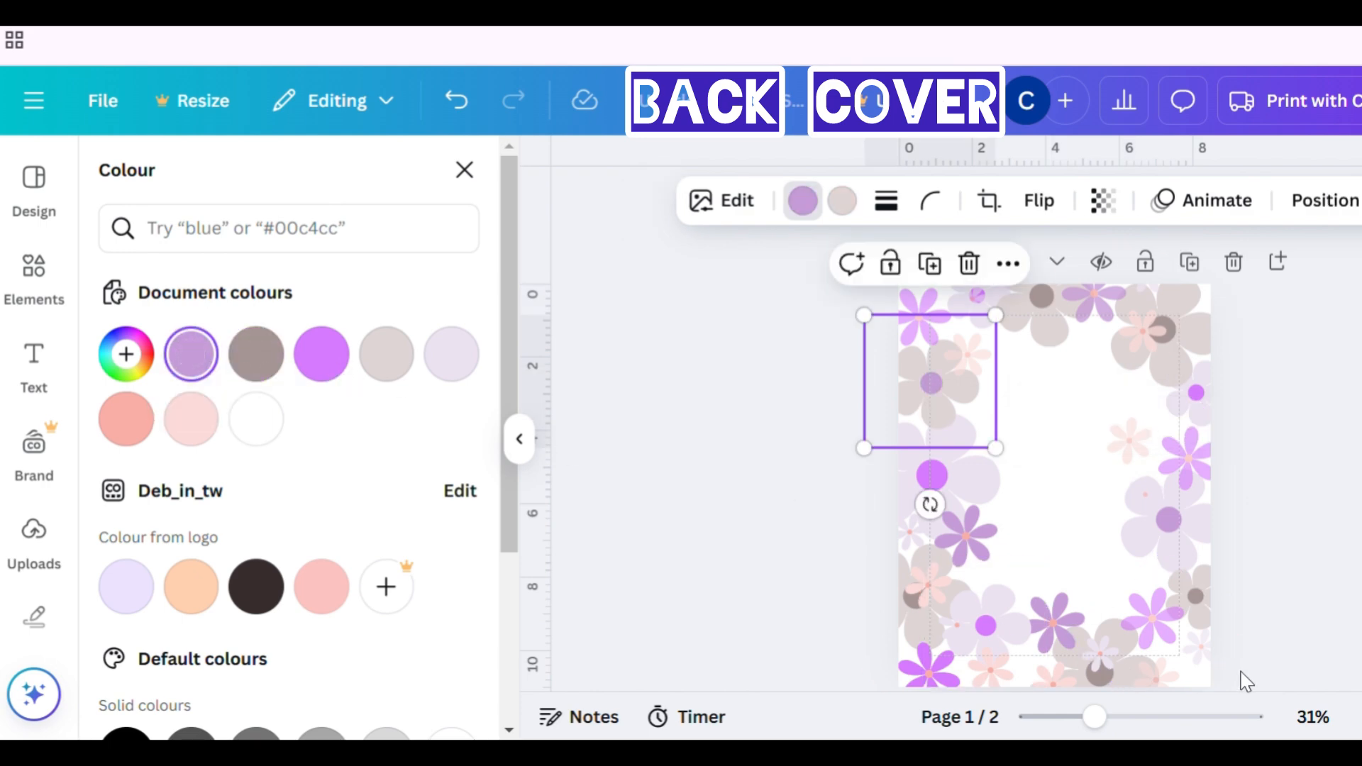
click(1196, 668)
click(186, 357)
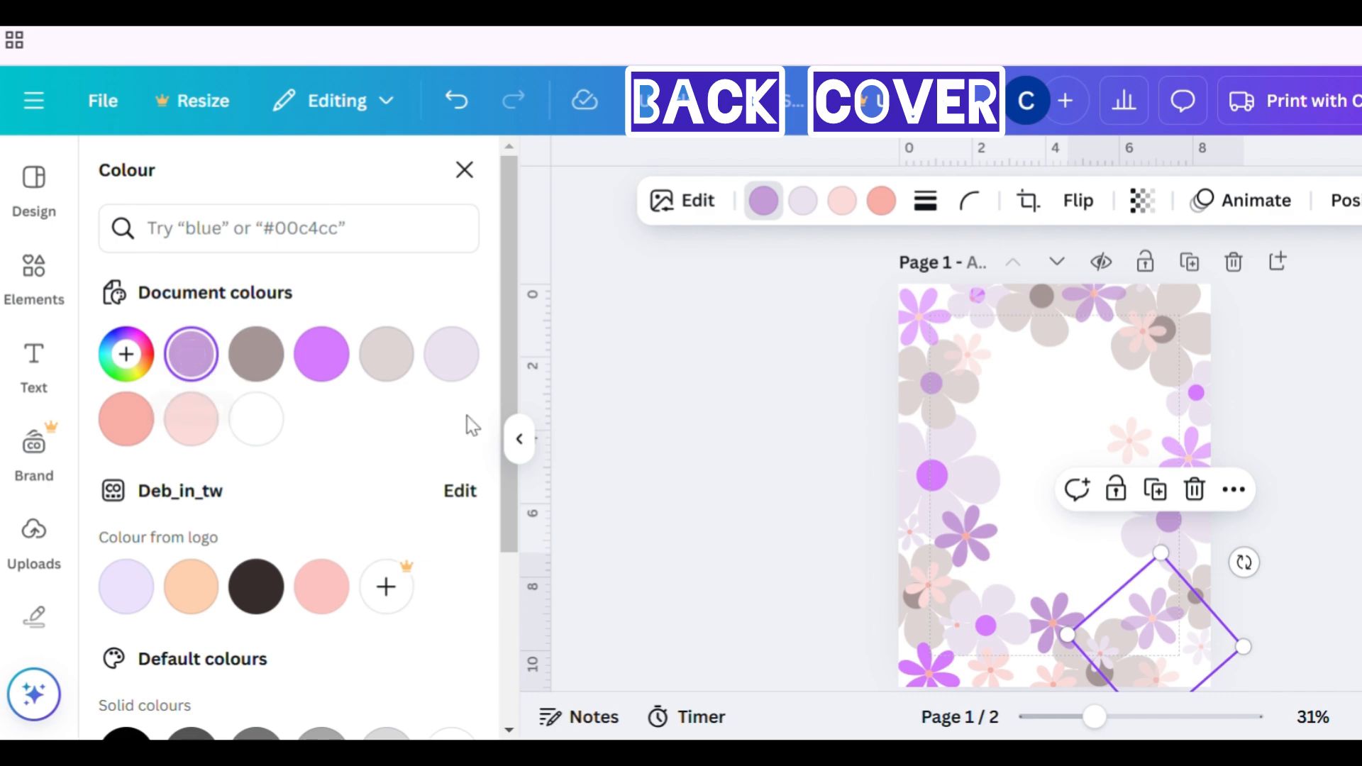
click(916, 412)
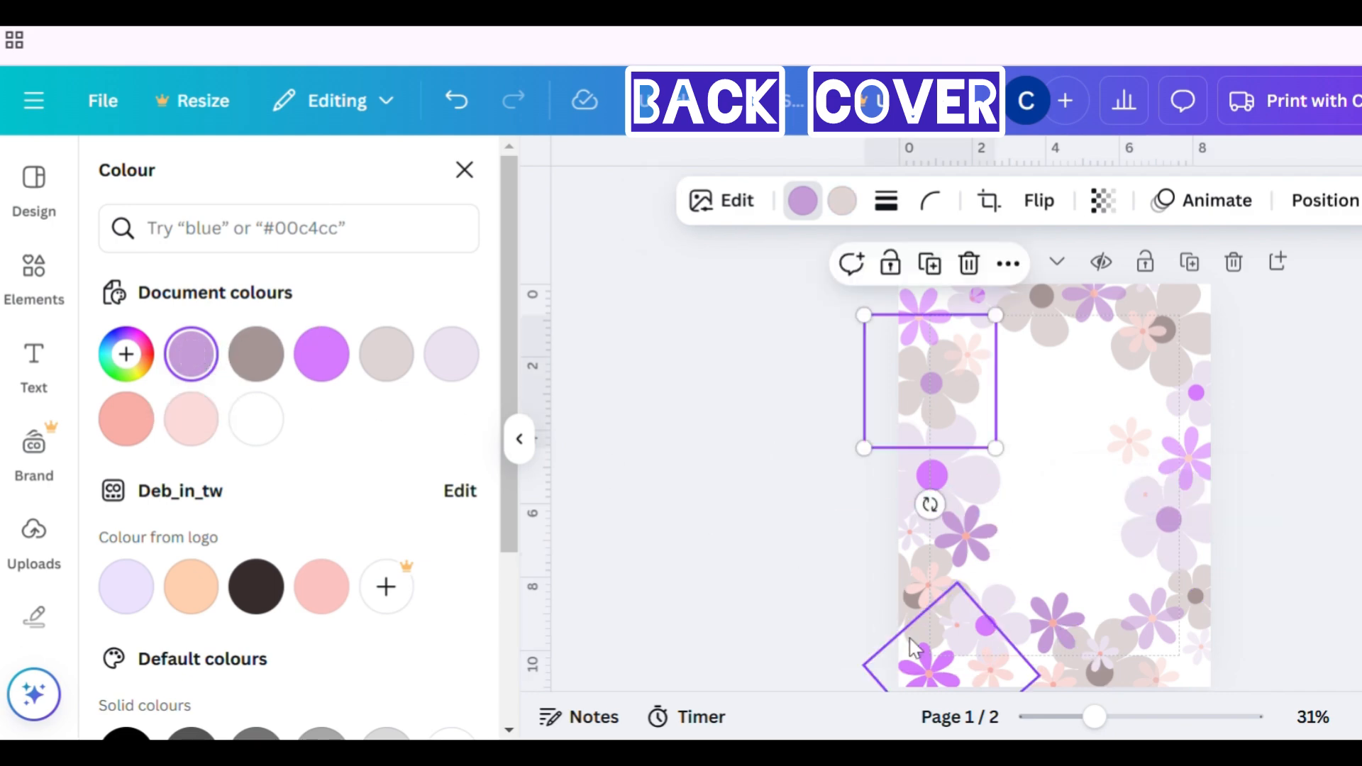
- Recolour the purple flowers of the left-side and lower-left clusters on the front page to #C69CD8
click(718, 534)
click(752, 525)
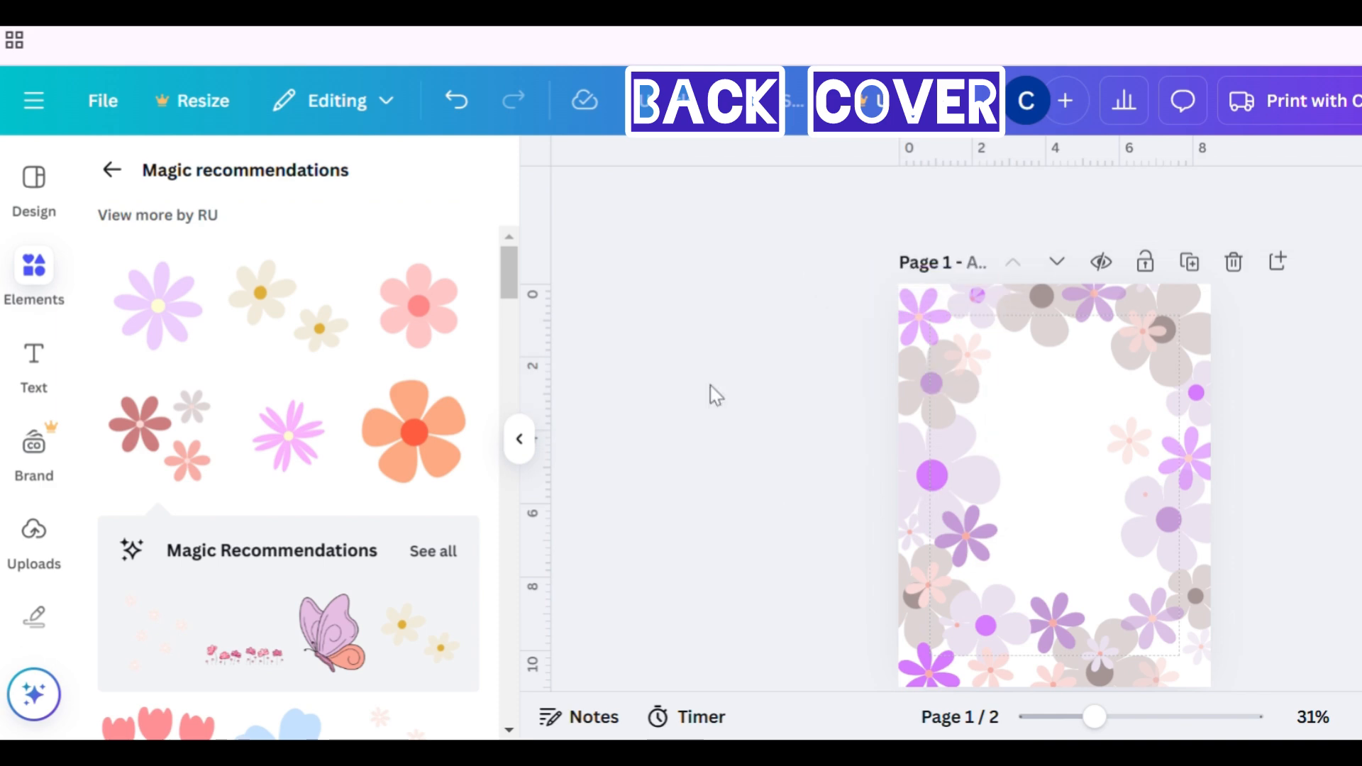
scroll(710, 395, down, 3)
scroll(709, 395, up, 3)
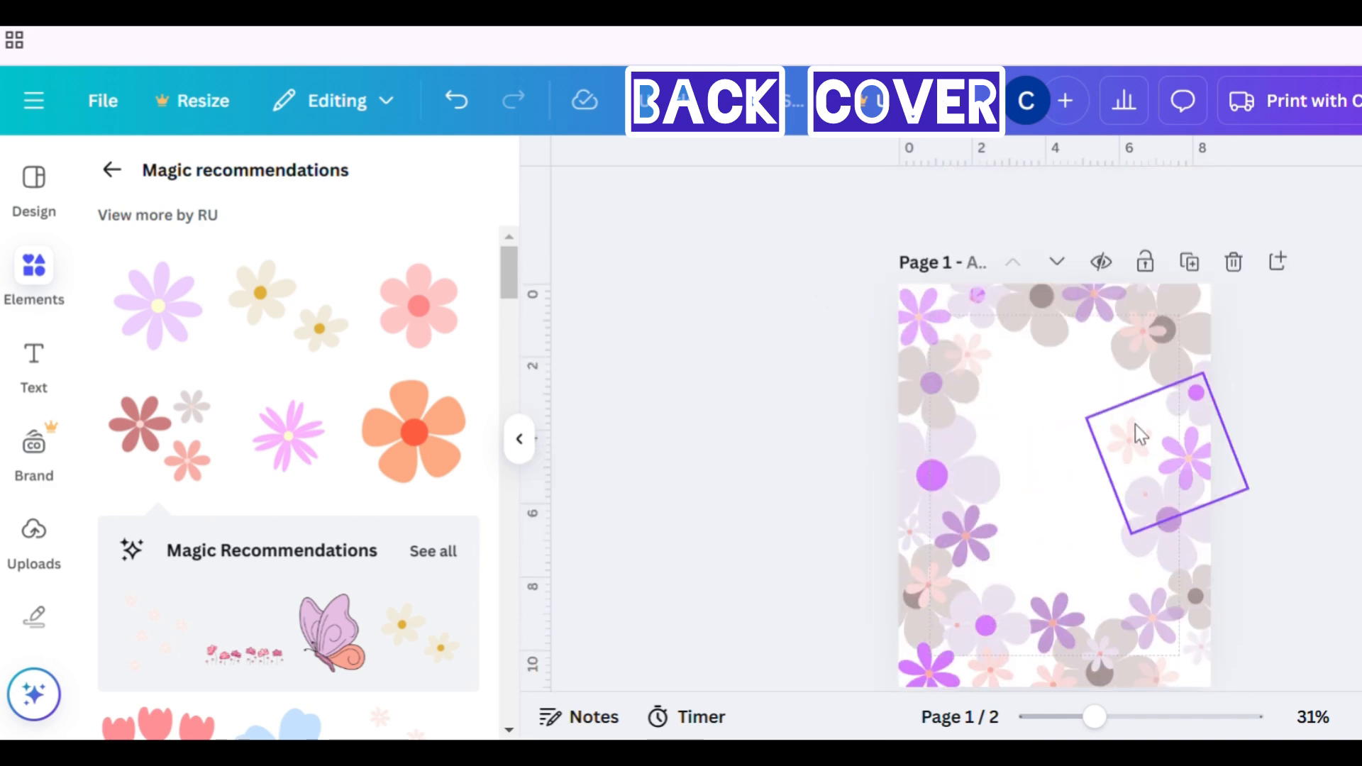
click(921, 476)
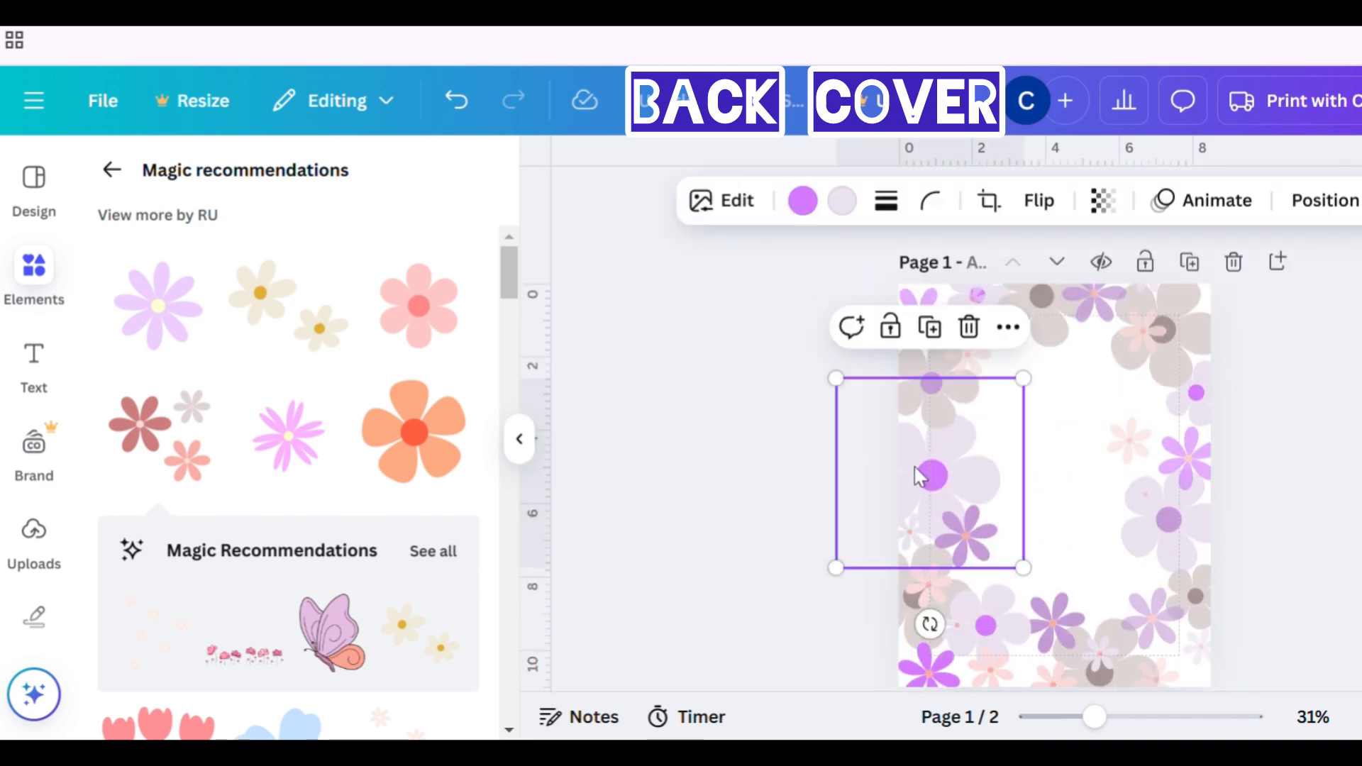
click(802, 201)
click(256, 354)
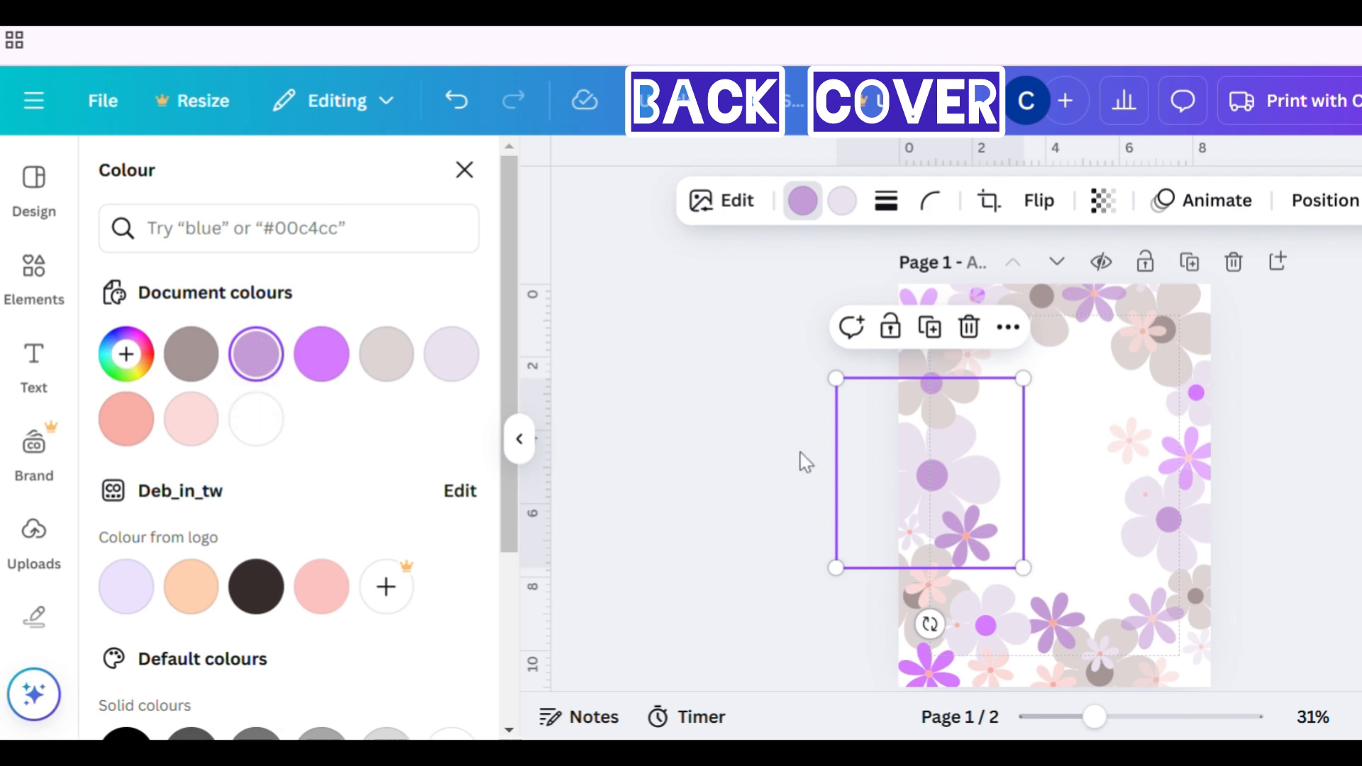
click(938, 420)
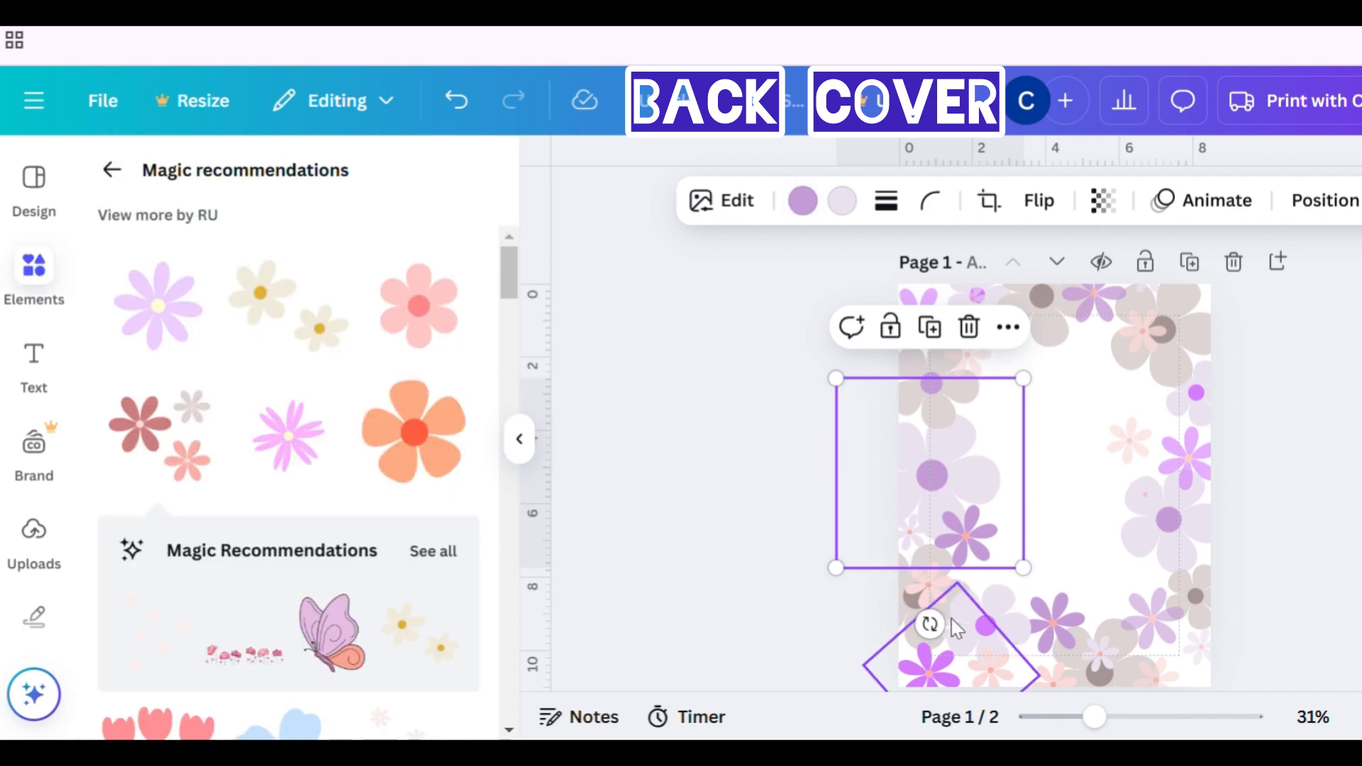
click(1005, 633)
click(802, 201)
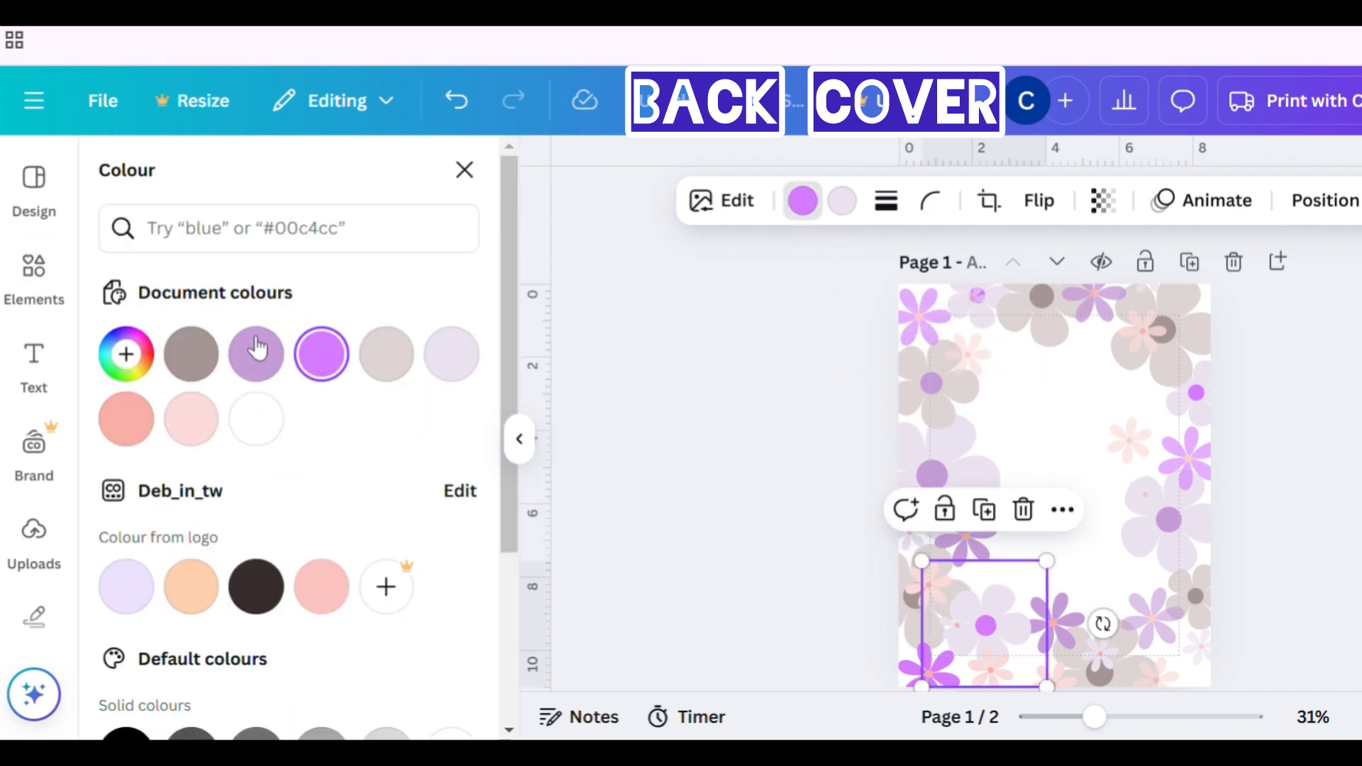
click(256, 354)
- Recolour the rotated bottom-left diamond cluster on the front page to the #C69CD8 lilac
click(820, 526)
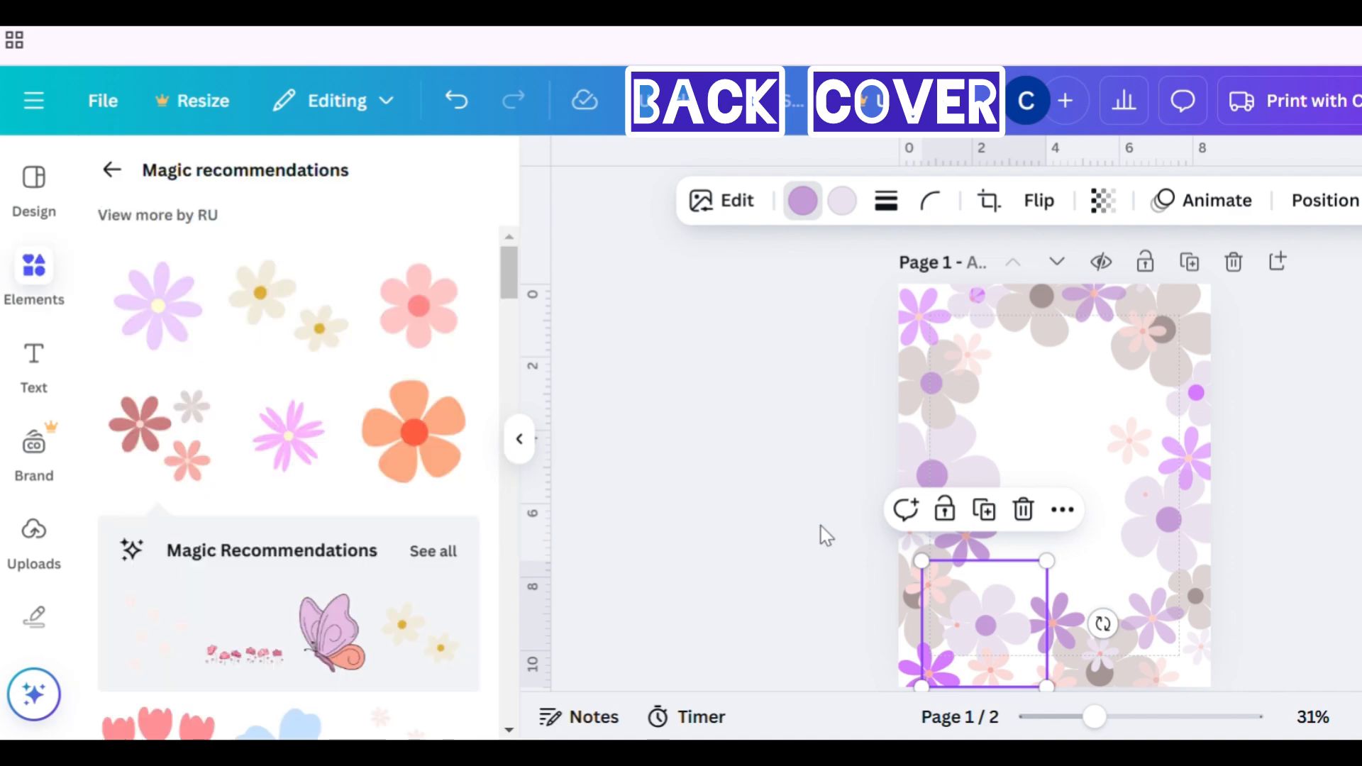
scroll(821, 526, down, 1)
click(958, 562)
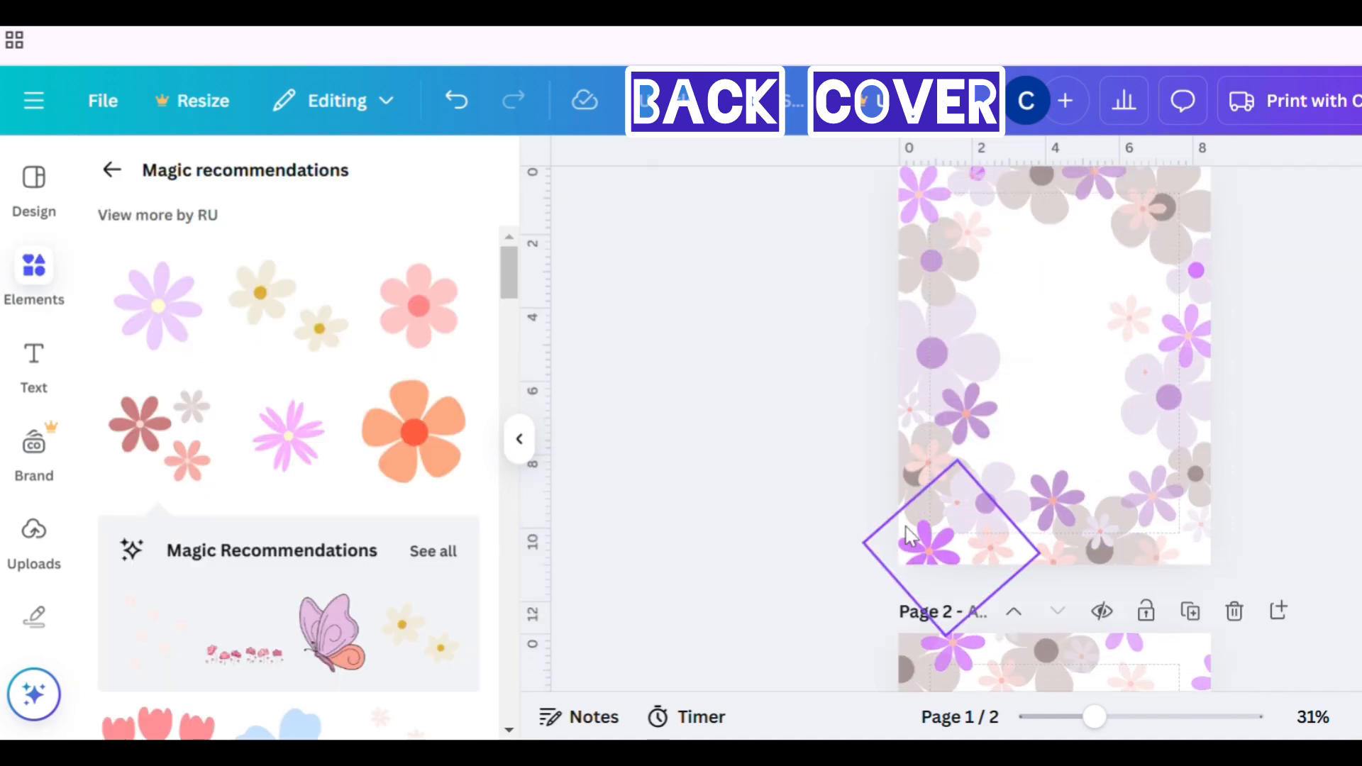
click(763, 201)
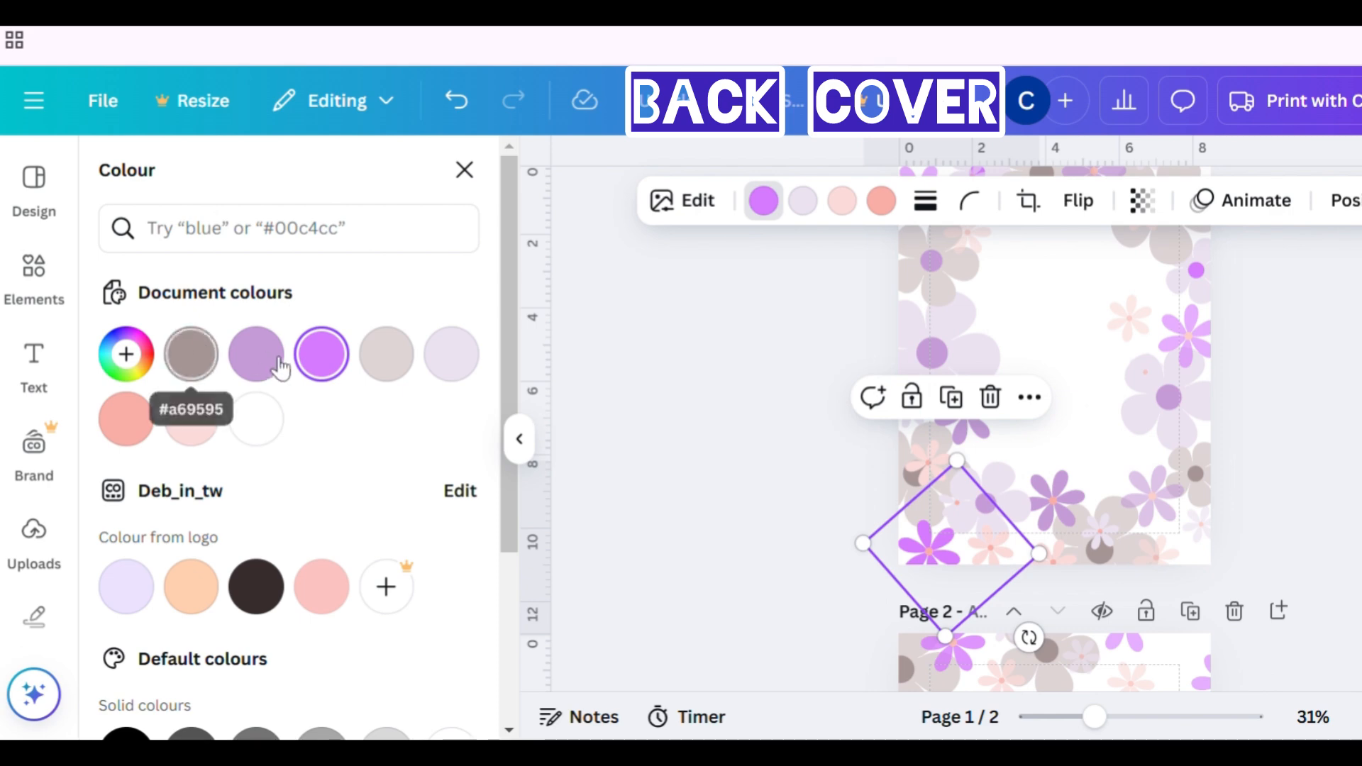
click(255, 353)
click(779, 491)
- Apply the #C69CD8 lilac to the purple flowers of the back page's corner clusters and close the colour panel
scroll(779, 491, up, 1)
scroll(779, 491, down, 5)
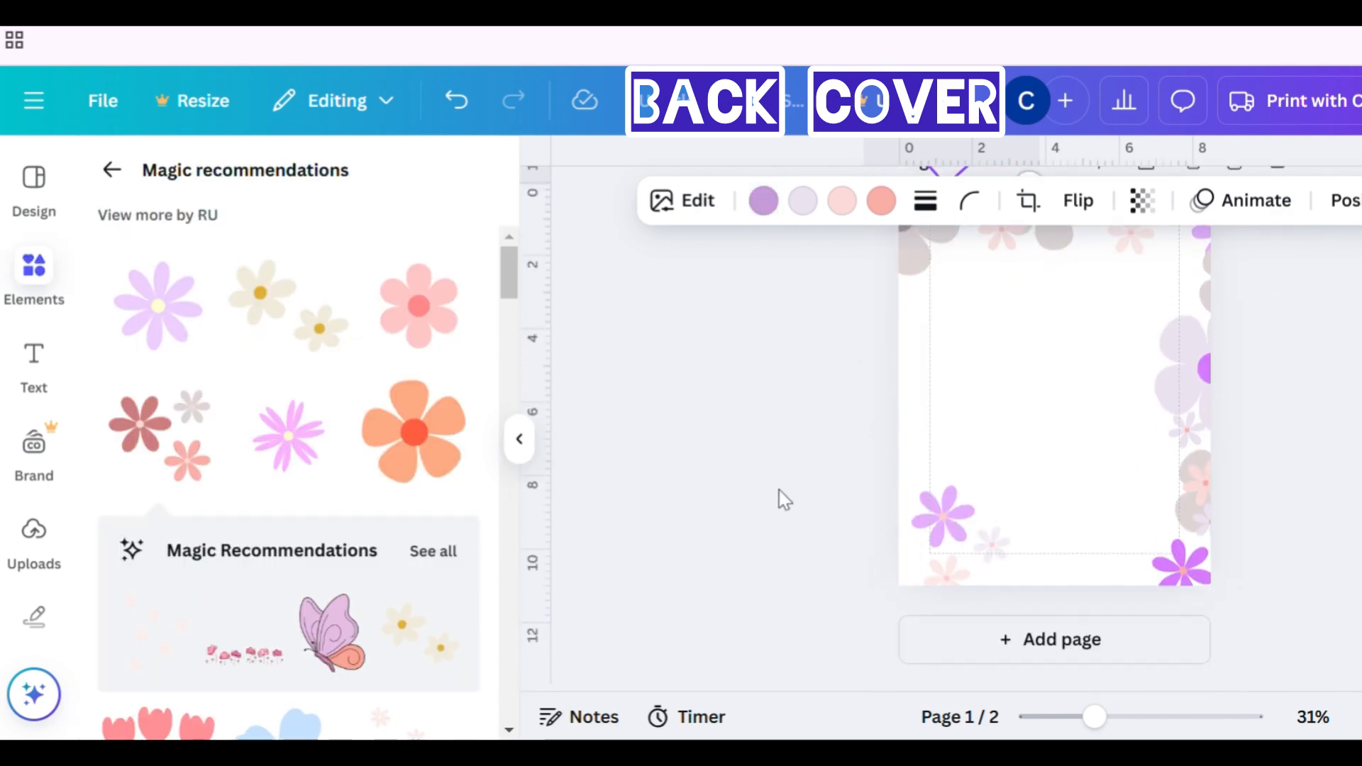
scroll(781, 492, up, 1)
click(967, 332)
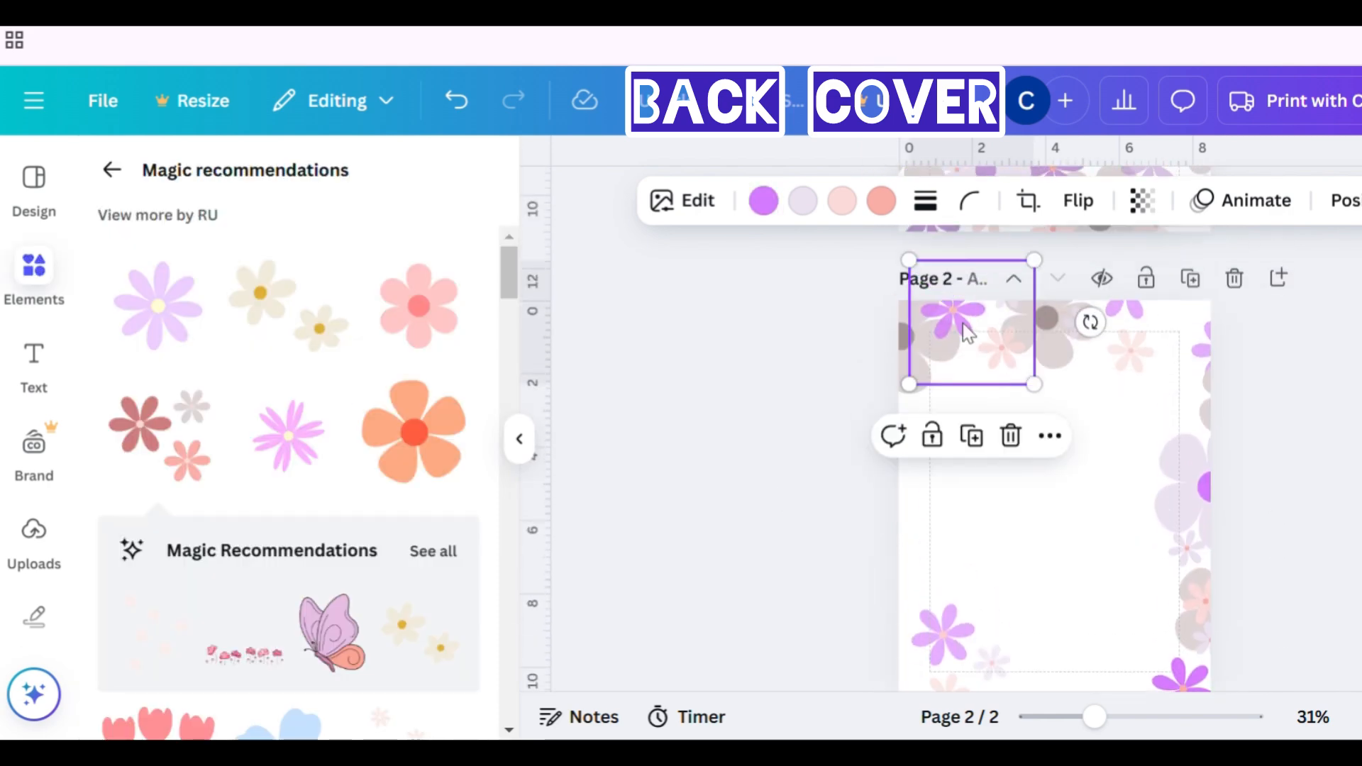
click(764, 200)
click(1183, 502)
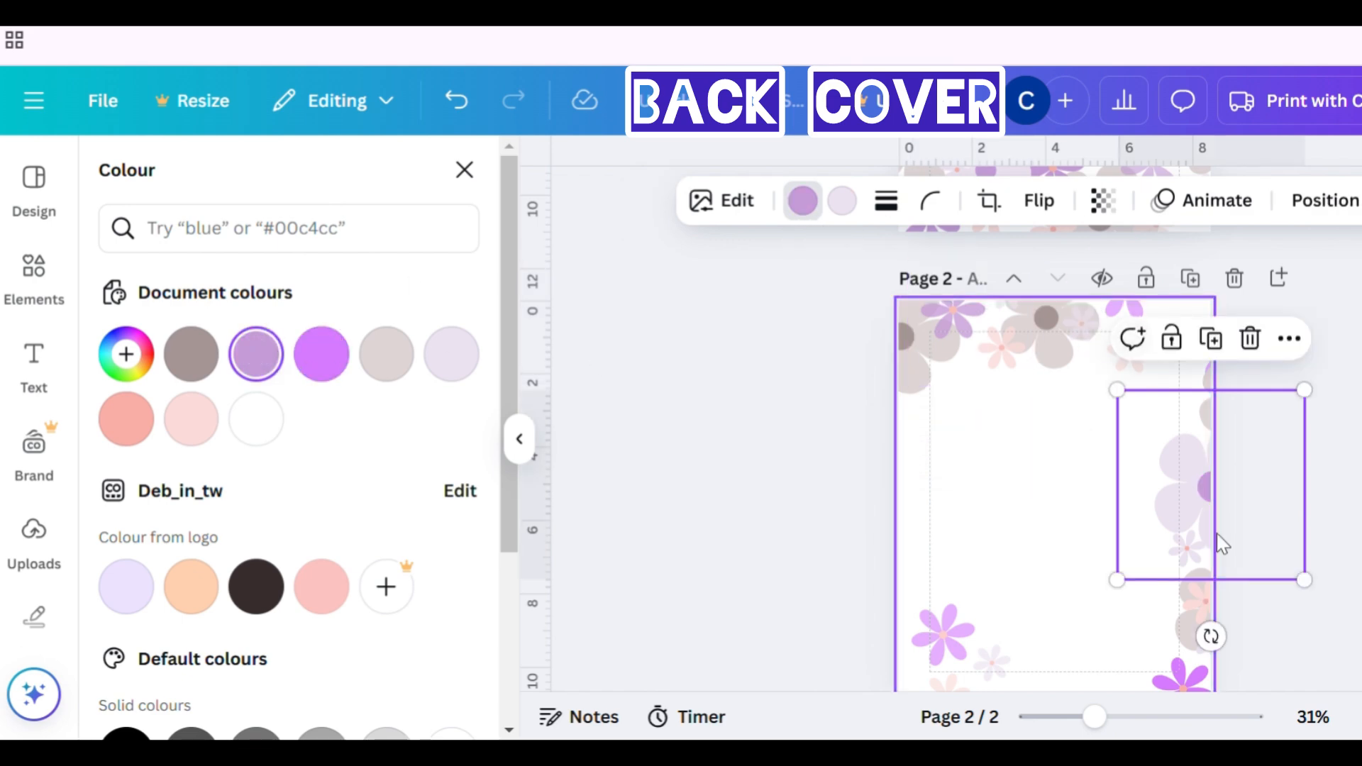
click(926, 654)
click(256, 354)
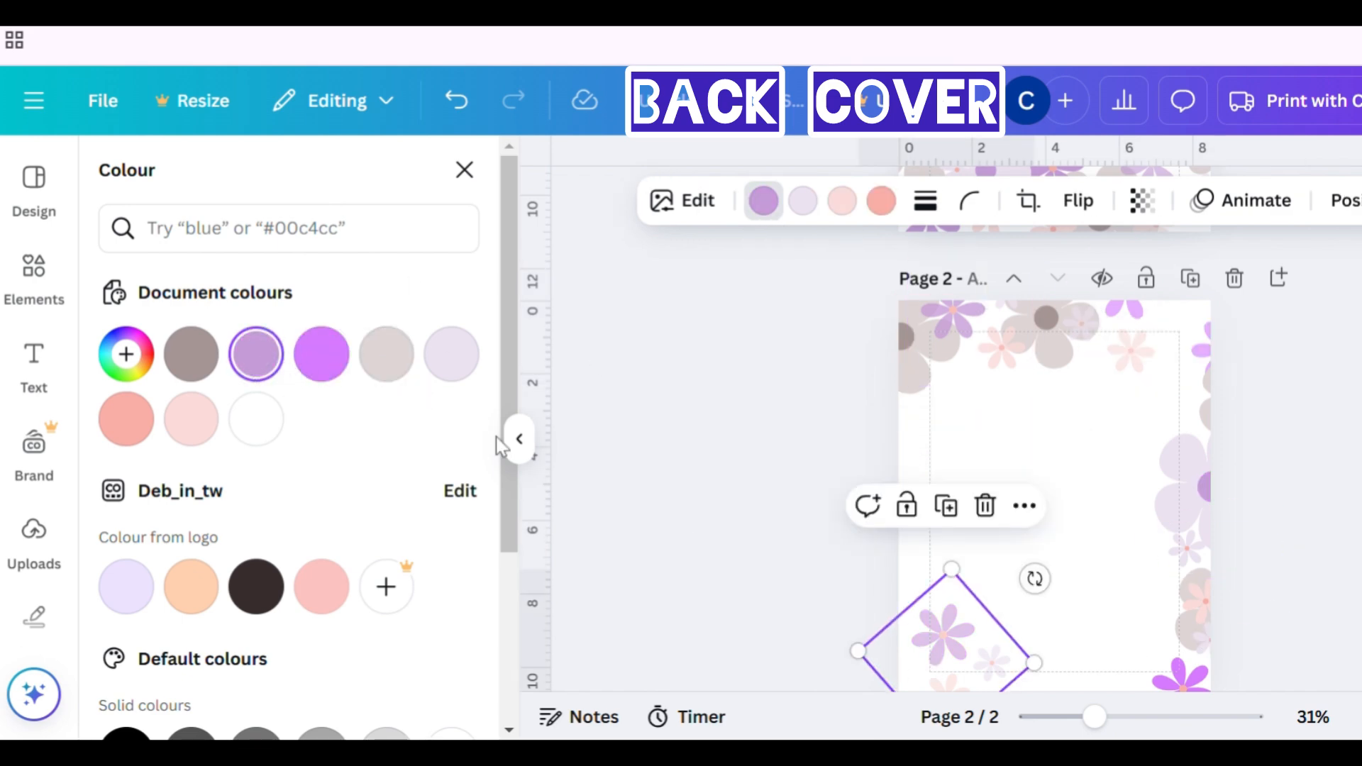
click(1158, 683)
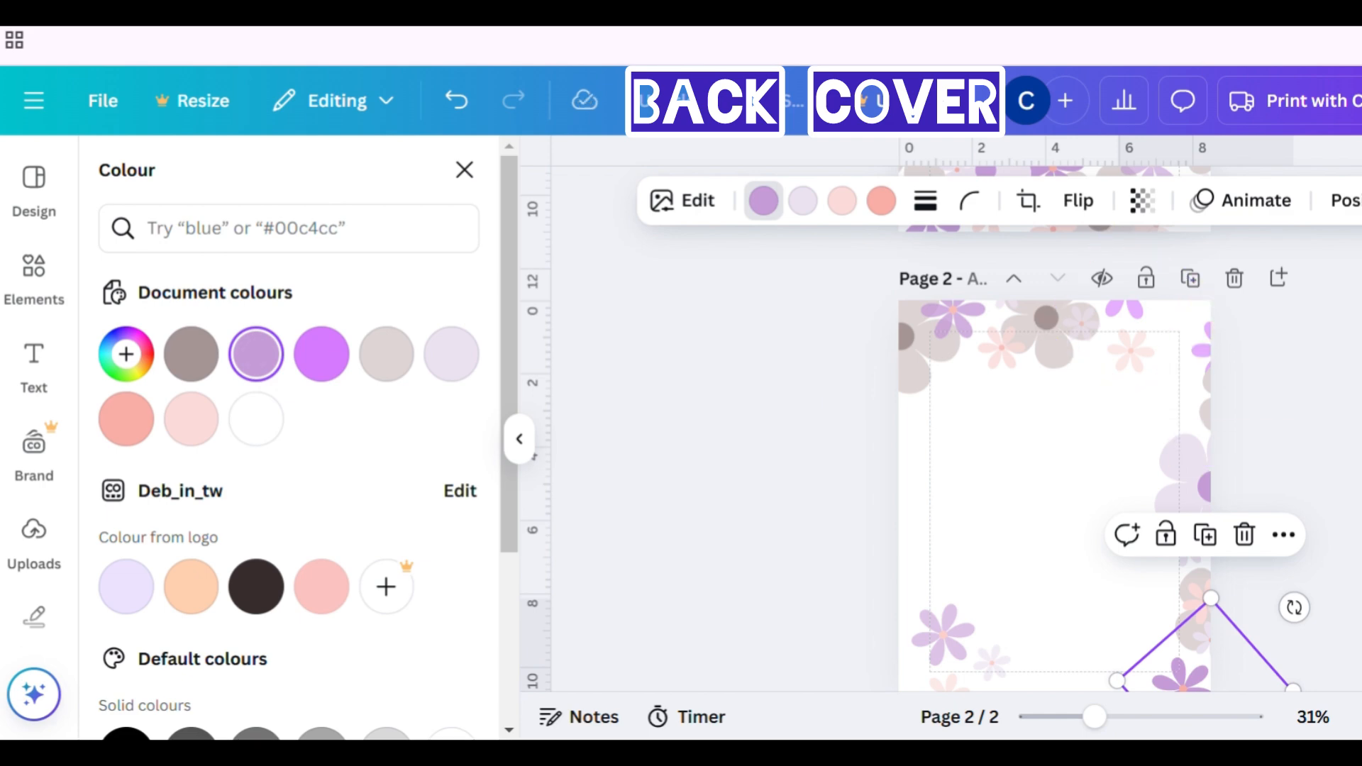
click(465, 170)
- Paste a copy of the large lilac flower cluster onto the back page, rotate it and place it at the bottom-left corner
scroll(1019, 466, up, 6)
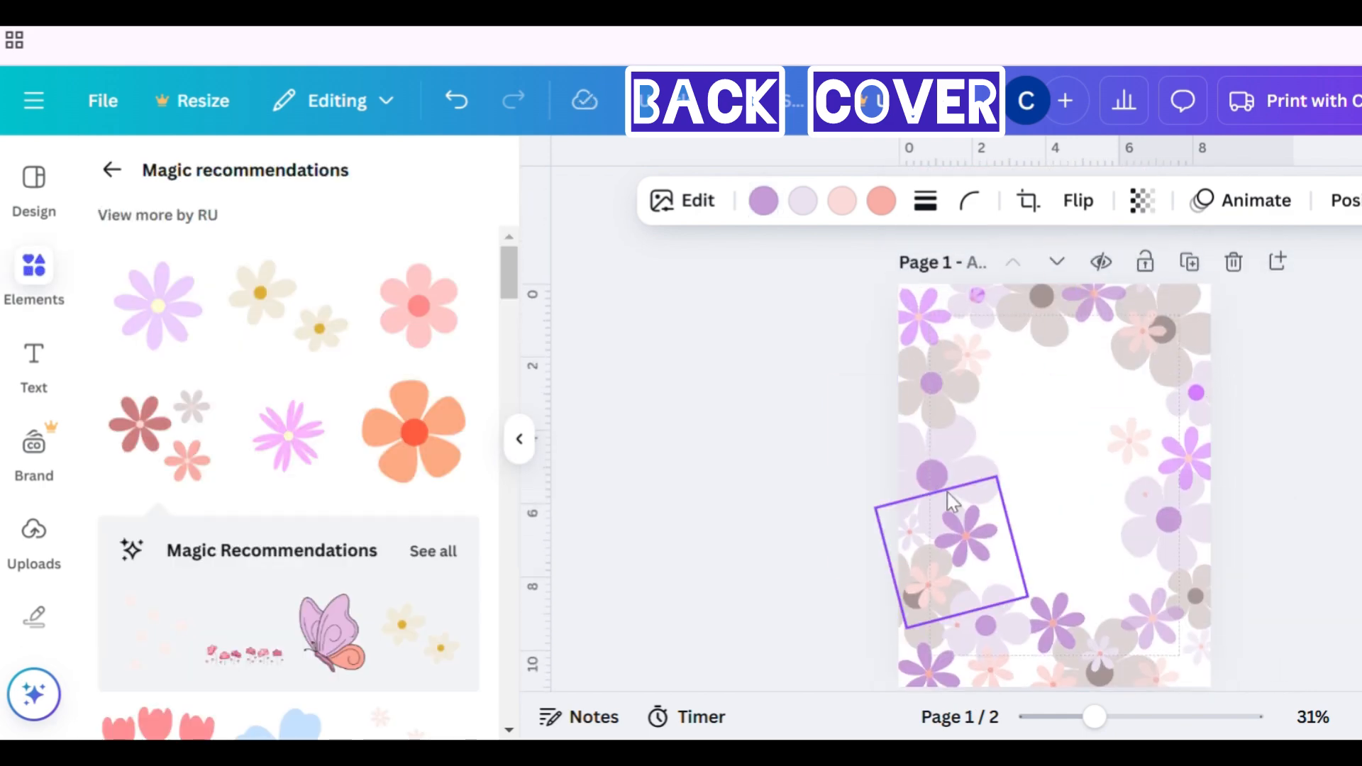
click(934, 465)
scroll(936, 461, down, 6)
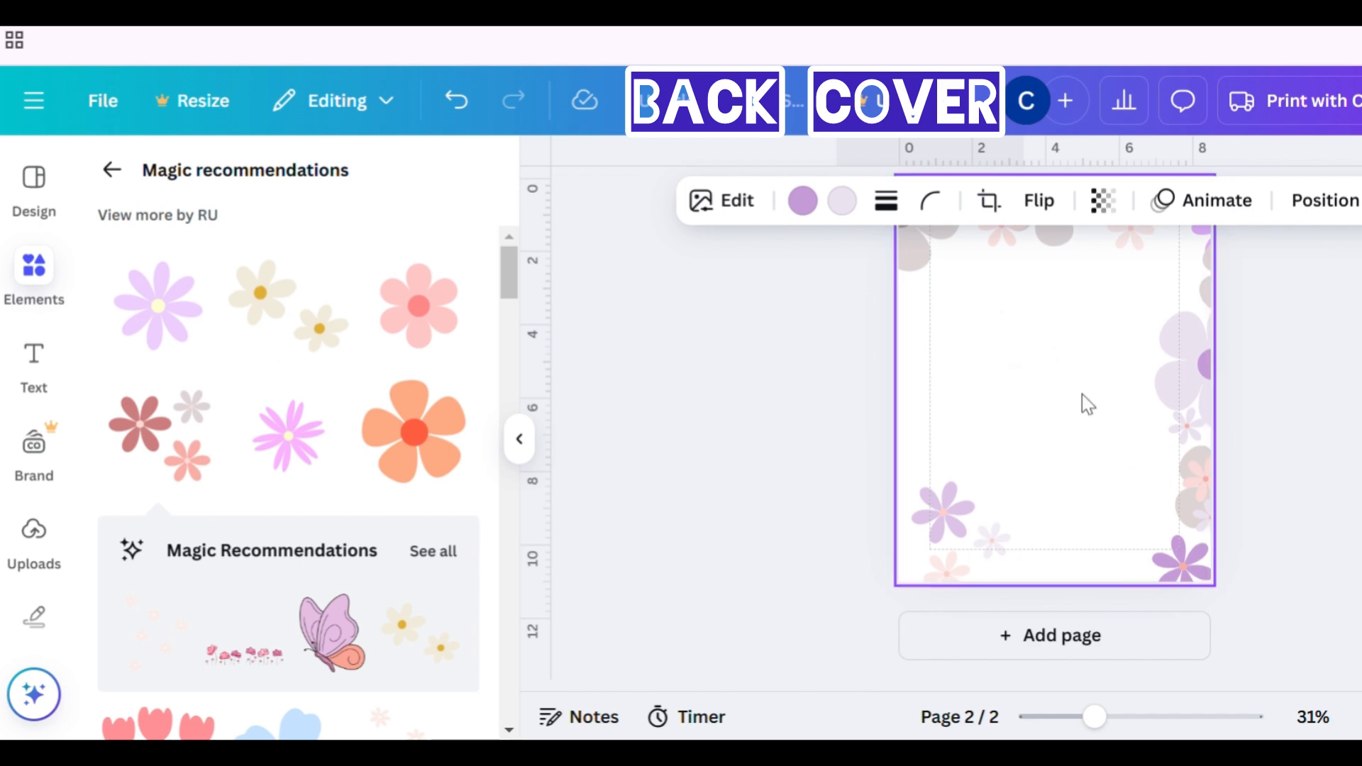
key(ctrl+v)
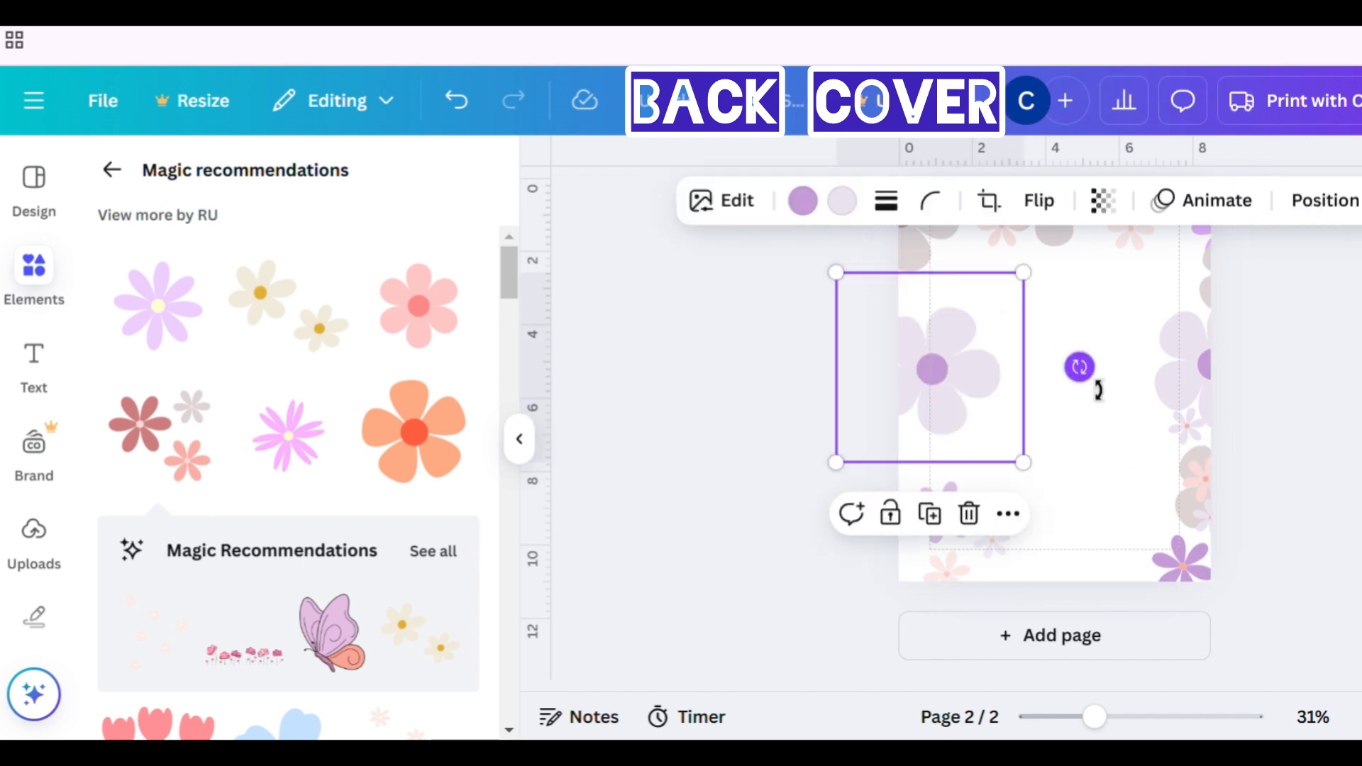
drag(1080, 368, 1061, 493)
drag(971, 438, 941, 508)
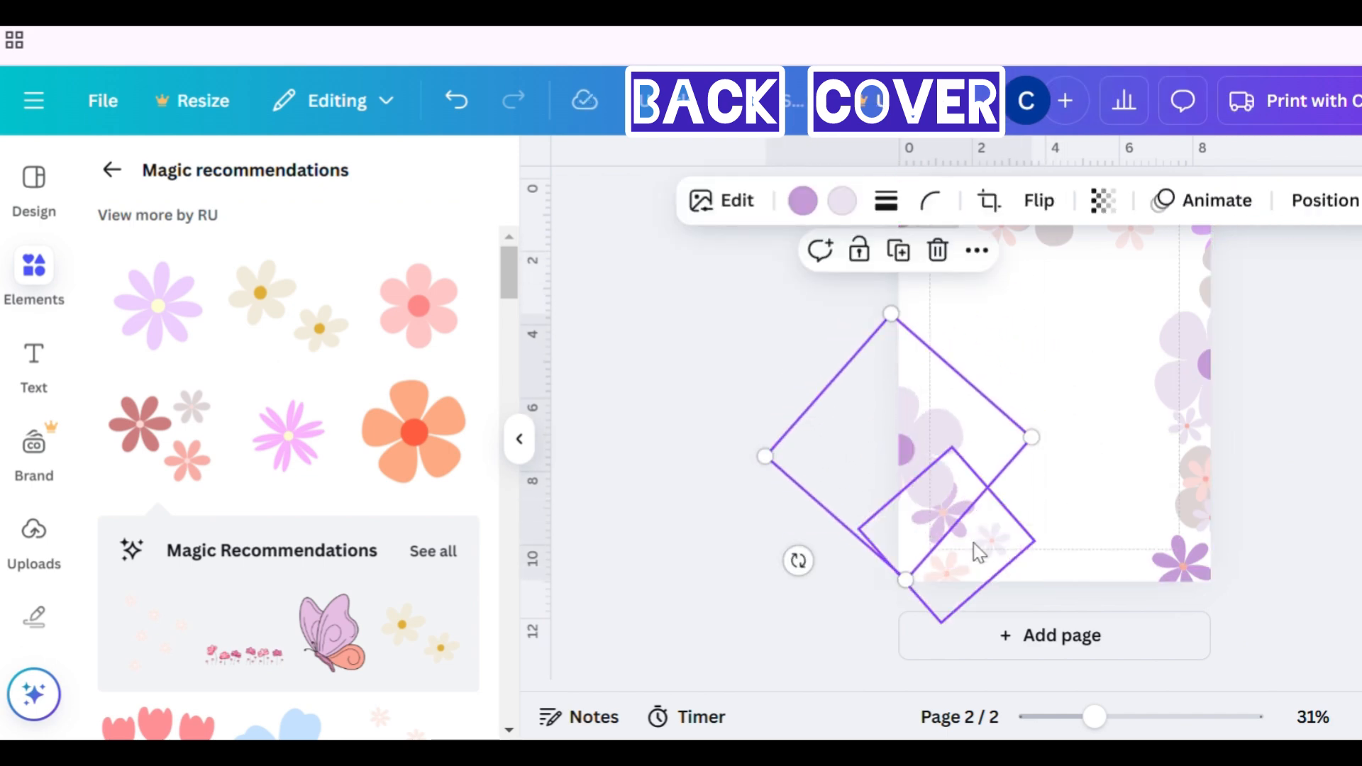
click(1342, 209)
click(1343, 202)
- Rotate the large lilac cluster on the back page's right edge, move it to the bottom-right corner and send it backward
scroll(1054, 440, up, 7)
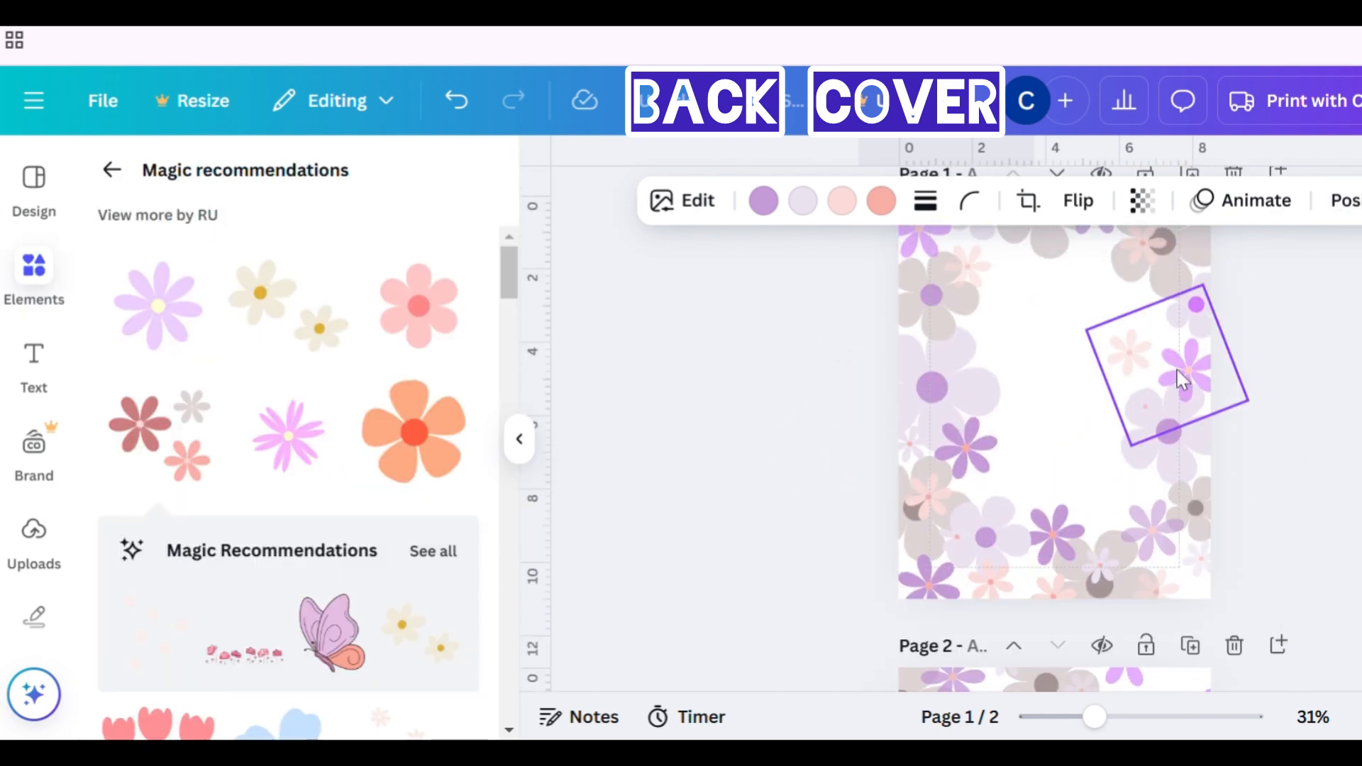
click(1167, 462)
scroll(1167, 462, down, 5)
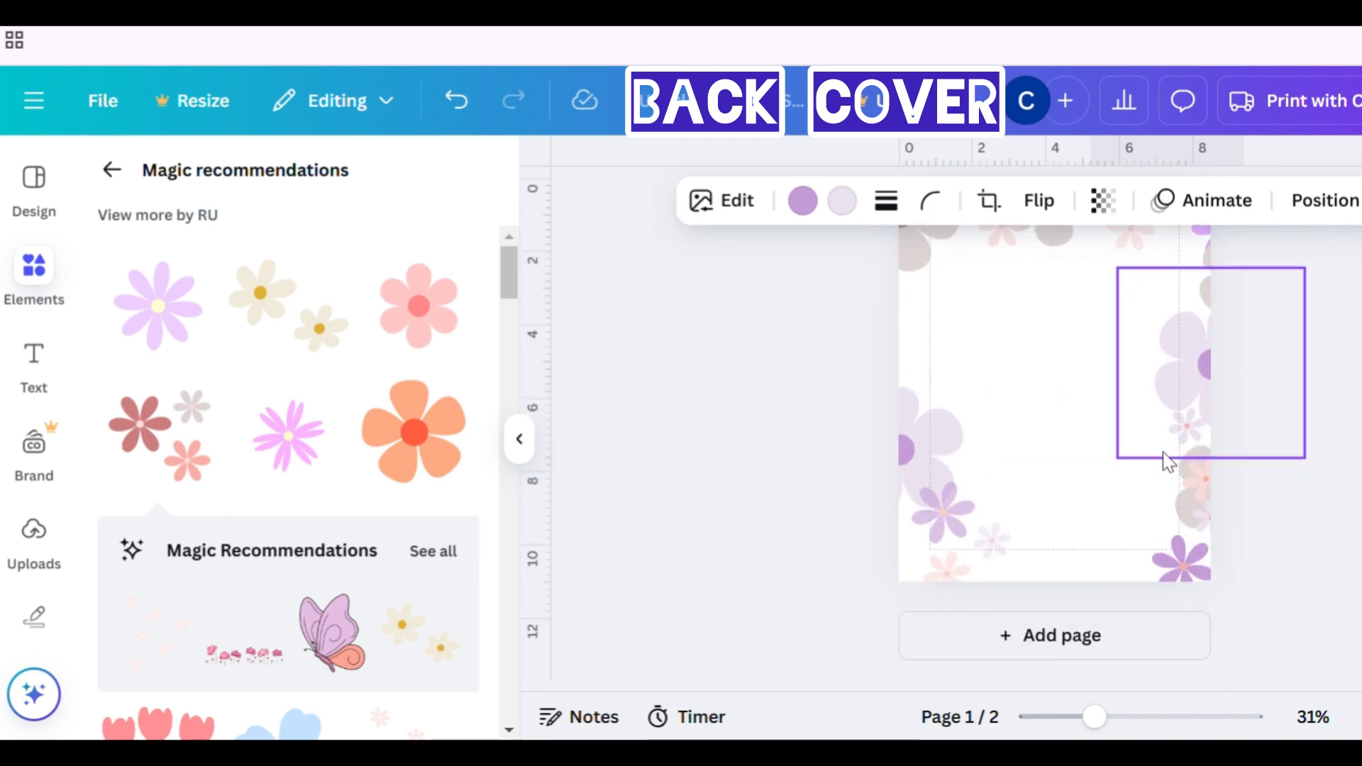
click(1117, 420)
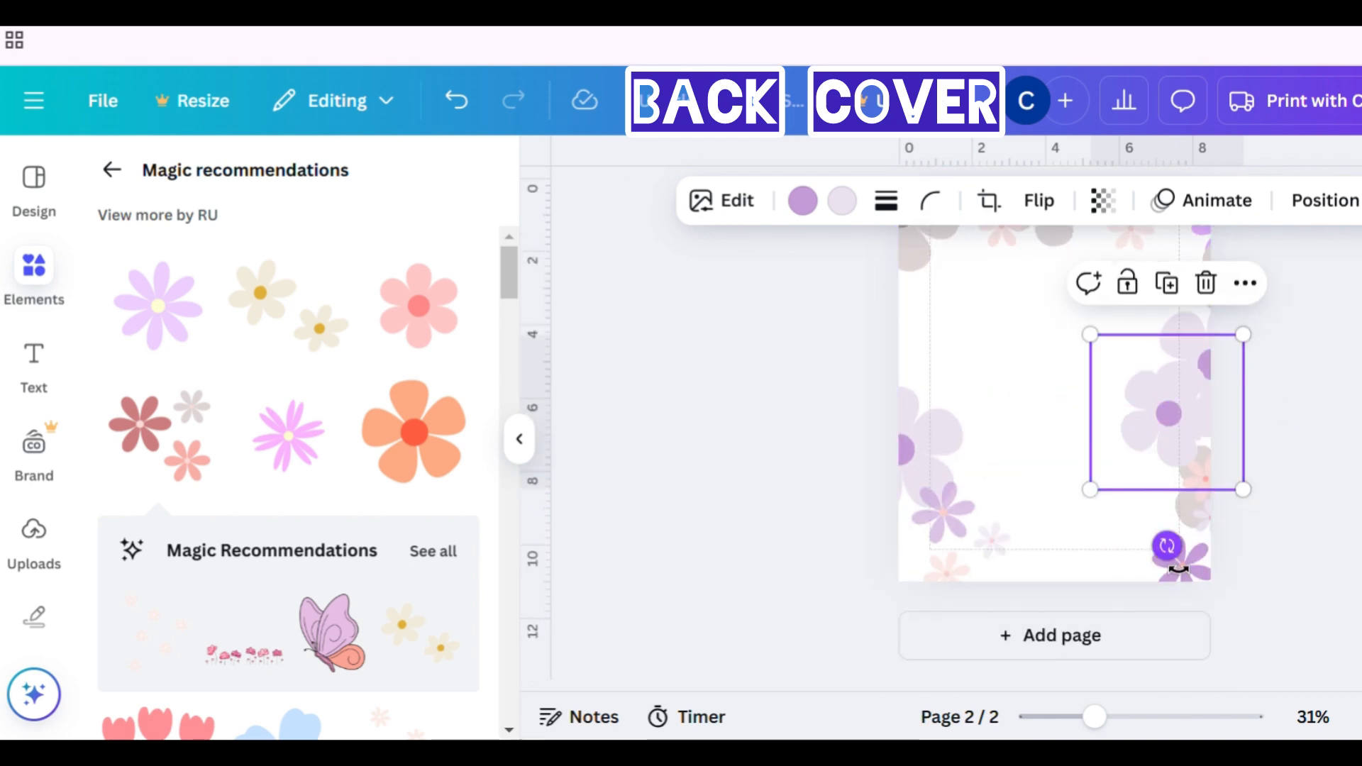
drag(1167, 546, 1076, 508)
drag(1153, 459, 1130, 561)
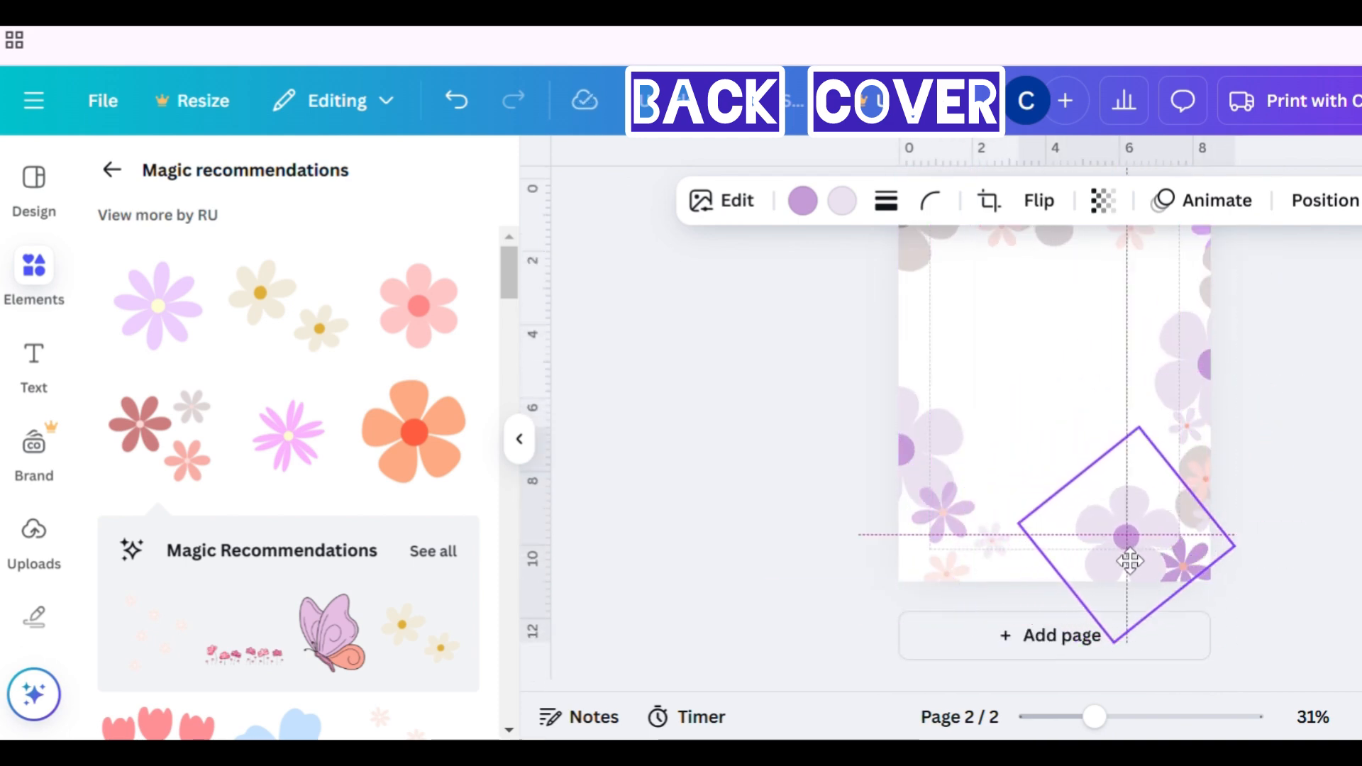
click(1325, 201)
click(403, 312)
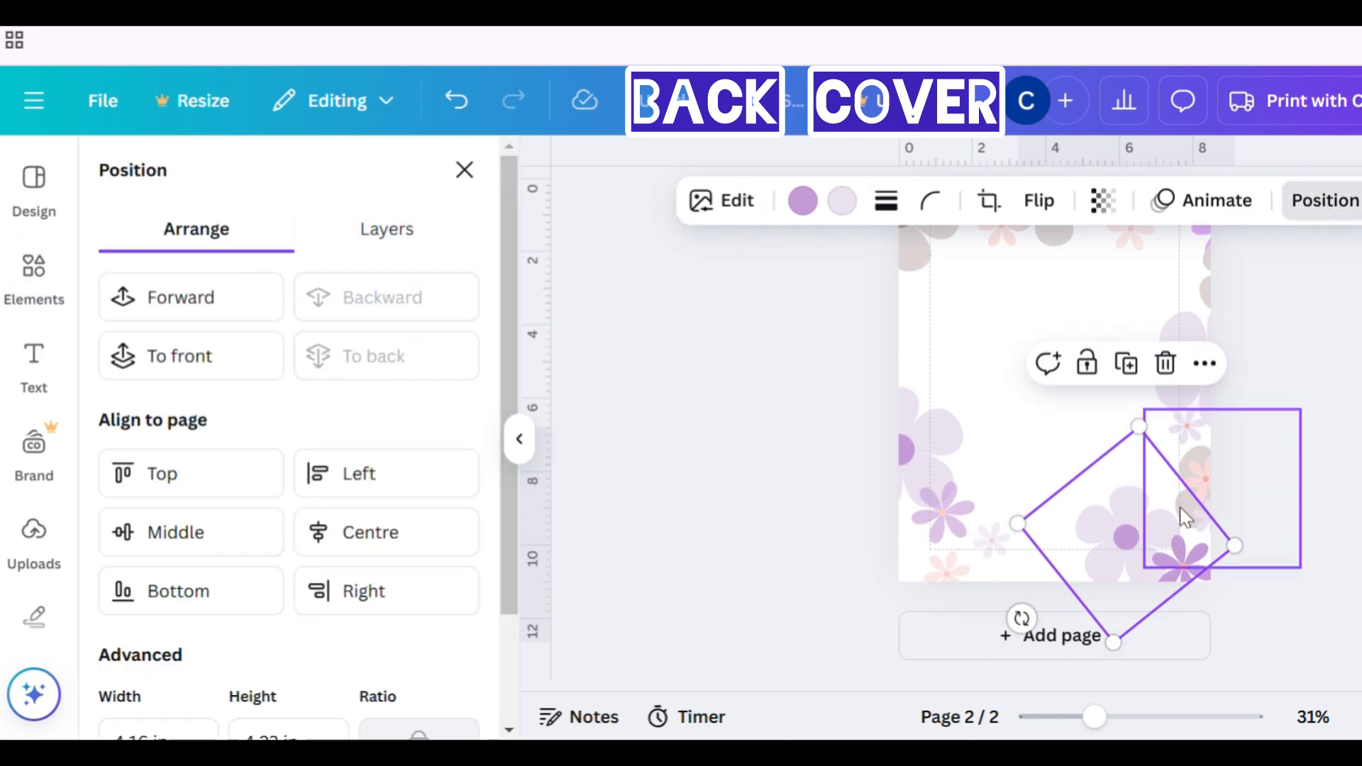
- Paste another pink-and-purple flower cluster onto the back page, rotate it and place it along the bottom edge
click(1199, 520)
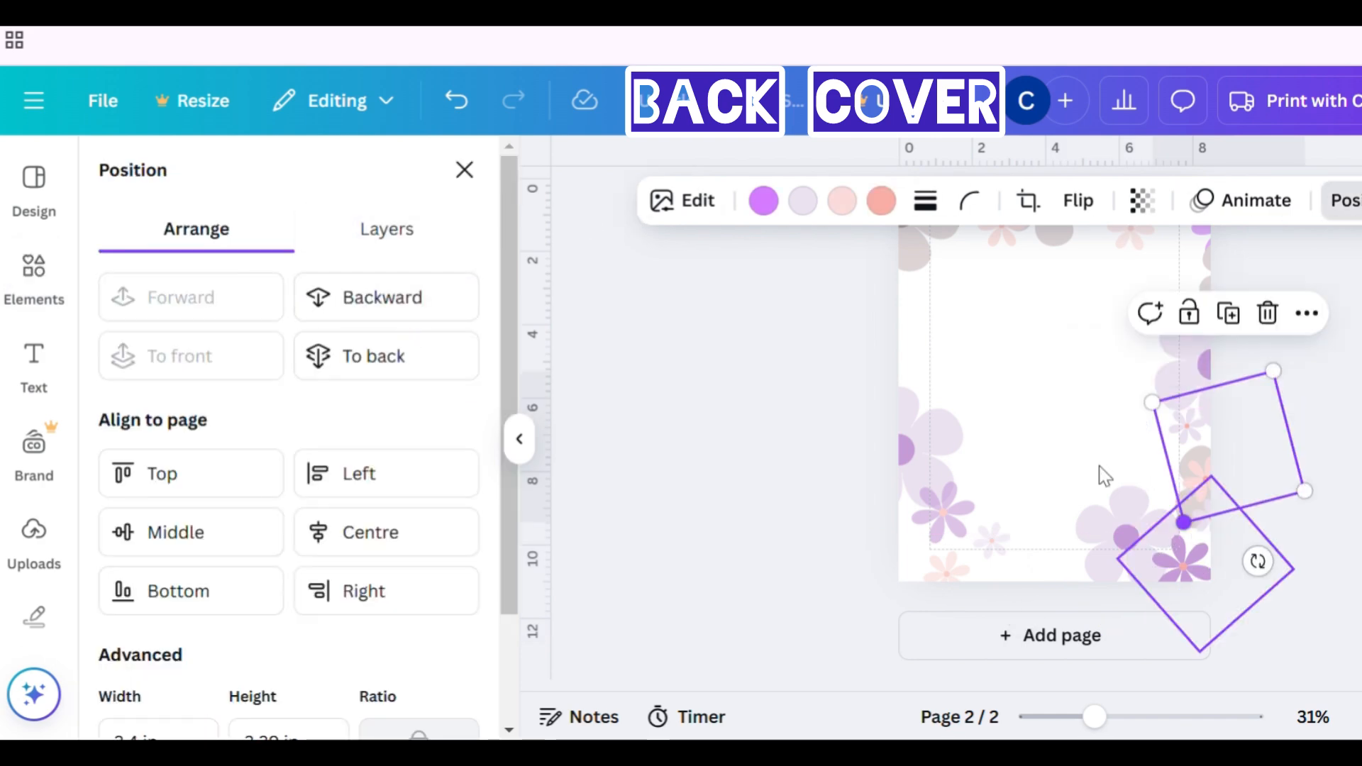
click(1059, 415)
key(ctrl+v)
drag(1219, 478, 969, 498)
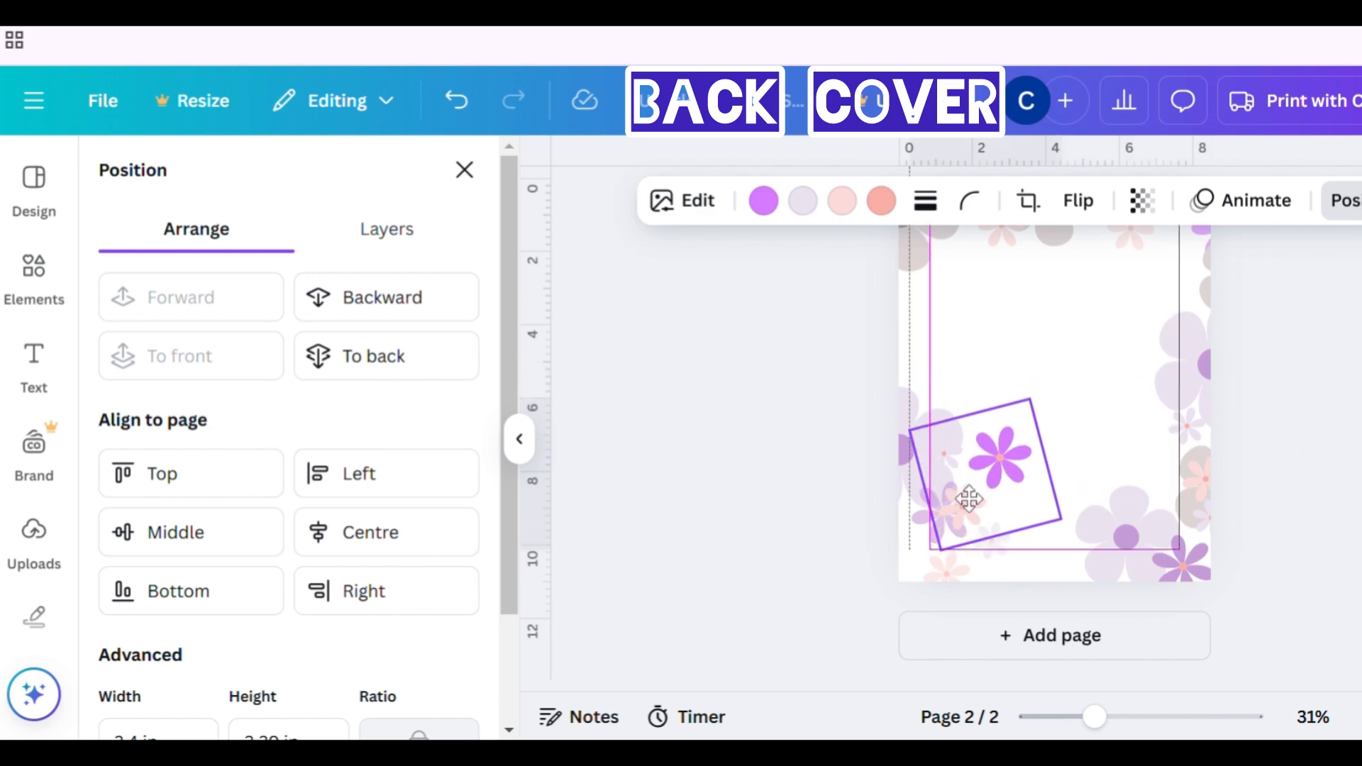
drag(1013, 586, 910, 616)
drag(961, 496, 1001, 571)
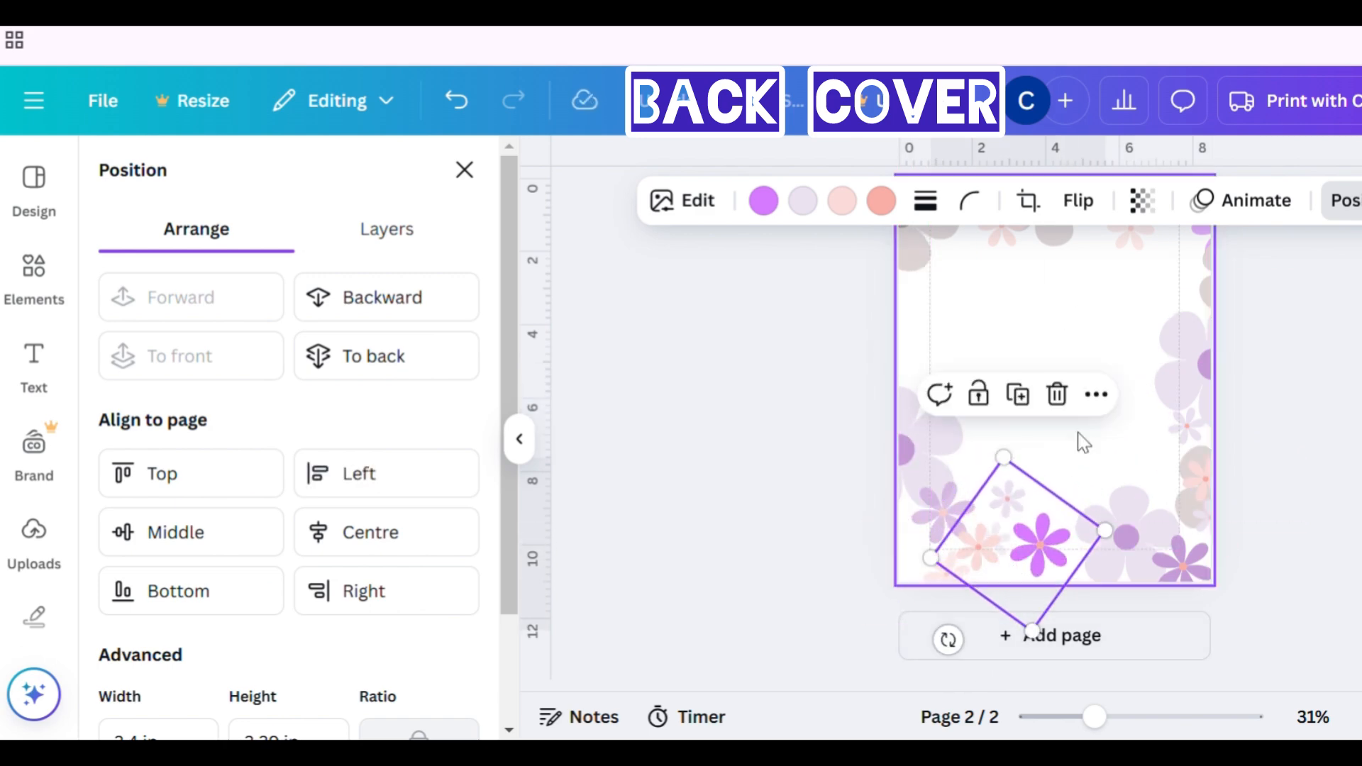
- Flip the new bottom-edge cluster horizontally and adjust its angle and position
click(1078, 201)
click(1093, 273)
drag(1079, 533, 1067, 568)
drag(974, 637, 1049, 591)
- Recolour the bottom-edge cluster's purple flowers to #C69CD8
click(778, 214)
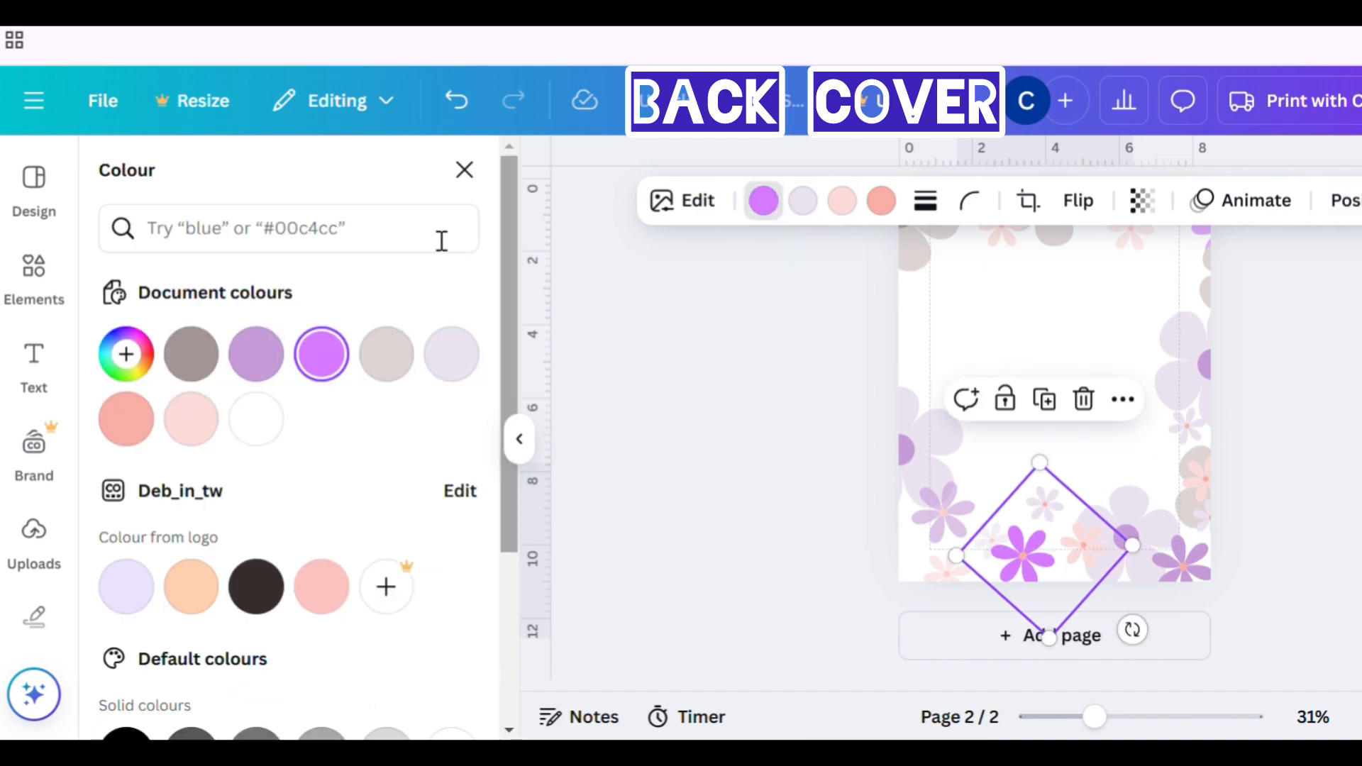
click(256, 353)
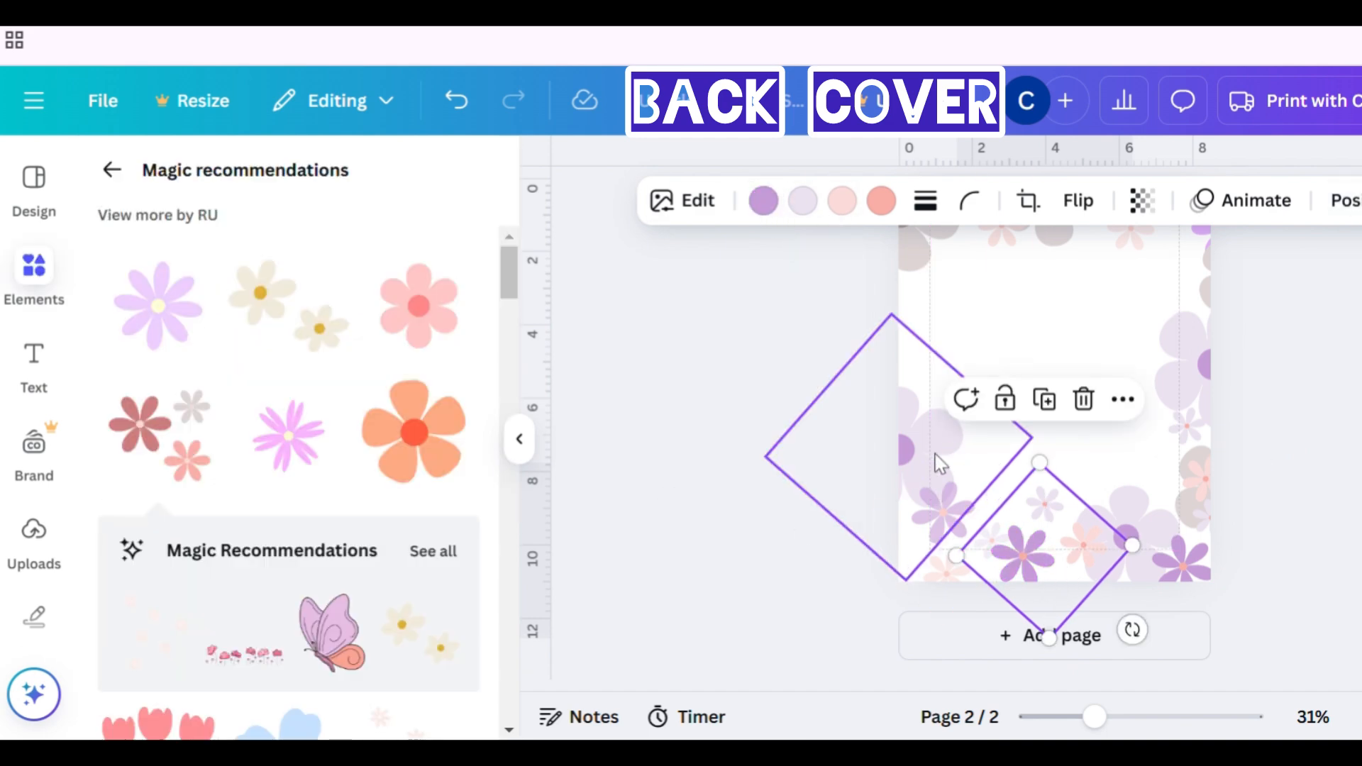
click(935, 270)
click(806, 296)
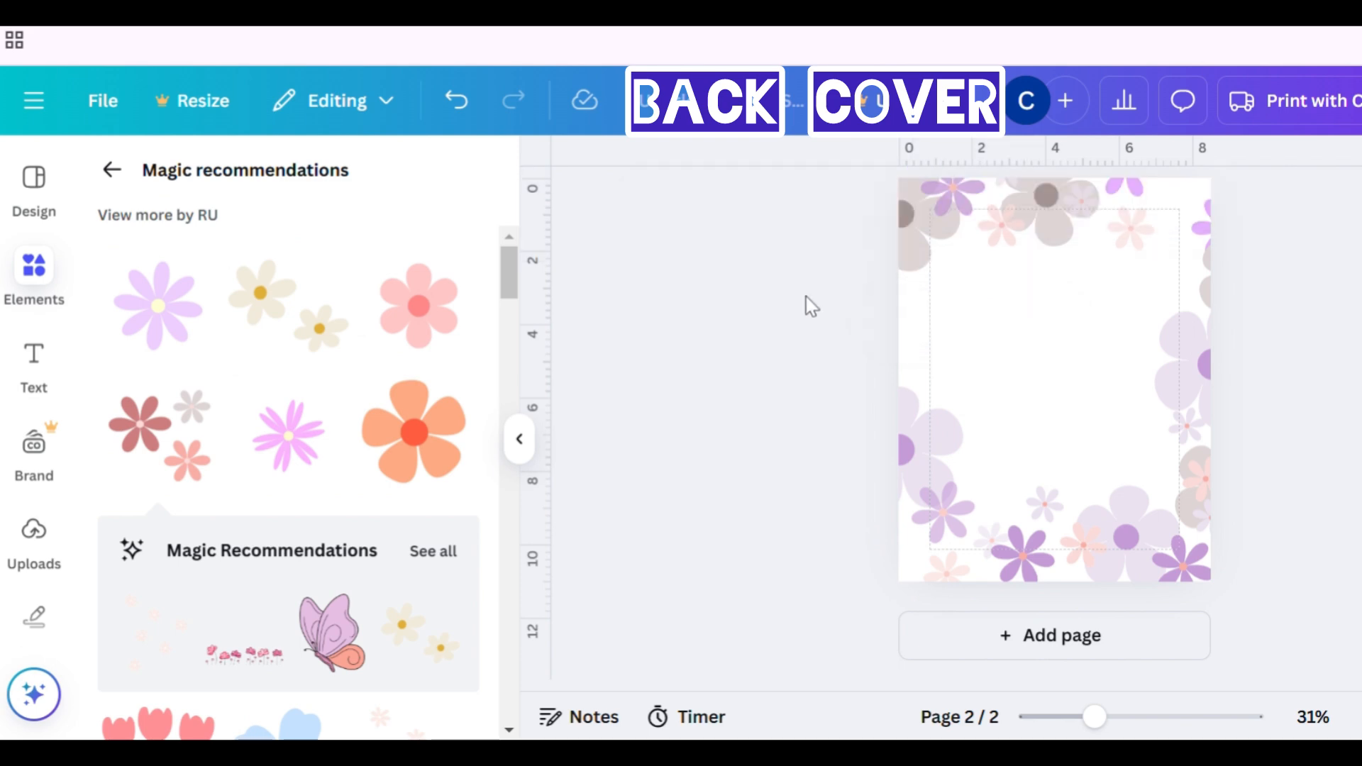
- Duplicate the grey top-left cluster on the back page, move the copy to the bottom-left corner and send it to back
click(925, 268)
click(891, 265)
click(905, 260)
key(ctrl+d)
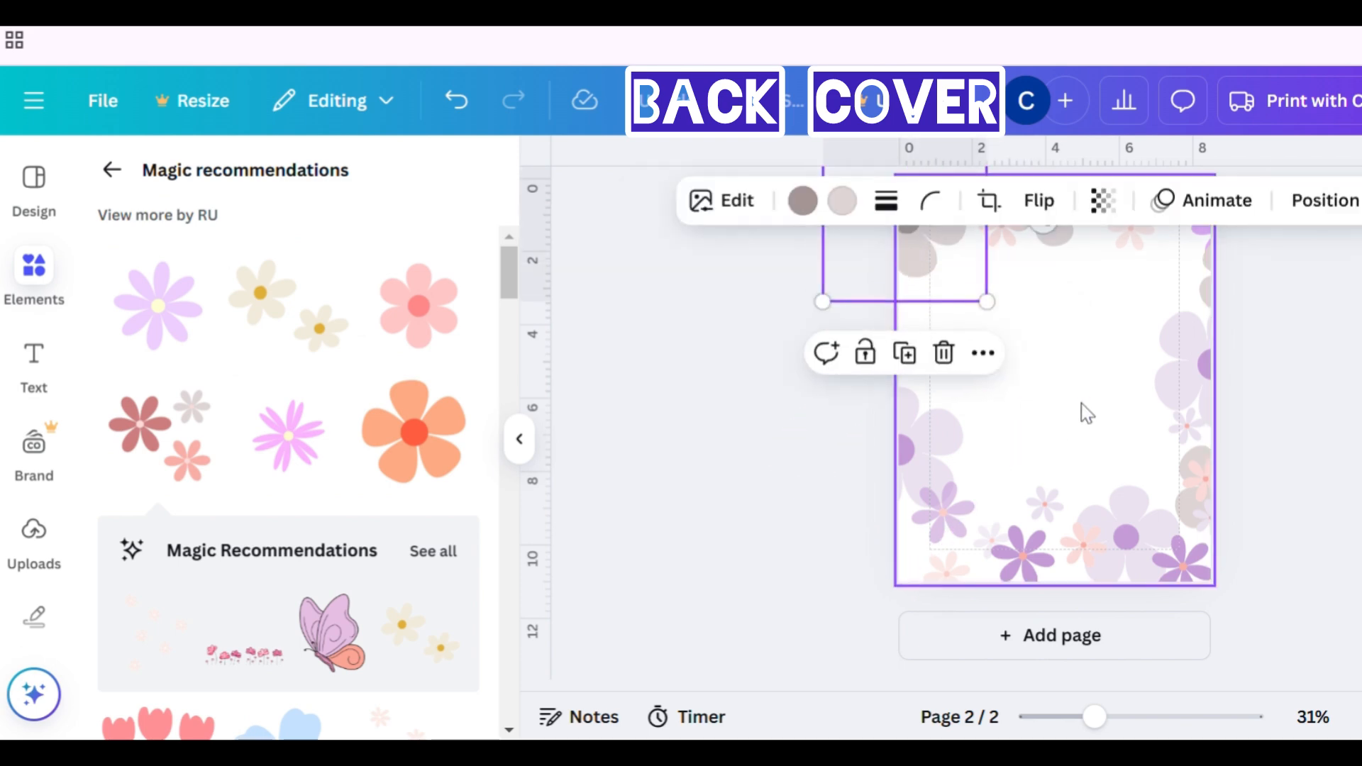
drag(947, 284, 947, 624)
click(1297, 206)
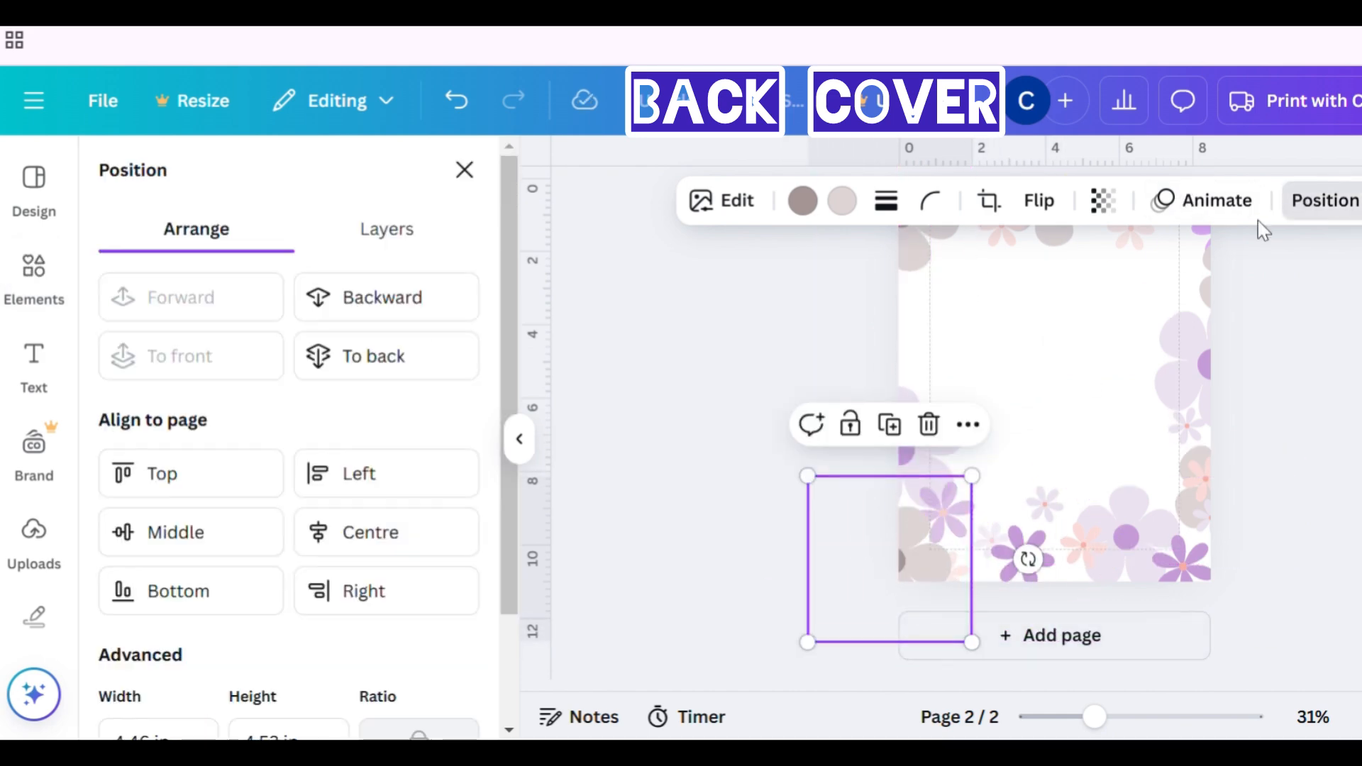
click(386, 357)
- Paste another grey cluster copy and shrink it into the back page's top-right corner
click(1069, 403)
key(ctrl+v)
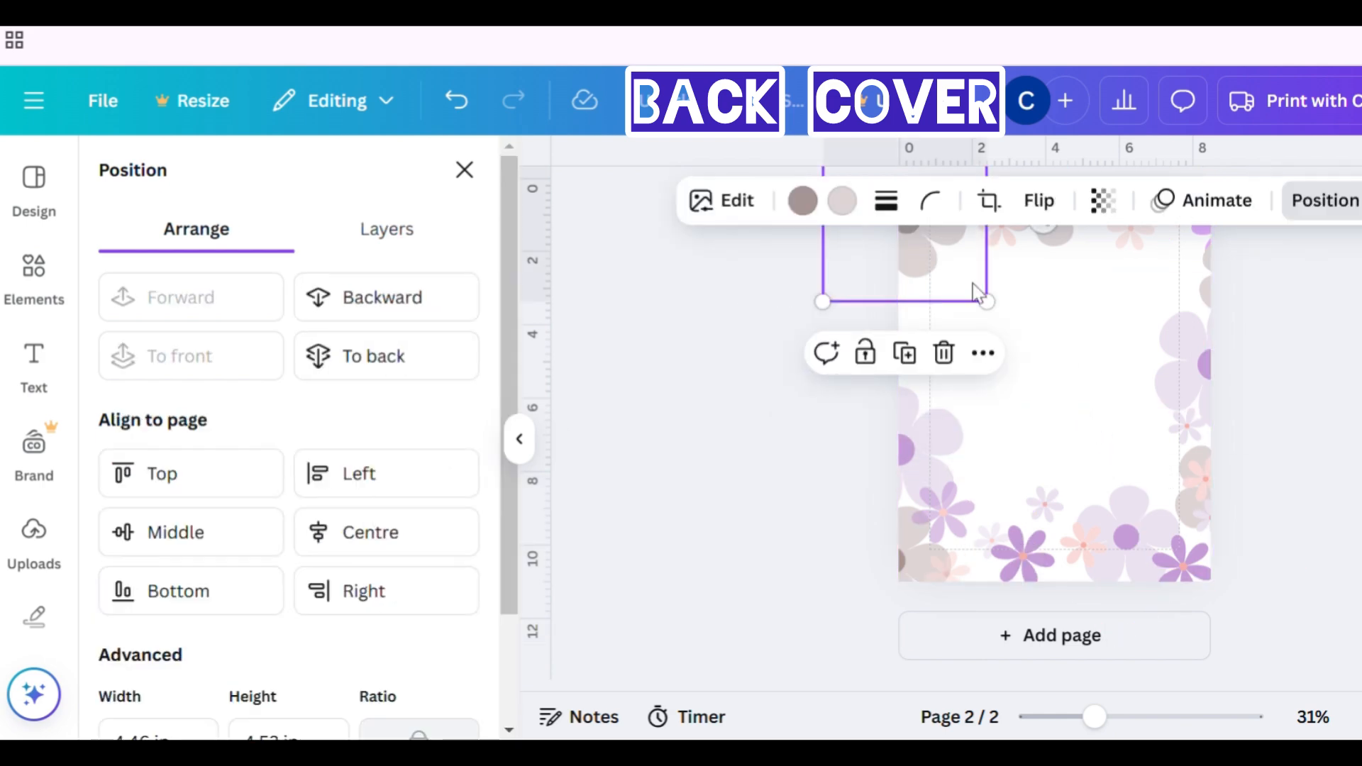
drag(968, 287, 1169, 258)
scroll(1281, 362, up, 3)
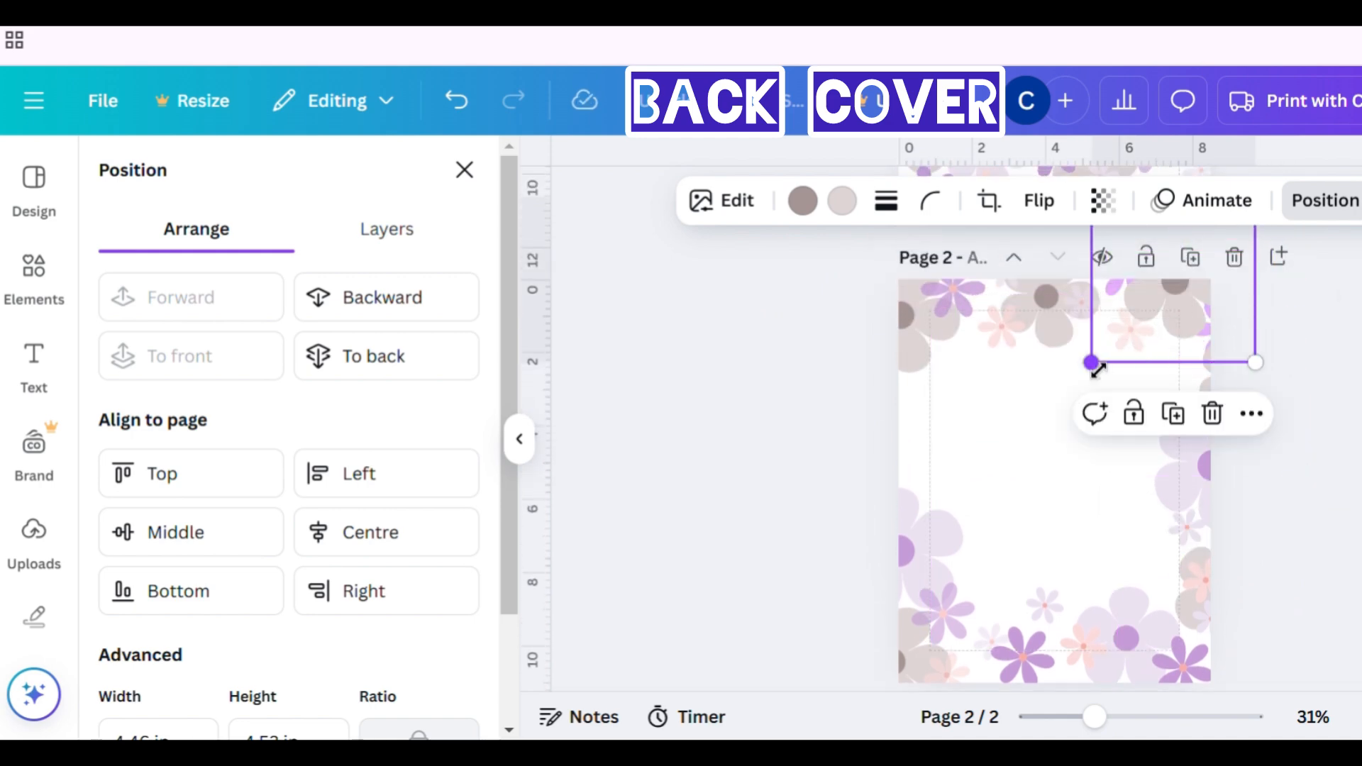
drag(1093, 364, 1142, 349)
drag(1212, 319, 1205, 342)
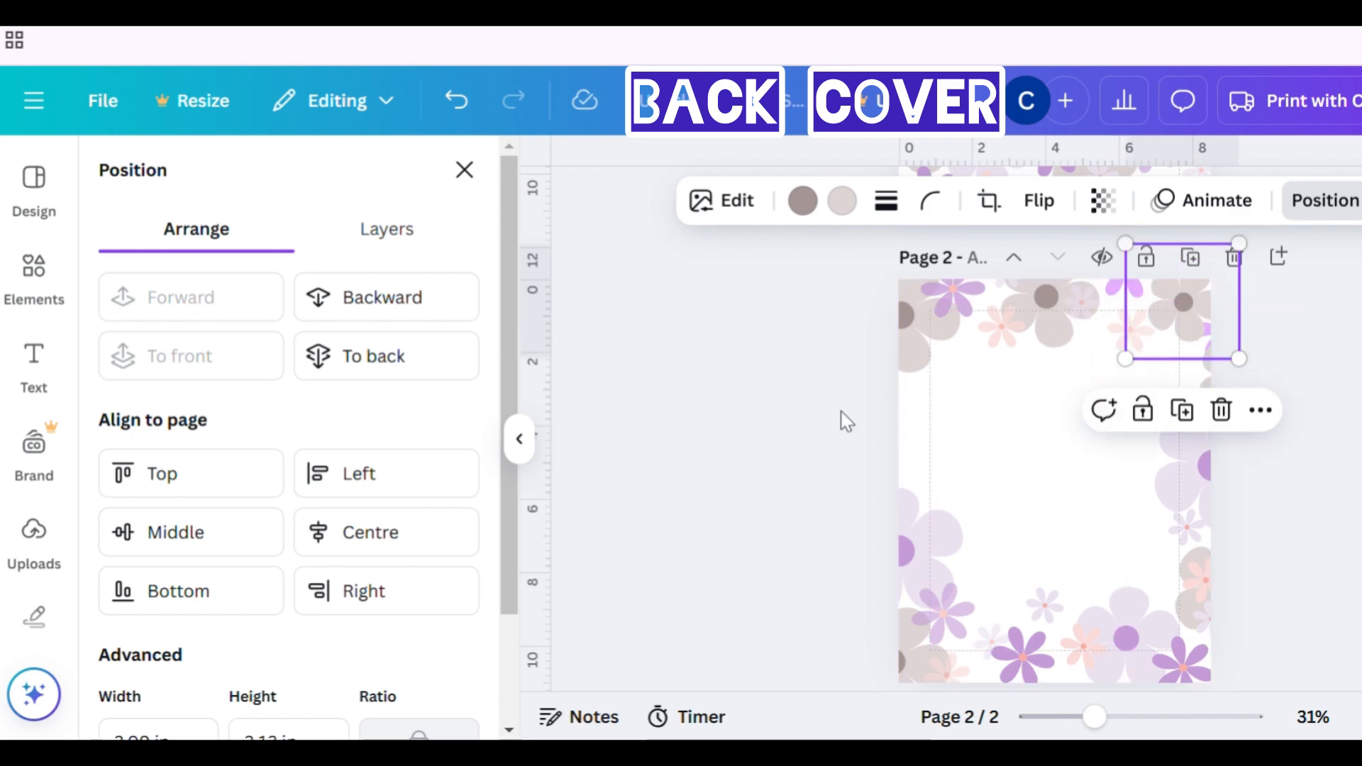
- Nudge the large lilac cluster on the back page's left edge slightly down and right
drag(959, 533, 988, 551)
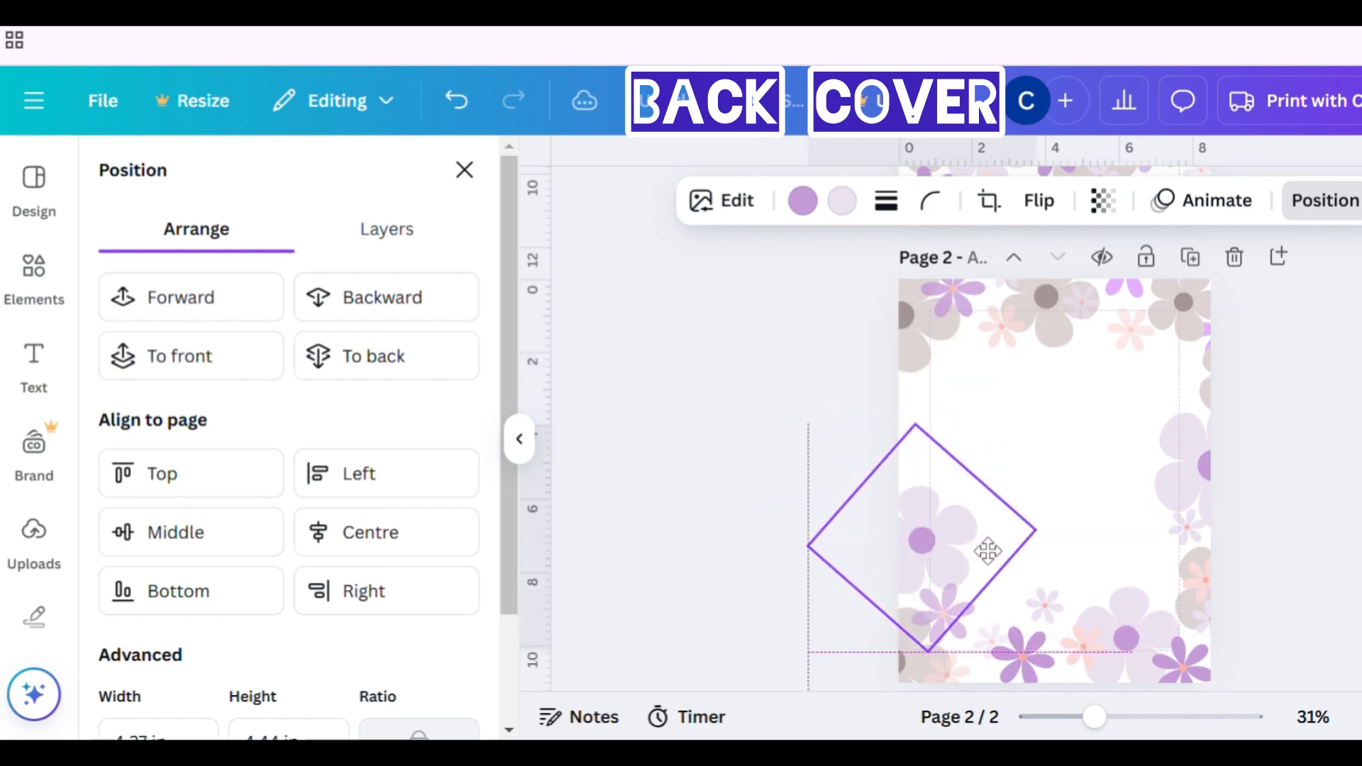
- Move the small rotated cluster from the back page's right edge up to the upper-left side
click(1210, 625)
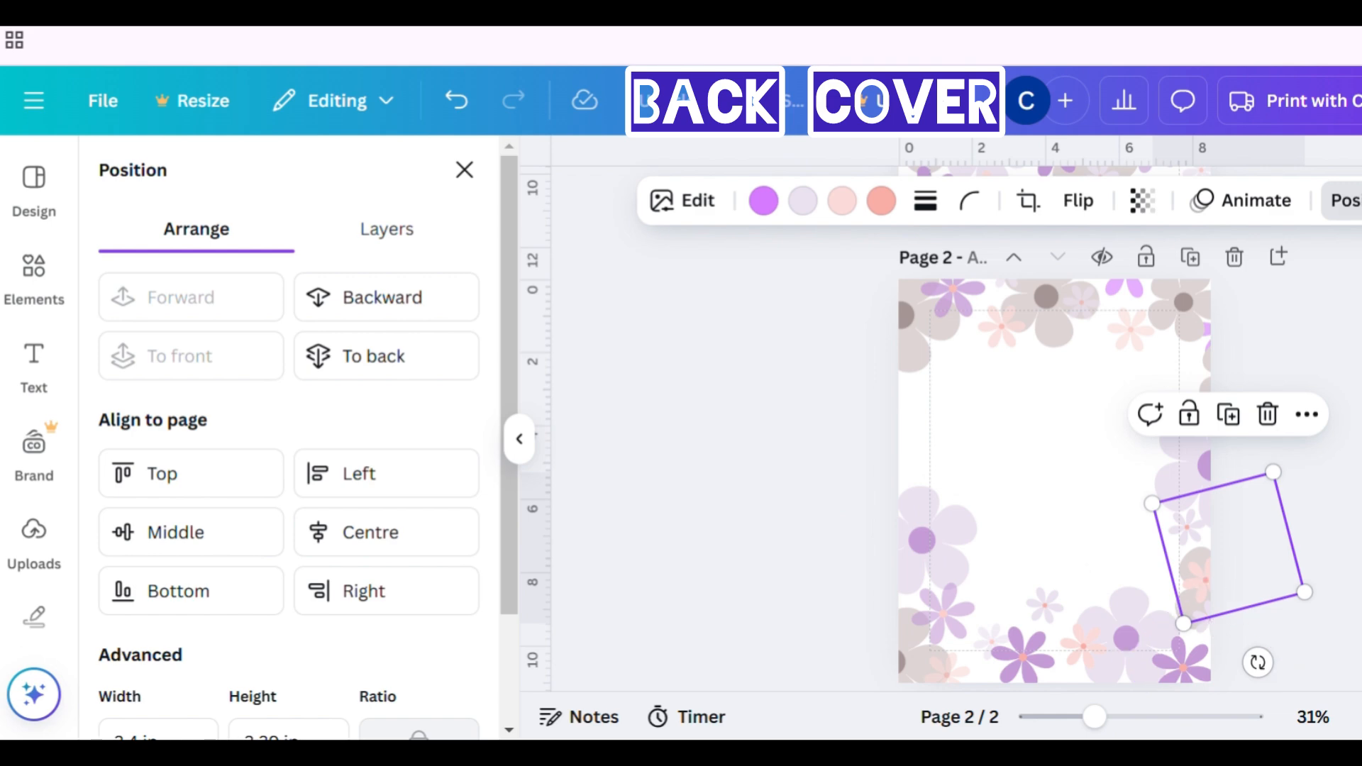
click(1348, 201)
click(1230, 567)
click(1195, 578)
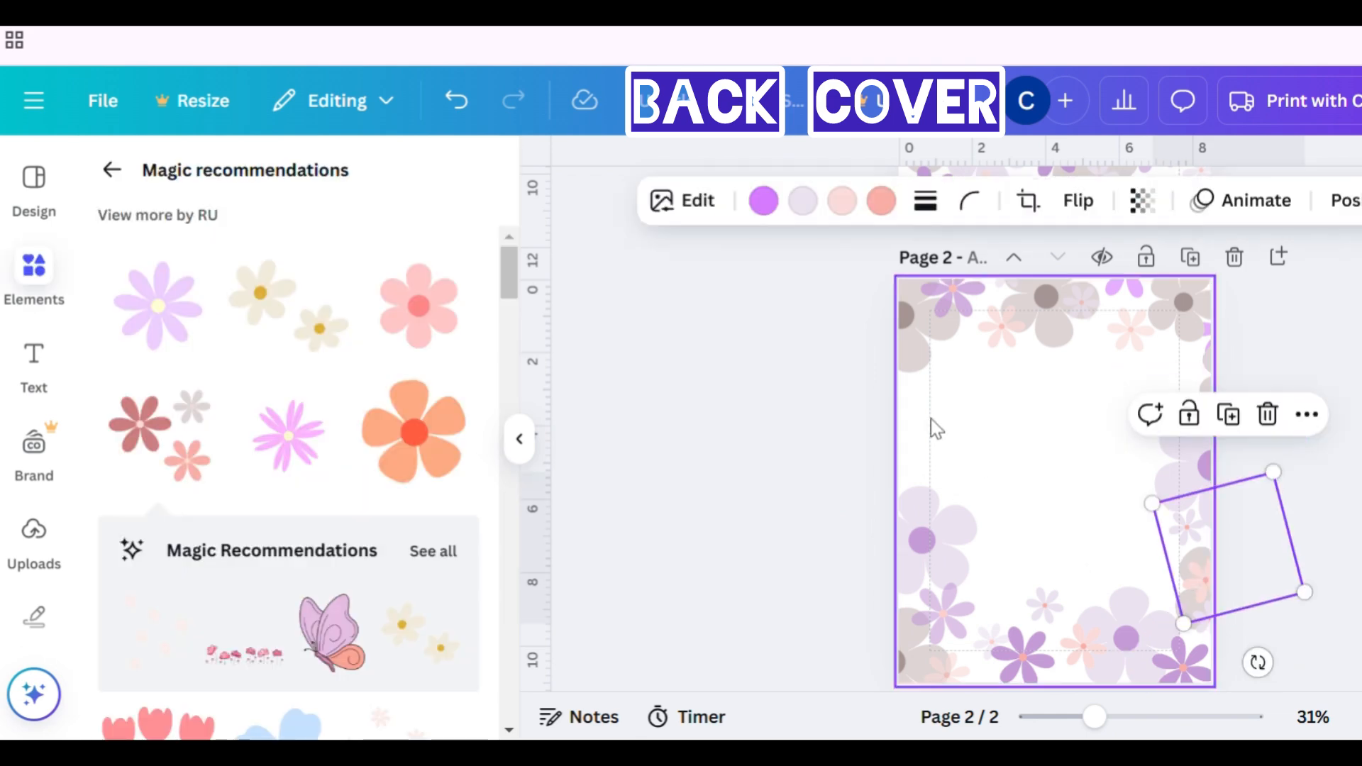
drag(1238, 582, 922, 451)
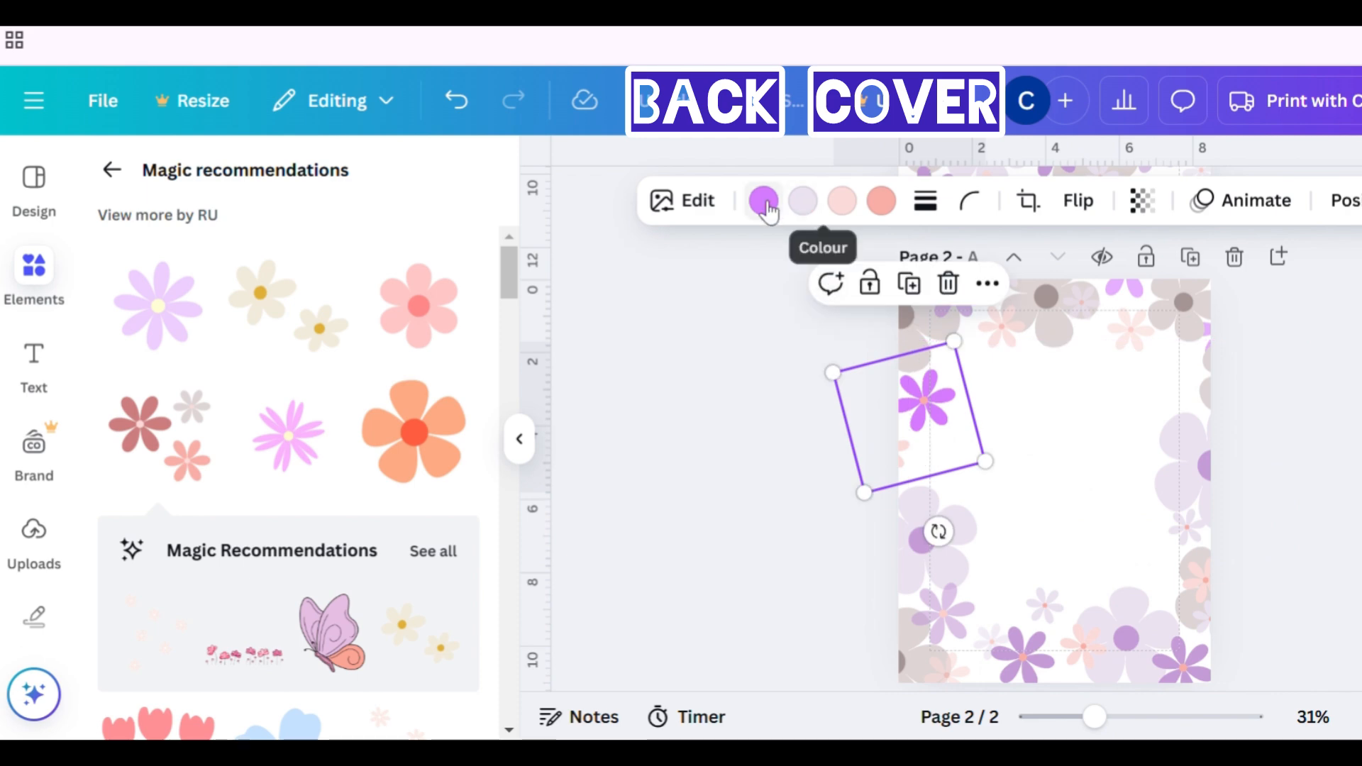
- Recolour that cluster's bright purple flower to a softer lilac
click(764, 200)
click(256, 354)
click(1334, 531)
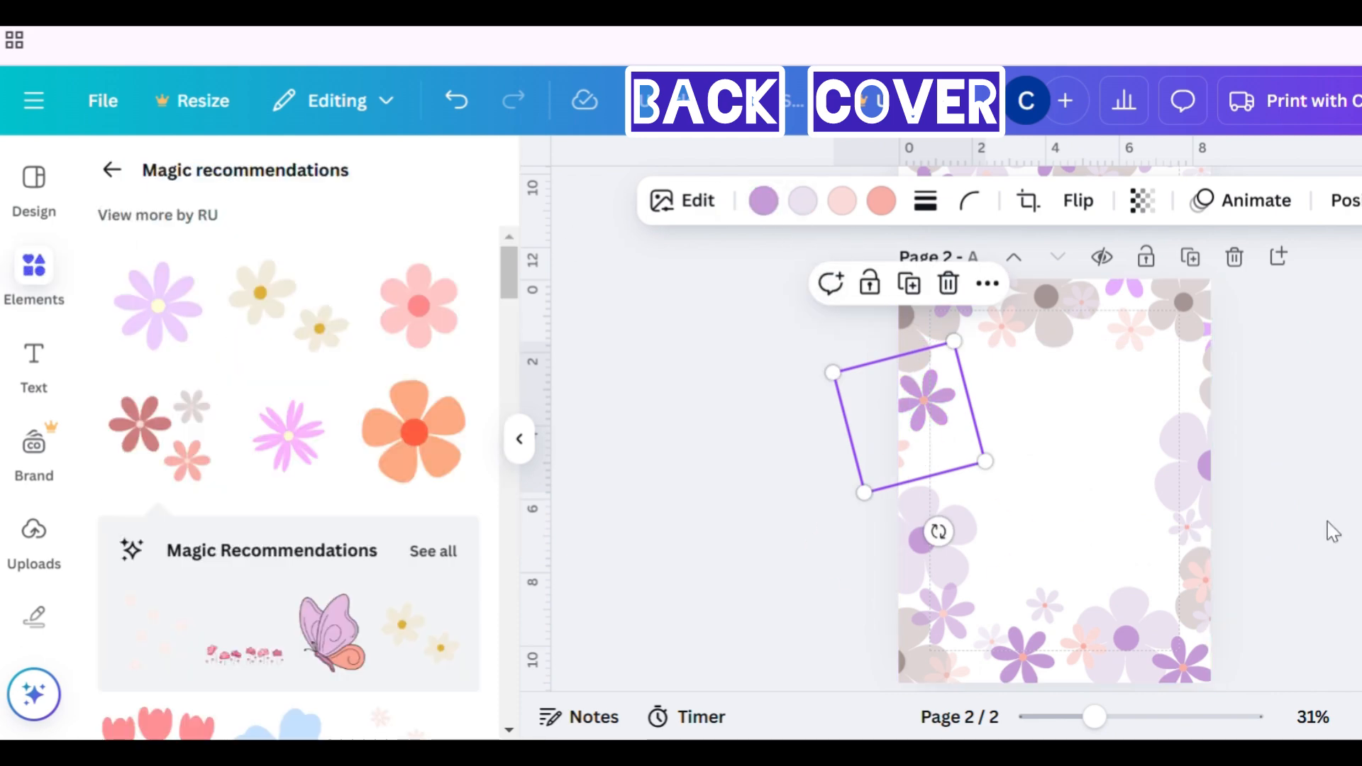
- Search the elements for "rectangle box" and add the lilac brush-stroke rectangle to the front page
scroll(1337, 532, up, 5)
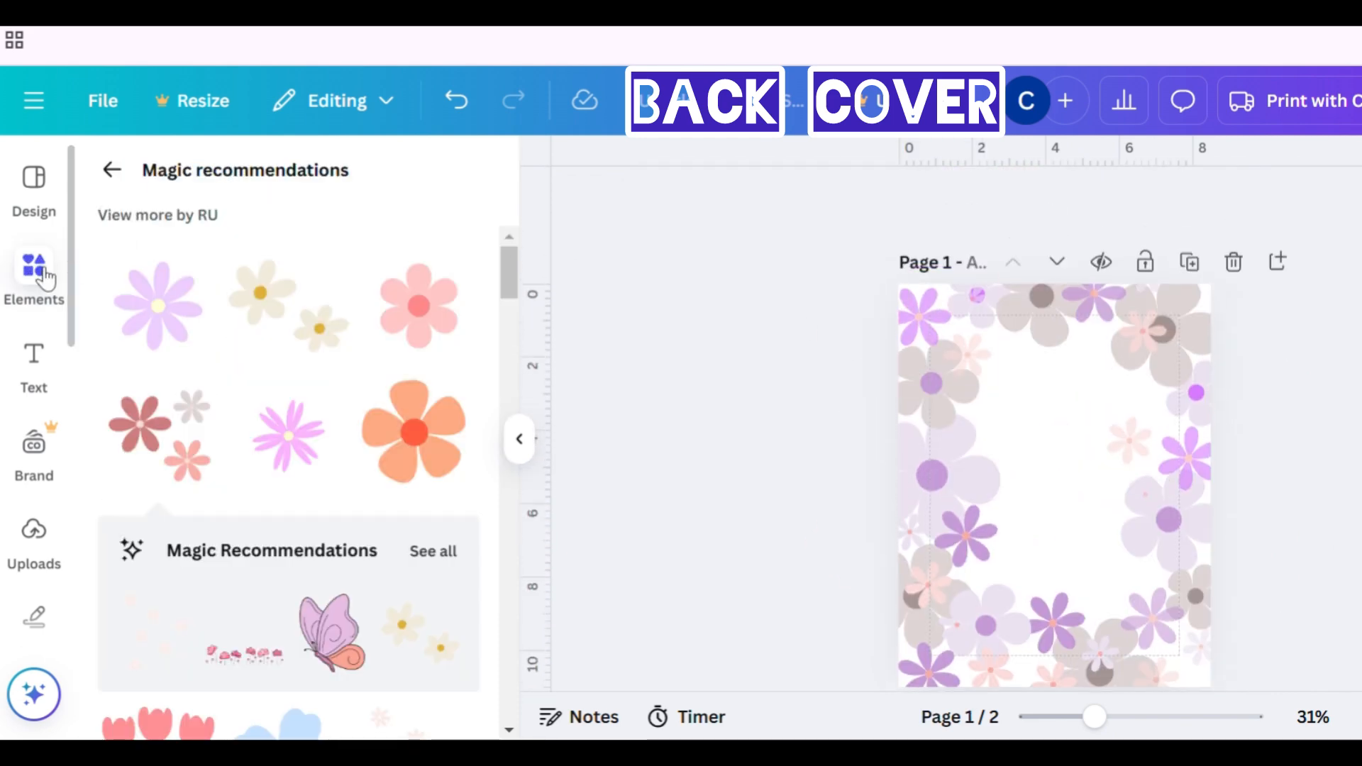
click(44, 279)
click(111, 174)
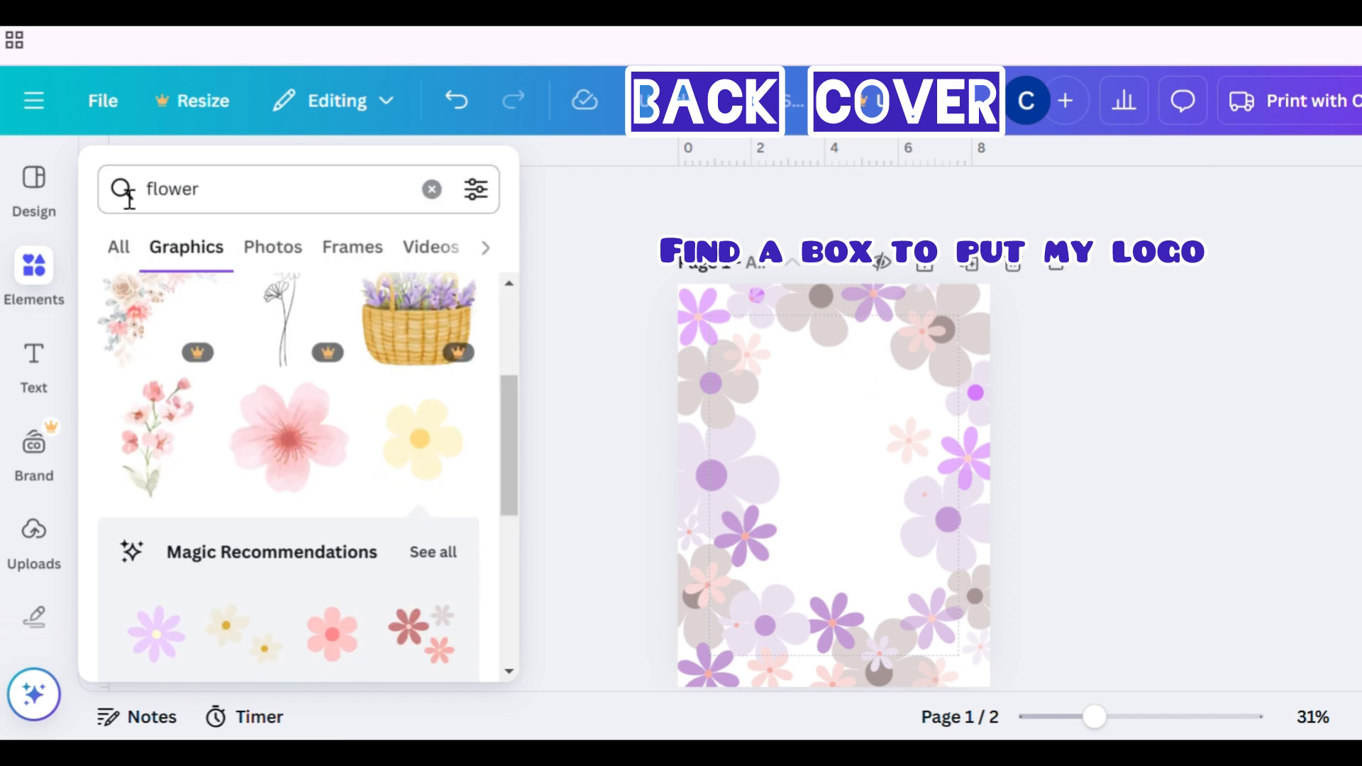
click(269, 198)
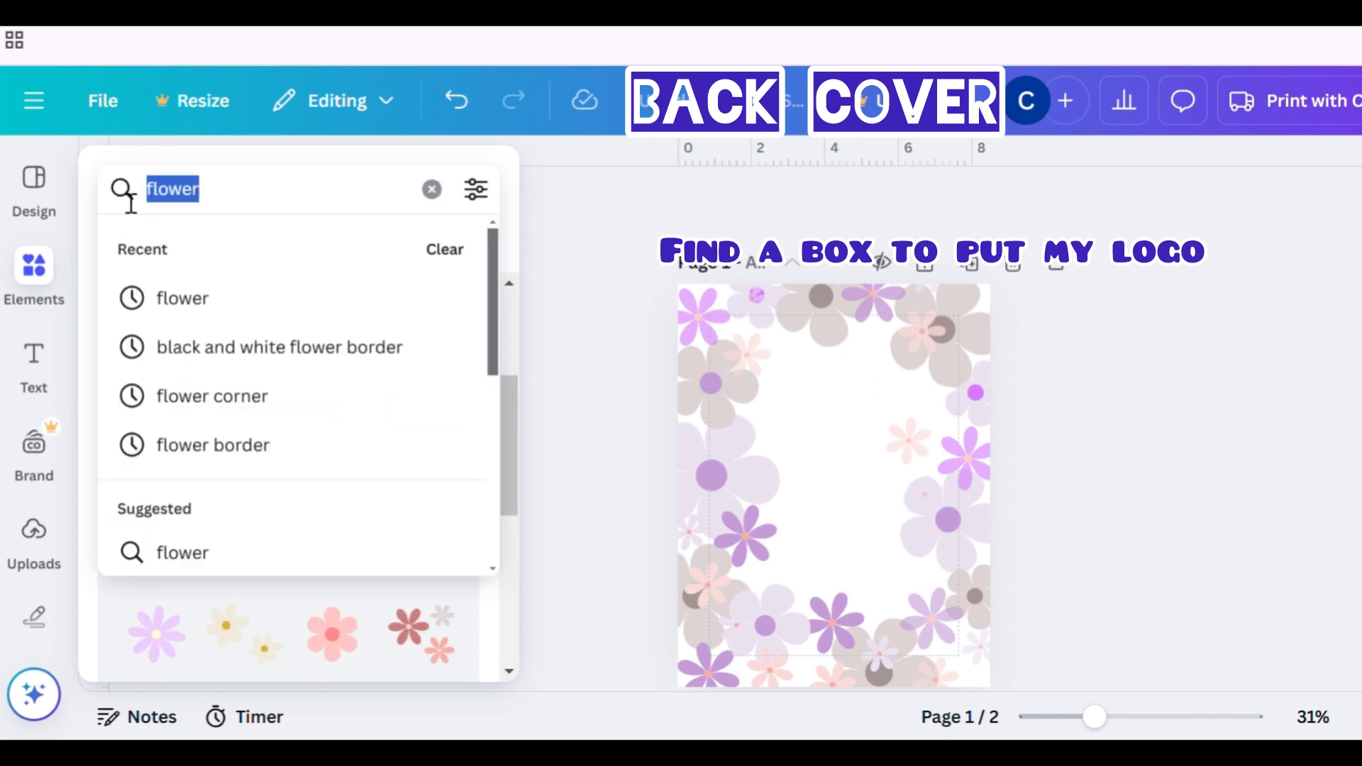
text(box)
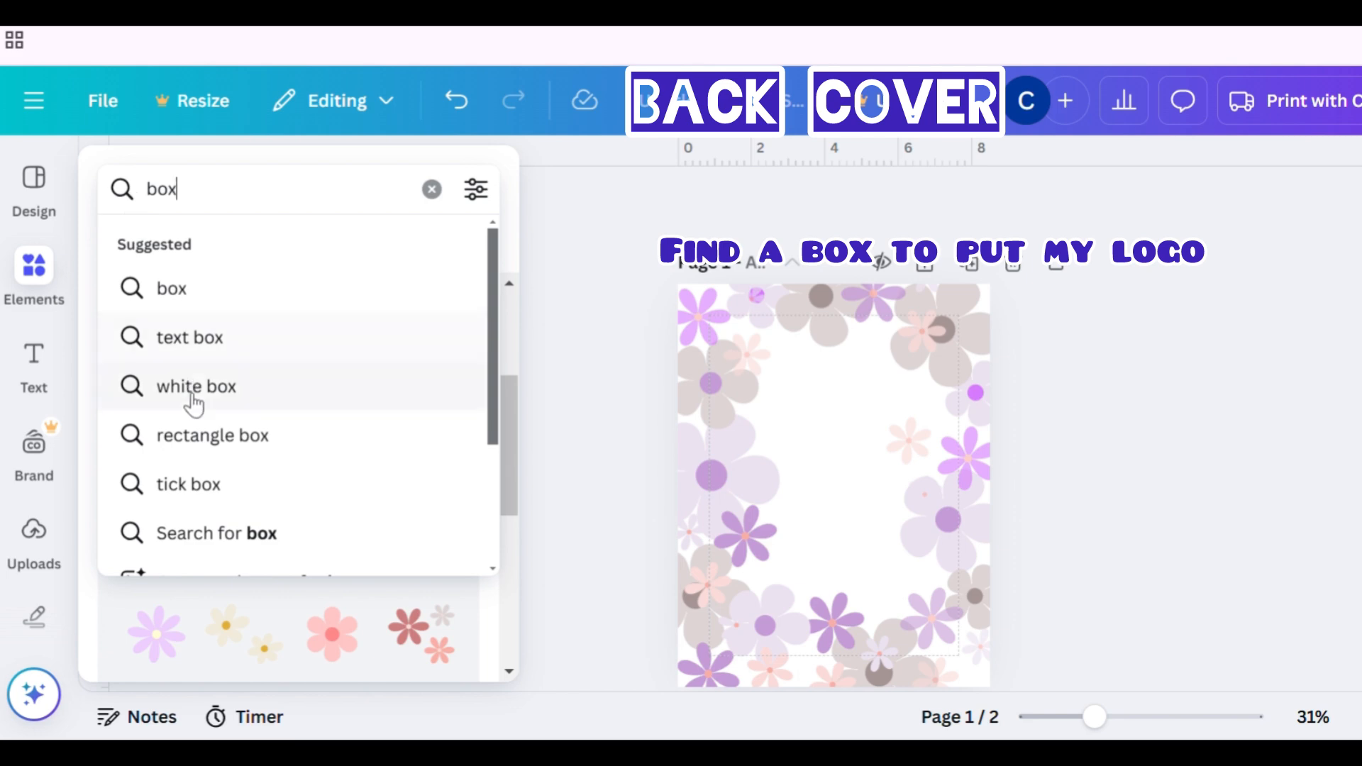
click(202, 438)
scroll(426, 511, down, 3)
scroll(465, 532, down, 1)
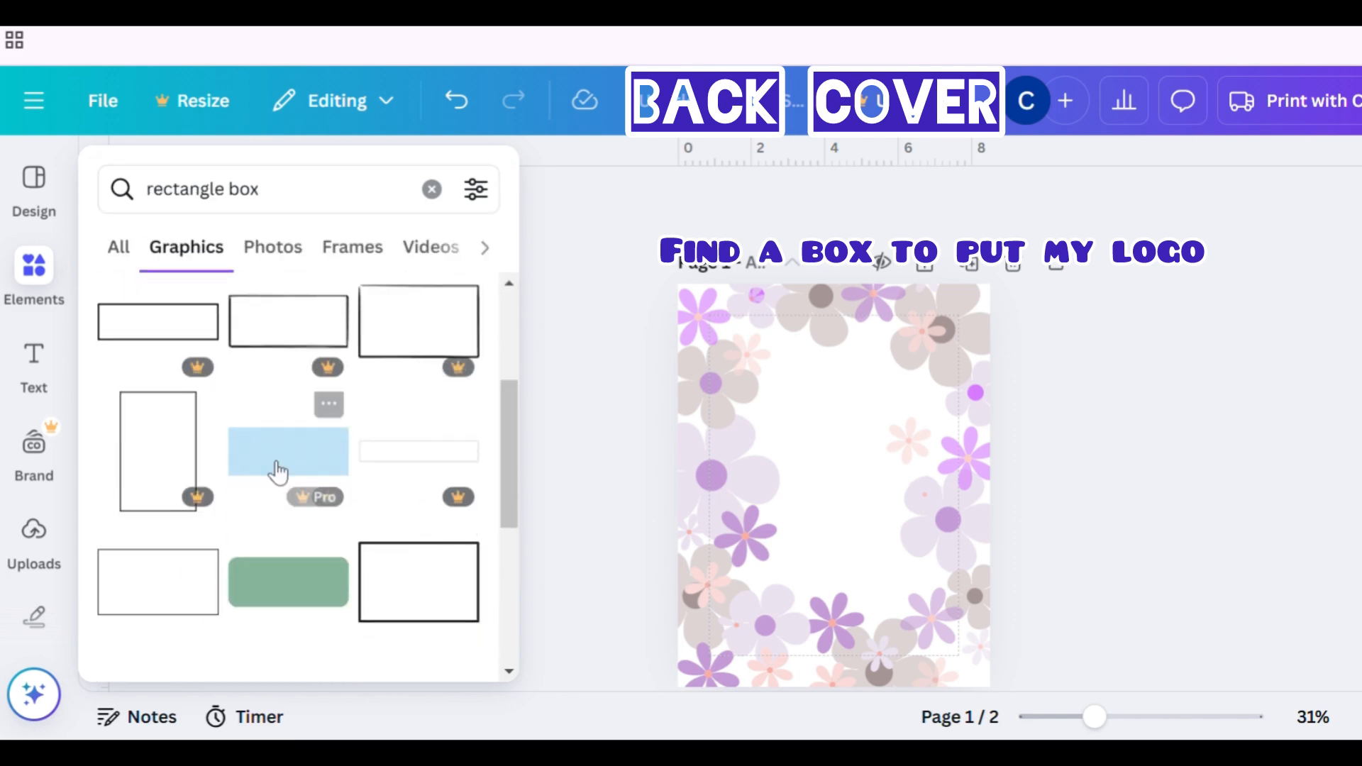
mouse_move(320, 501)
scroll(371, 425, down, 10)
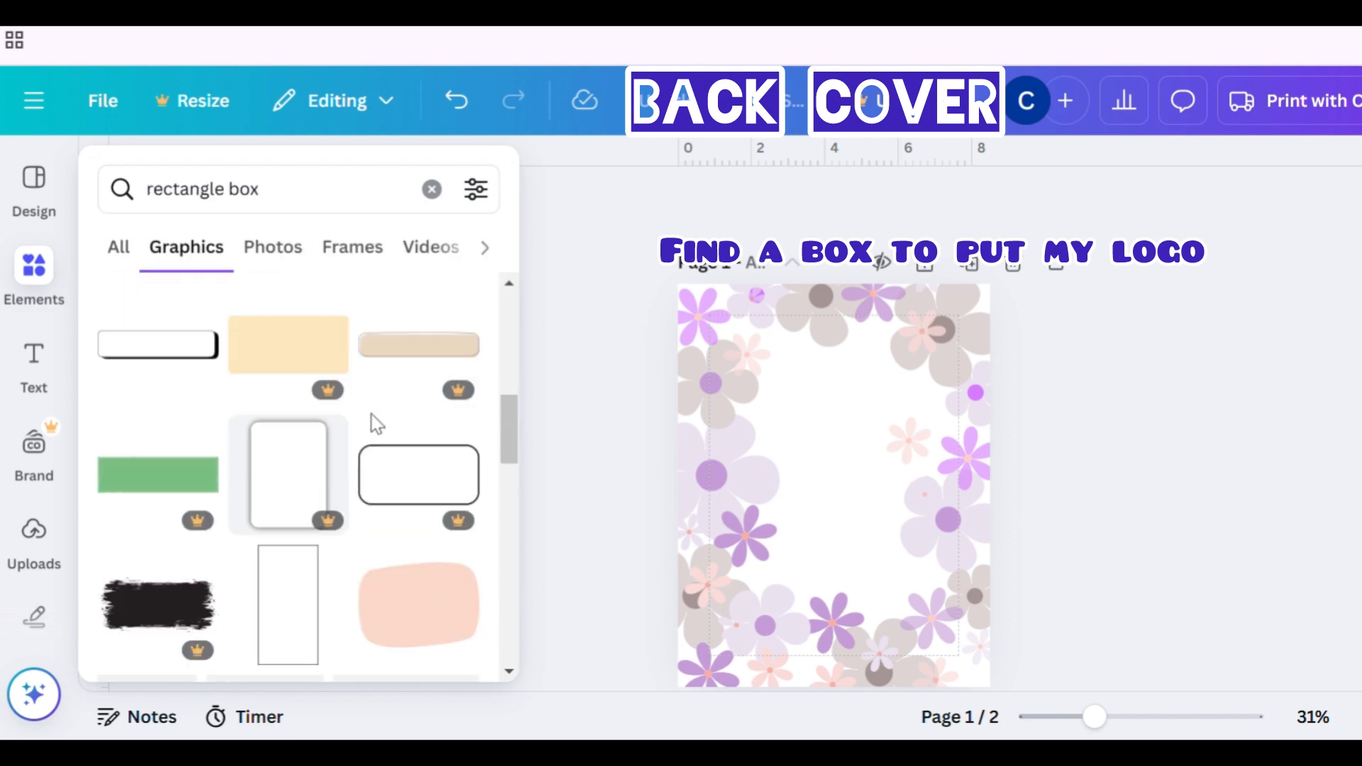
scroll(370, 429, up, 2)
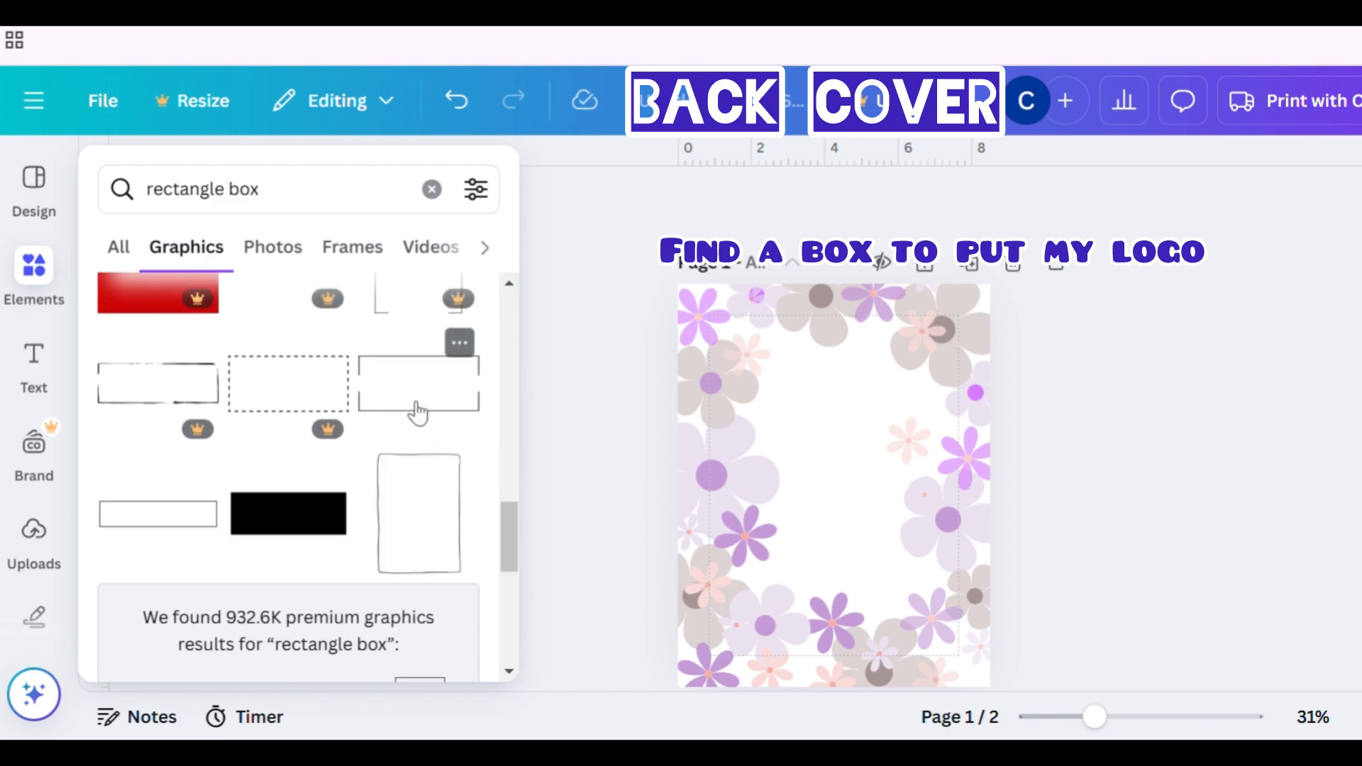
scroll(417, 413, down, 8)
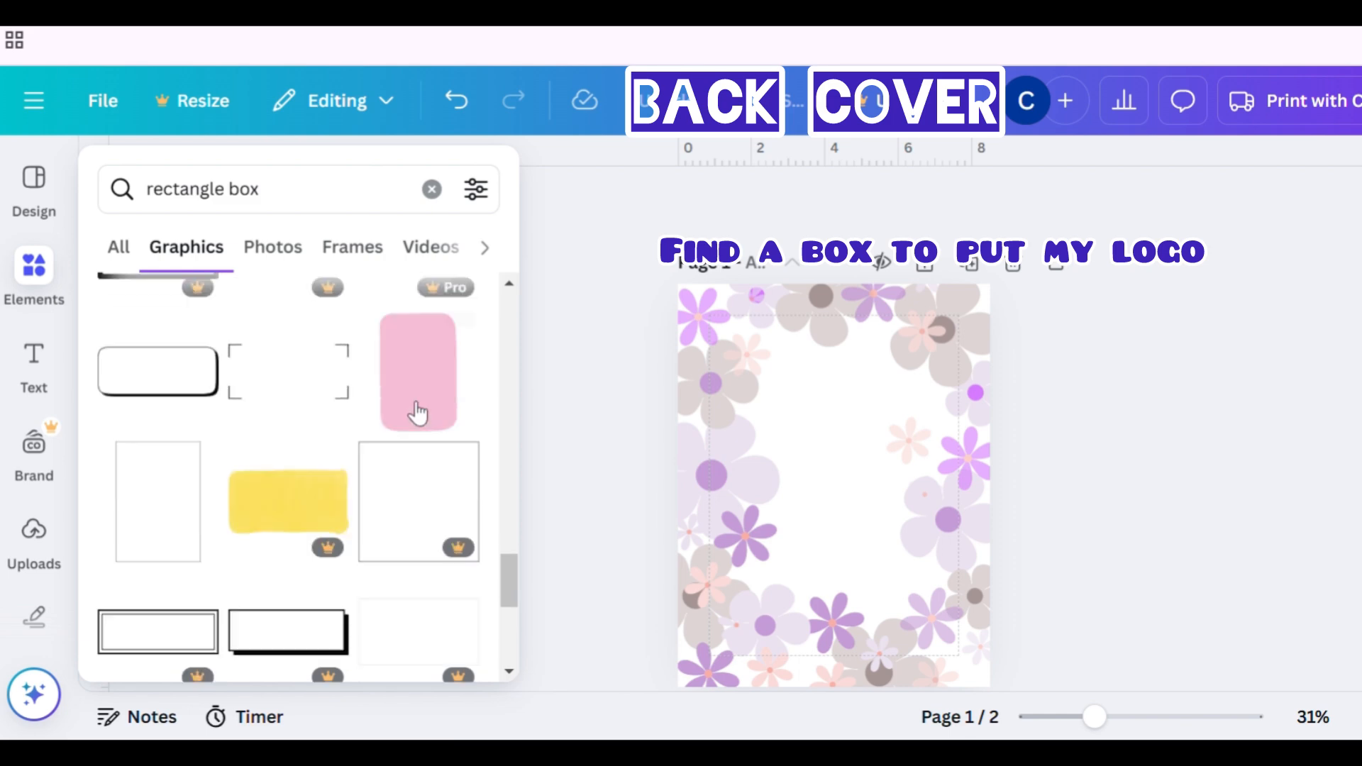
scroll(417, 413, down, 5)
scroll(417, 413, down, 2)
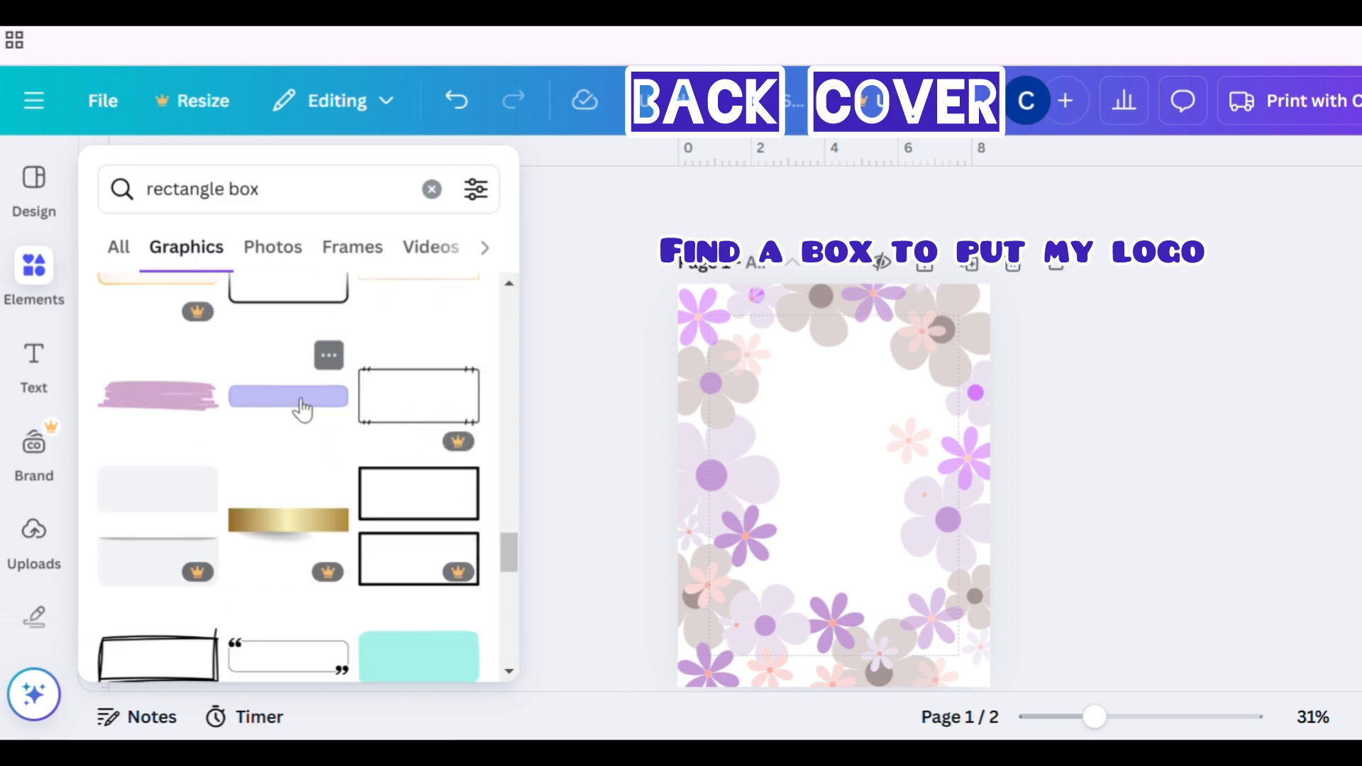
click(176, 398)
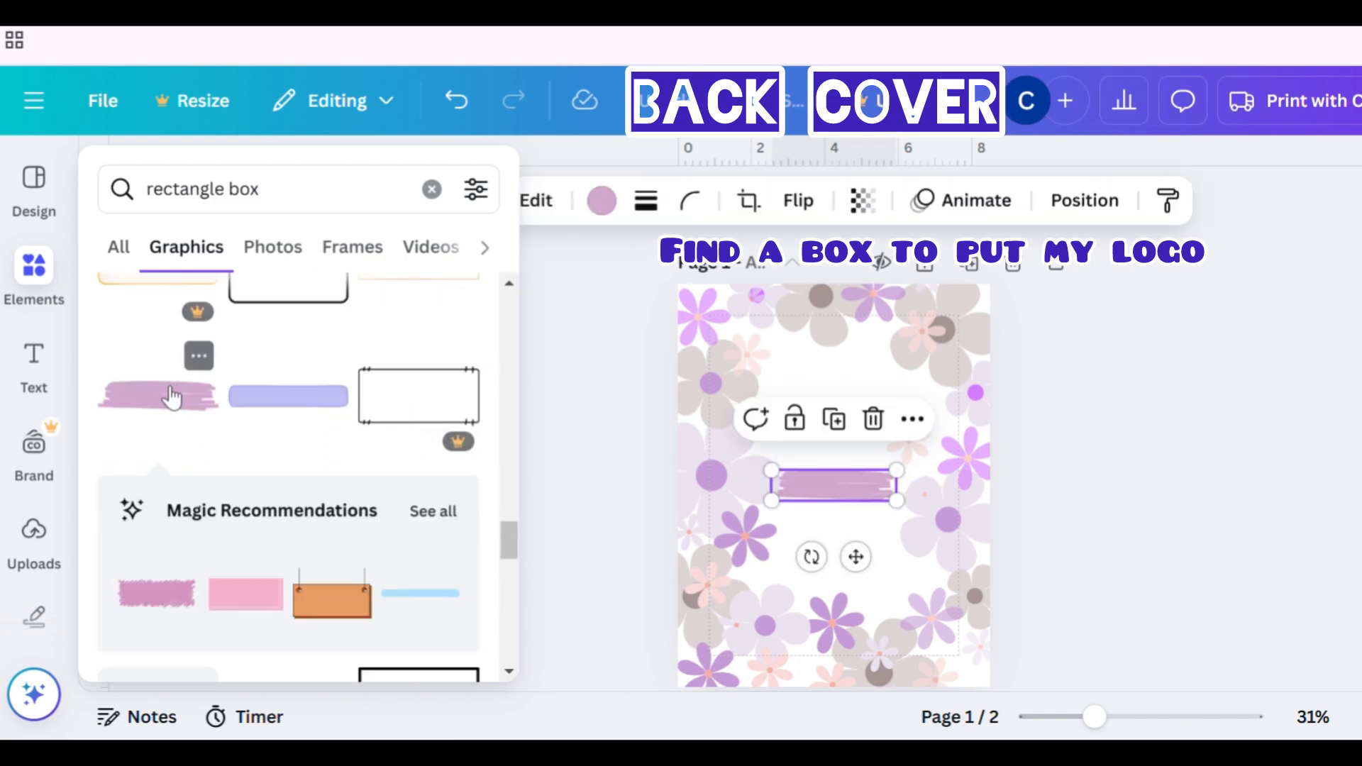
- Copy the lilac rectangle onto the back page and nudge it slightly up near the top
click(835, 478)
right_click(839, 487)
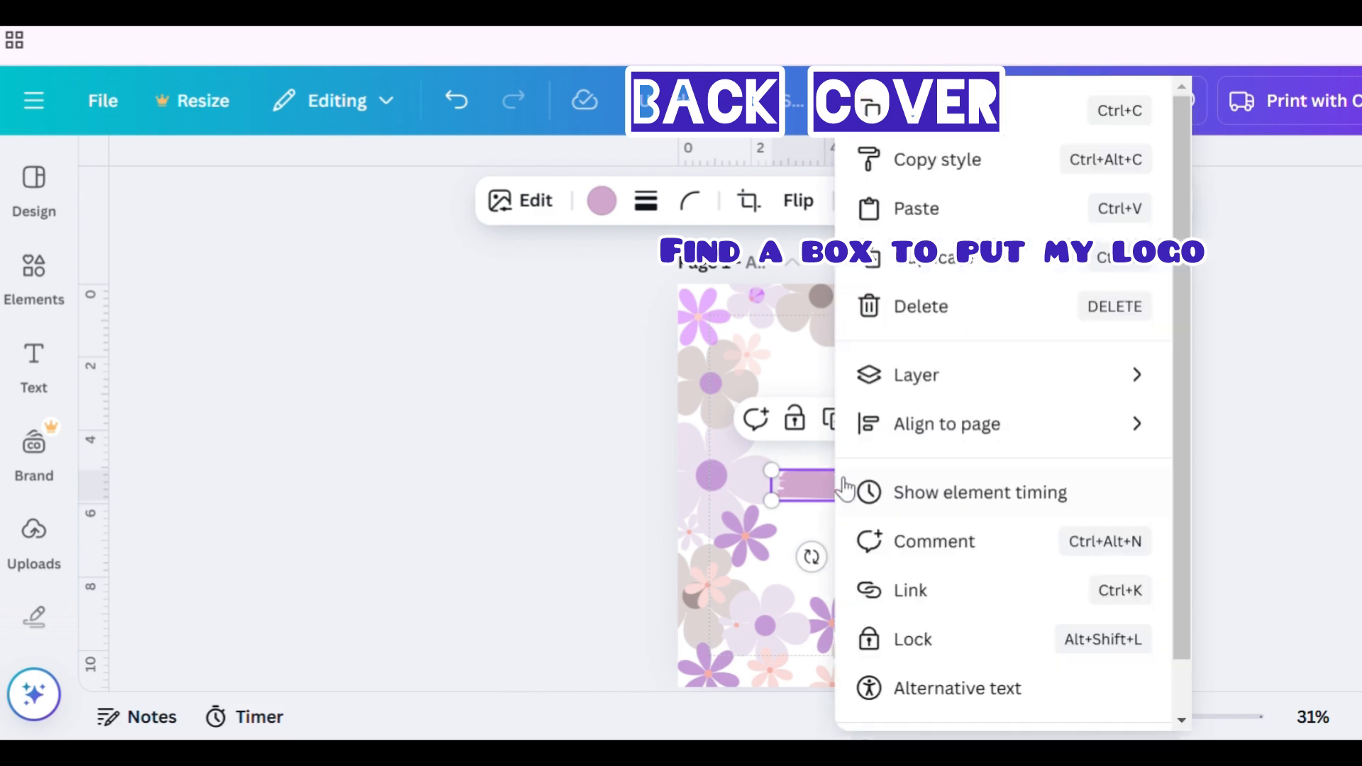
key(Escape)
scroll(872, 496, down, 6)
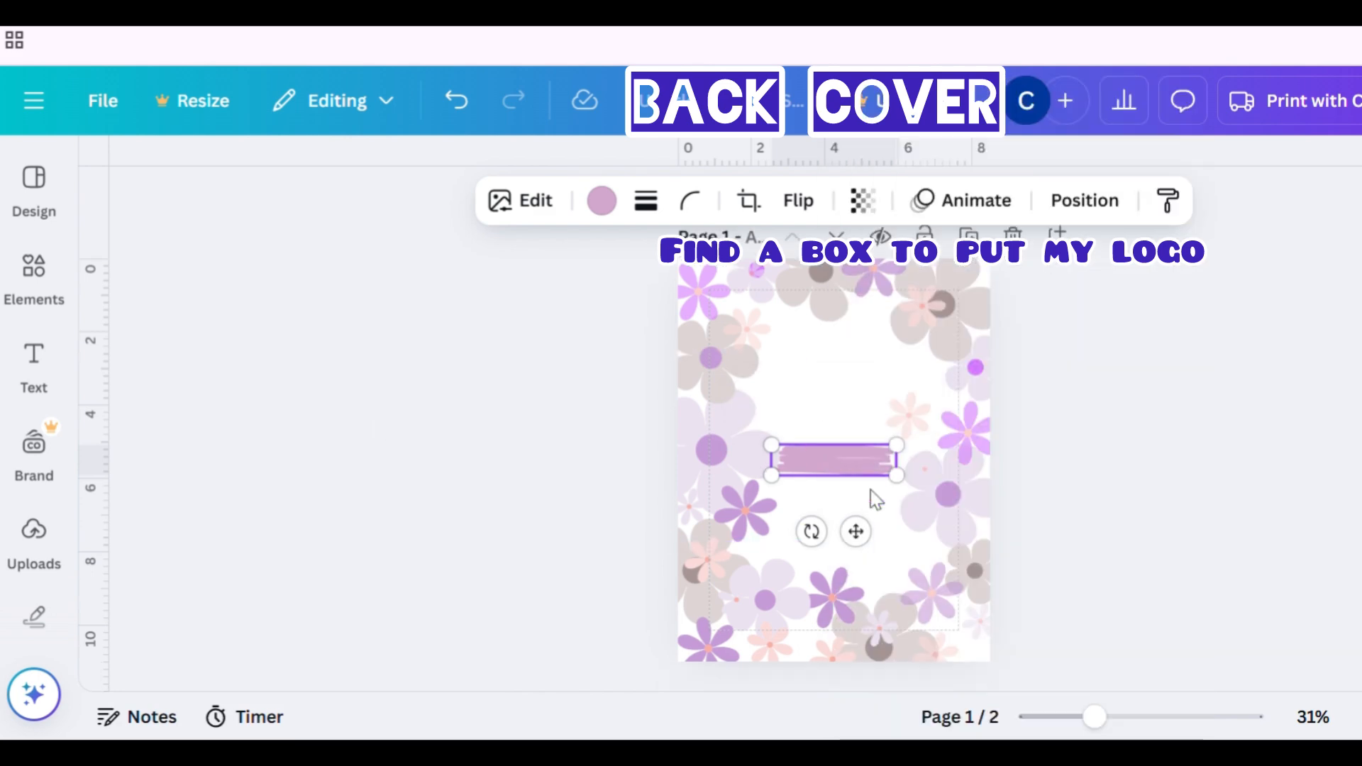
click(842, 398)
key(ctrl+v)
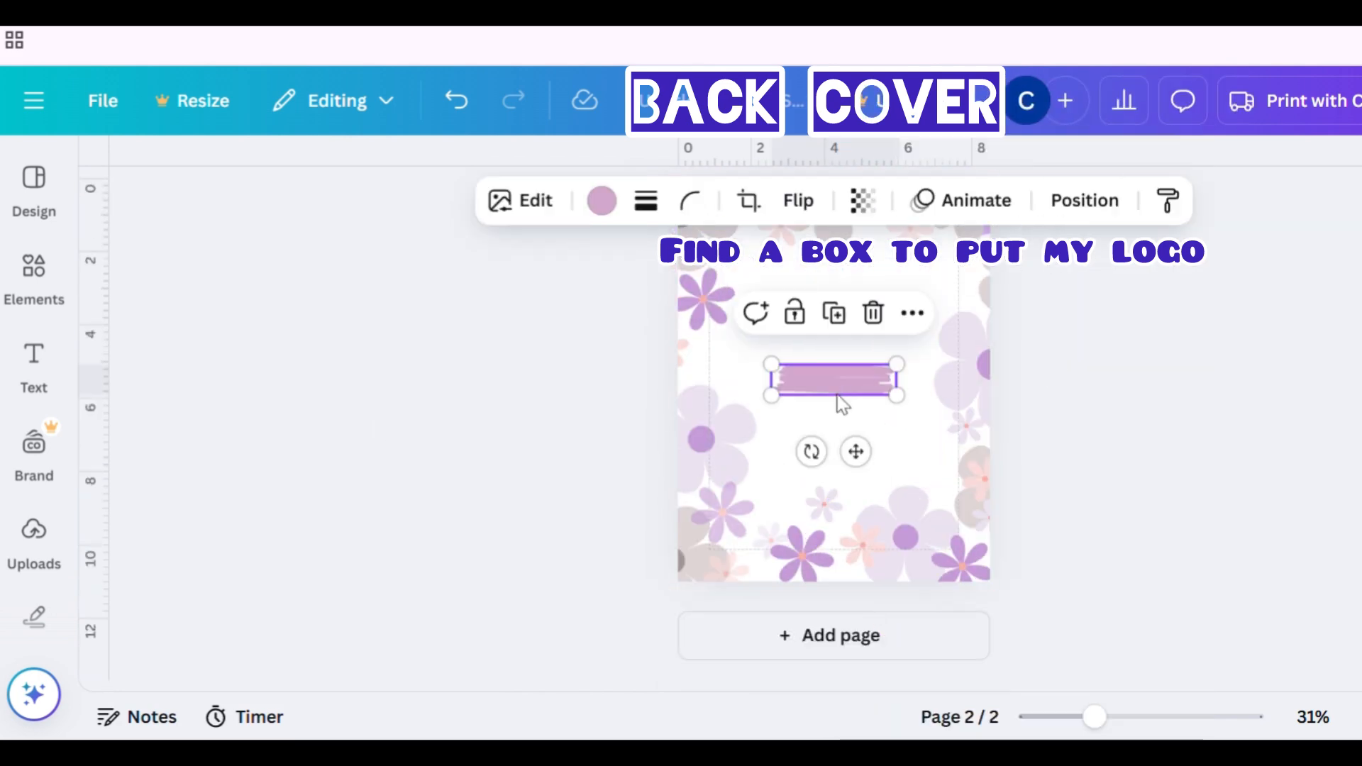
drag(850, 370, 863, 362)
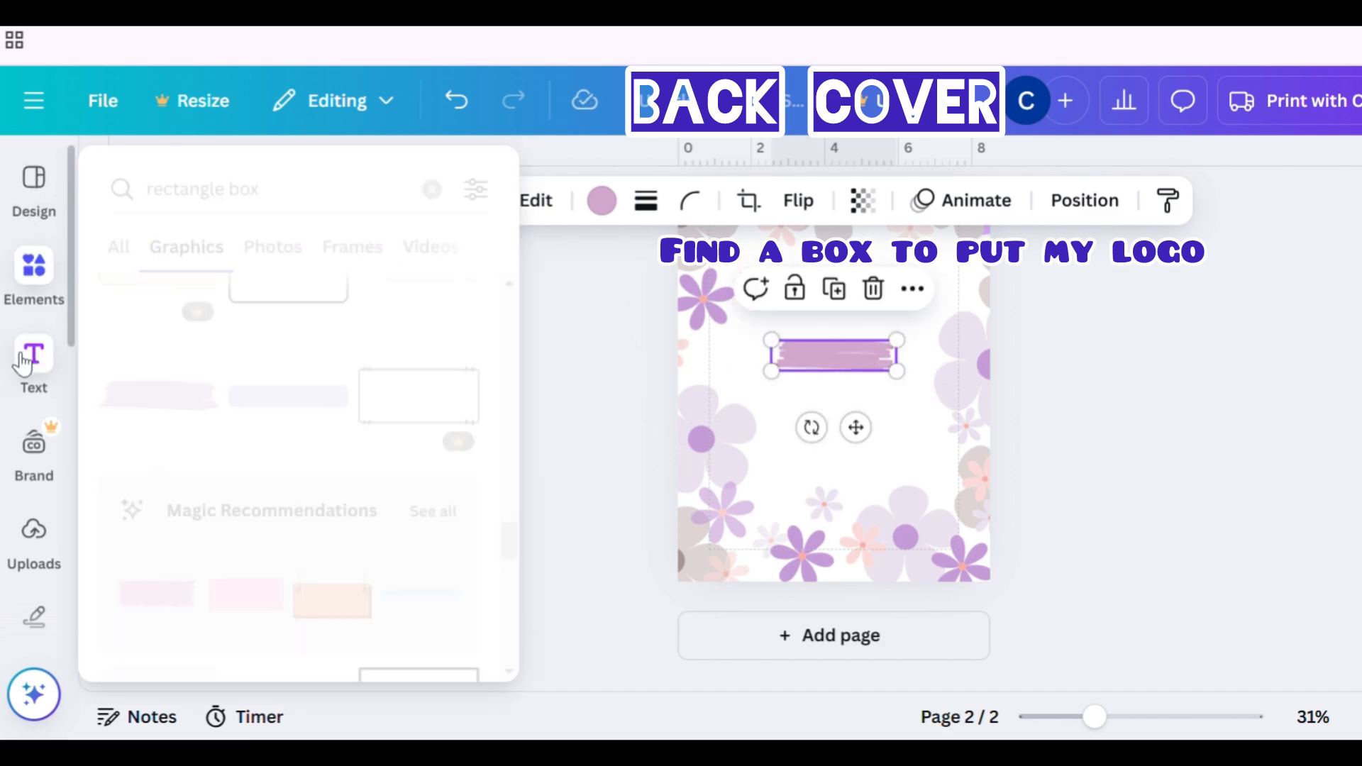
- Add a text box to the back page
click(22, 363)
click(268, 264)
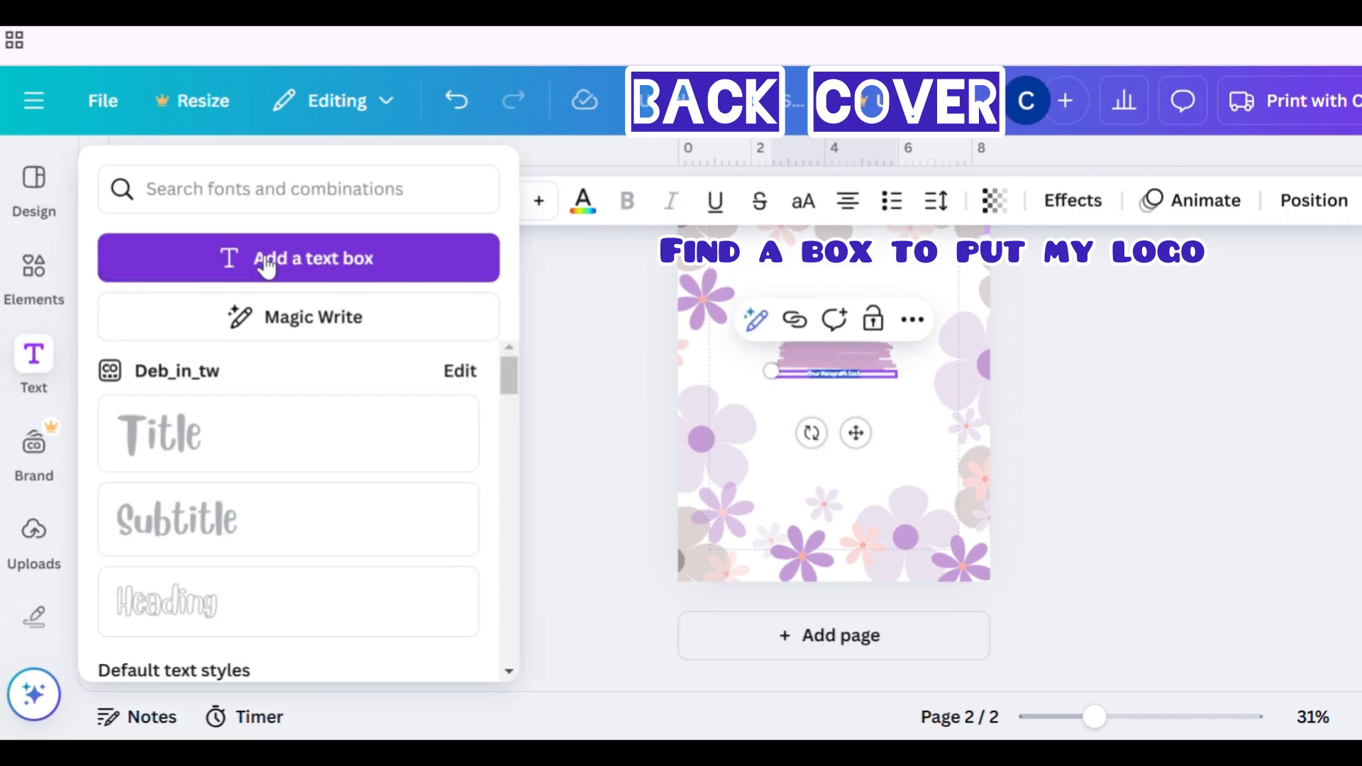
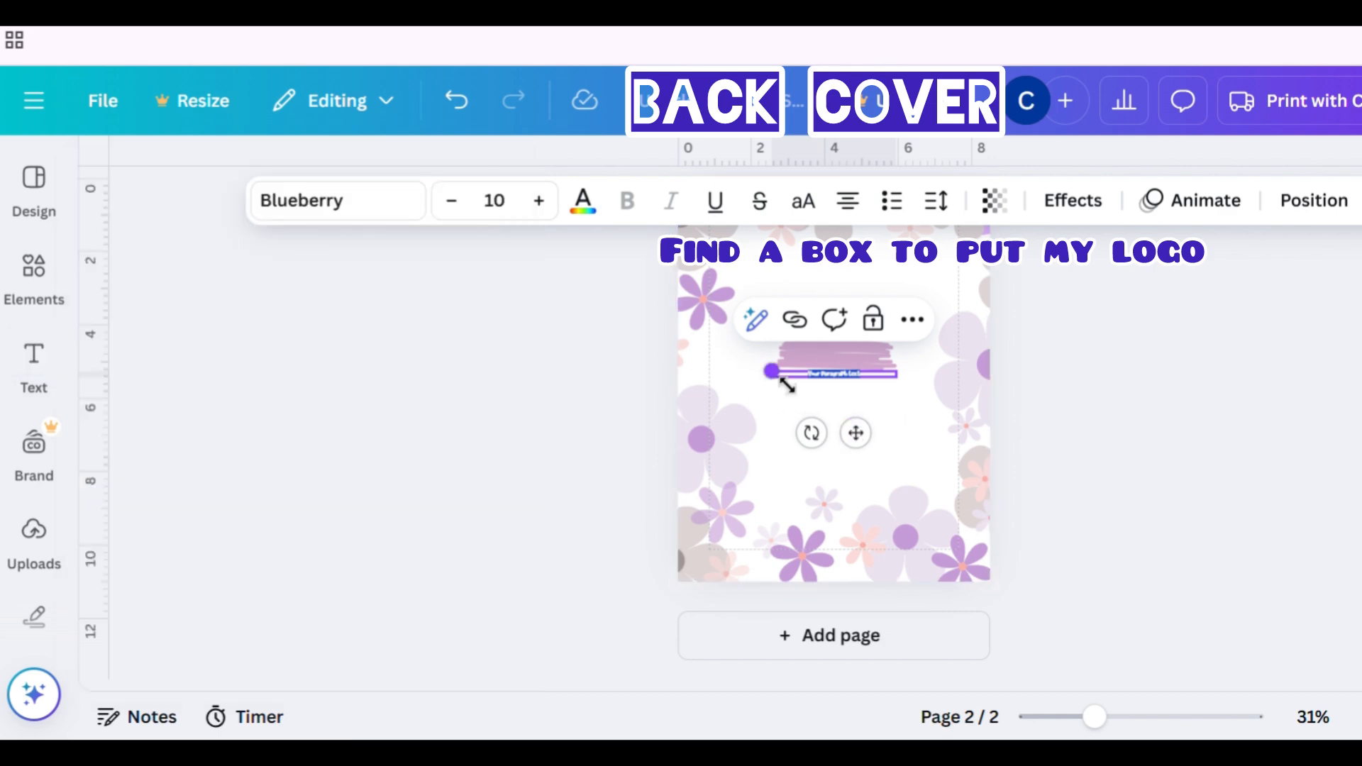
drag(774, 374, 689, 312)
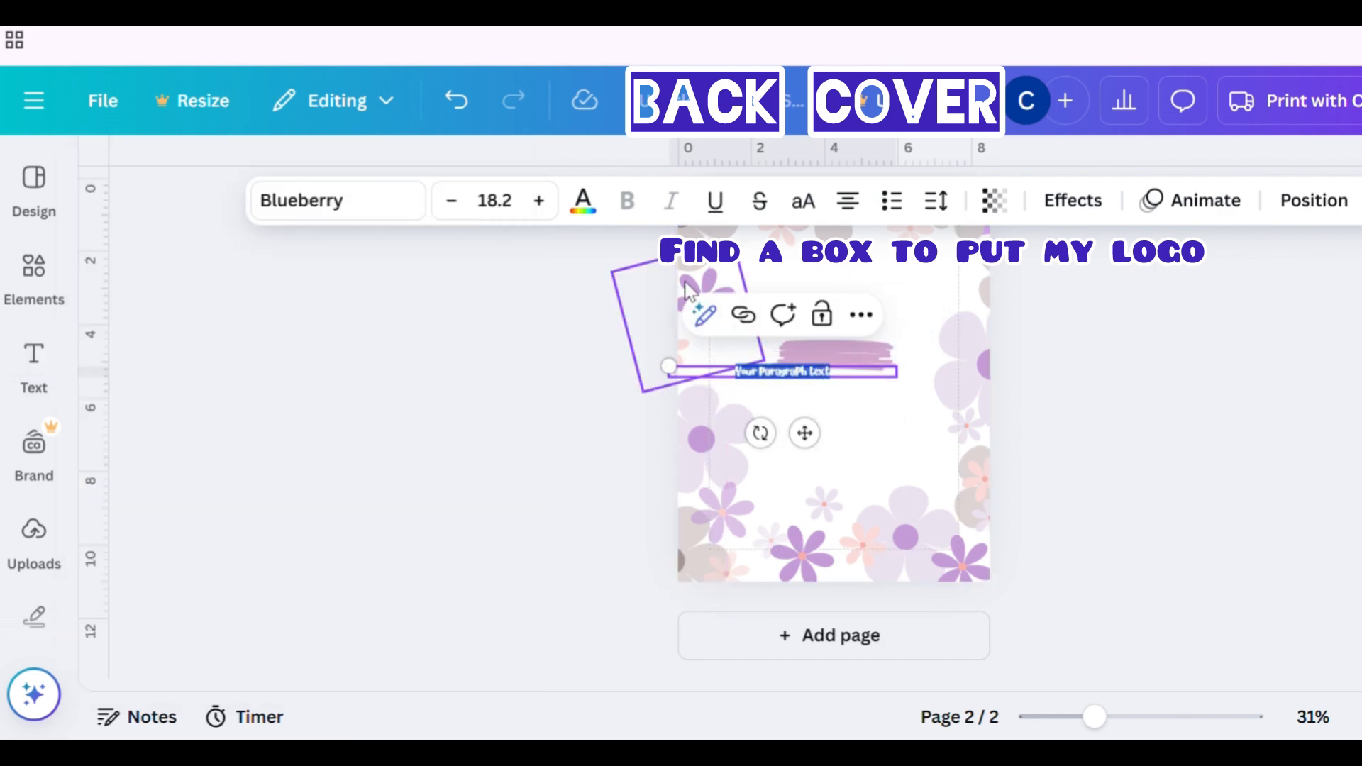
click(521, 215)
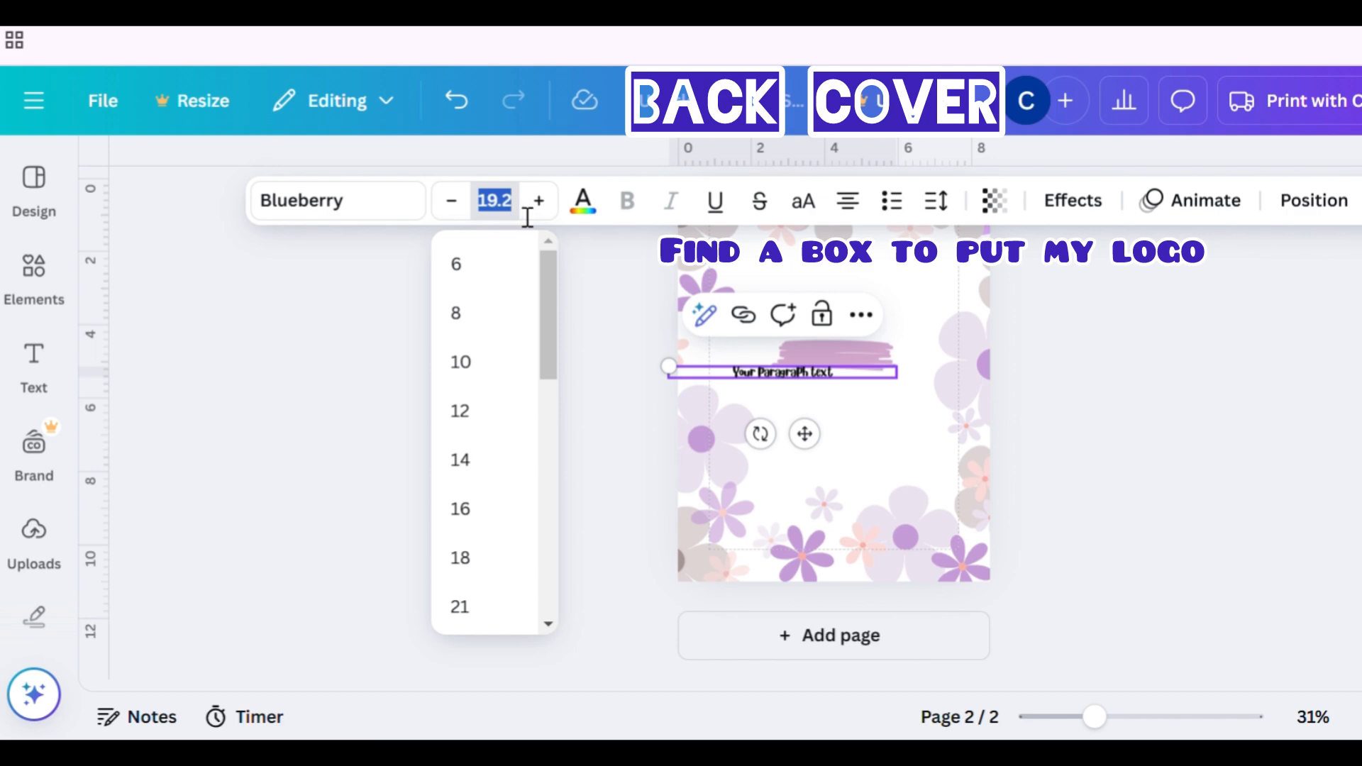
text(16)
key(Return)
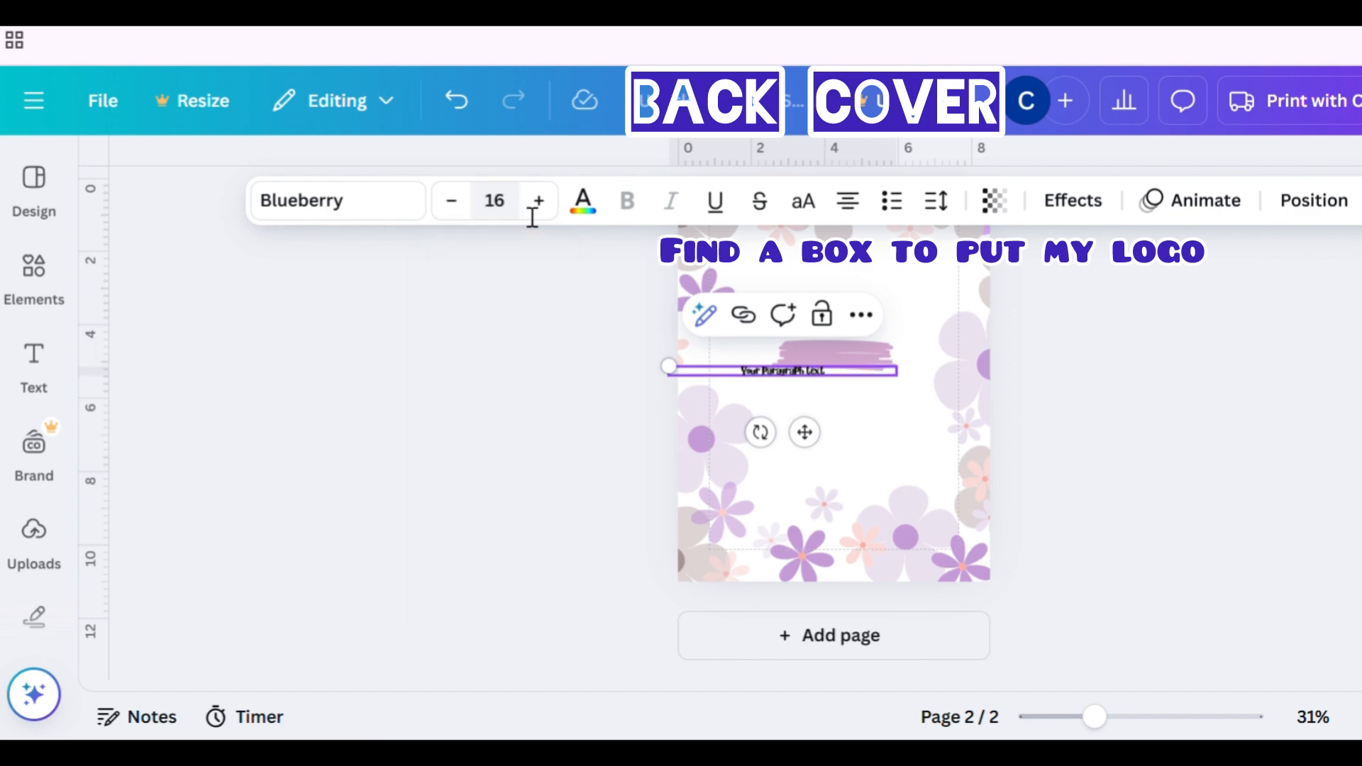
click(846, 384)
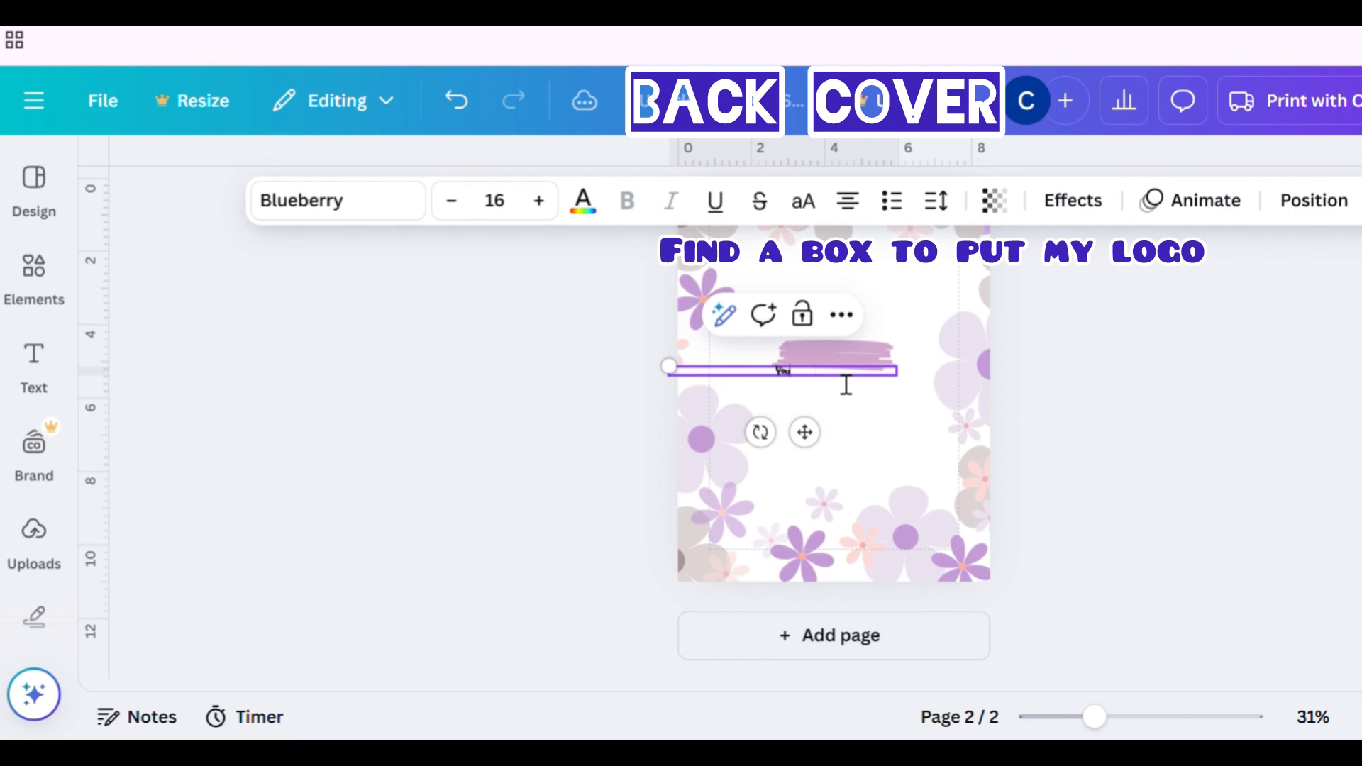
- Add a new text box to the back page and clear its placeholder text
drag(1081, 717, 1127, 716)
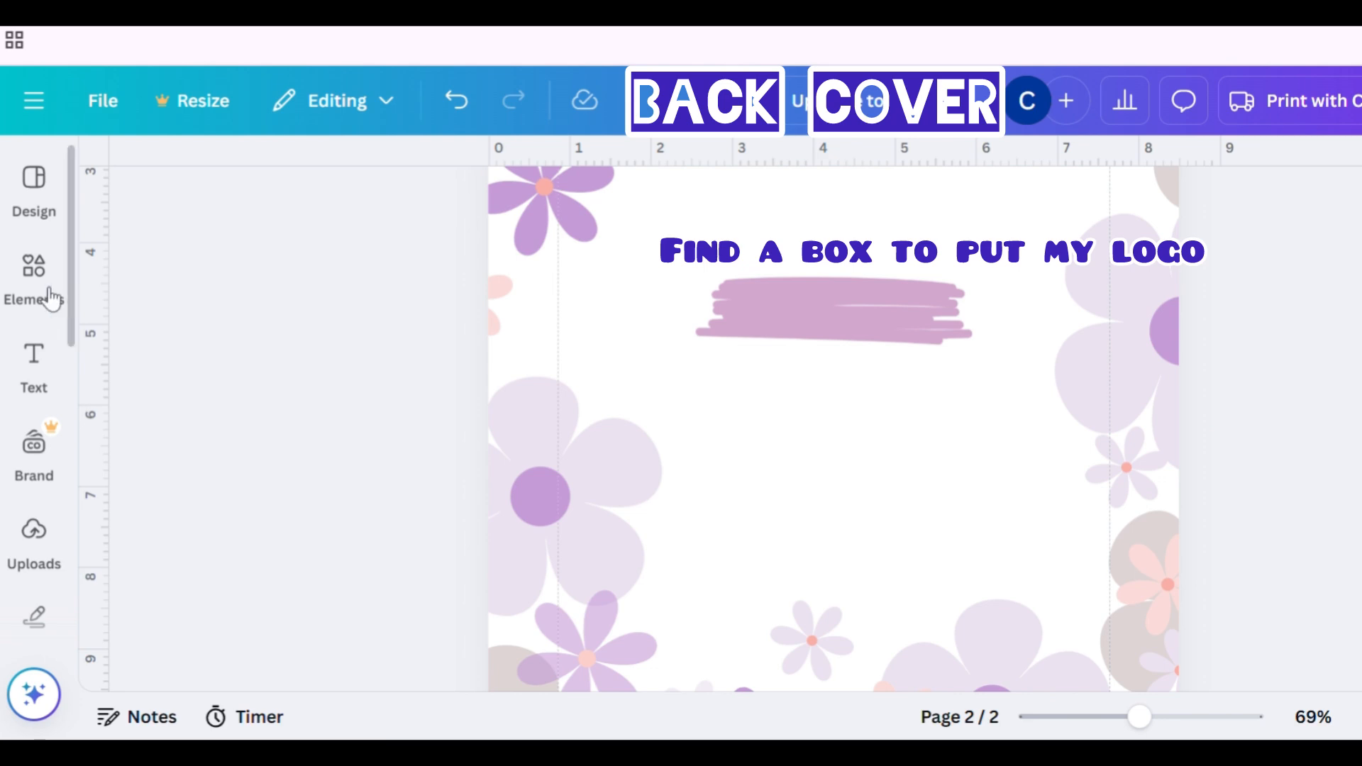
click(35, 365)
click(289, 269)
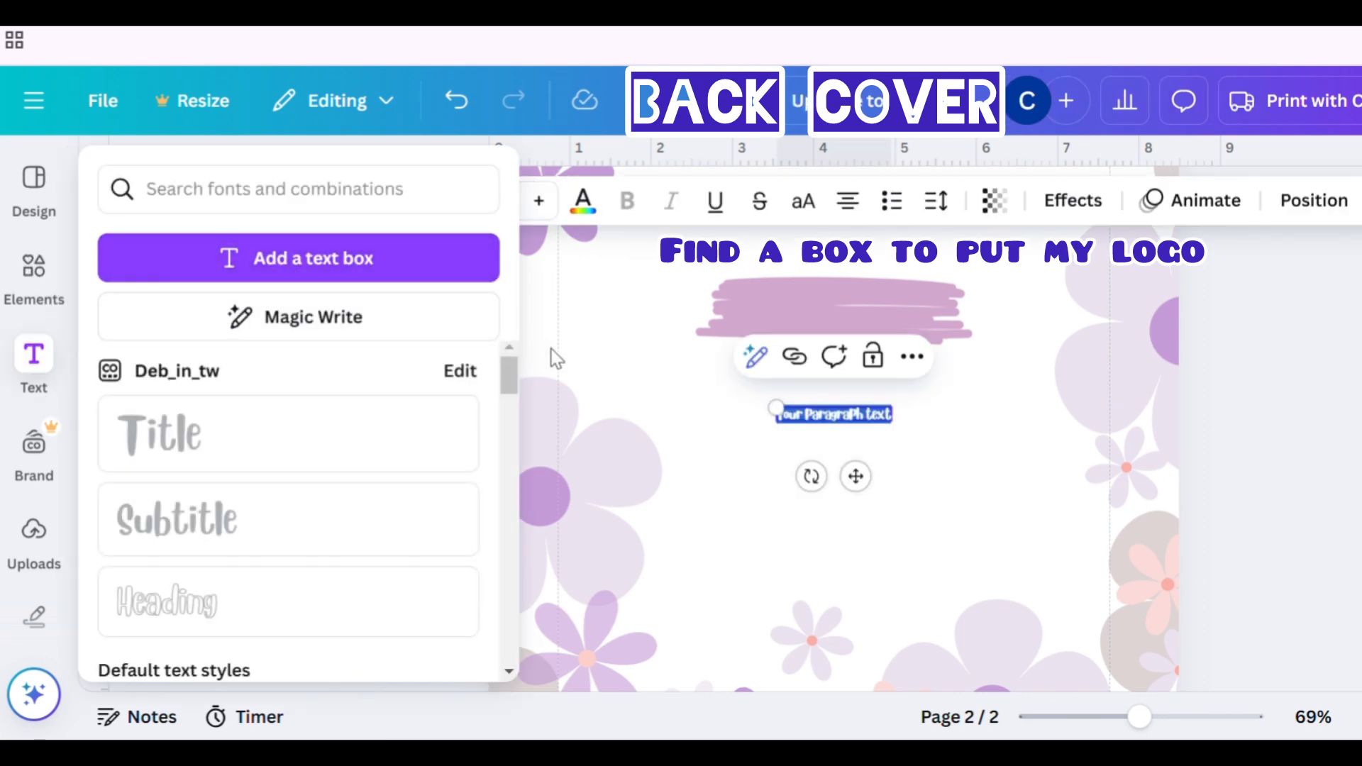
drag(776, 408, 663, 351)
key(BackSpace)
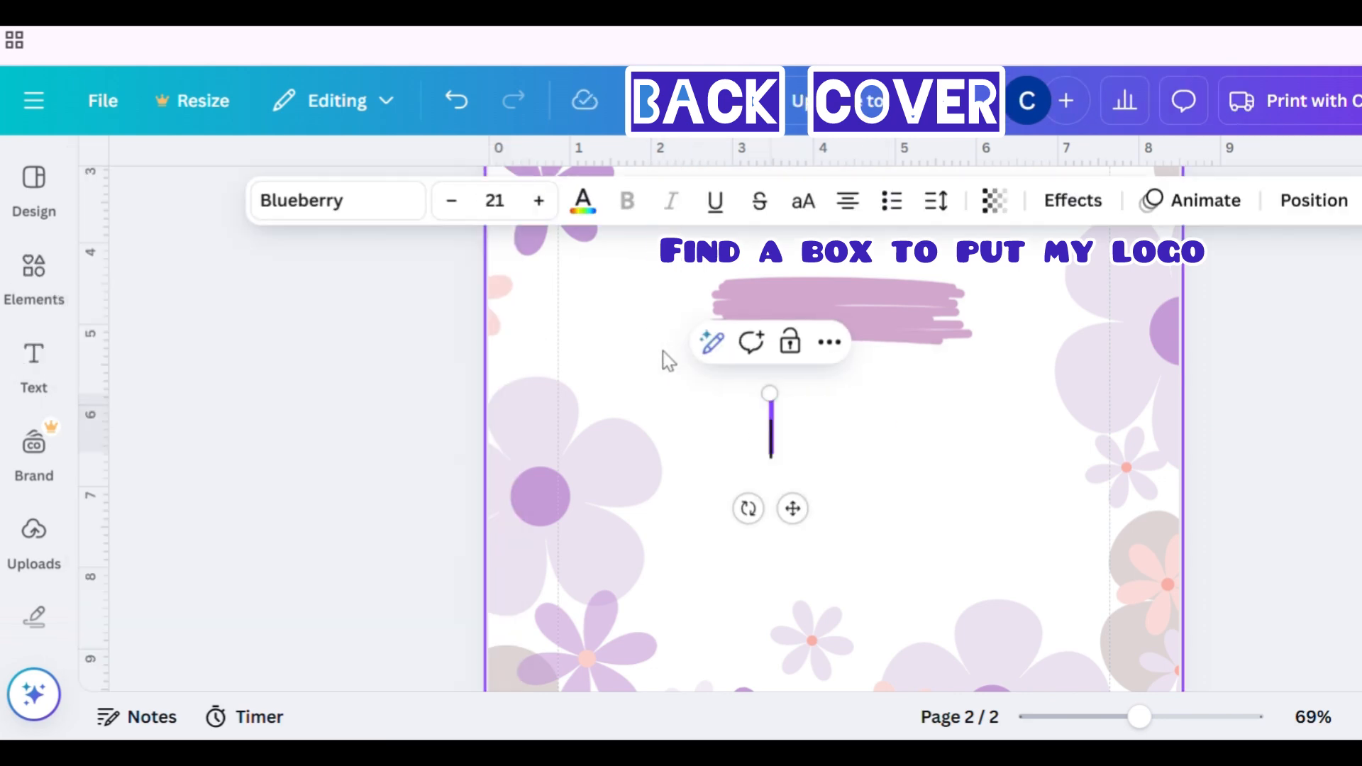
- Type the credit line 'Created by', the creator's handle, and 'with love' into the text box
text(Created)
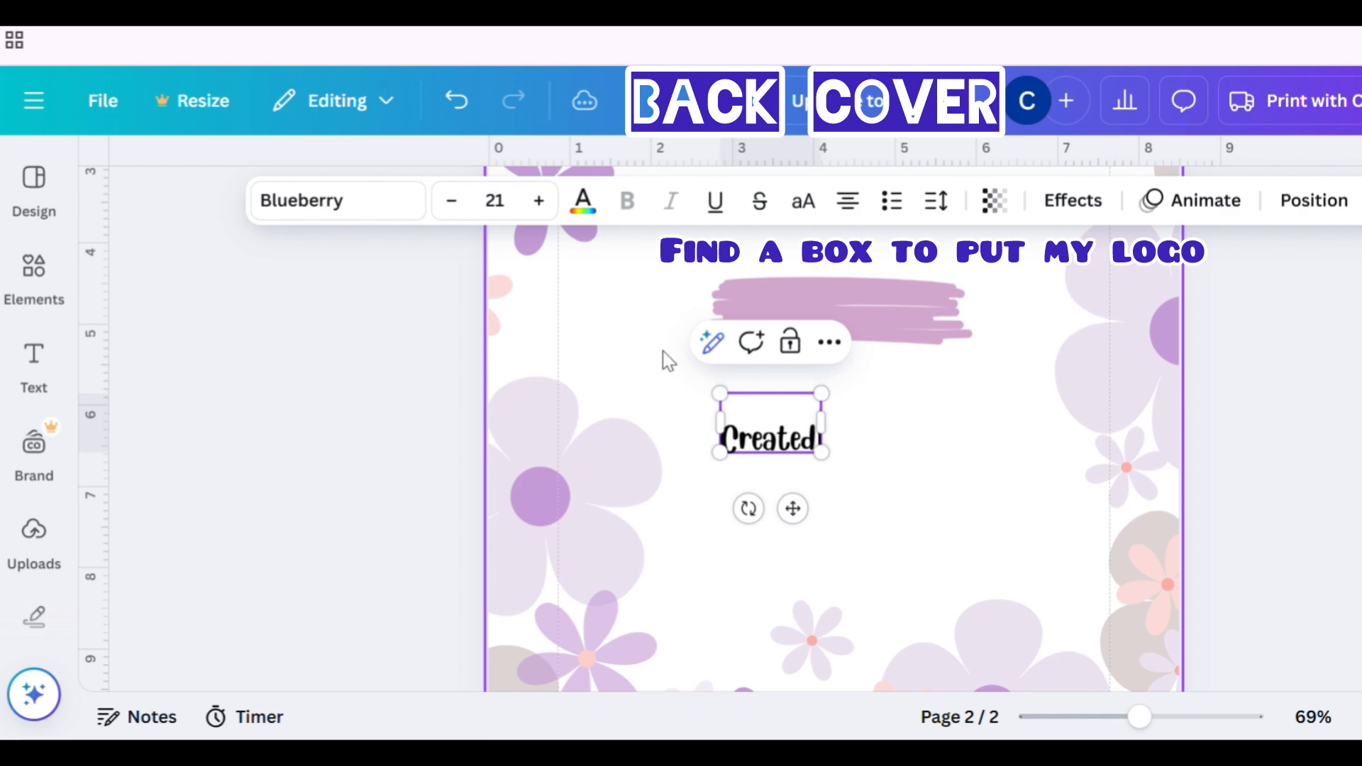
text( by deb)
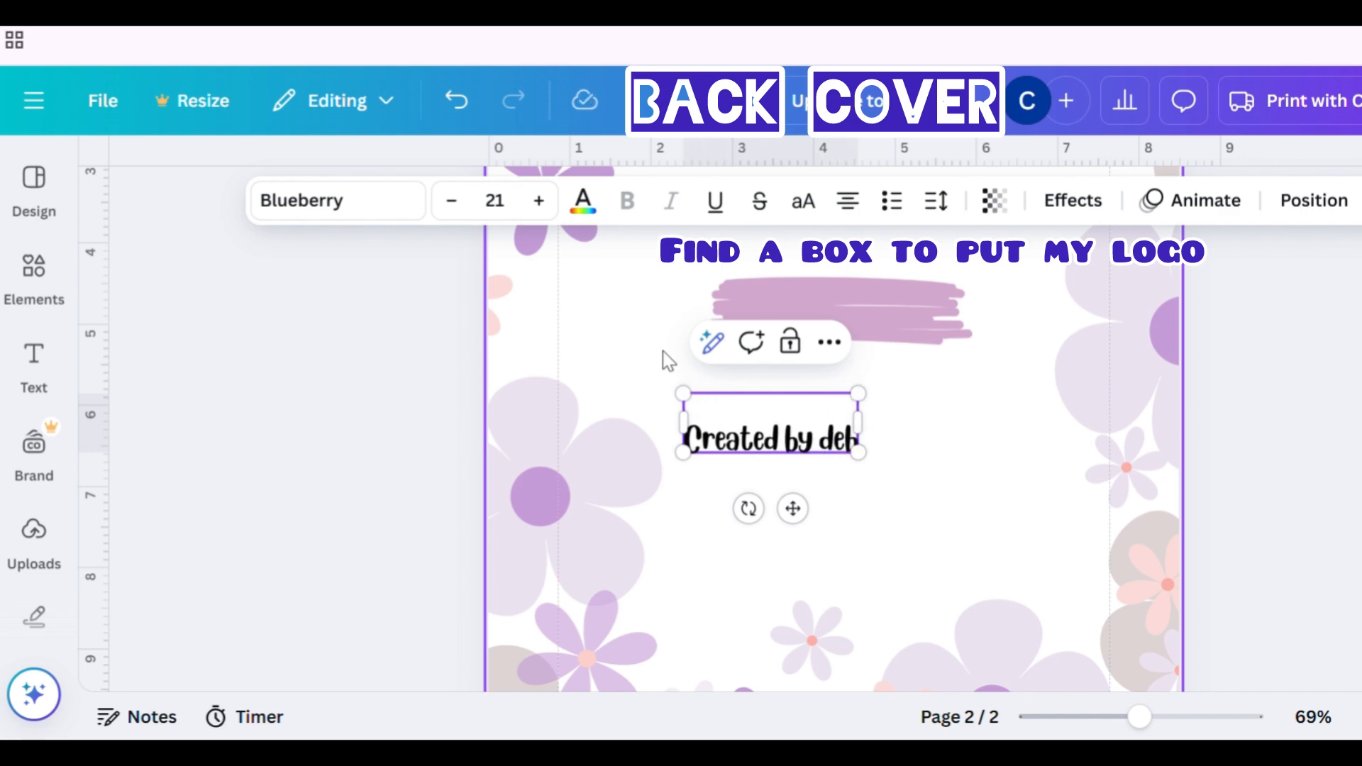
text(_in_tw)
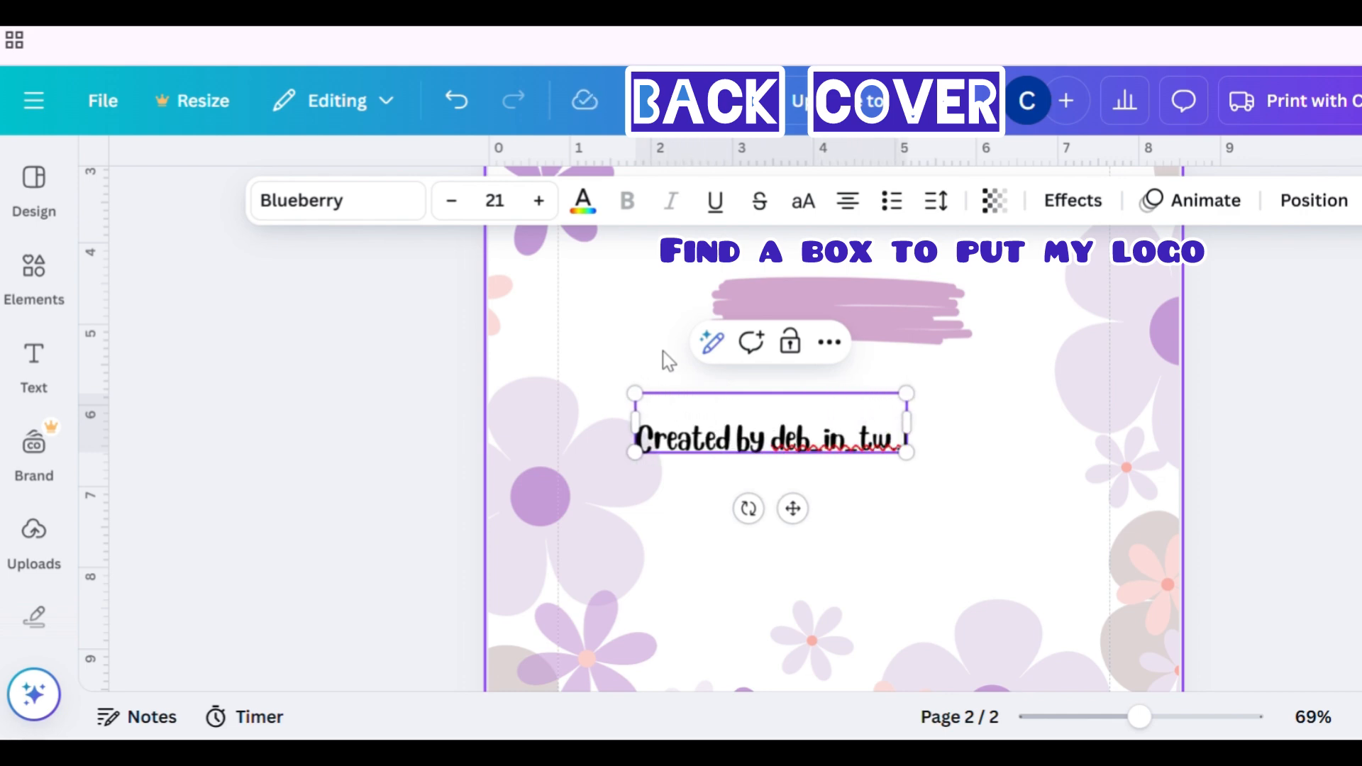
text(_with)
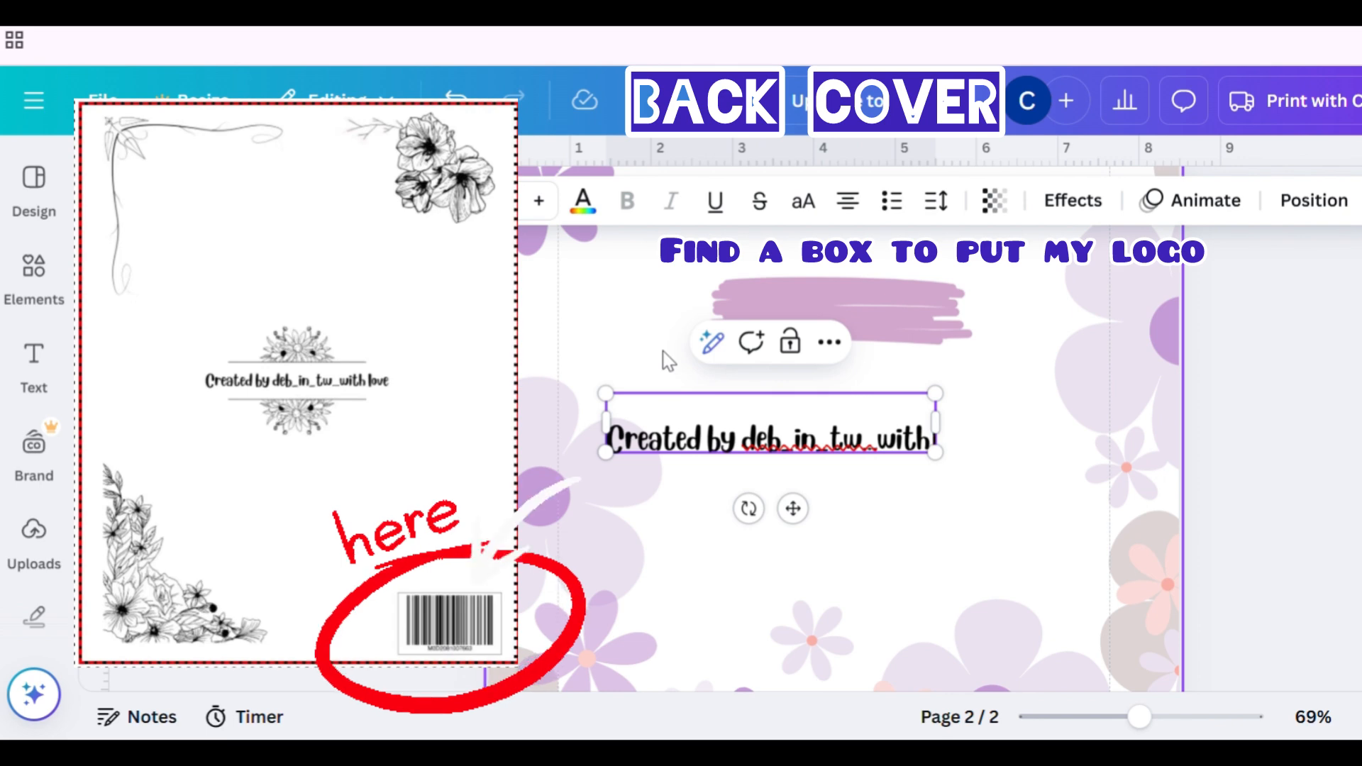
text( love)
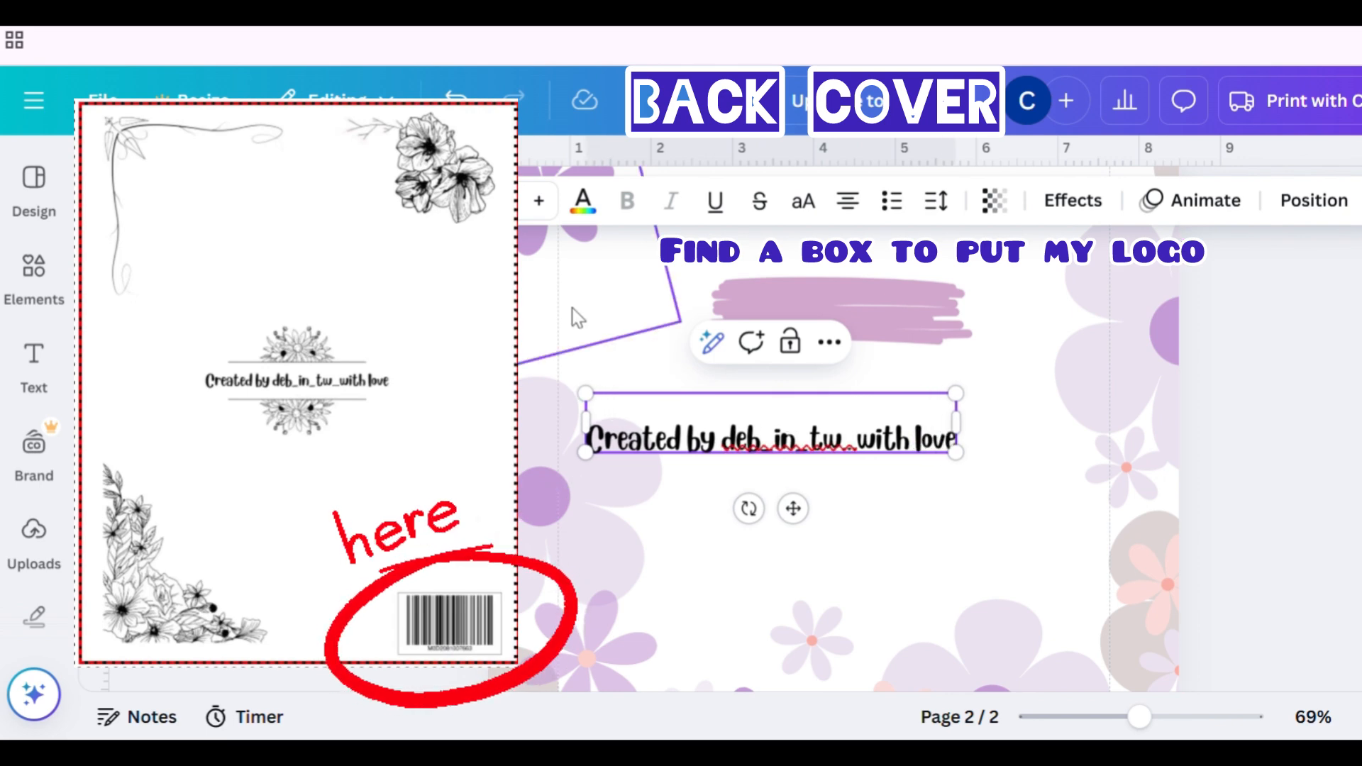
- Set the credit text's font size to 16 and move it onto the lilac rectangle
click(494, 201)
text(16)
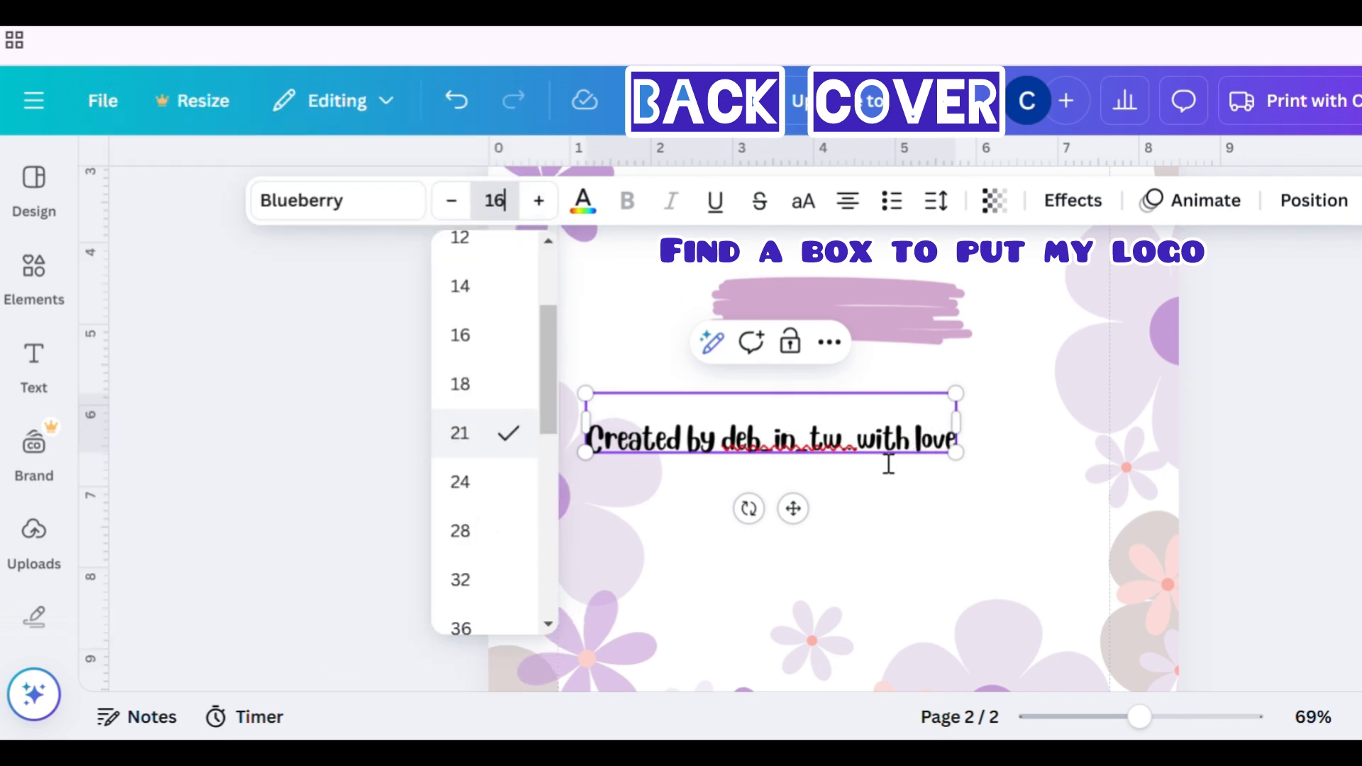
key(Return)
mouse_move(793, 508)
mouse_down()
mouse_move(870, 423)
mouse_move(865, 378)
mouse_up()
- Enlarge the lilac rectangle so it fits behind the credit text
click(927, 349)
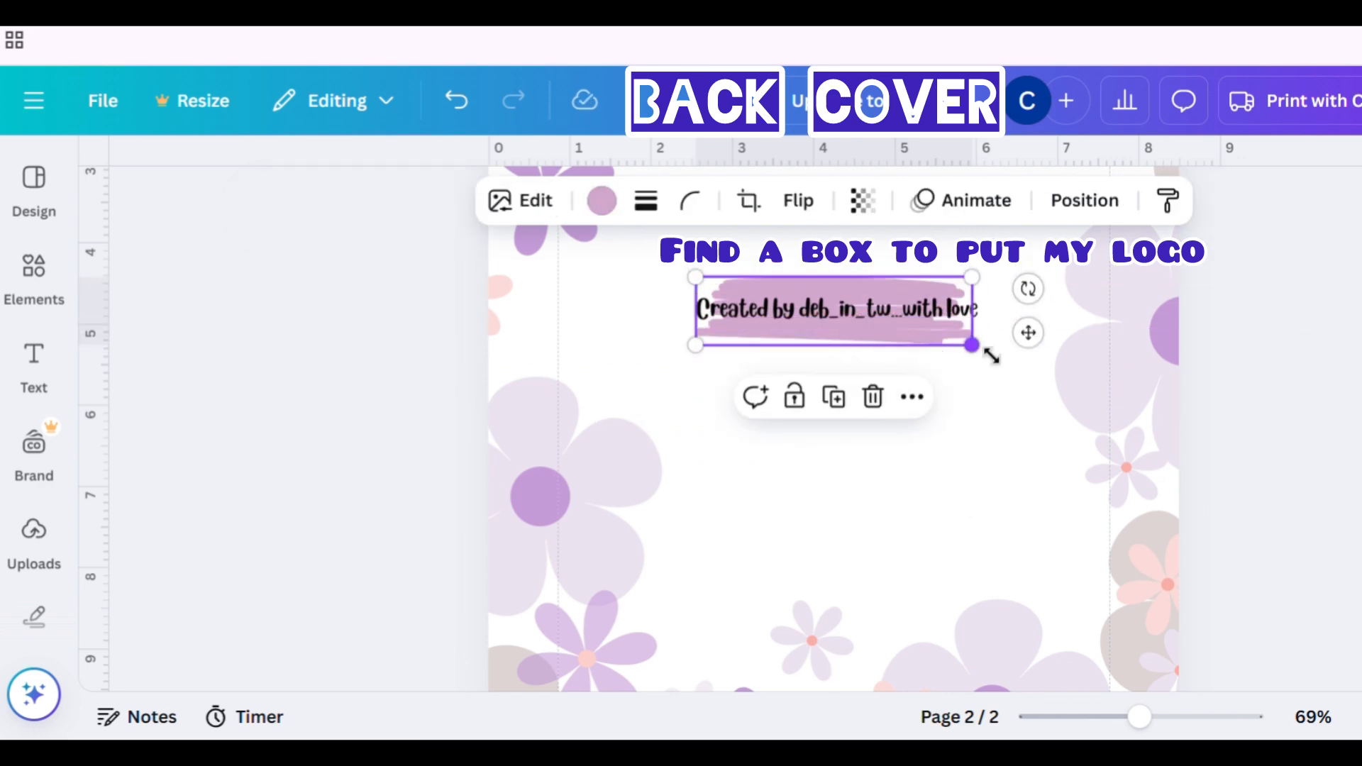
drag(988, 350, 1042, 419)
drag(943, 350, 915, 344)
- Recolour the credit text to the pale pink document colour
click(906, 313)
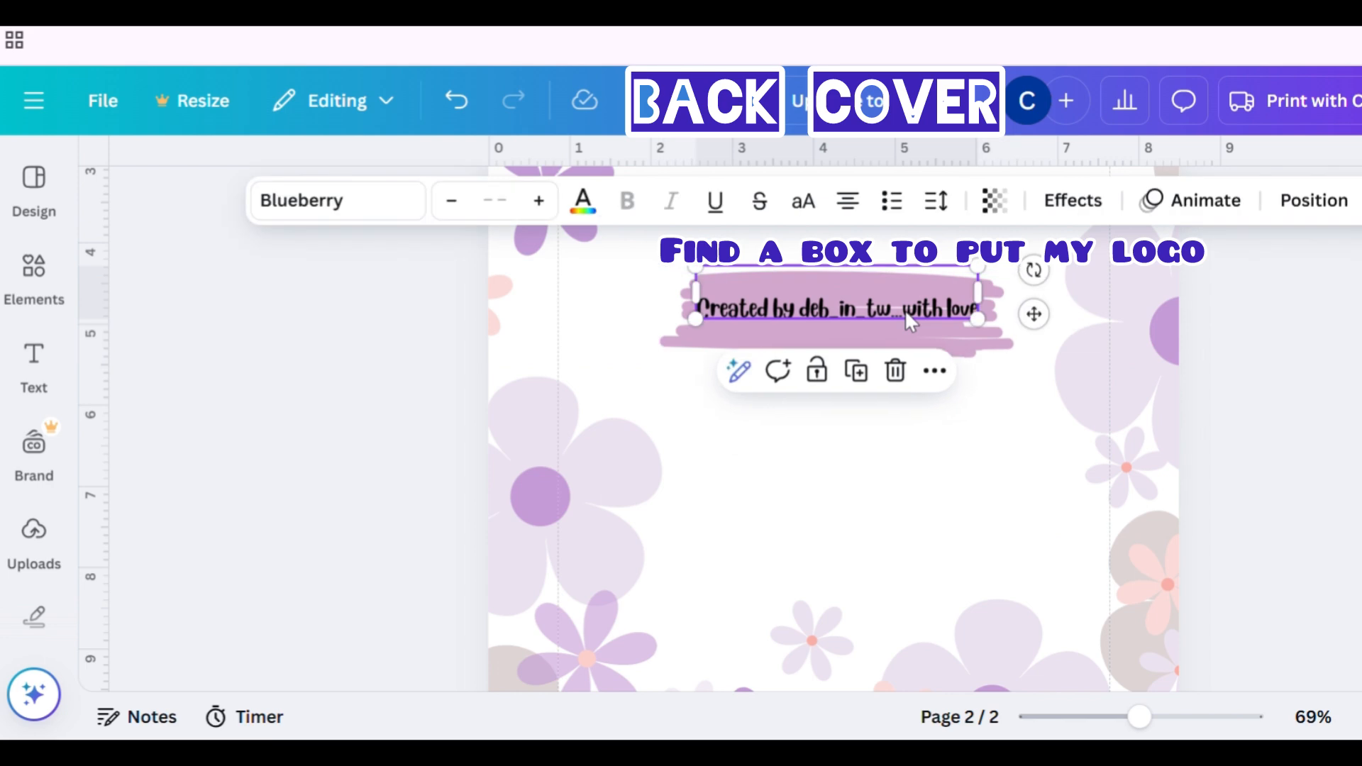
click(583, 200)
click(323, 521)
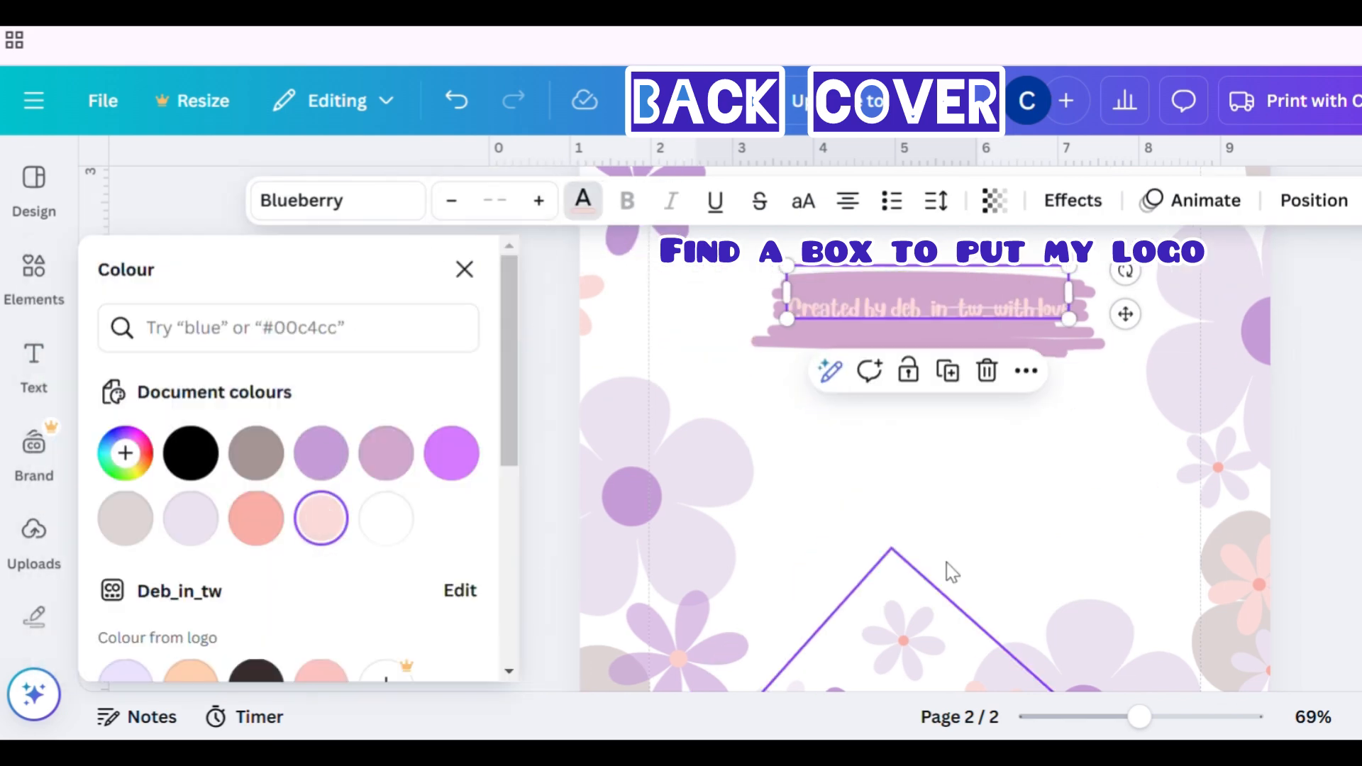
click(1050, 561)
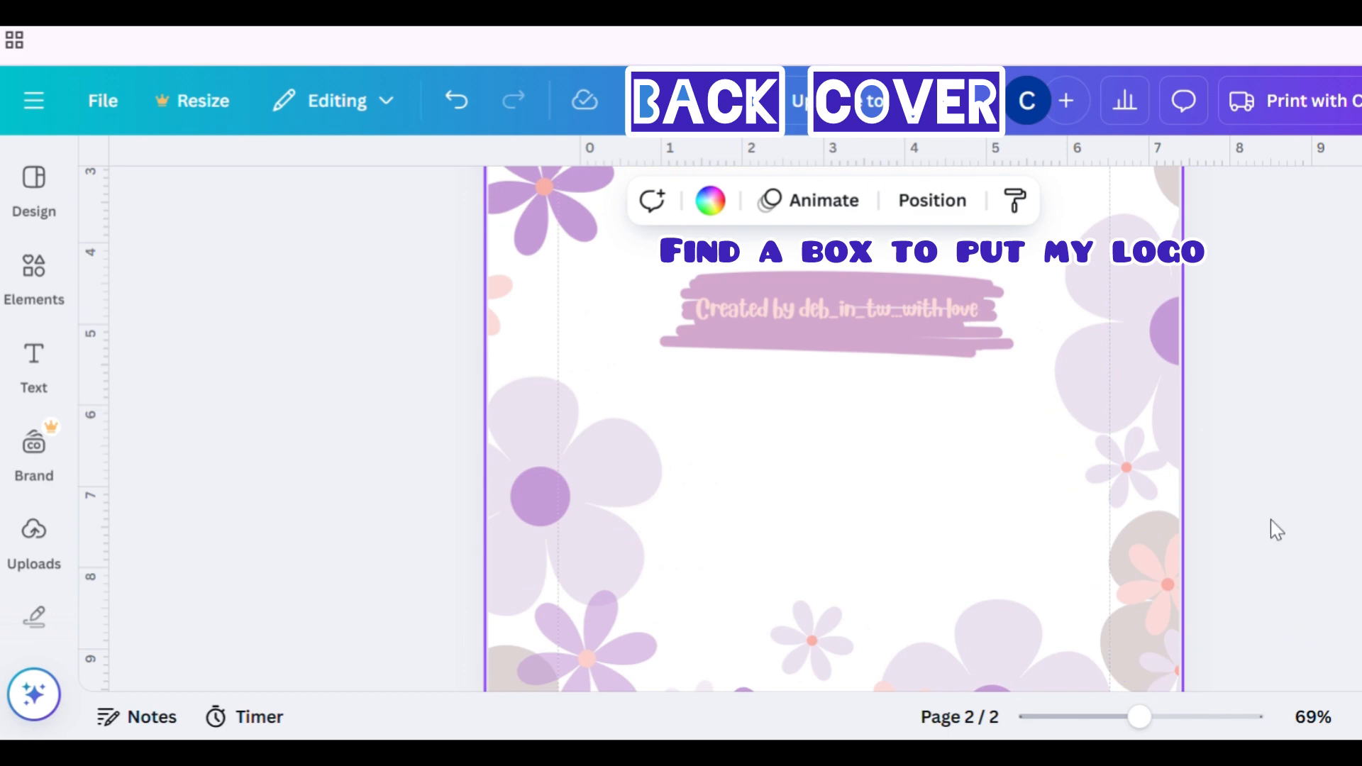
key(Escape)
- Delete the lilac brush-stroke rectangle from the front cover page
mouse_move(1140, 717)
mouse_down()
mouse_move(1085, 718)
mouse_move(1122, 718)
mouse_up()
scroll(1174, 568, up, 2)
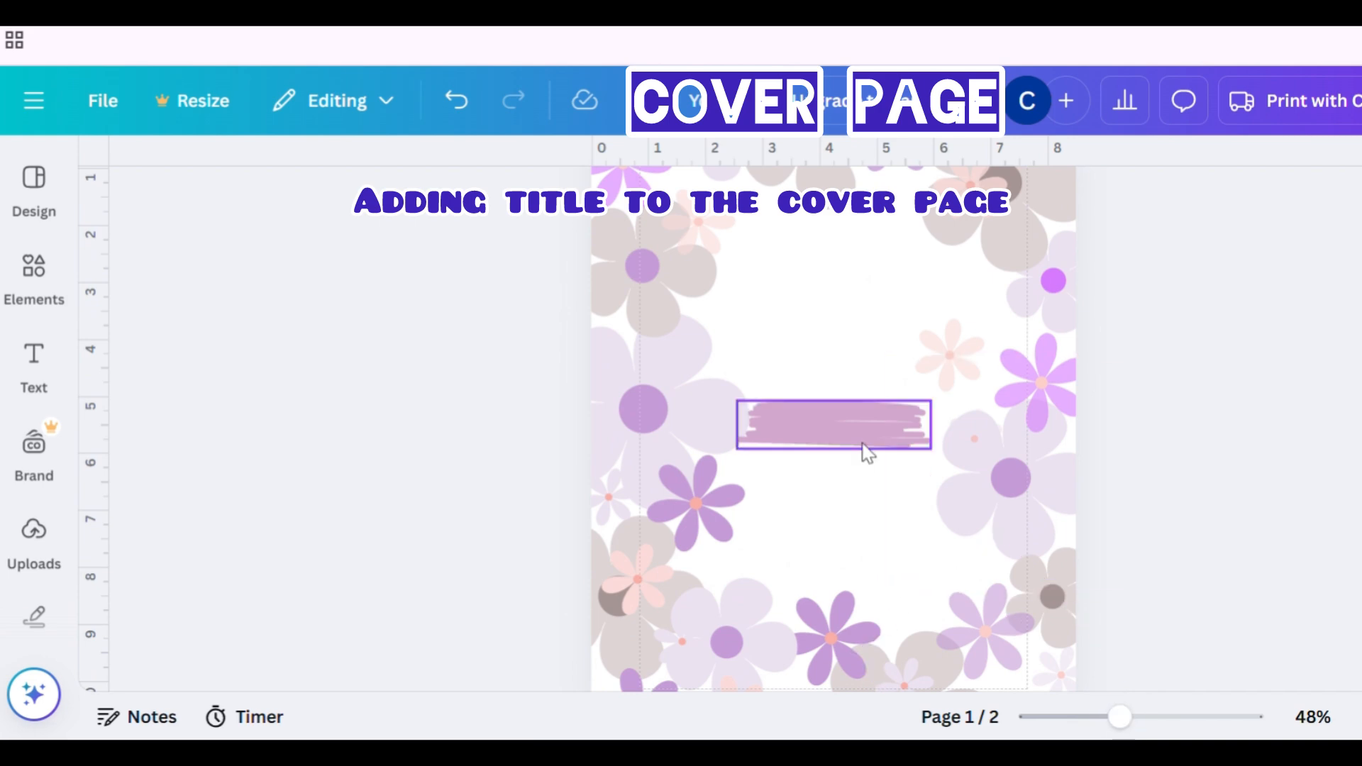
click(862, 442)
key(Delete)
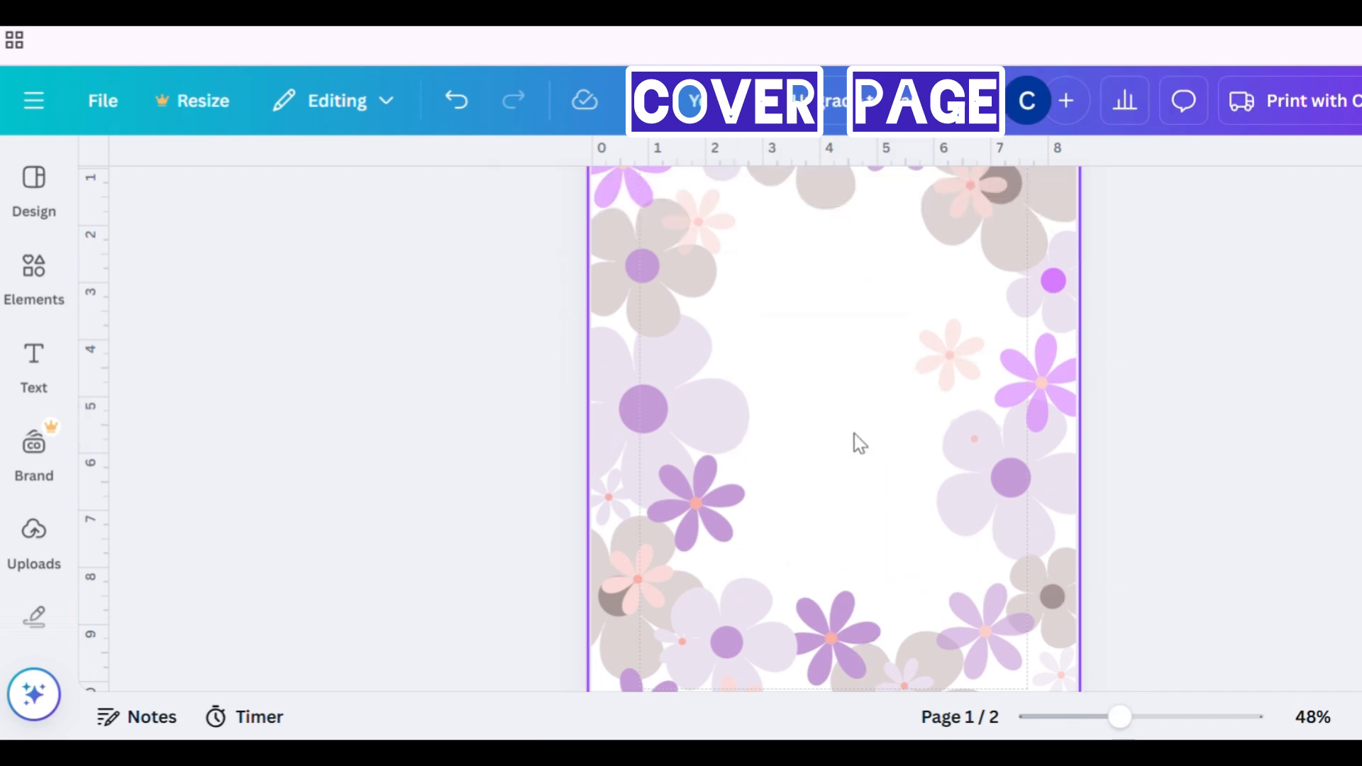
- Add a wavy-edged label frame from the rectangle box recommendations to the front page
click(502, 301)
click(34, 268)
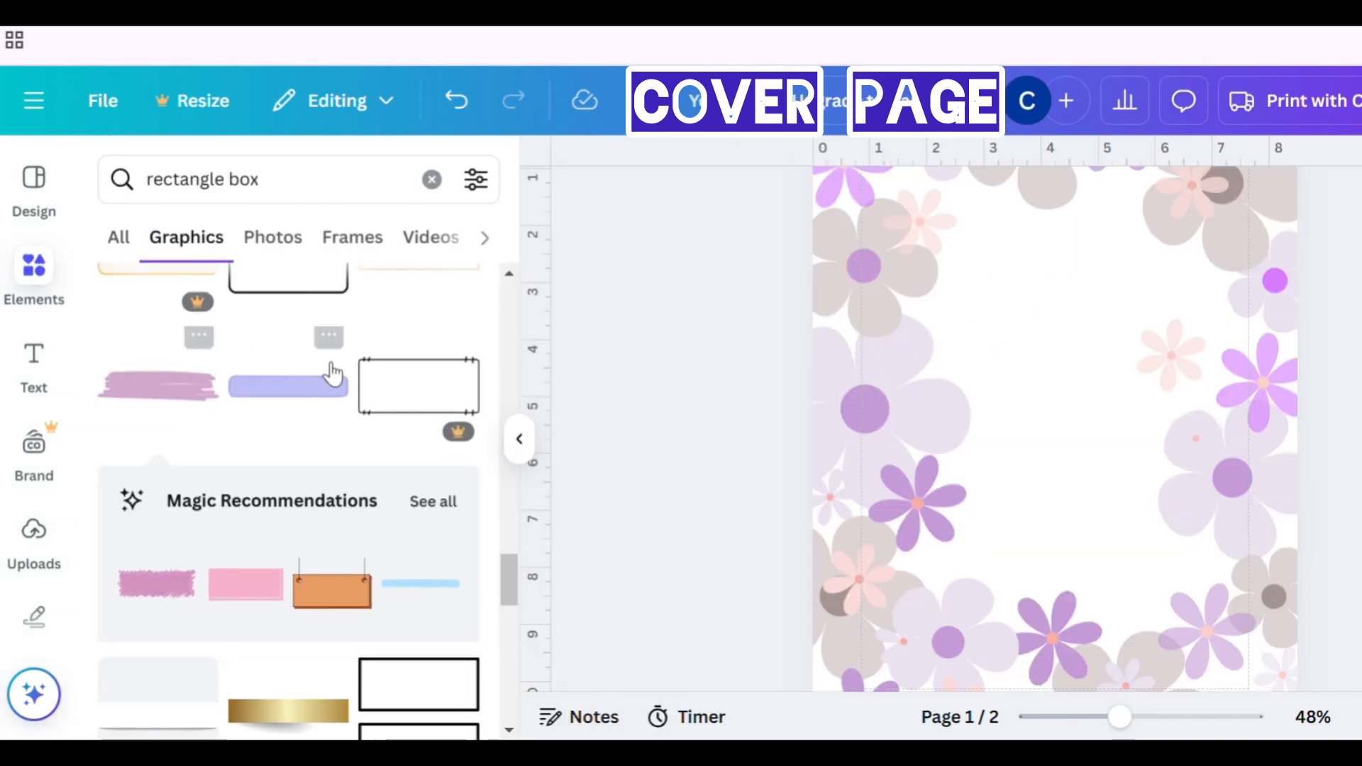
click(433, 502)
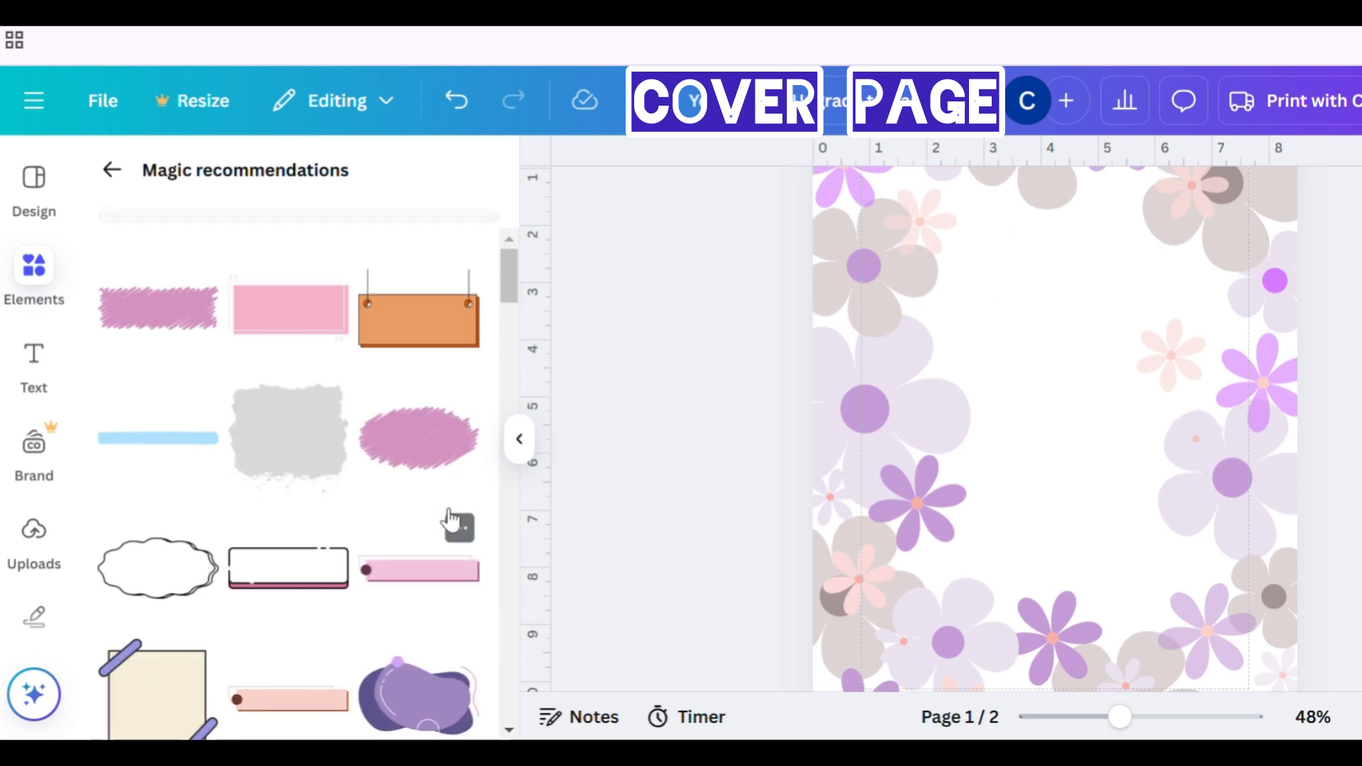
click(185, 588)
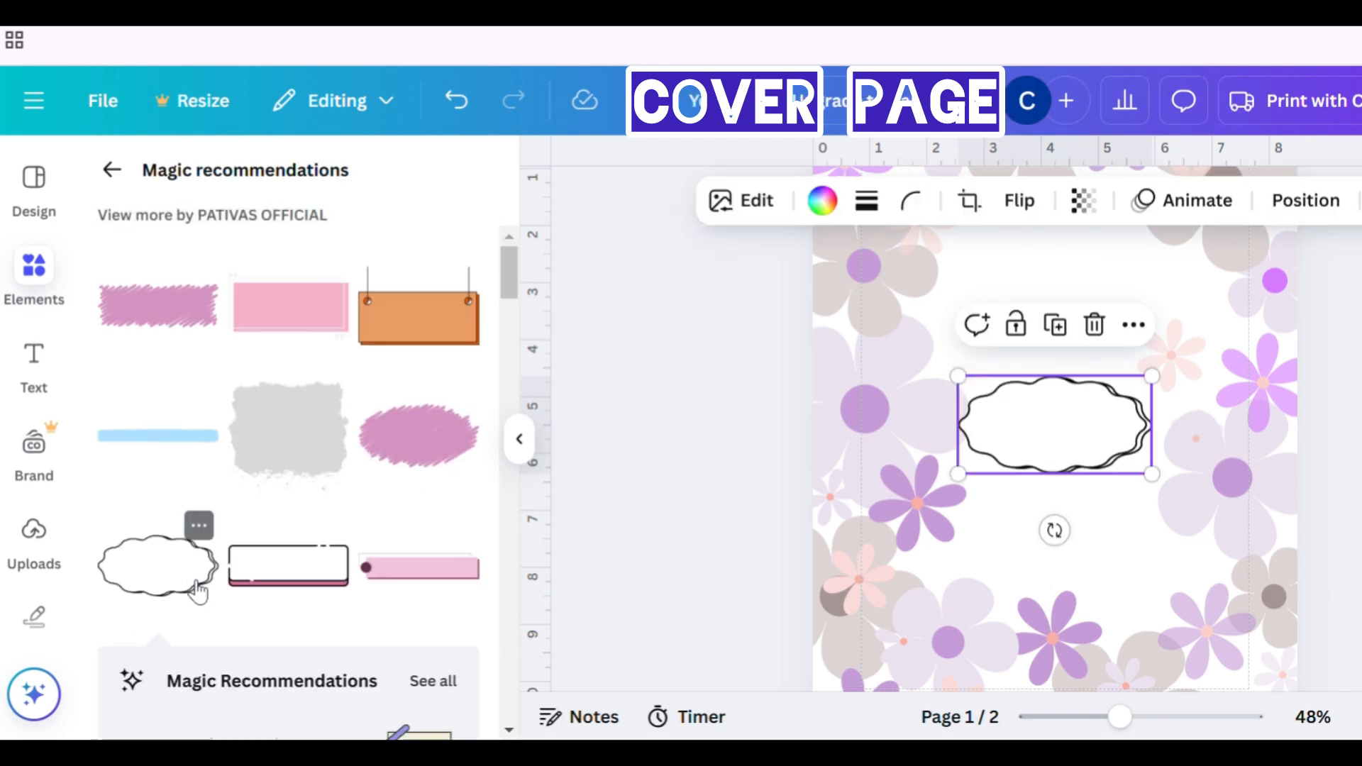
- Enlarge the wavy frame and move it up toward the top of the cover
drag(1153, 474, 1232, 550)
drag(1133, 486, 1100, 339)
scroll(1093, 337, up, 2)
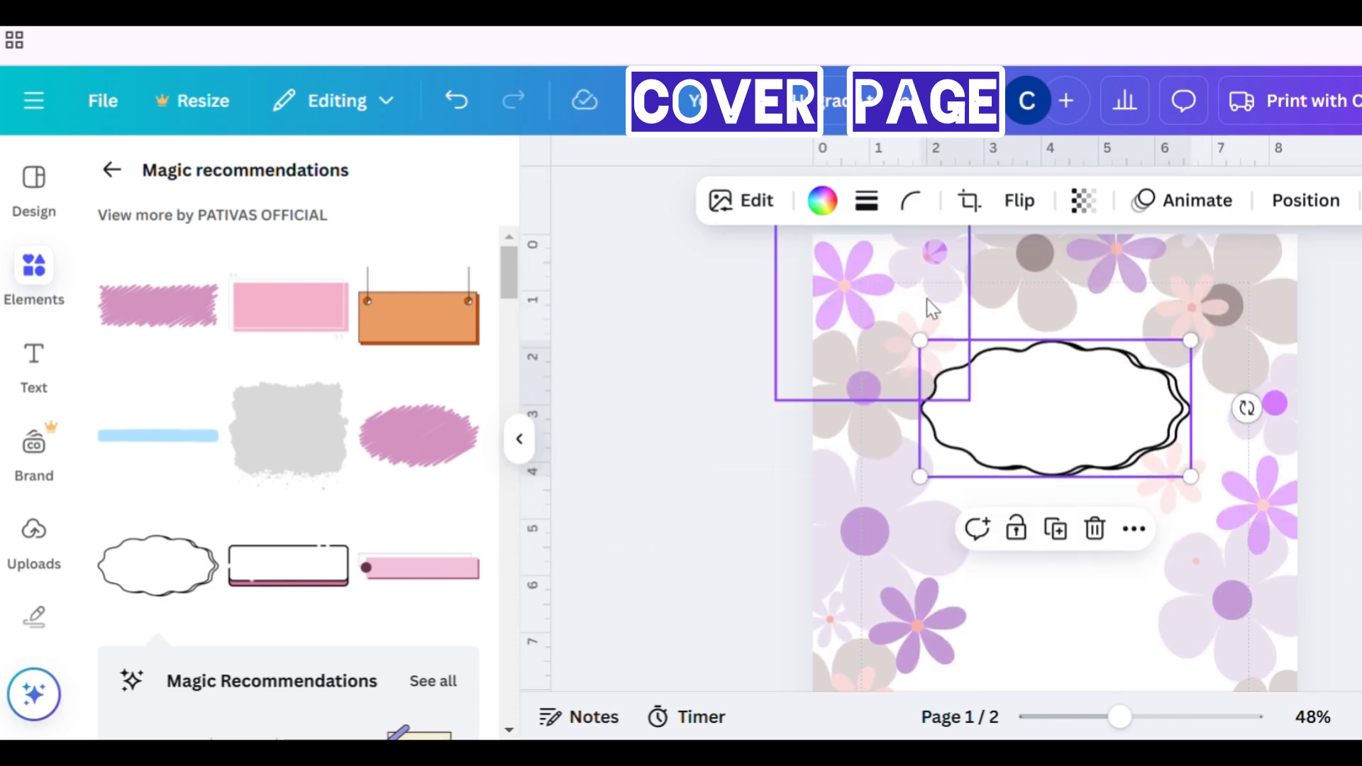
- Fill the wavy frame with pale lilac #ece3f0, then enlarge and reposition it
click(823, 204)
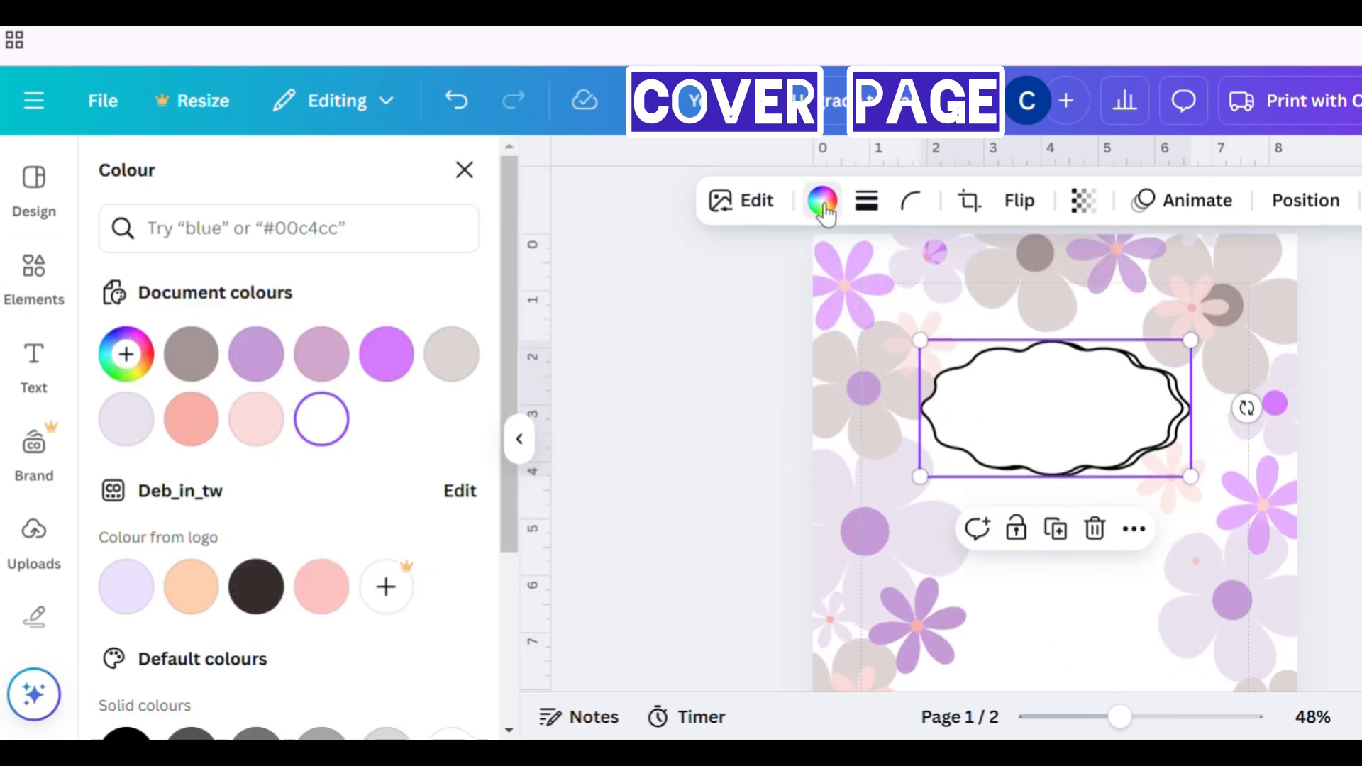
click(274, 435)
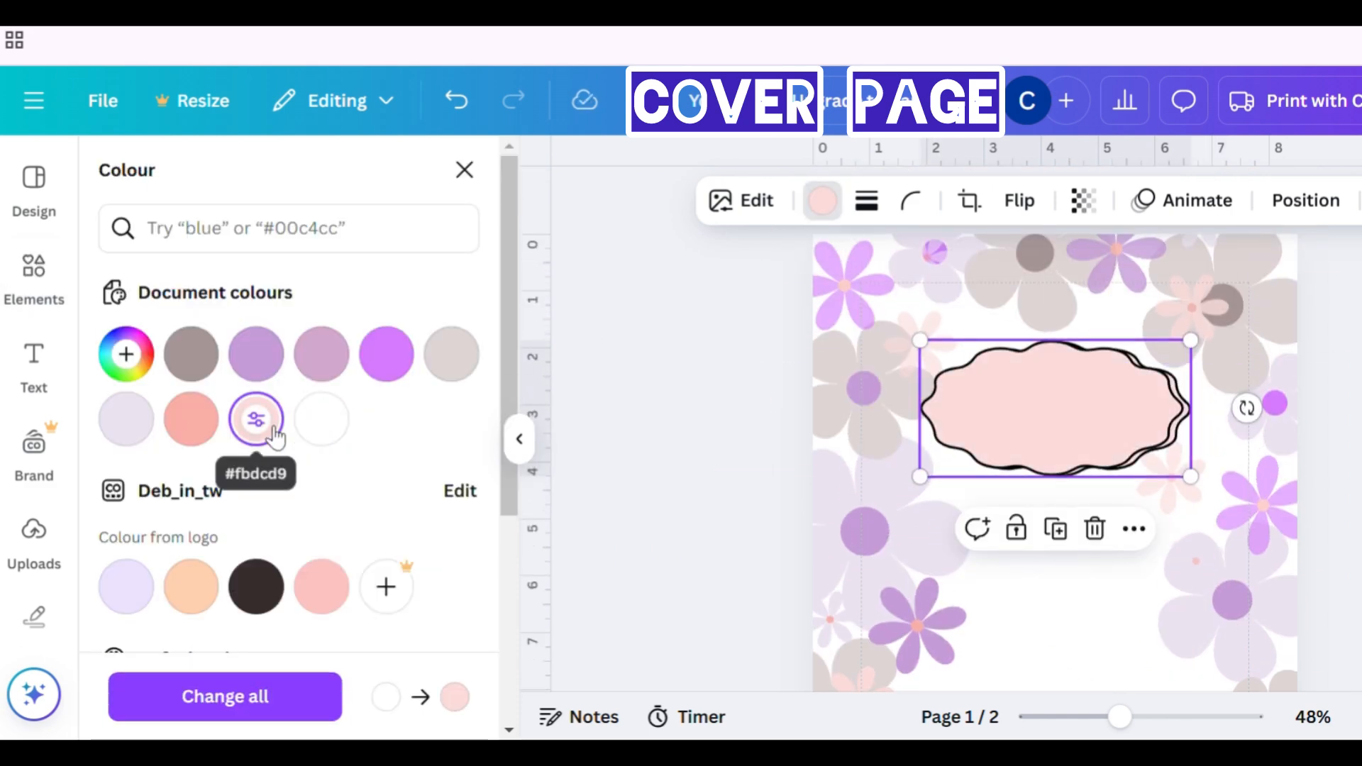
click(128, 437)
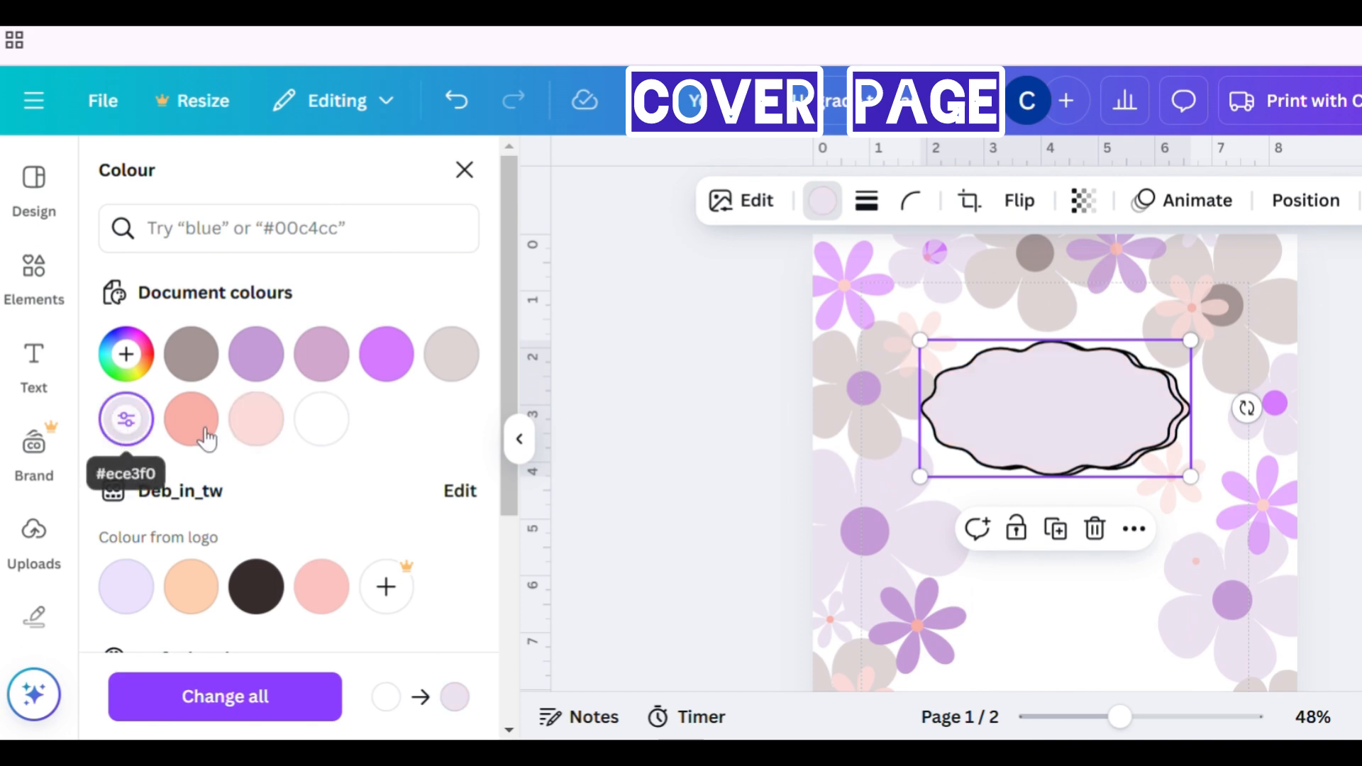
click(268, 378)
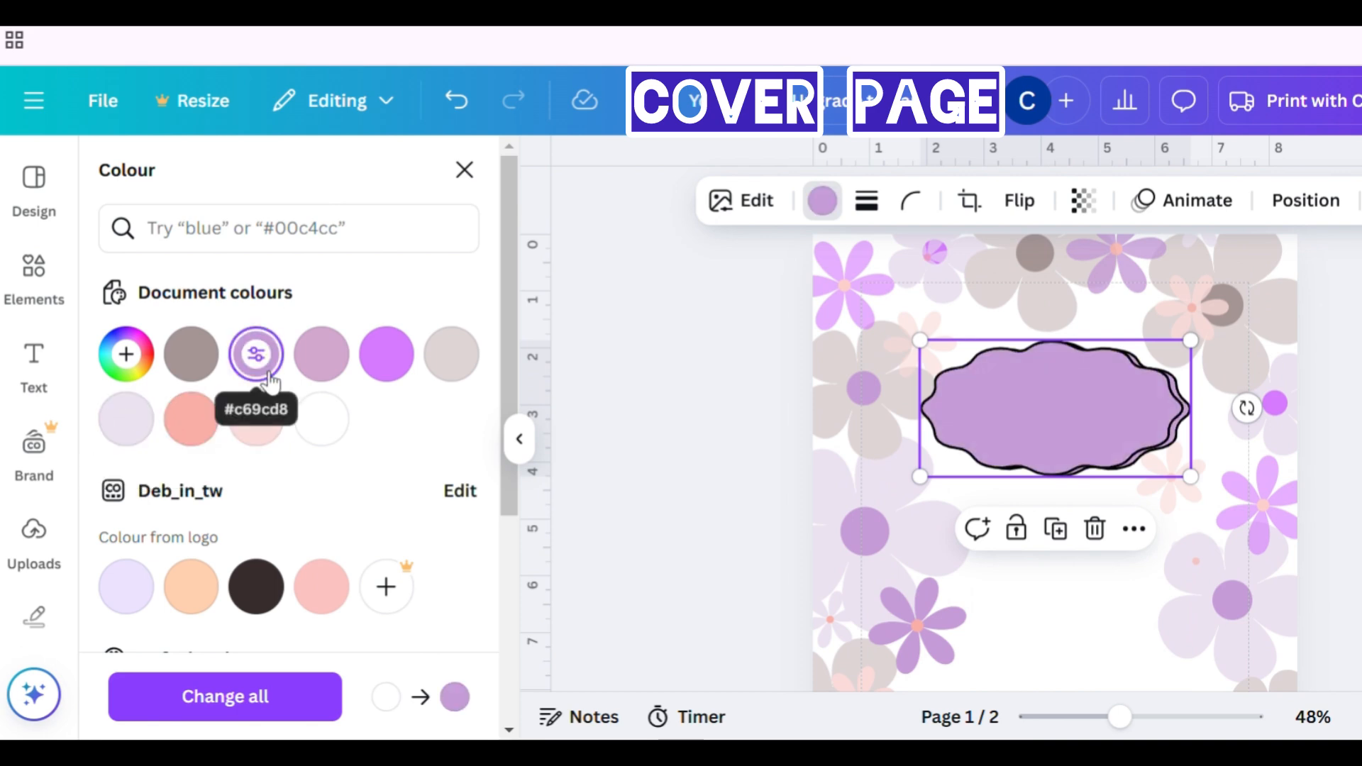
click(468, 372)
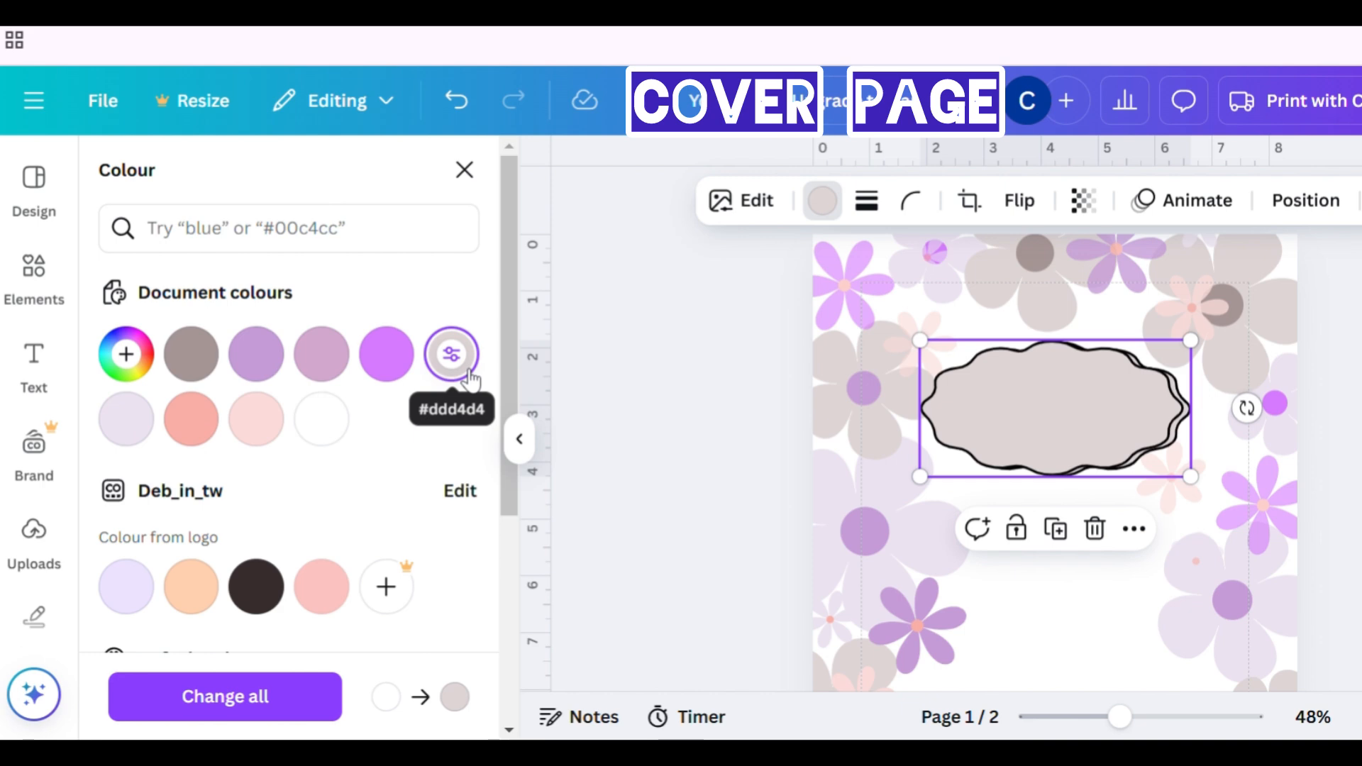
click(132, 440)
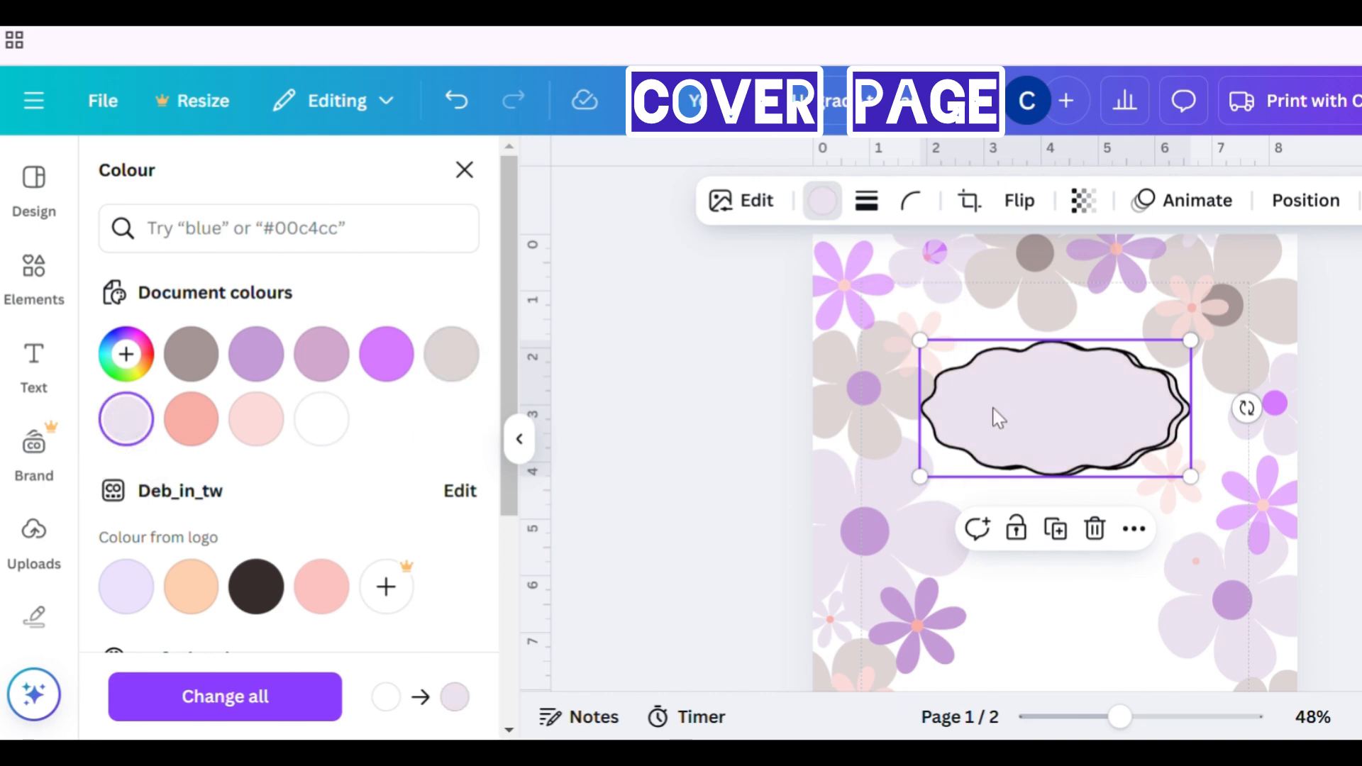
drag(921, 340, 861, 310)
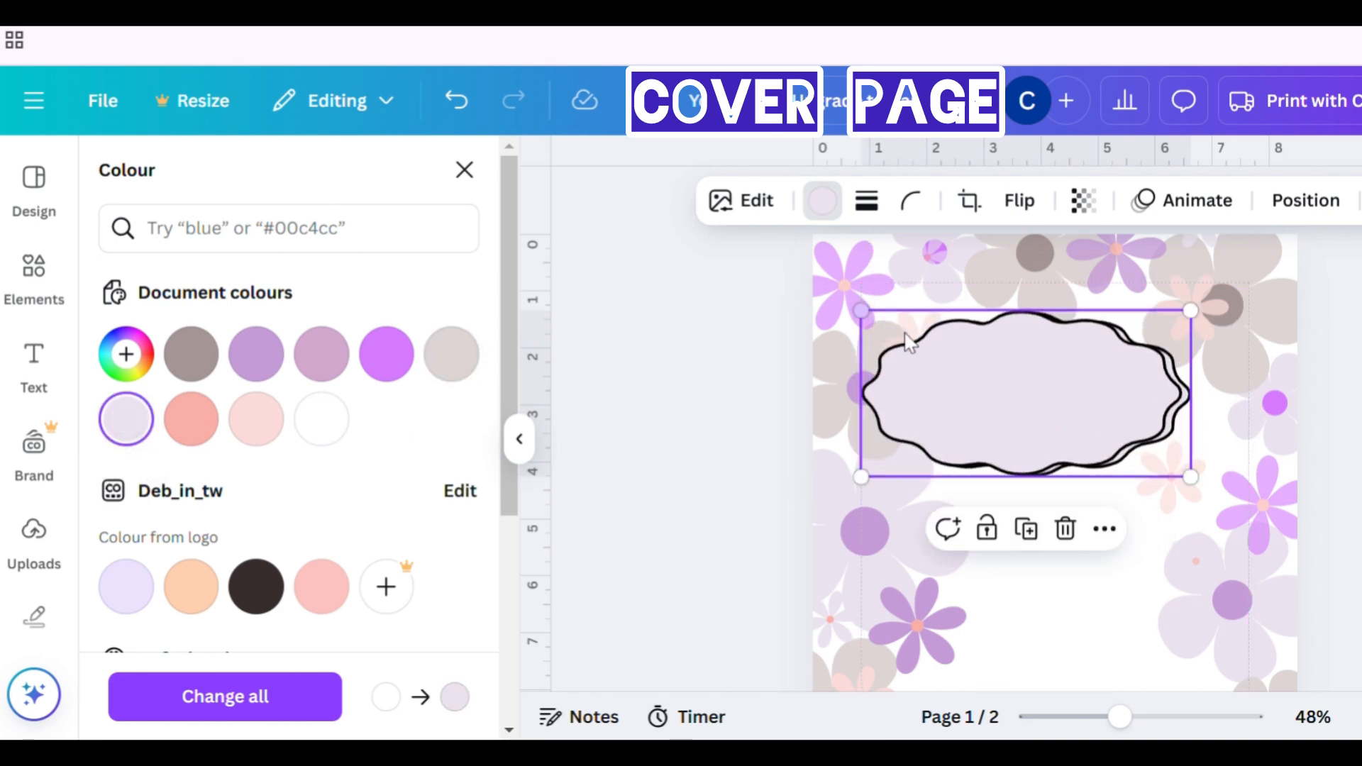
drag(1040, 399, 1118, 417)
- Add a text box to the front page and set its font size to 16
click(39, 284)
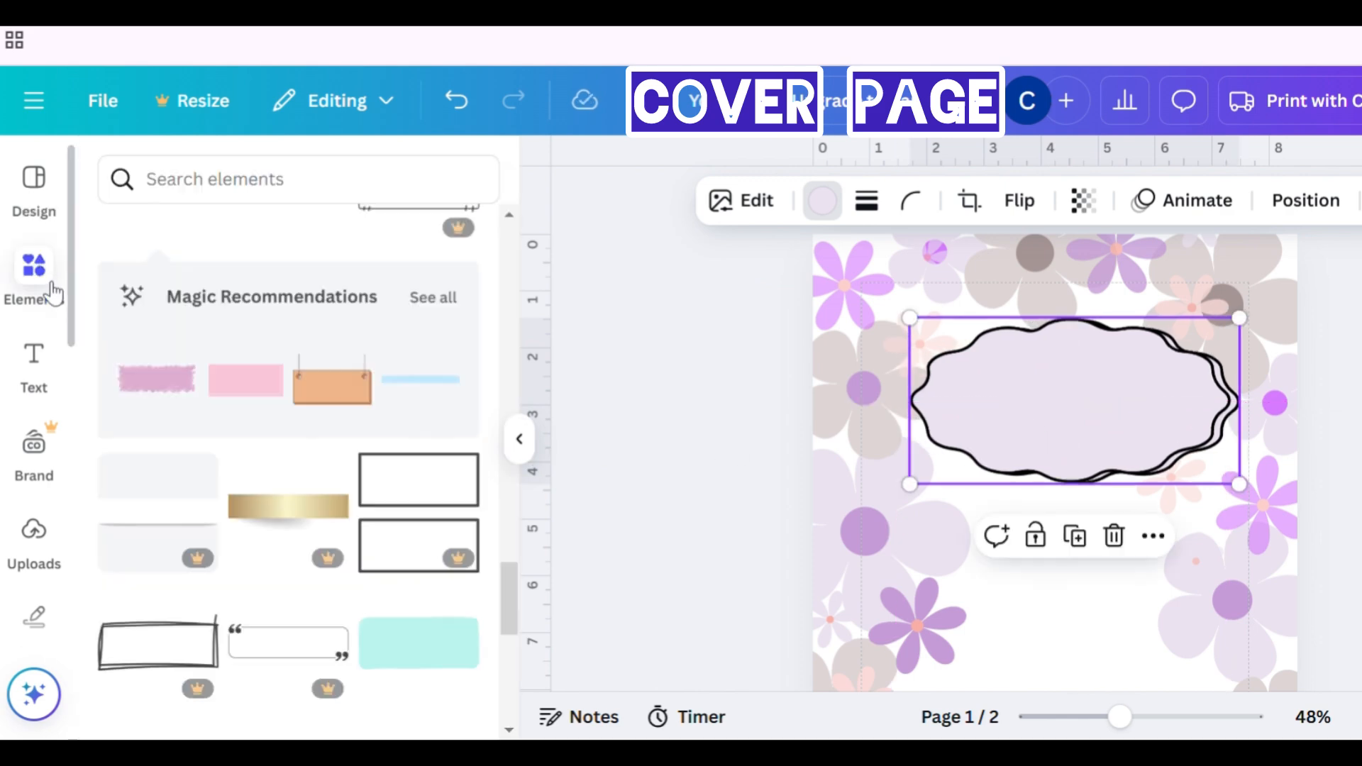
click(35, 369)
click(305, 262)
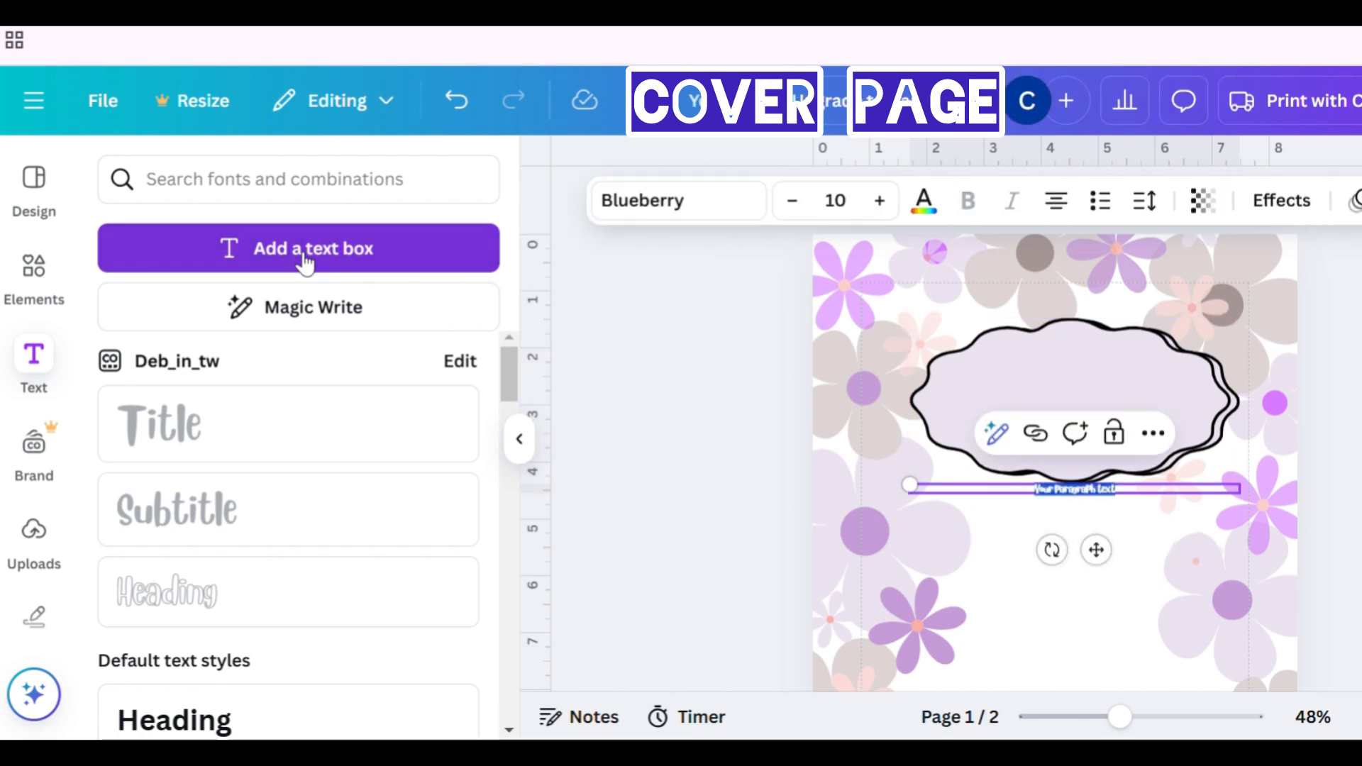
click(861, 225)
text(16)
key(Return)
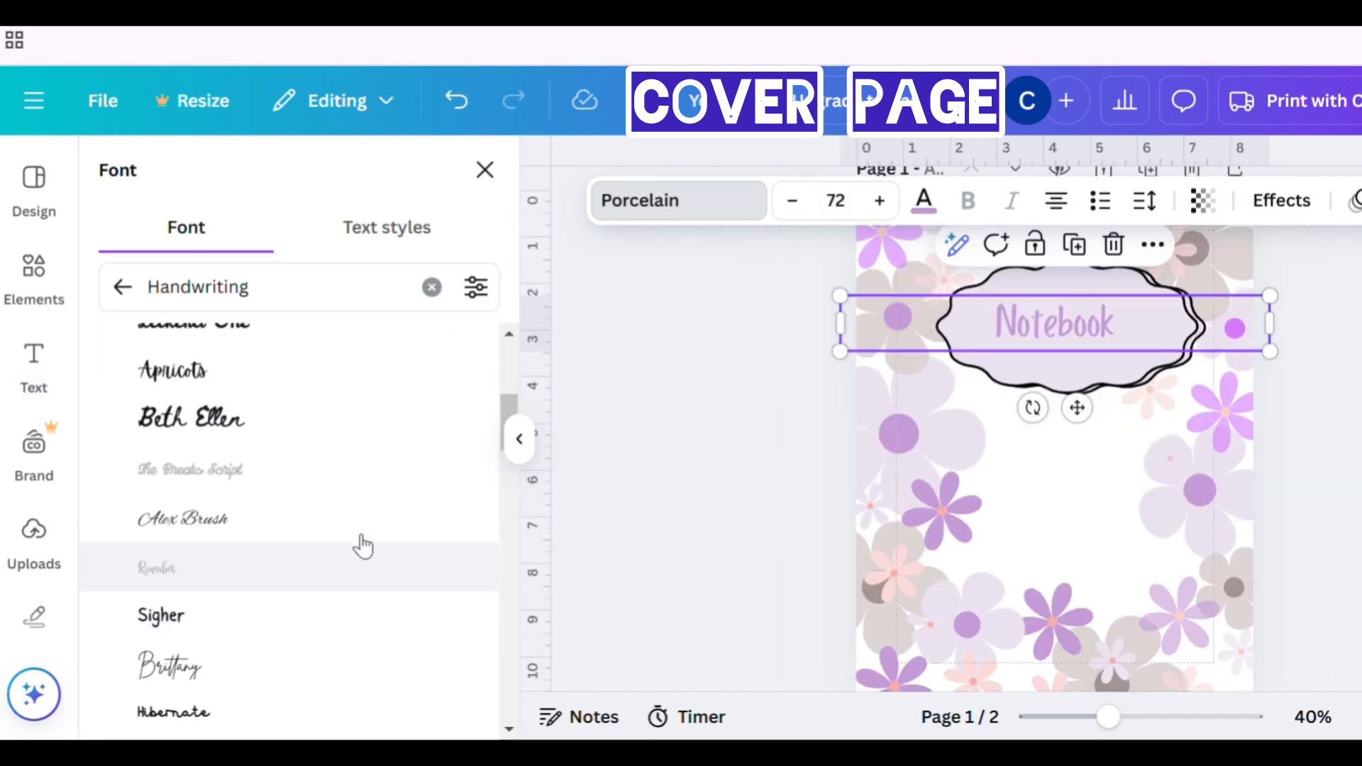
- Change the Notebook title's font to Alex Brush
scroll(363, 546, up, 1)
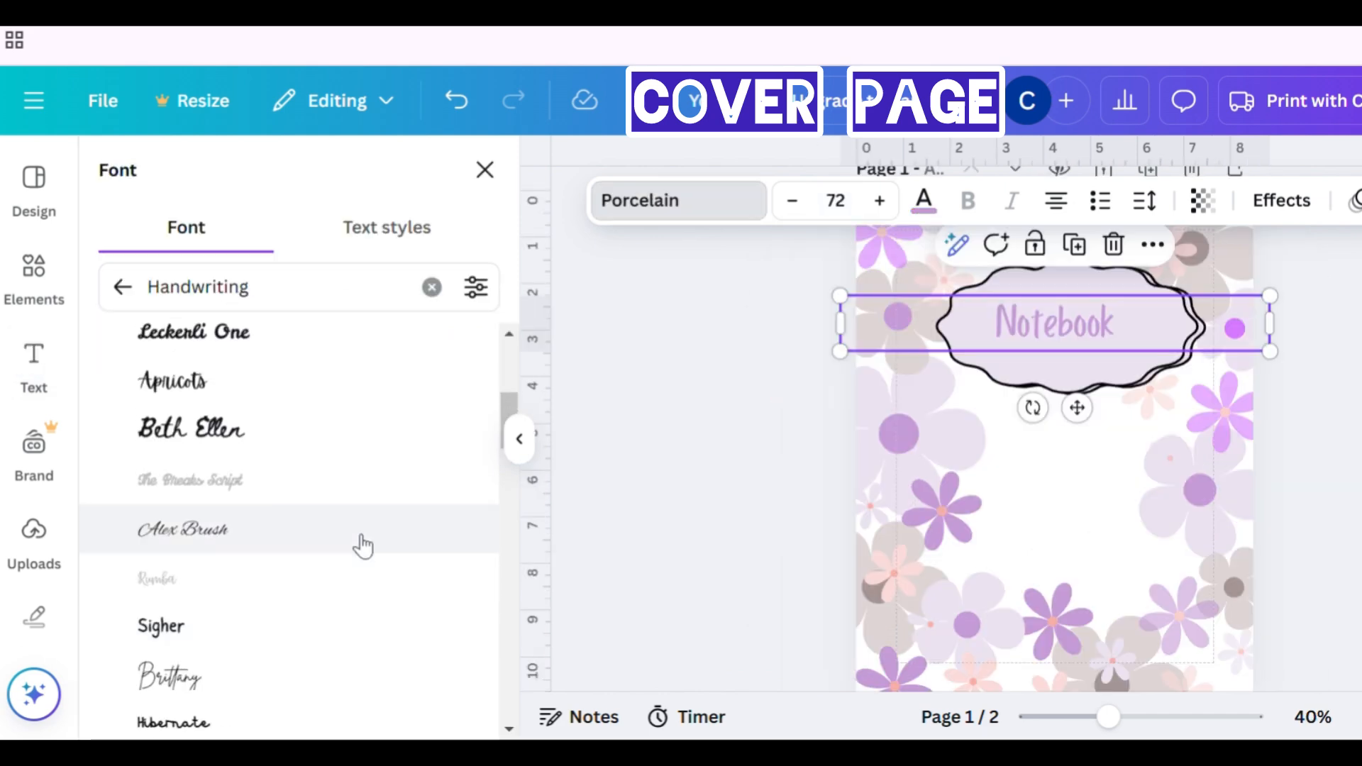
click(363, 547)
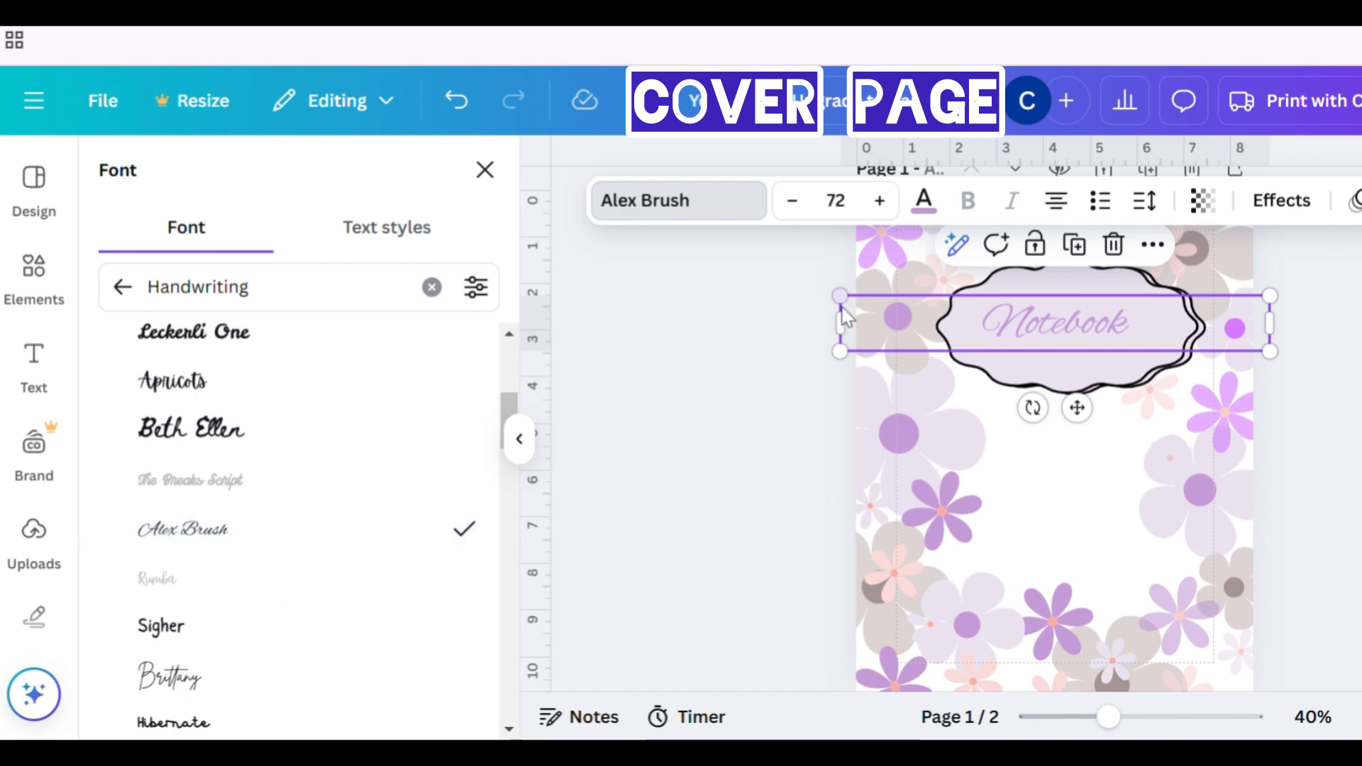
- Enlarge the Notebook title to font size 88 and change its text colour to #6D5776
click(842, 215)
click(840, 528)
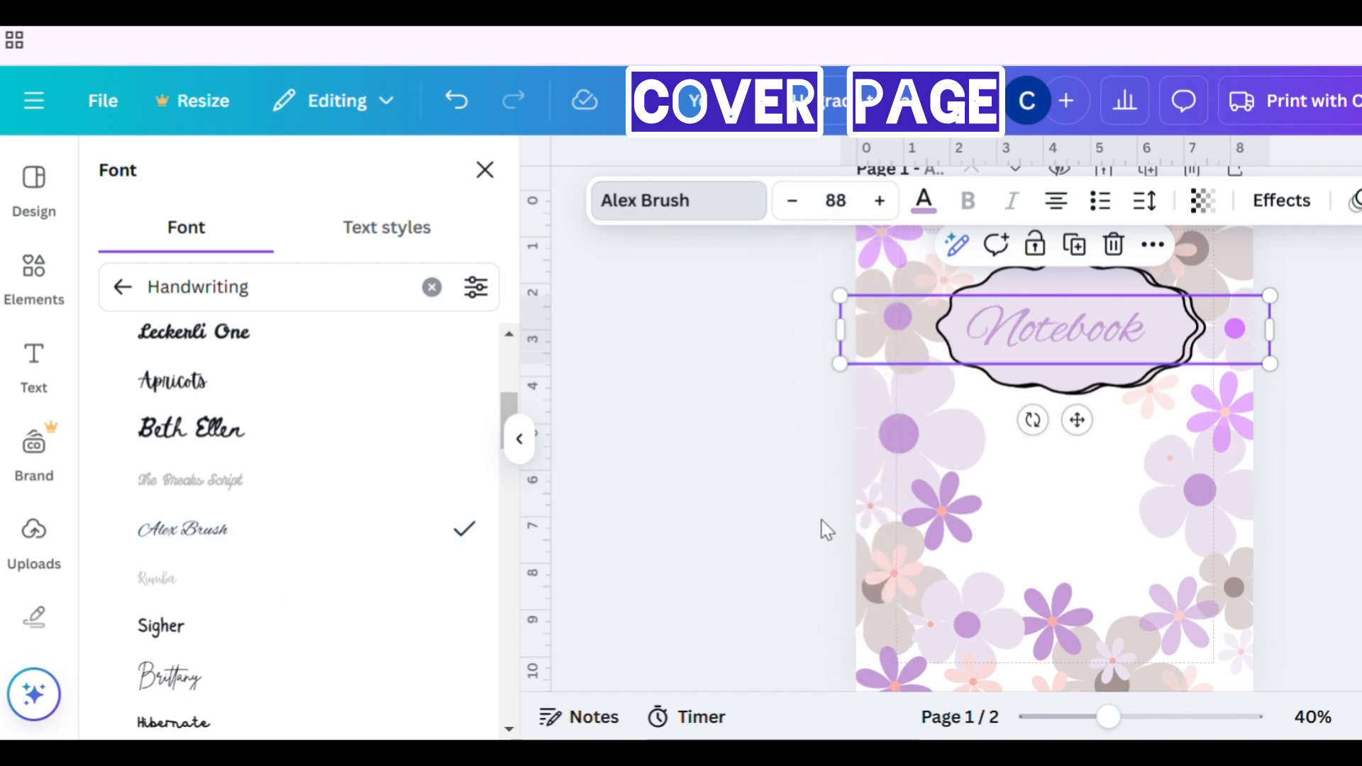
click(924, 201)
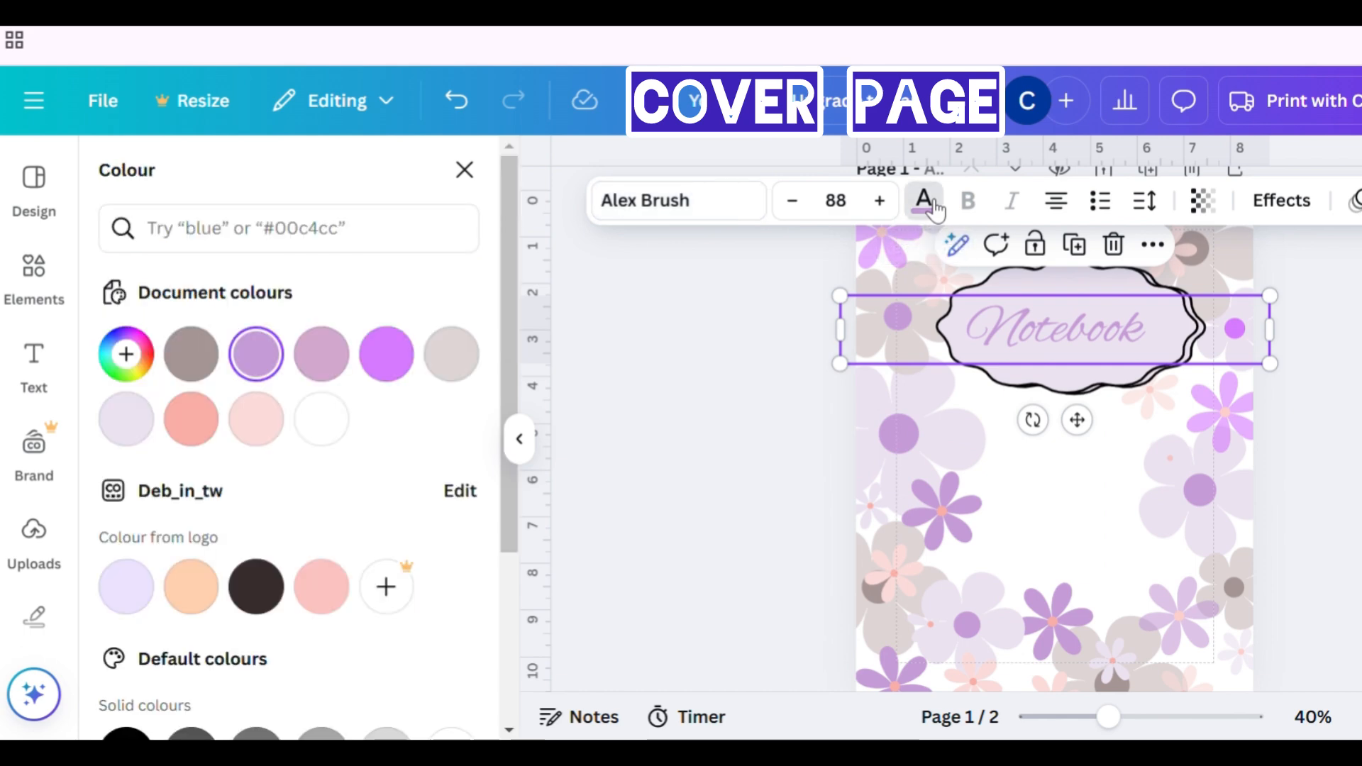
click(134, 375)
click(213, 437)
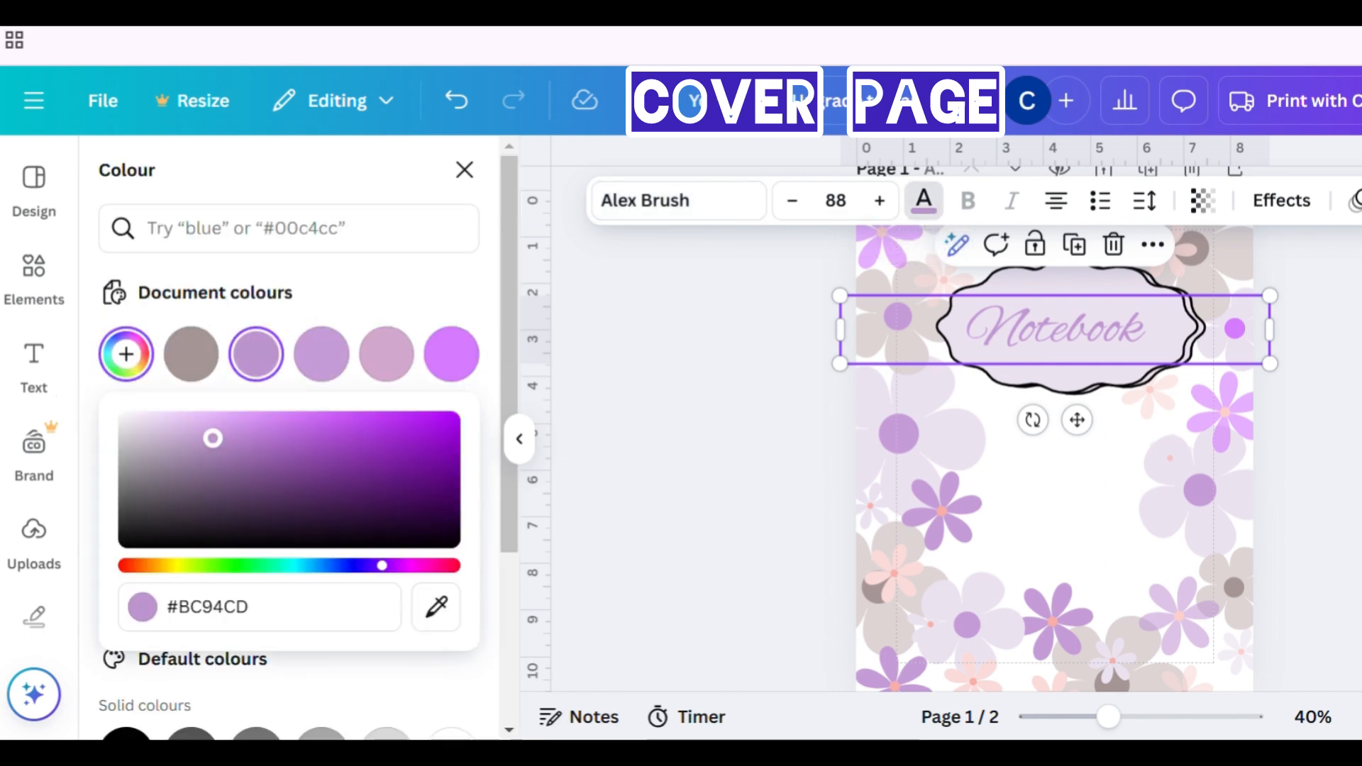
drag(213, 438, 207, 484)
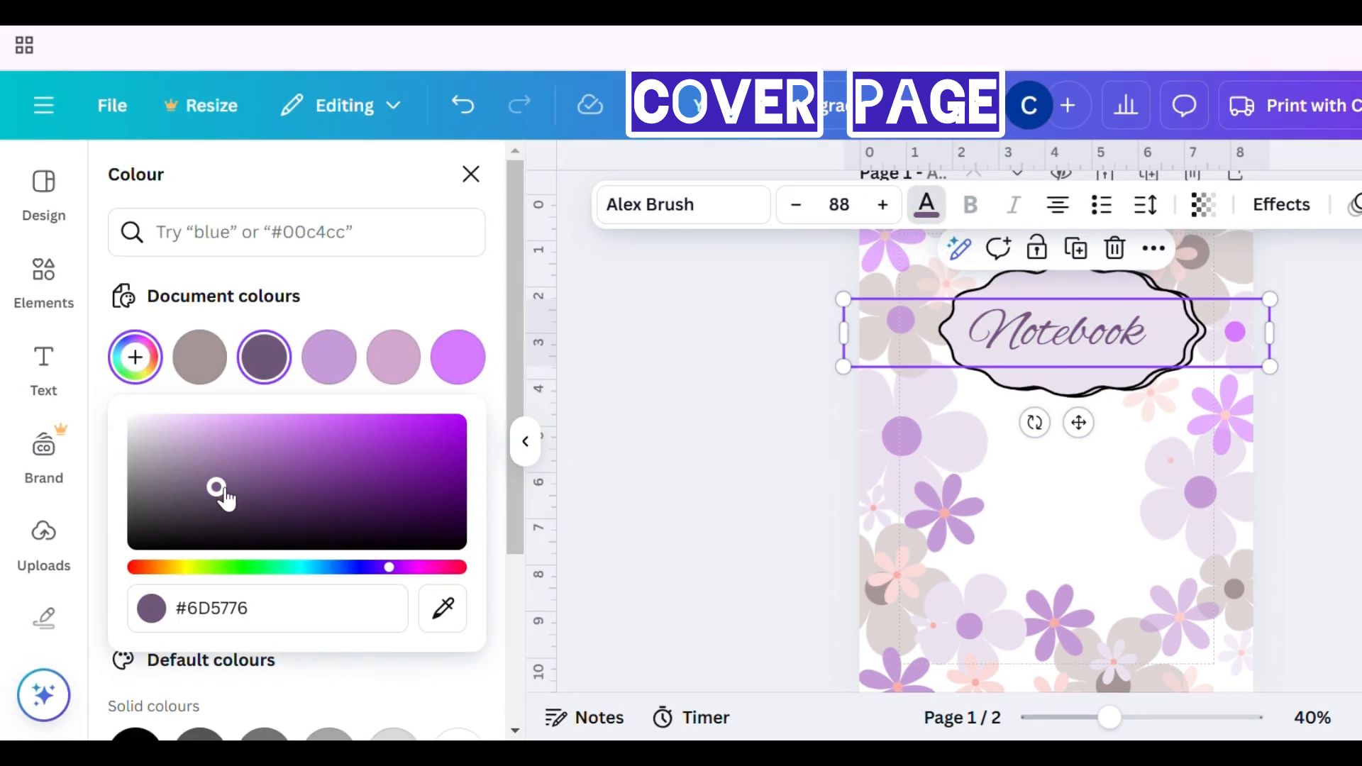
click(472, 178)
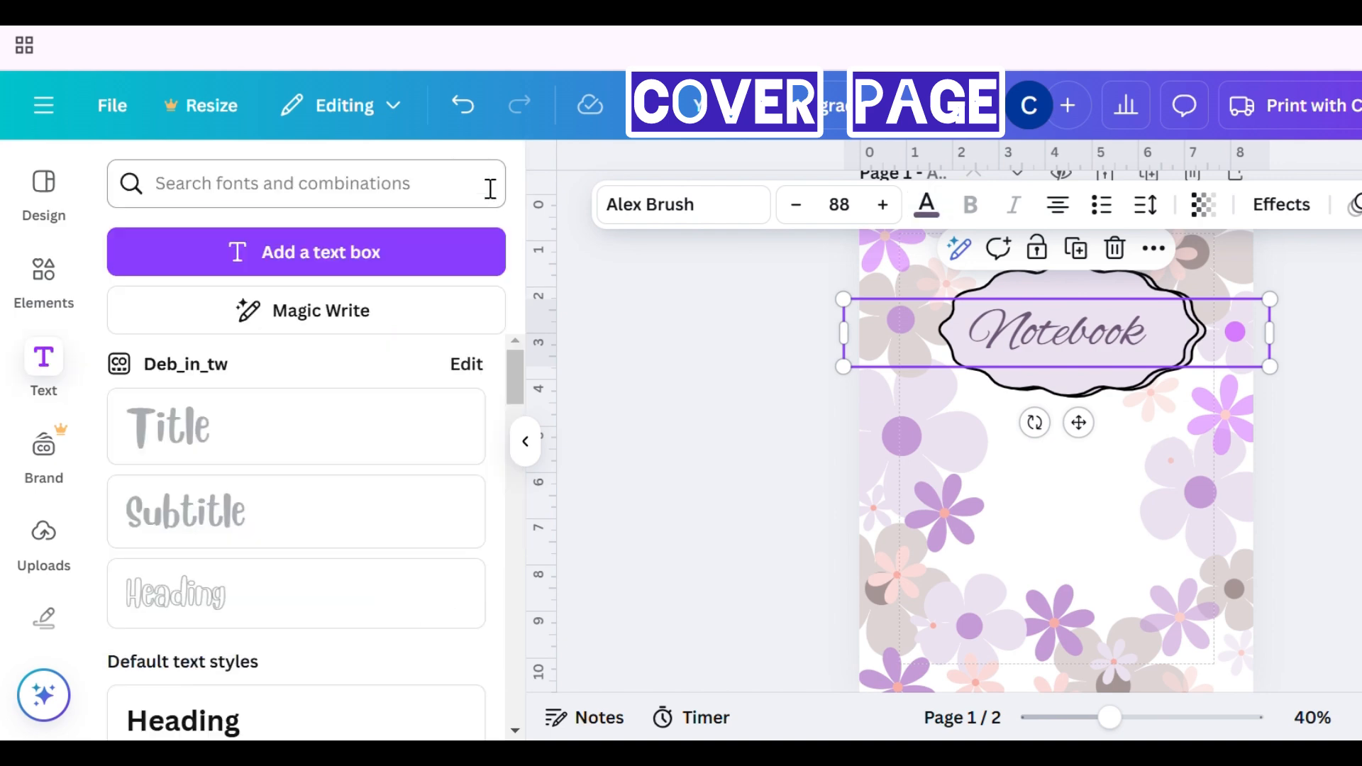
- Review the finished front cover and back cover pages
click(1341, 454)
scroll(1341, 454, up, 1)
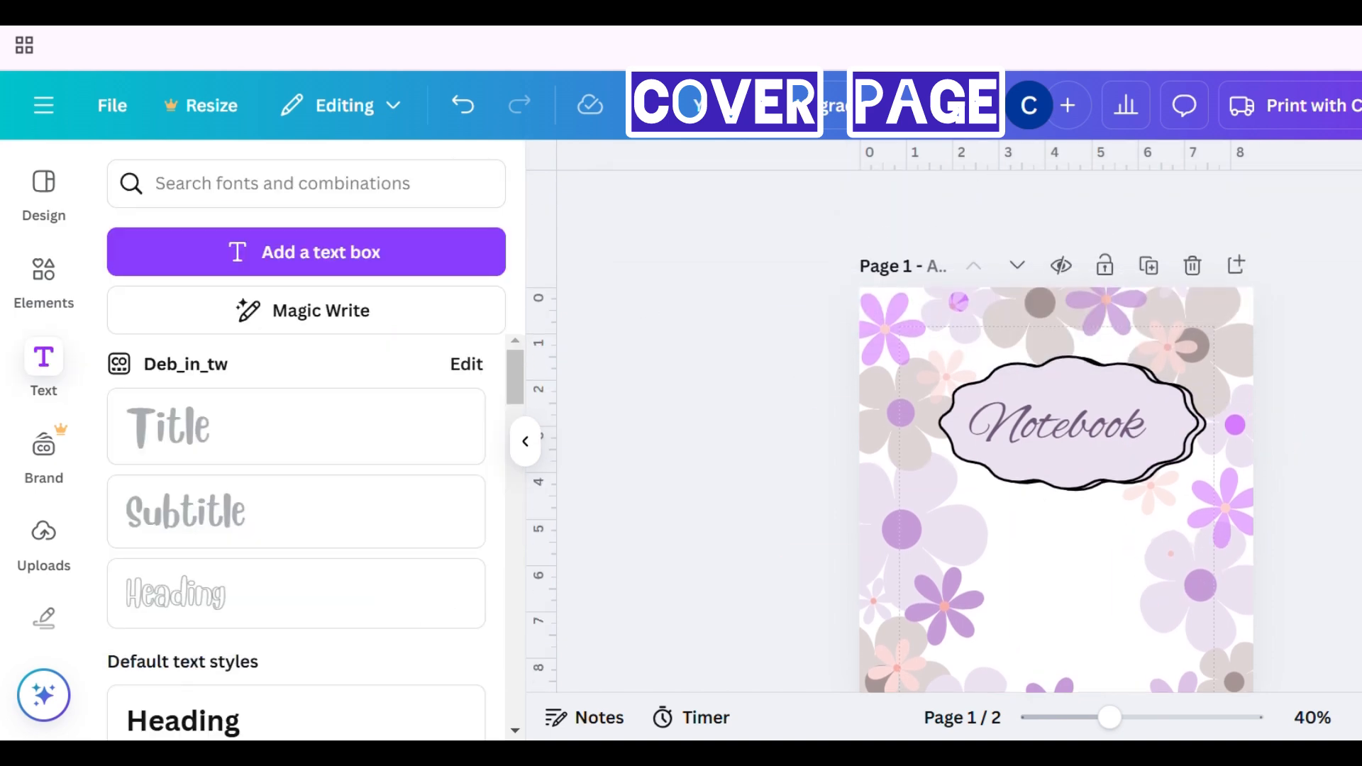
click(1359, 717)
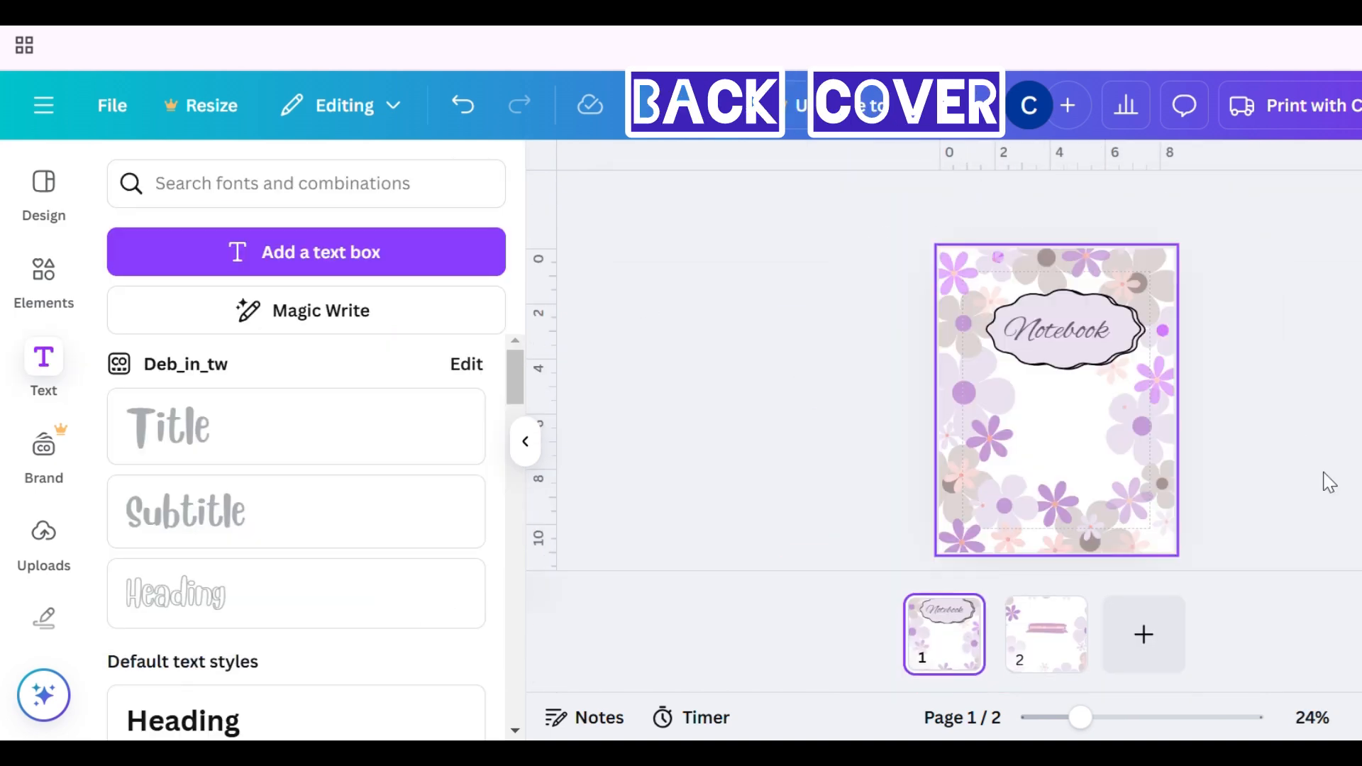
scroll(1331, 484, down, 1)
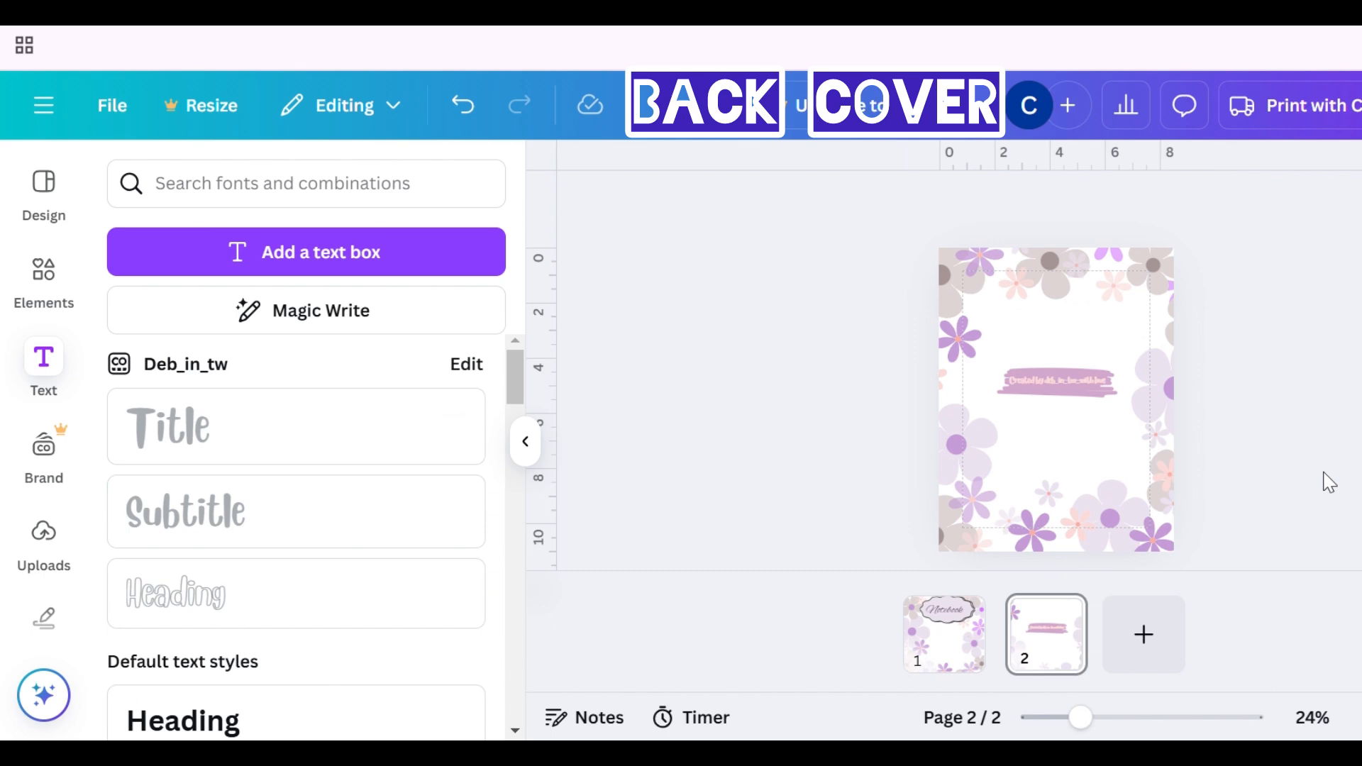
drag(1100, 729, 1183, 729)
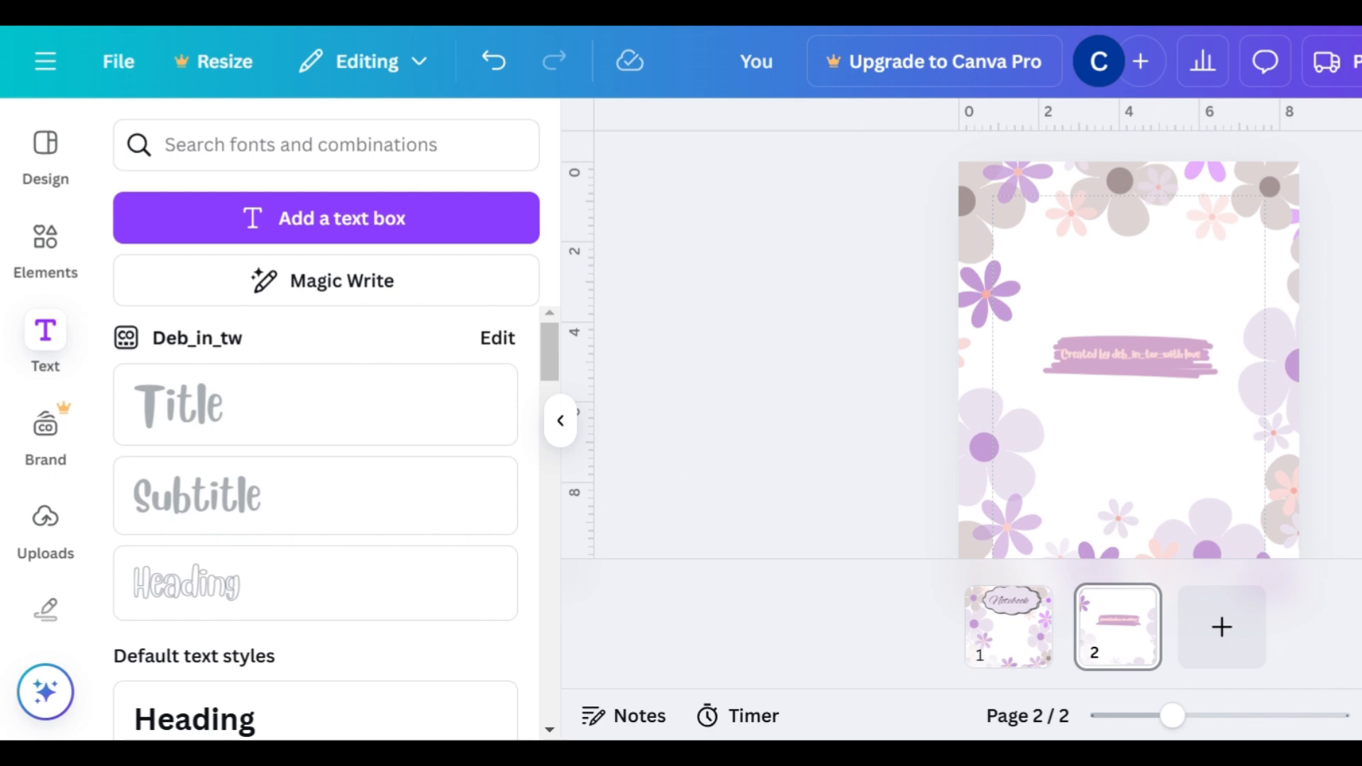
scroll(1129, 355, up, 1)
scroll(1129, 355, down, 2)
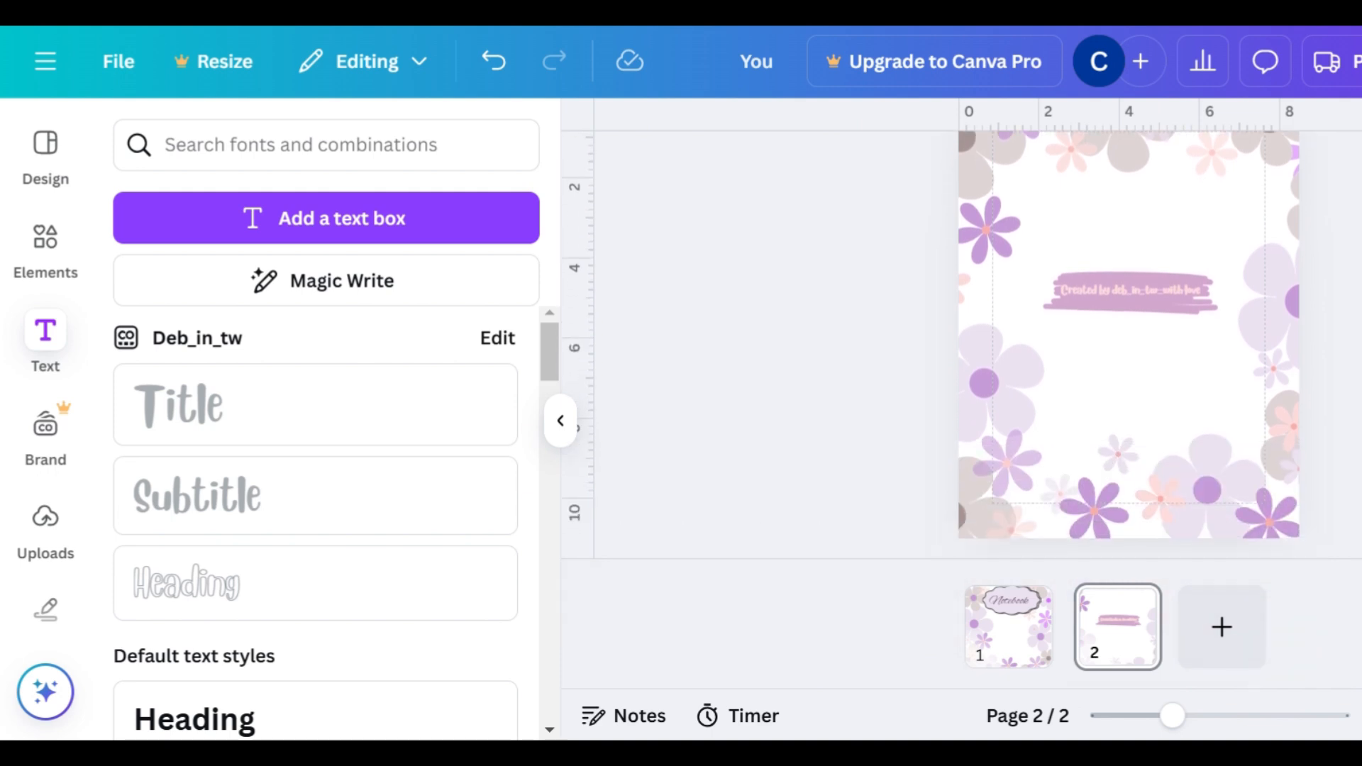
scroll(1129, 355, up, 2)
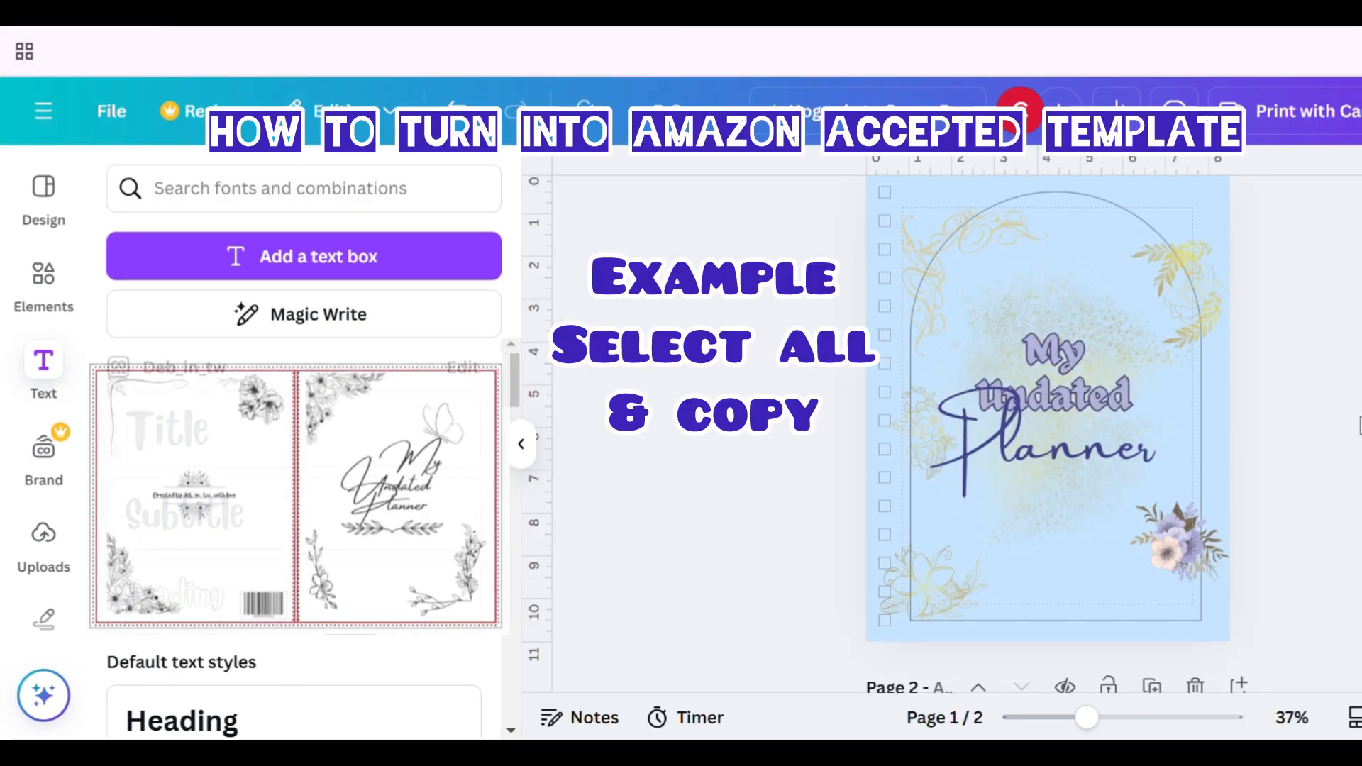
- Copy all elements of the planner cover and paste them into the 17in × 11in design
key(ctrl+a)
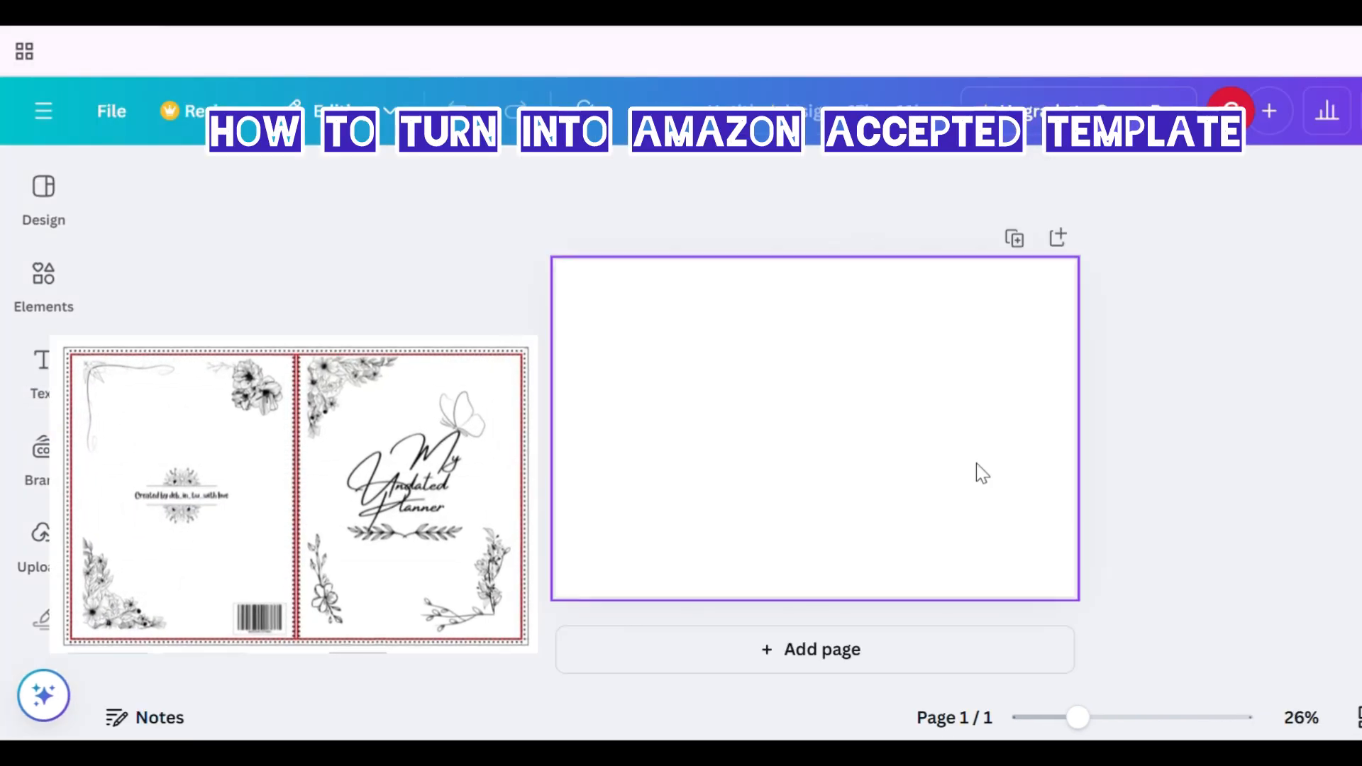
click(977, 463)
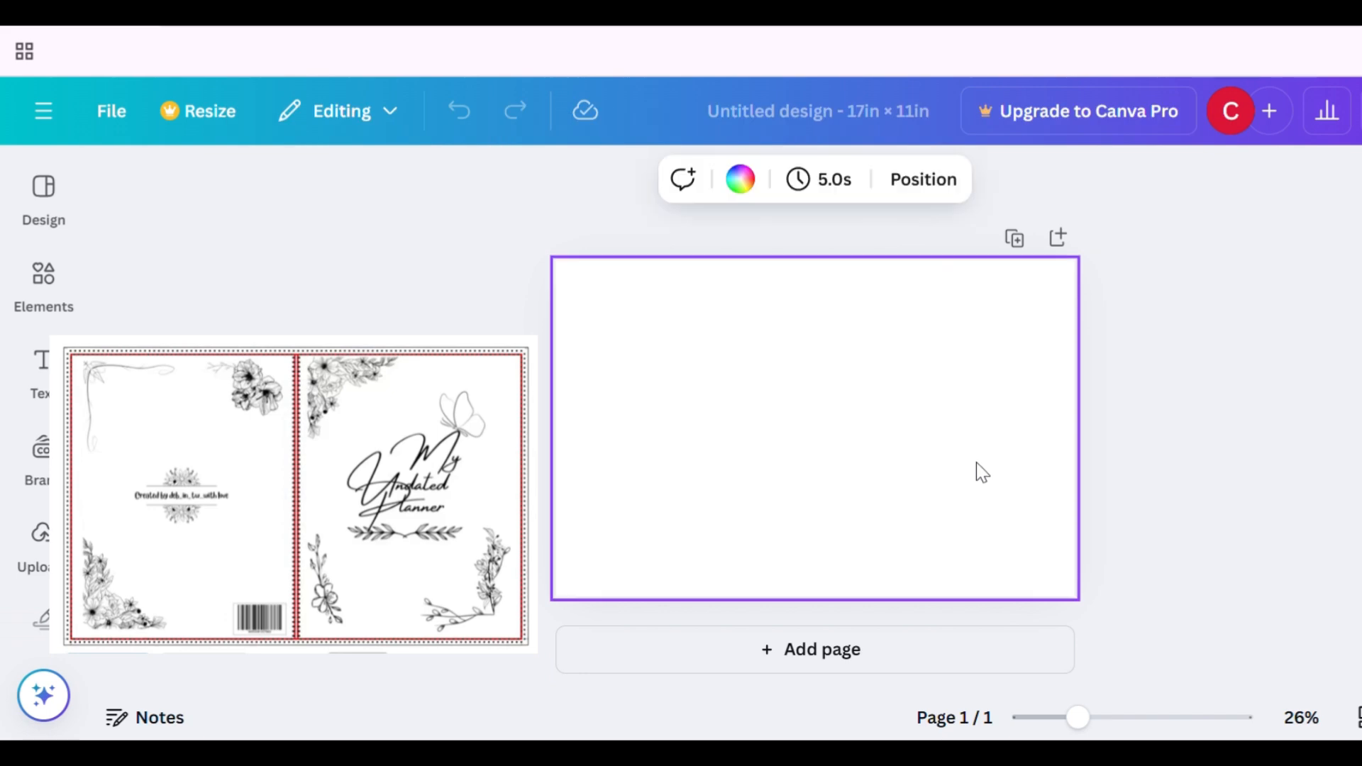
key(ctrl+v)
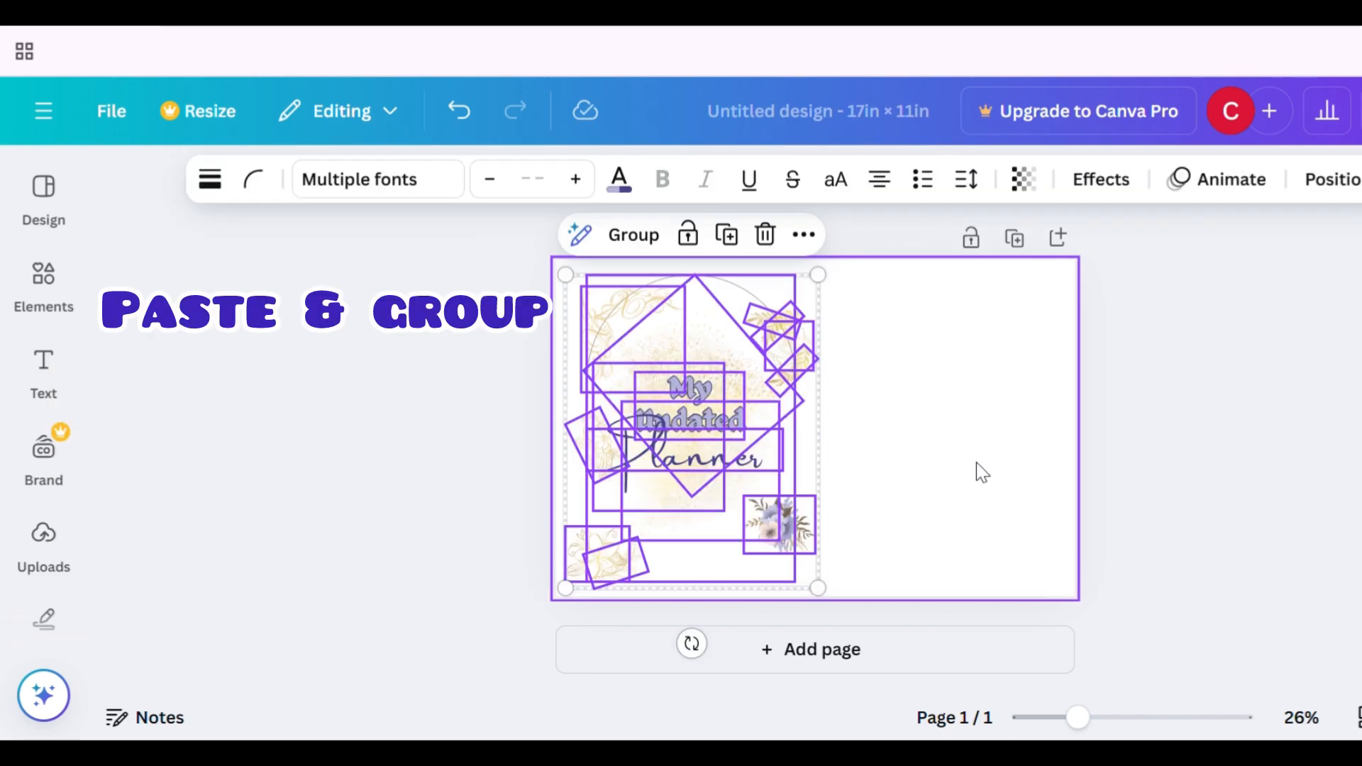
- Group the pasted cover elements and move the group onto the right half of the spread
click(641, 238)
drag(730, 430, 973, 422)
drag(1078, 718, 1115, 718)
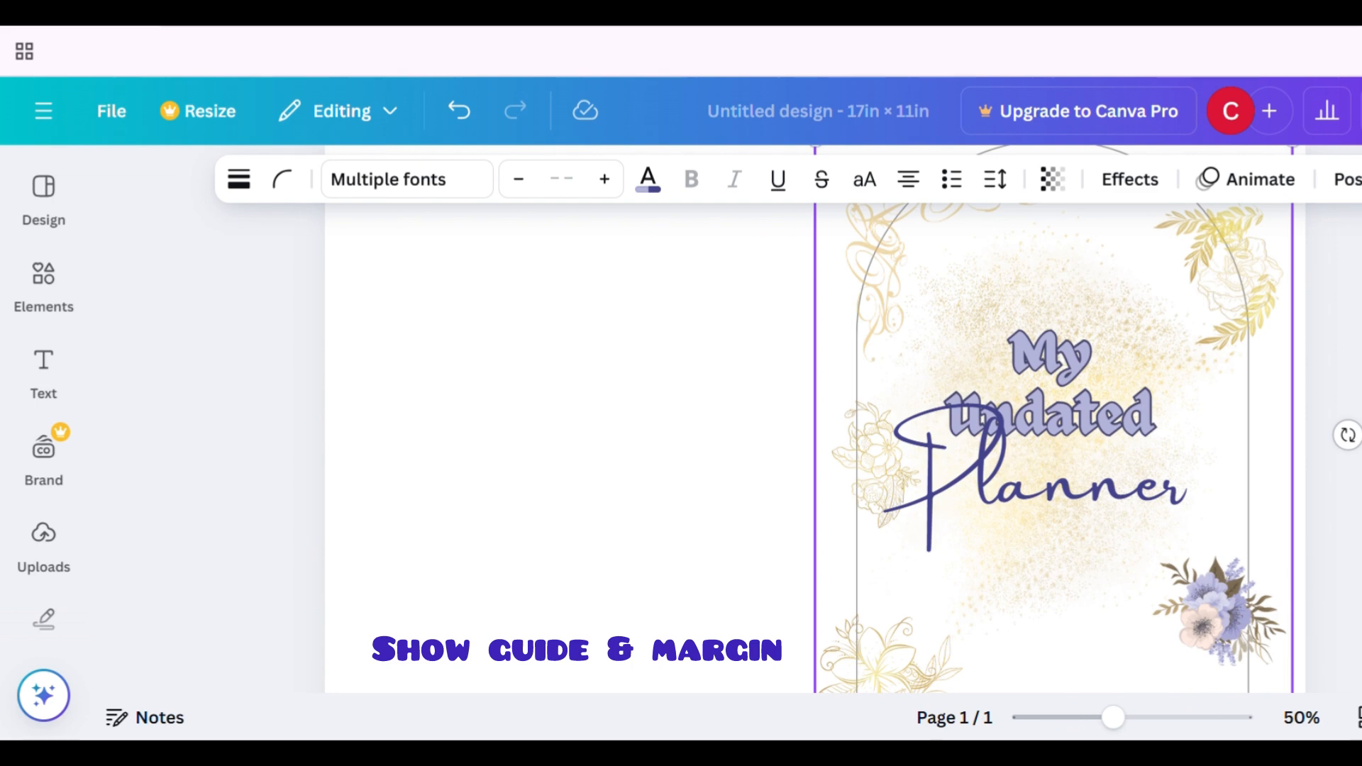
scroll(1146, 440, up, 2)
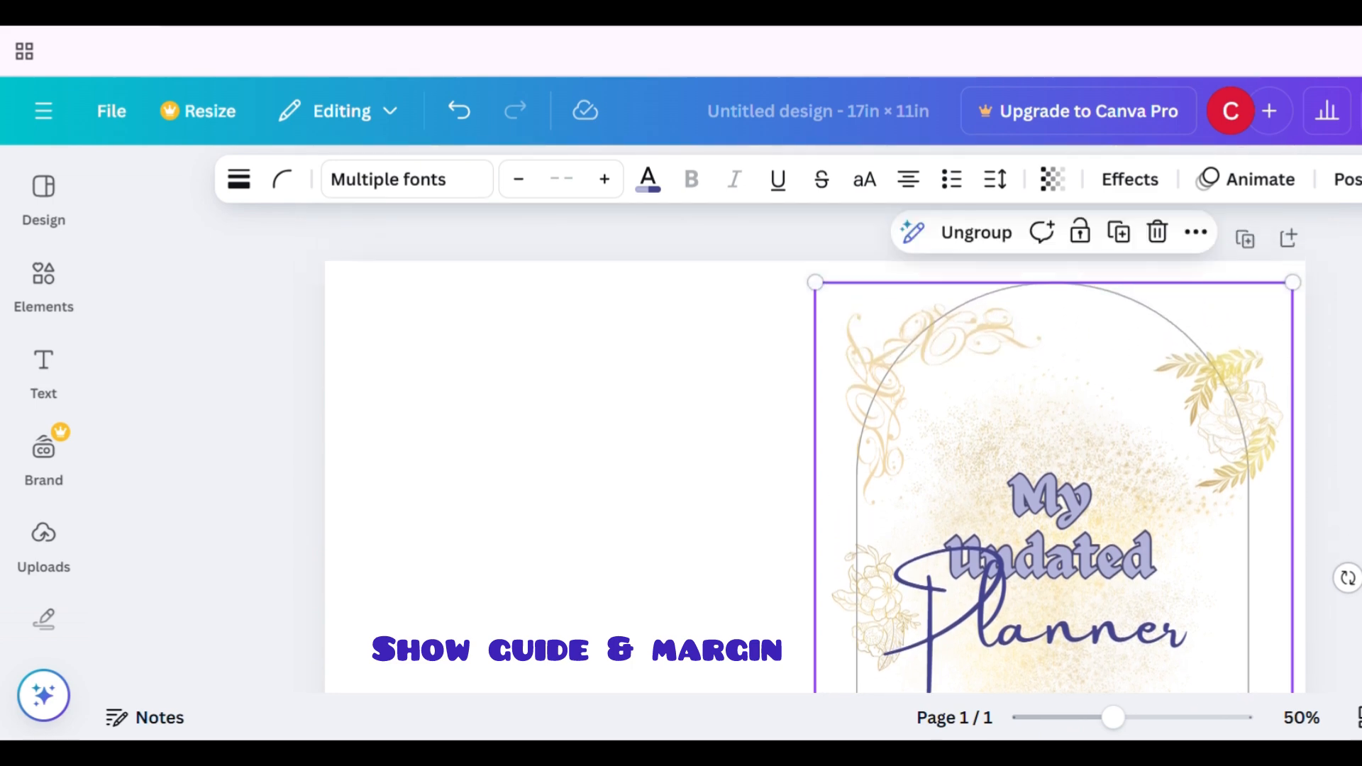
click(1050, 610)
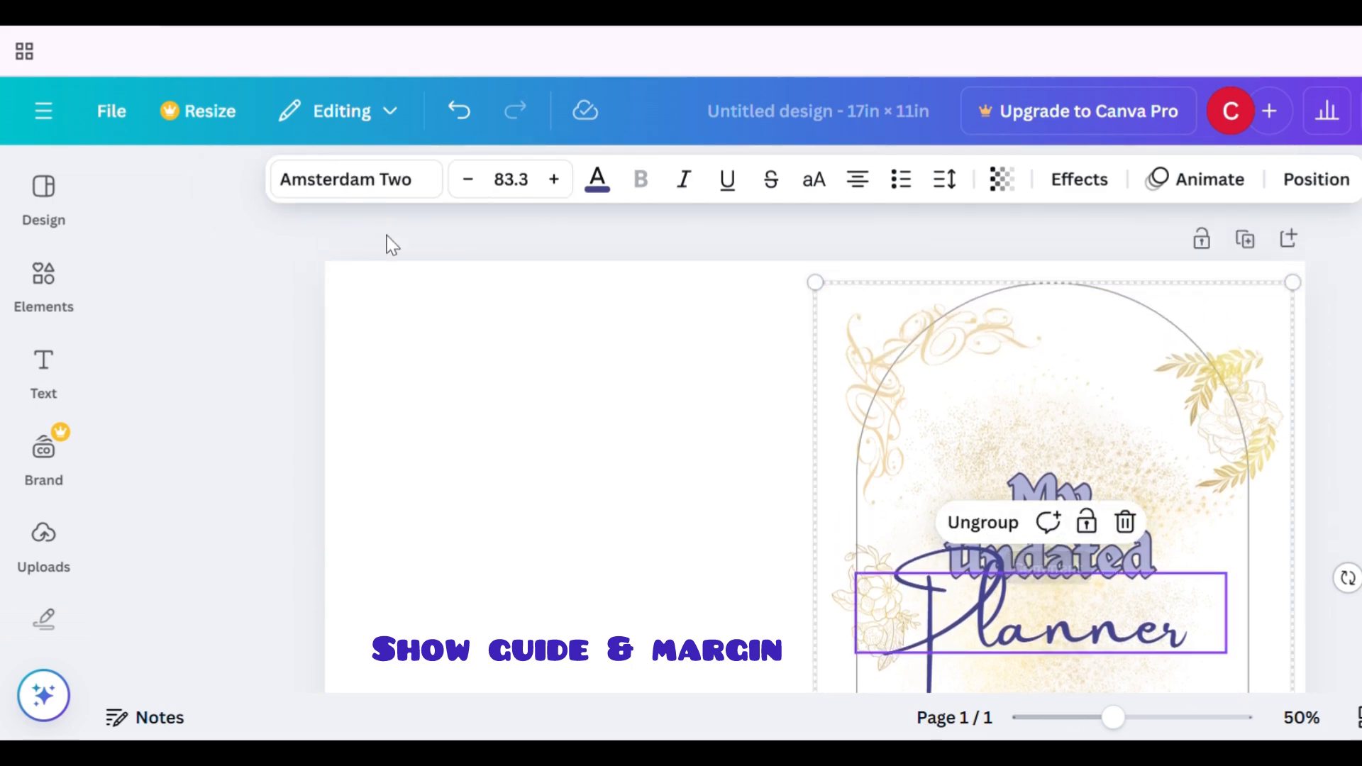
- Turn on the margins display
click(110, 113)
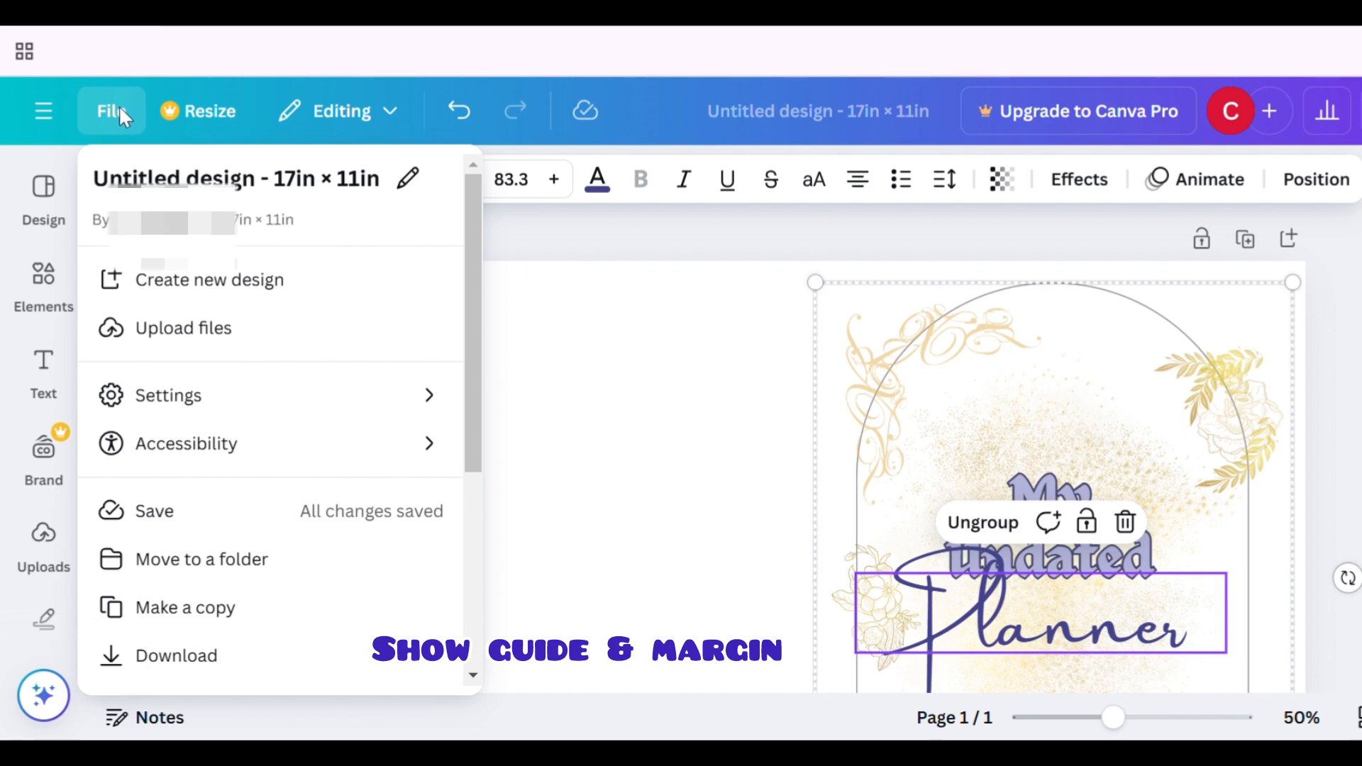
click(323, 403)
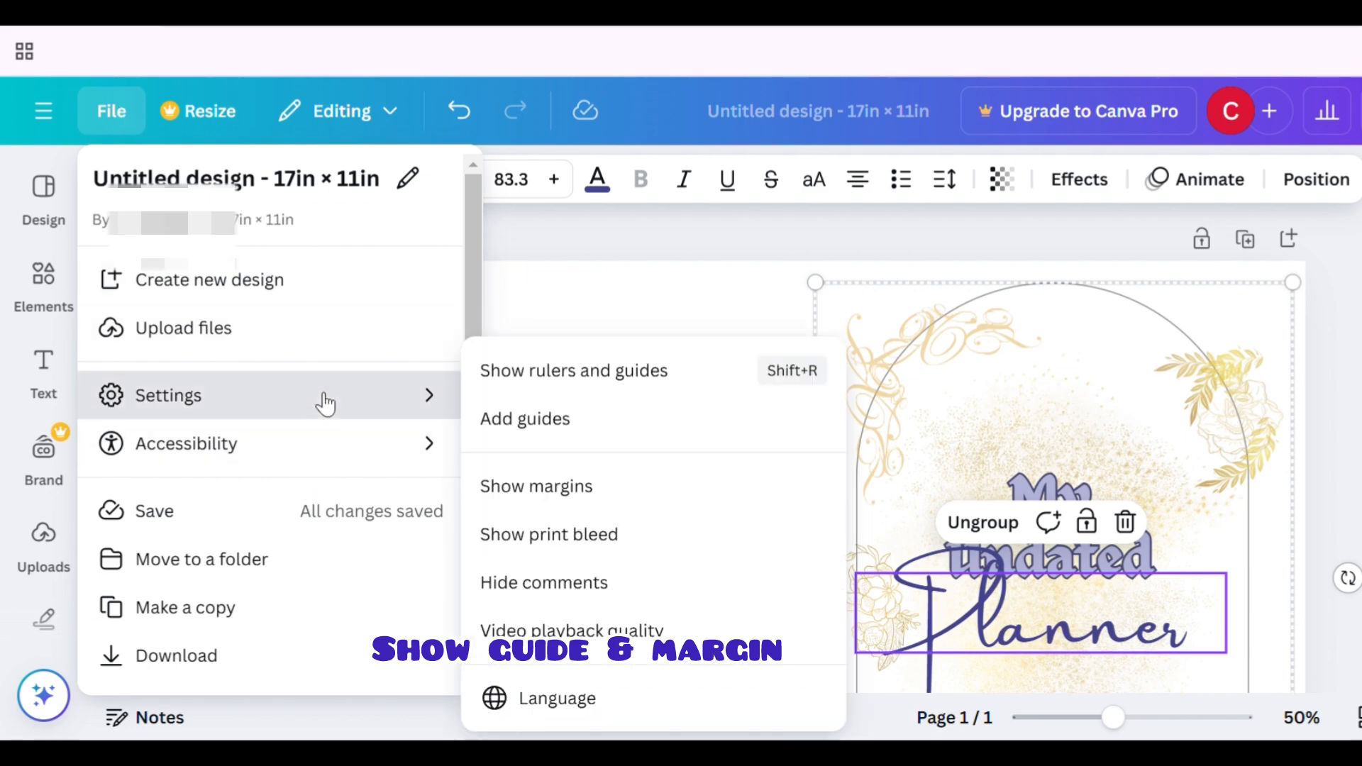
click(576, 489)
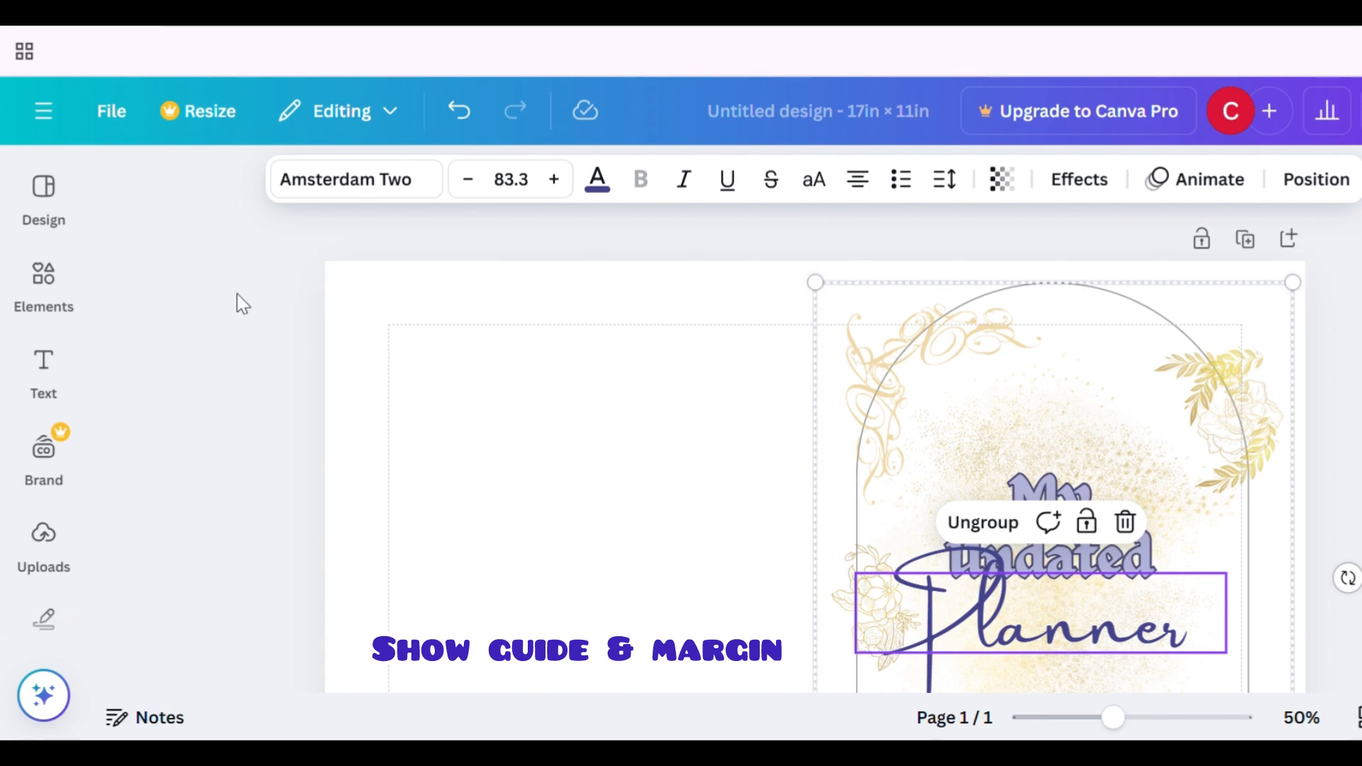
- Turn on the print bleed display
click(114, 119)
mouse_move(202, 406)
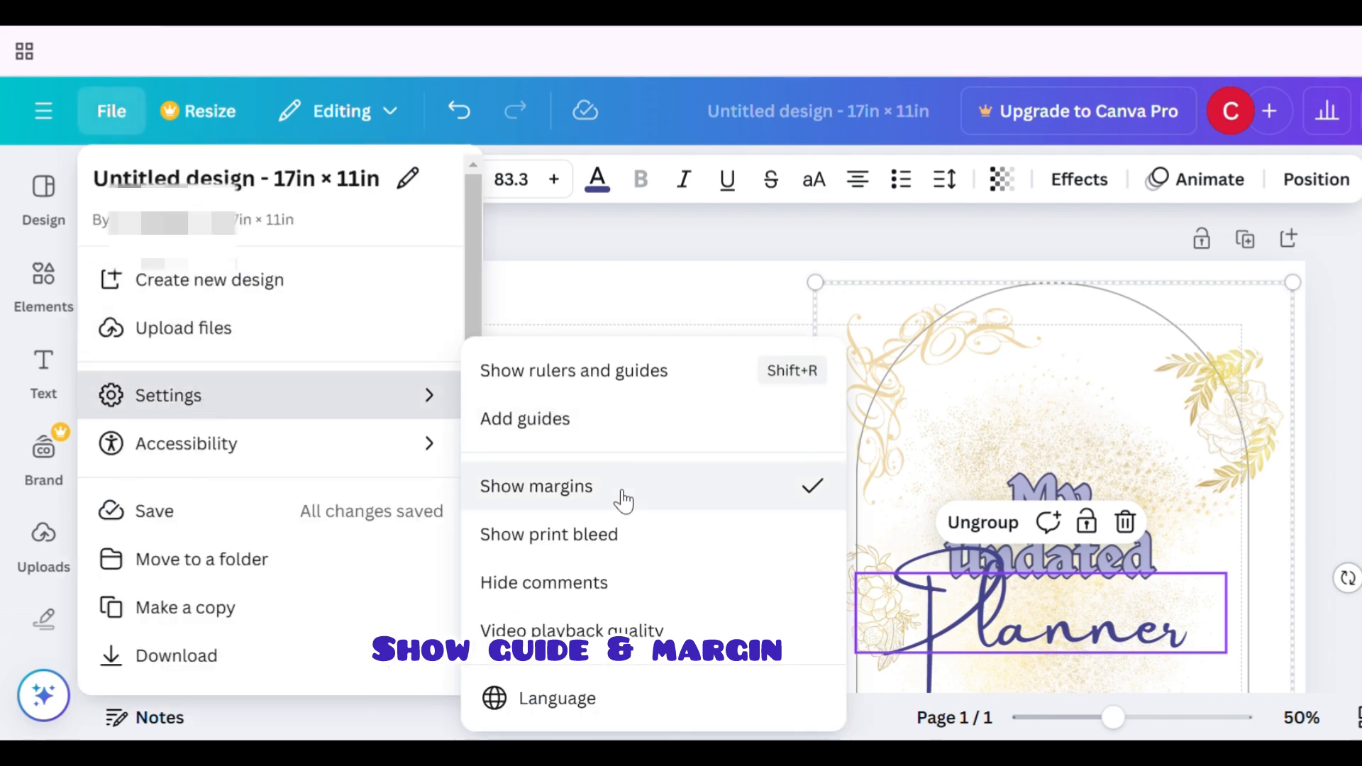
click(623, 545)
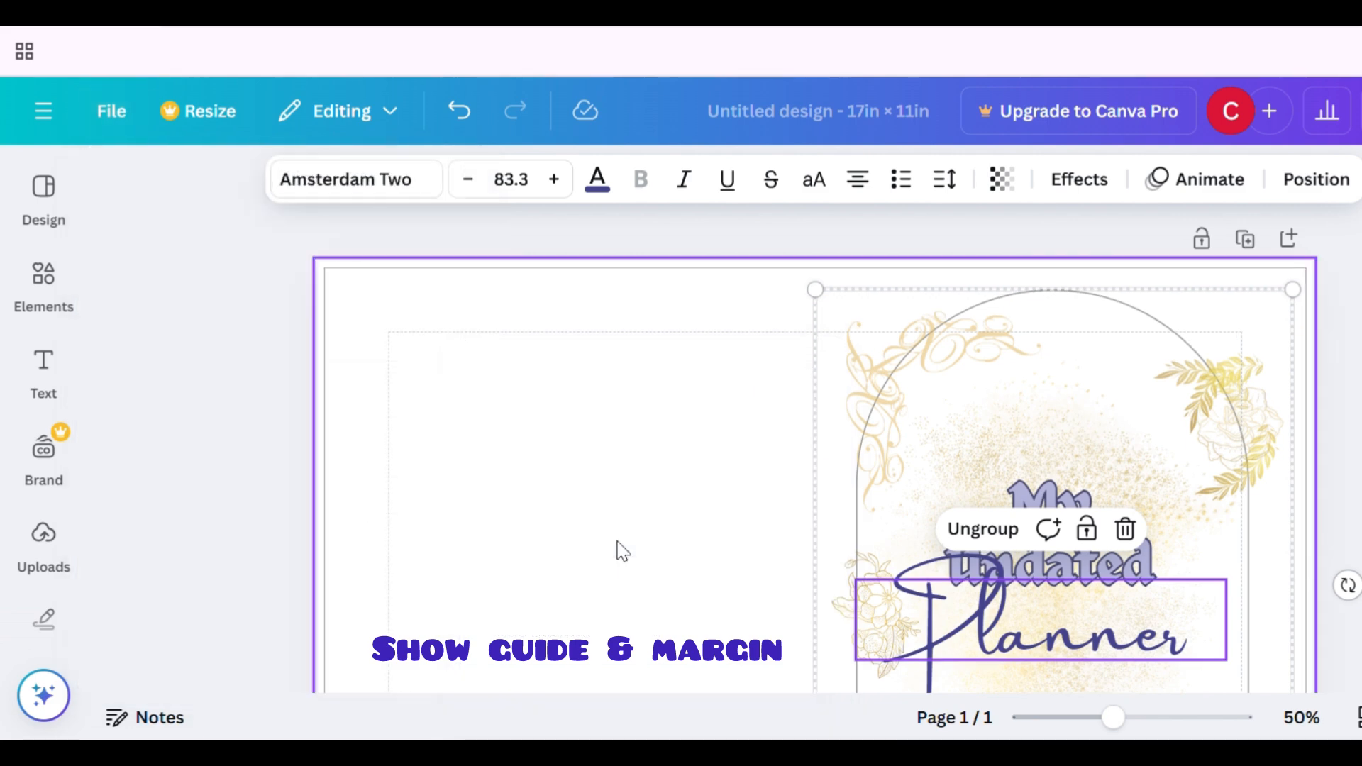
- Turn off the margins display
click(119, 126)
mouse_move(222, 404)
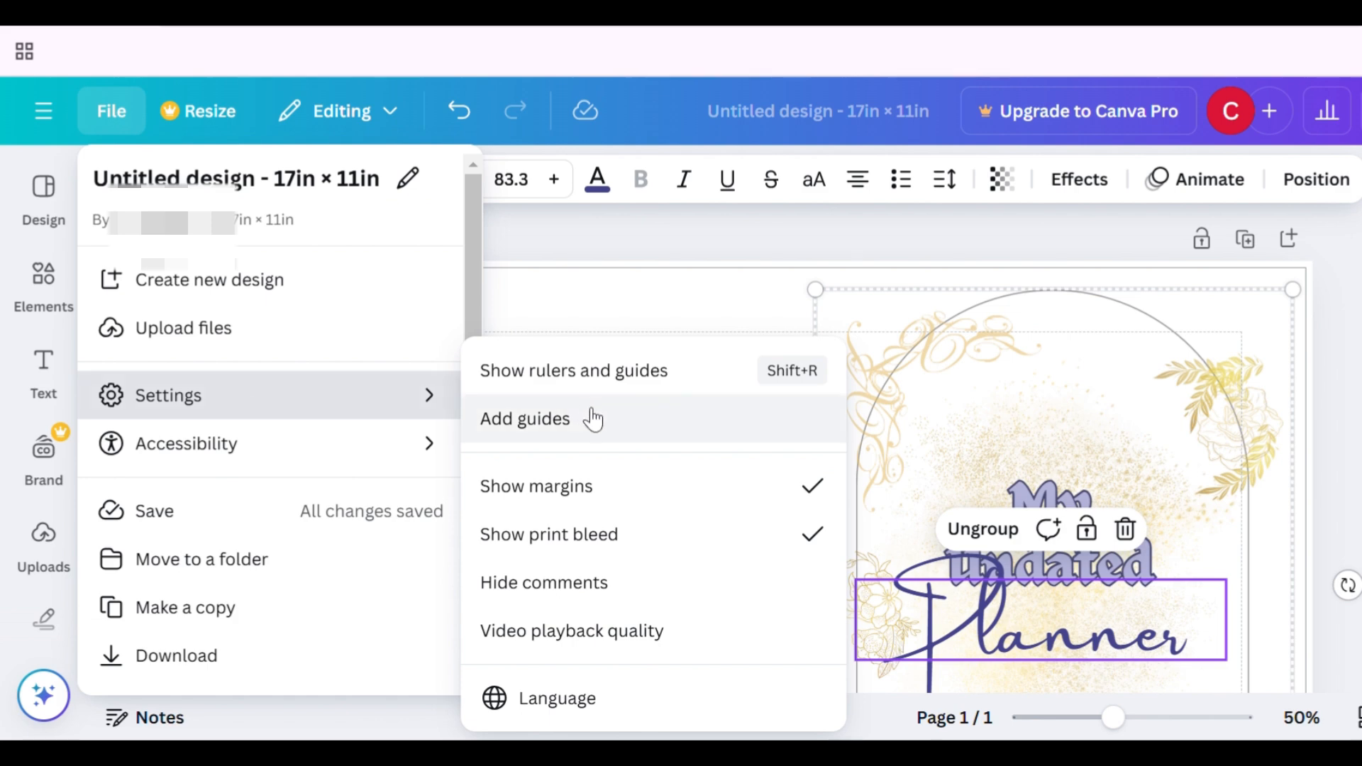
click(626, 497)
click(110, 112)
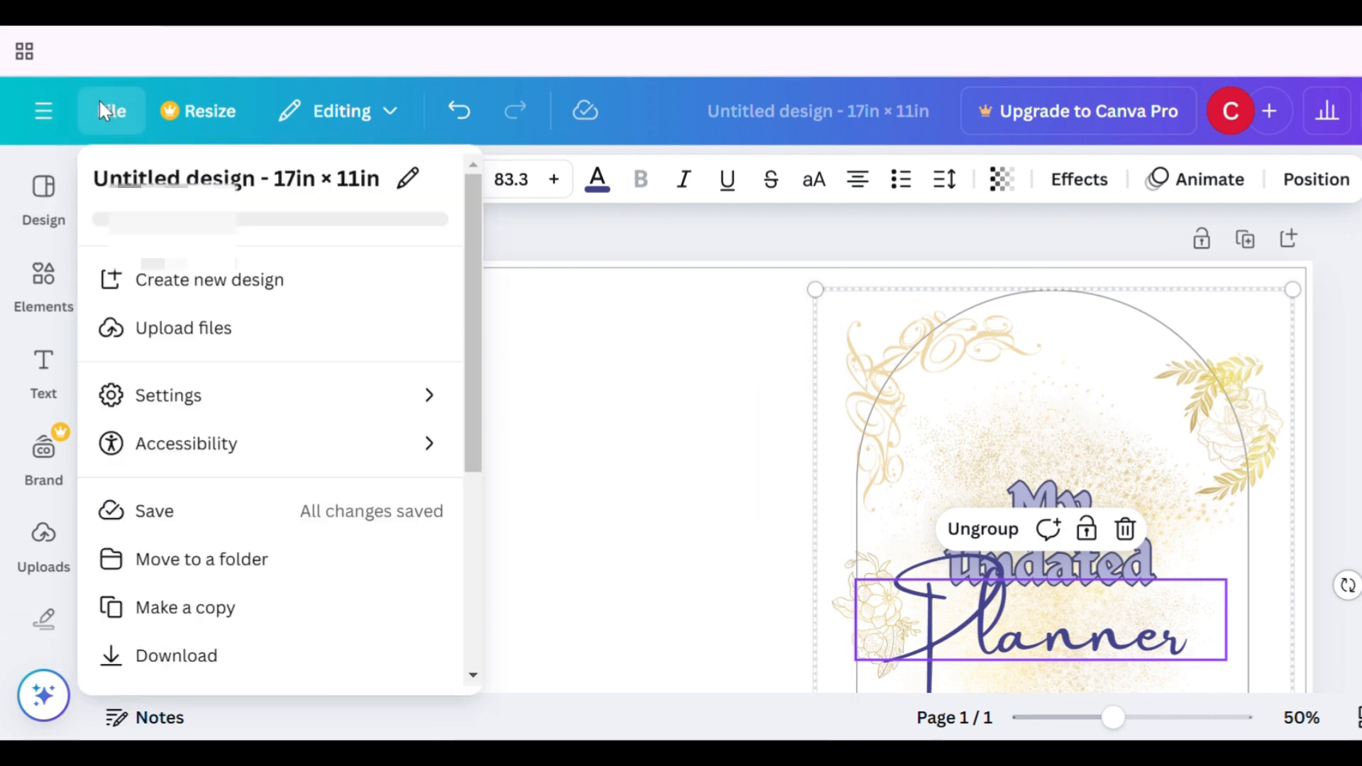
mouse_move(237, 414)
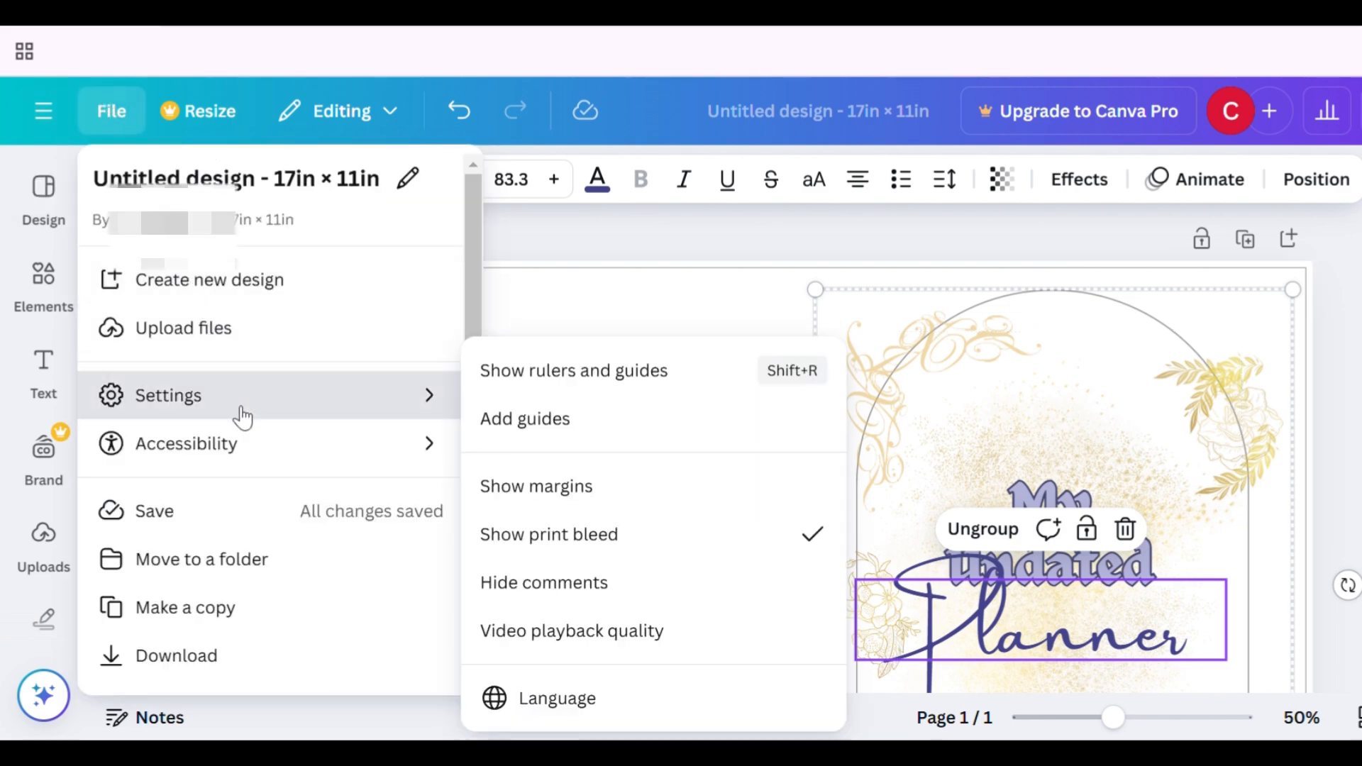
click(601, 425)
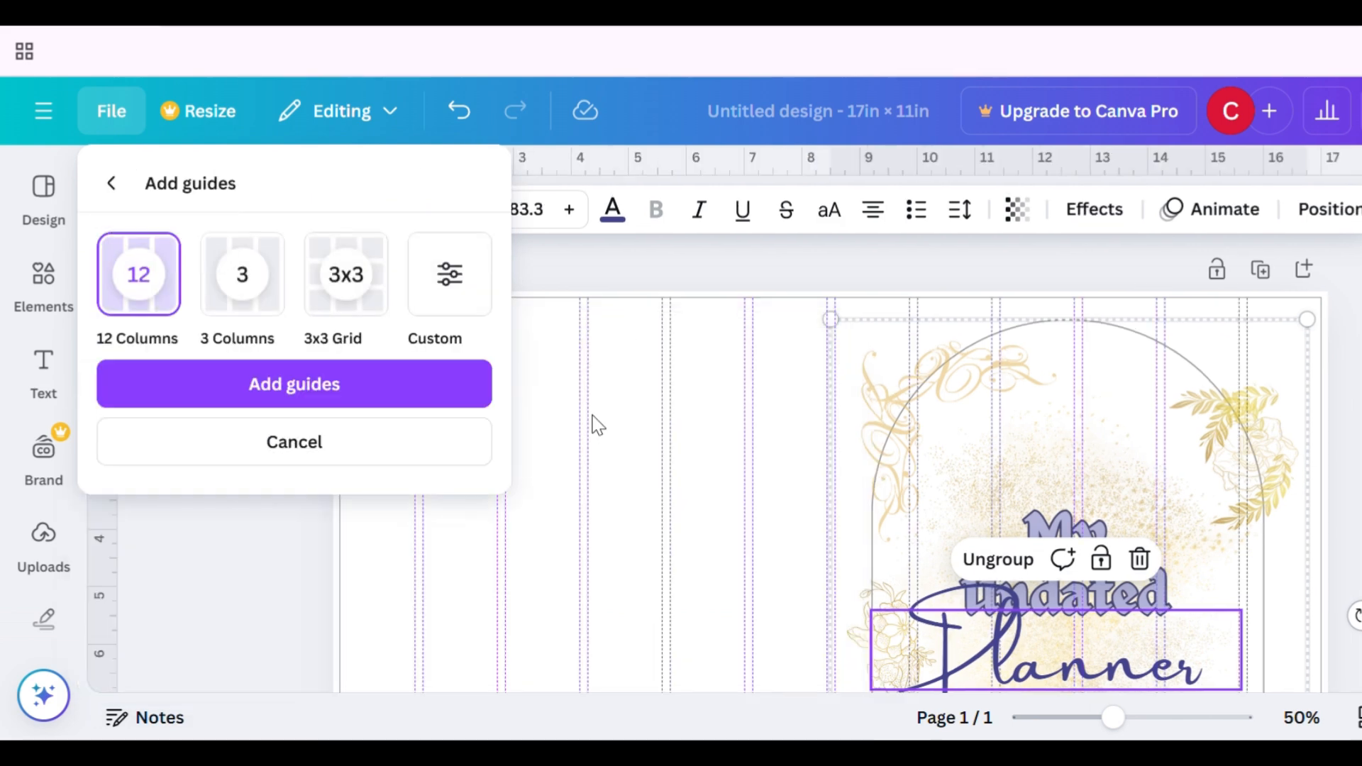
click(271, 440)
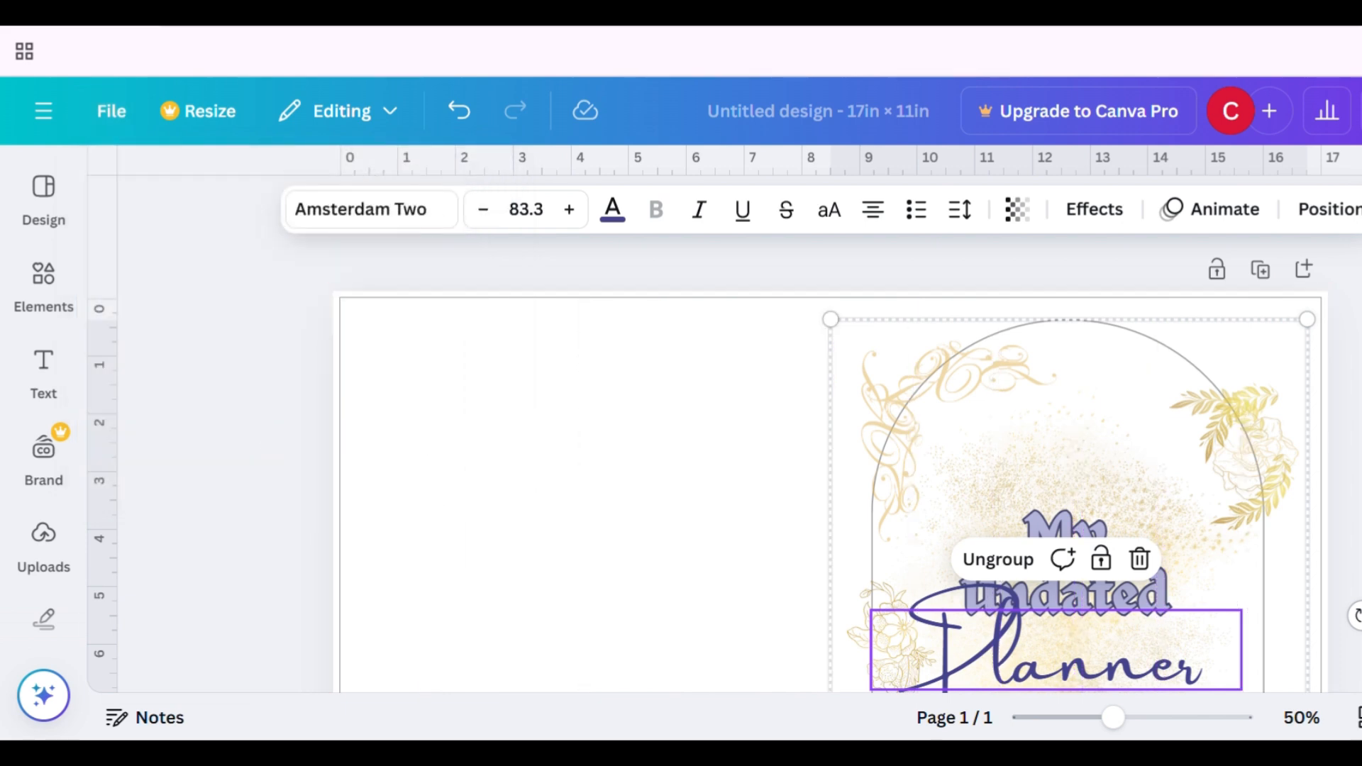
key(Escape)
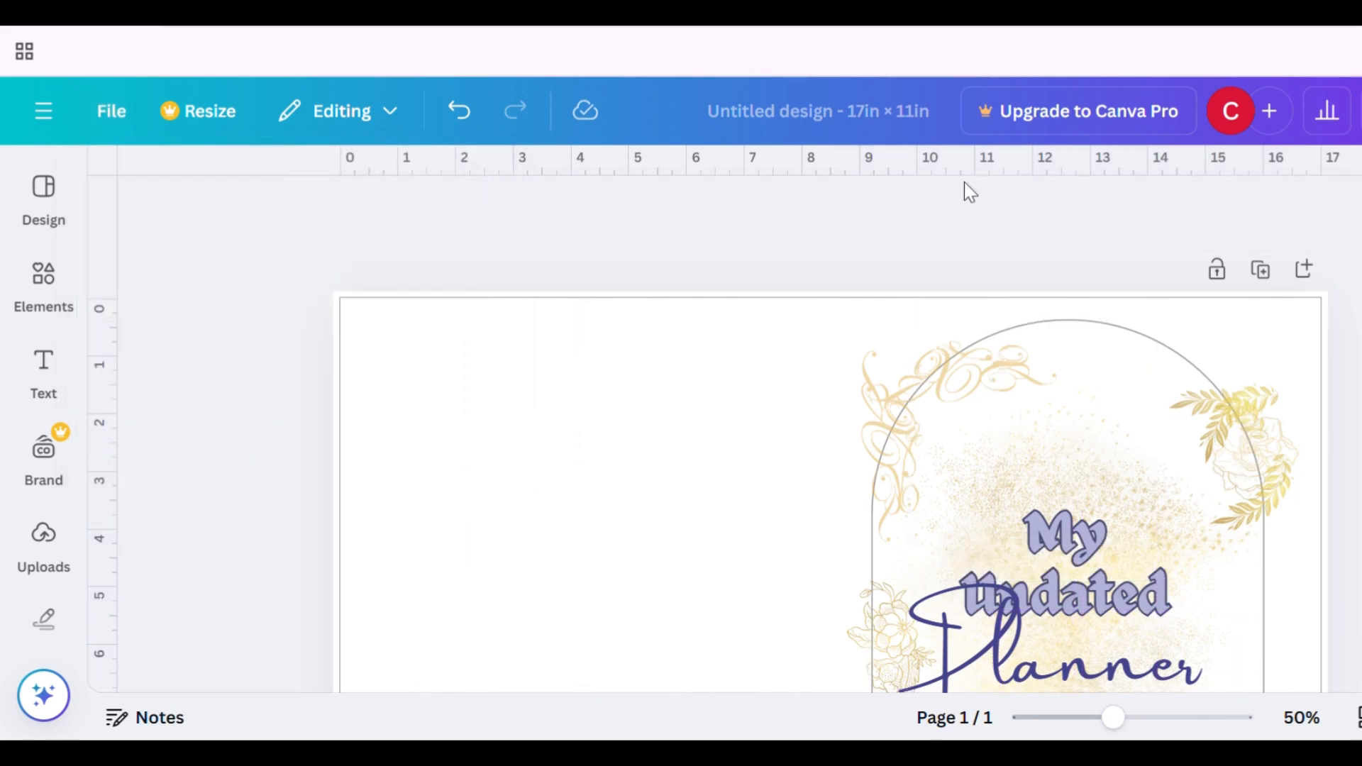
- Enlarge the cover group slightly and shift it to fill the right half of the spread
click(1145, 458)
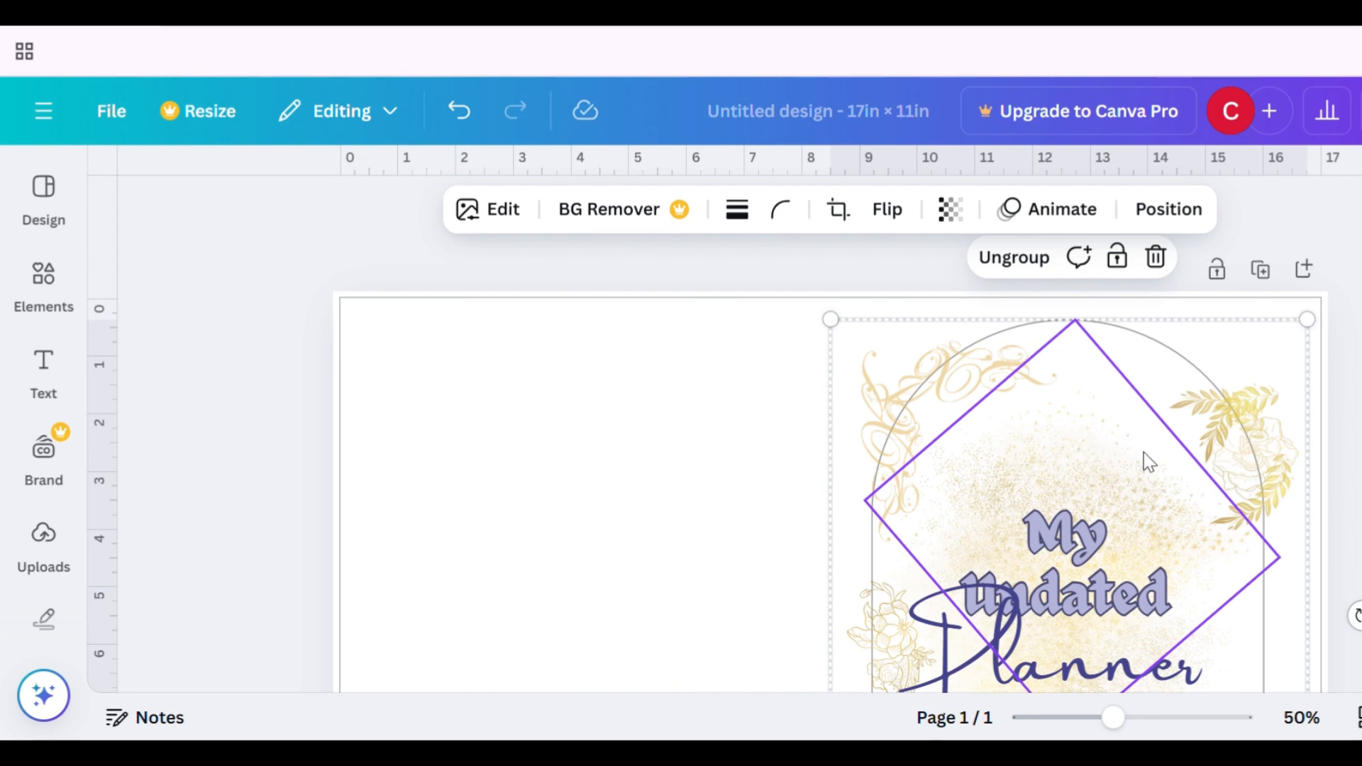
mouse_move(1144, 453)
mouse_down()
mouse_move(1157, 462)
mouse_move(1145, 453)
mouse_up()
scroll(1144, 454, down, 3)
scroll(1146, 452, down, 1)
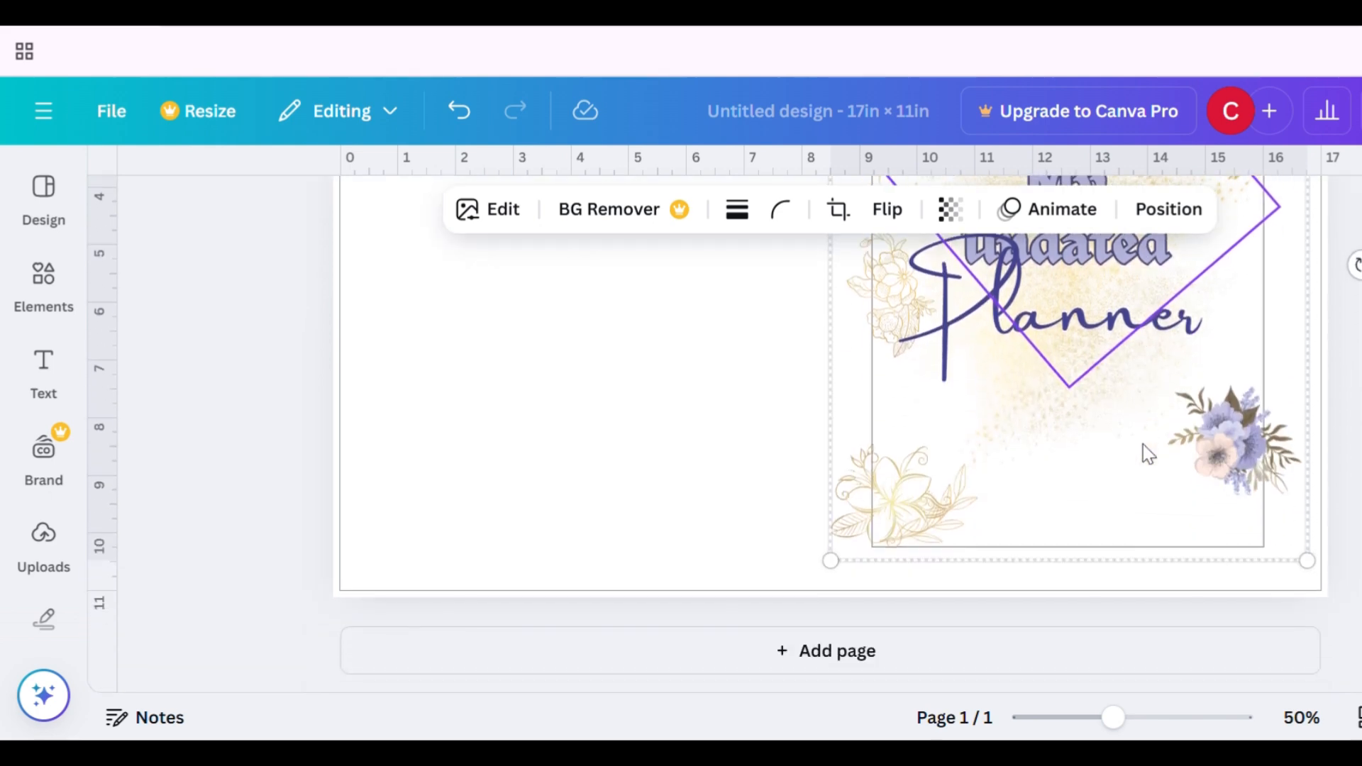
drag(842, 577, 826, 599)
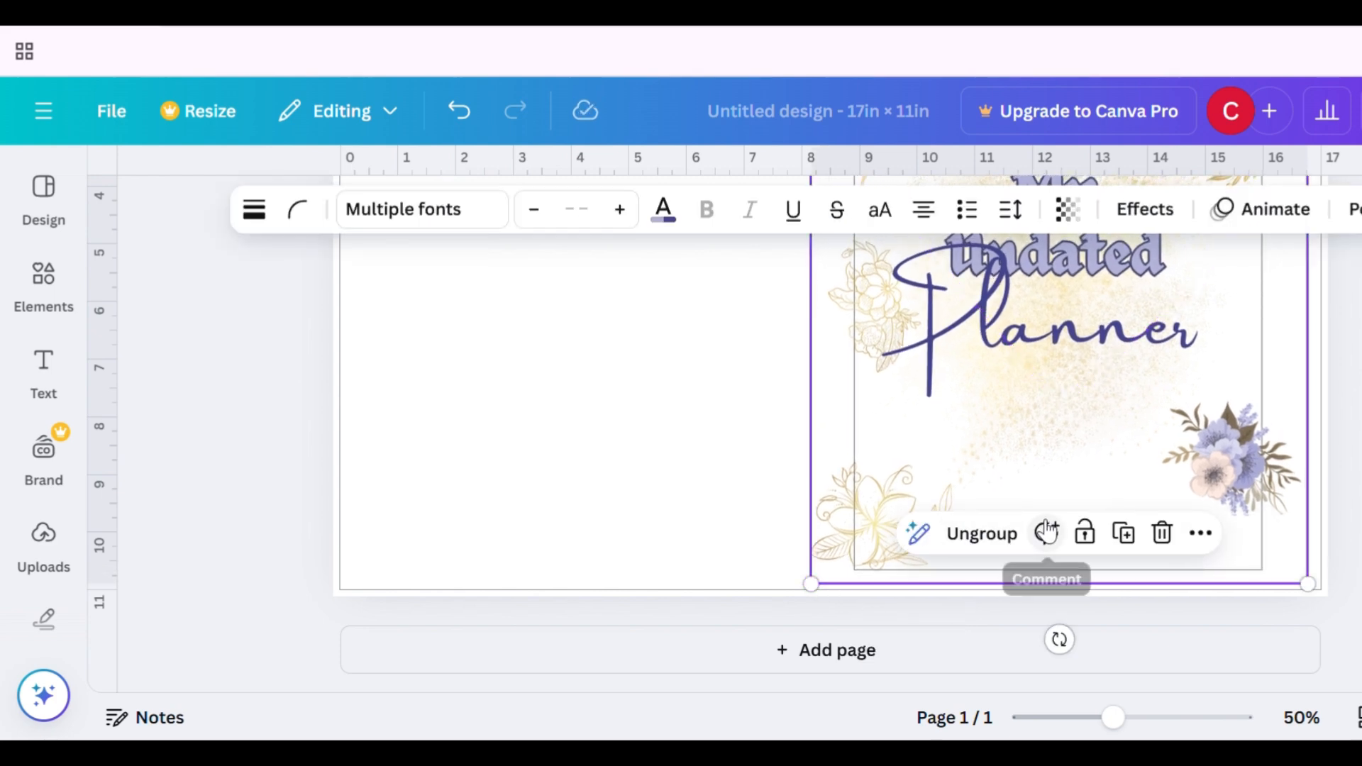
drag(1067, 435, 1096, 445)
key(Escape)
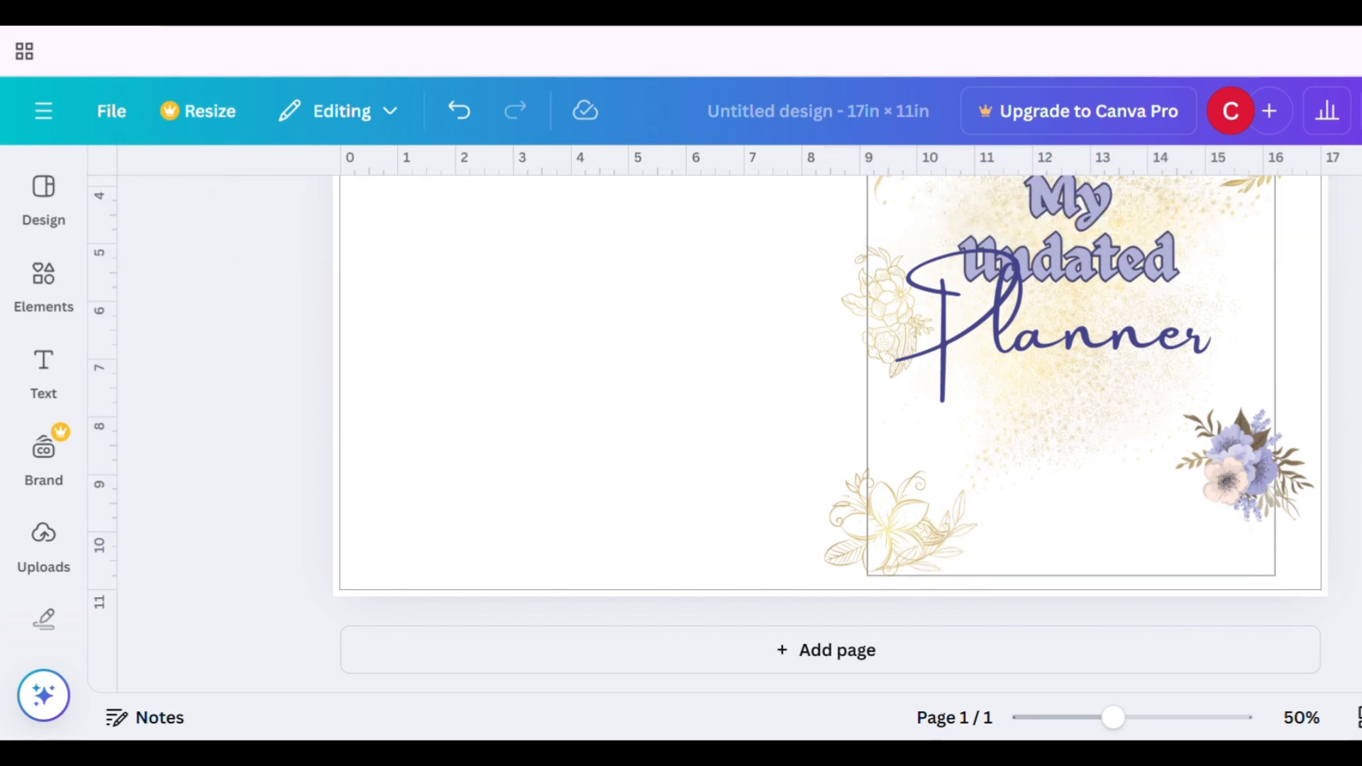
- Review the whole cover spread layout
scroll(830, 434, up, 3)
scroll(830, 434, down, 3)
click(1301, 498)
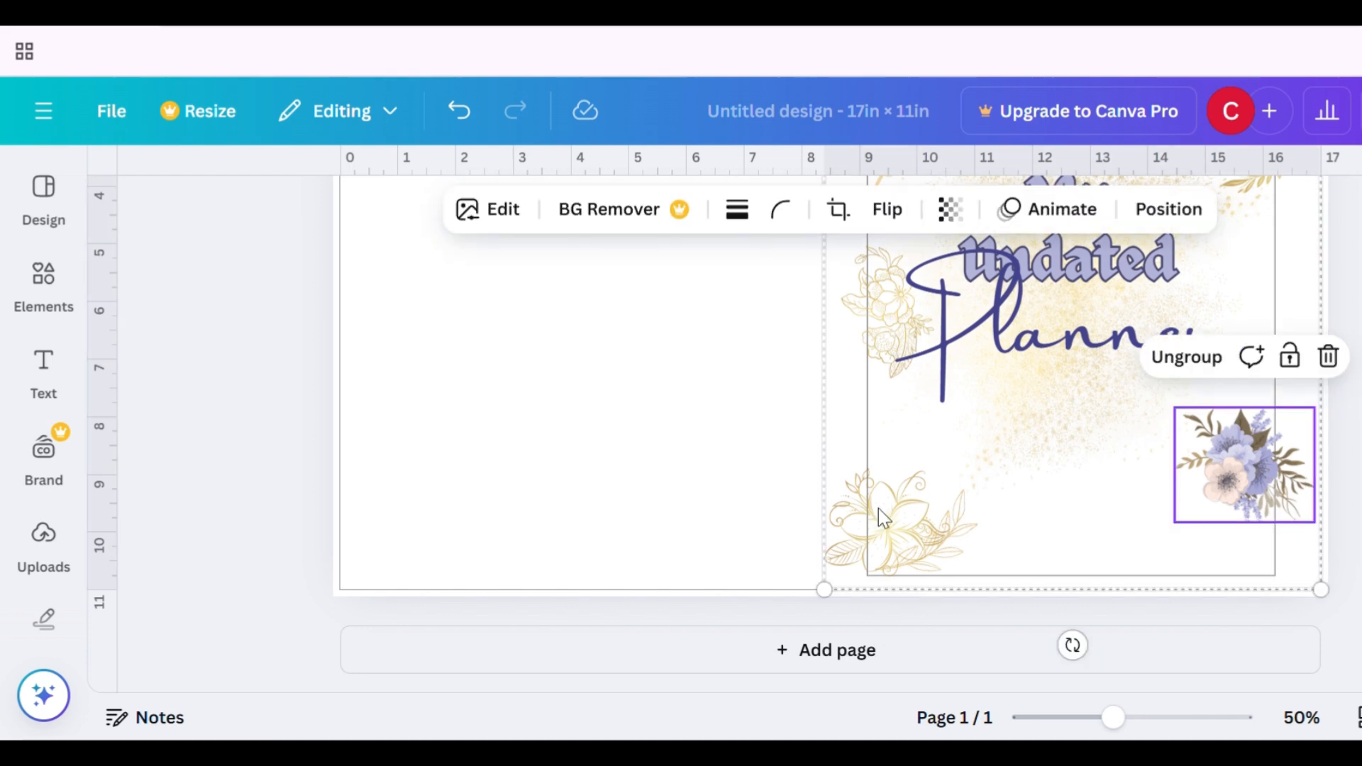
click(790, 447)
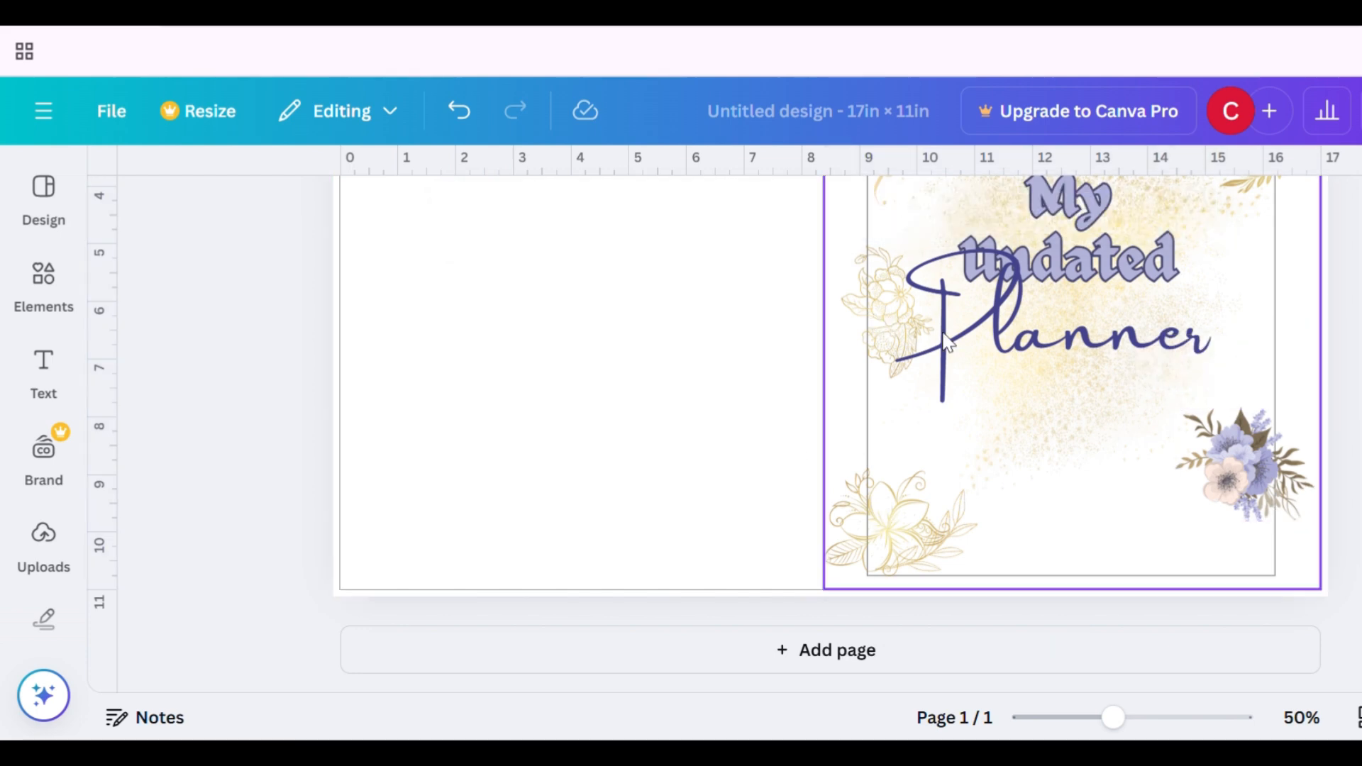
drag(1125, 733, 1096, 733)
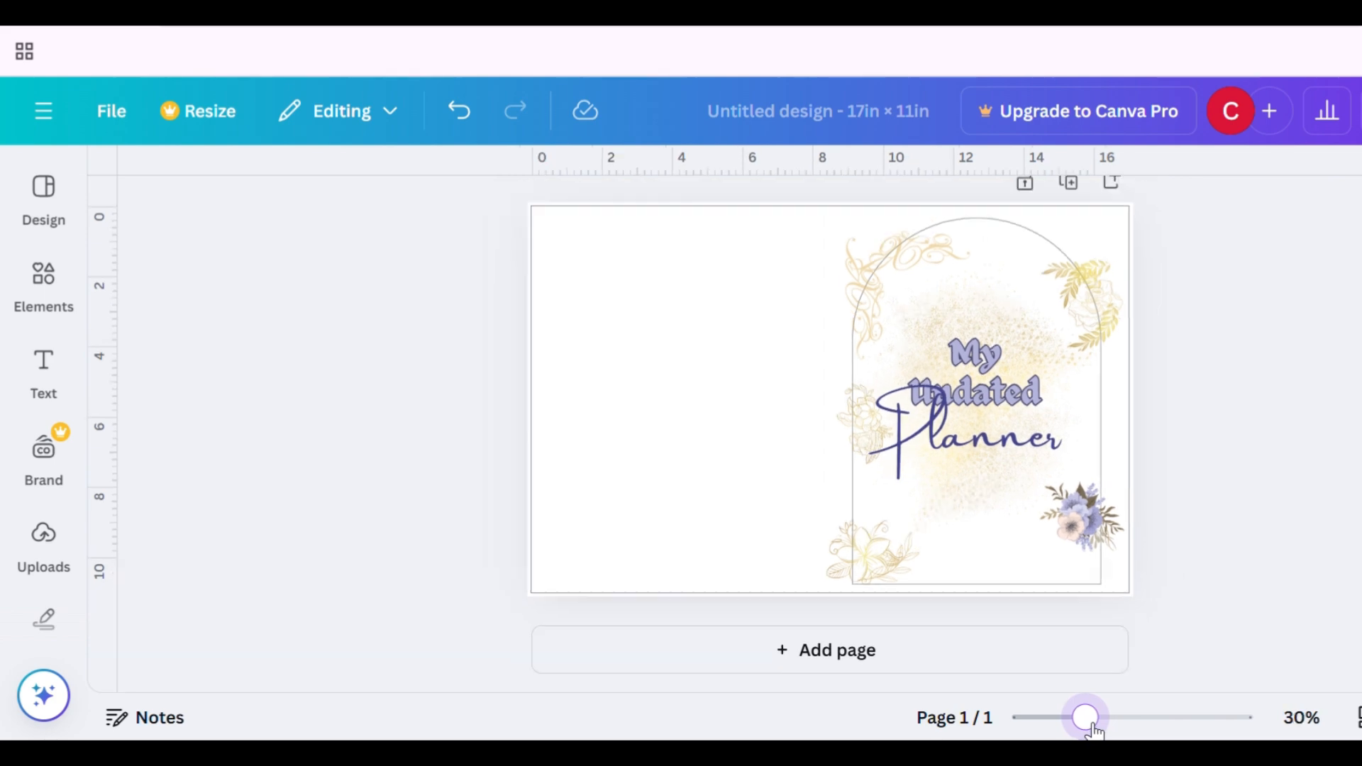
- Shrink the front cover group slightly from its lower-left corner so it sits within the spread's right half
click(938, 386)
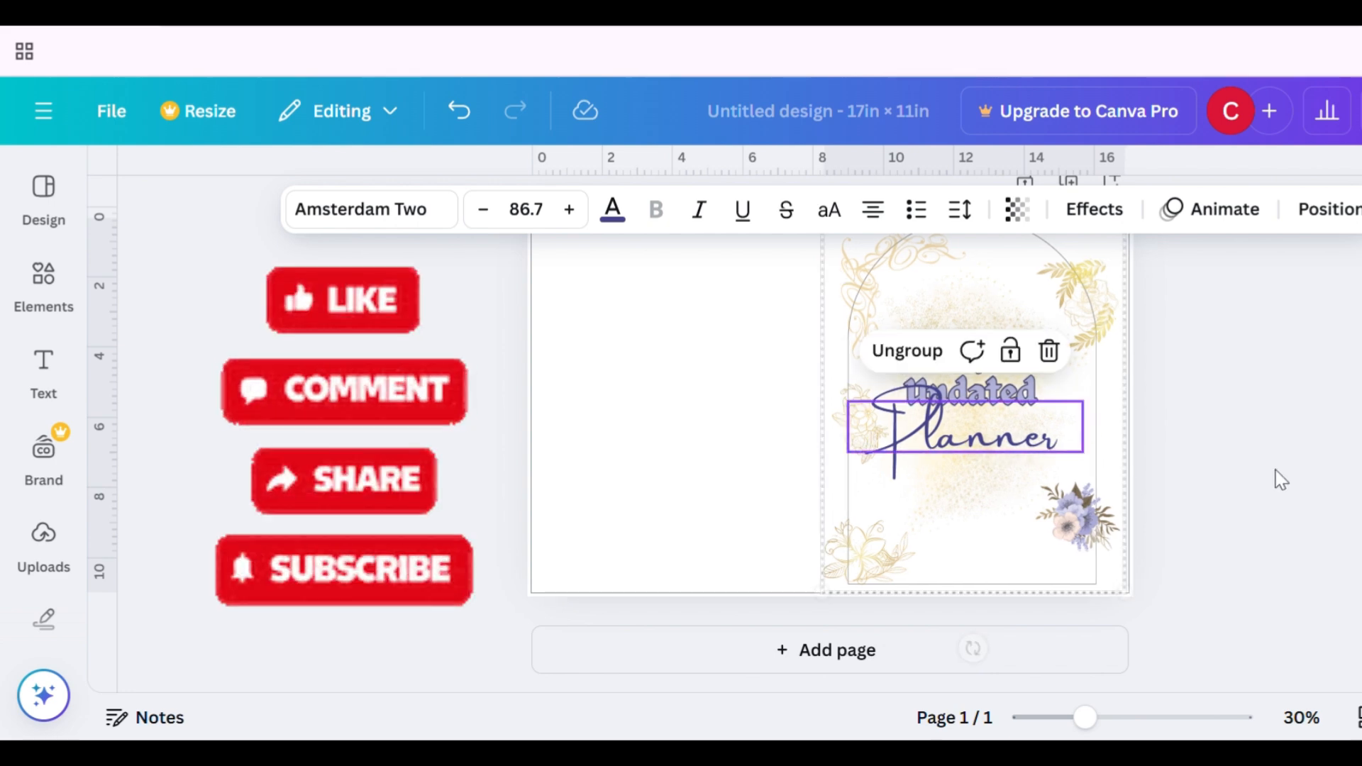
click(1341, 493)
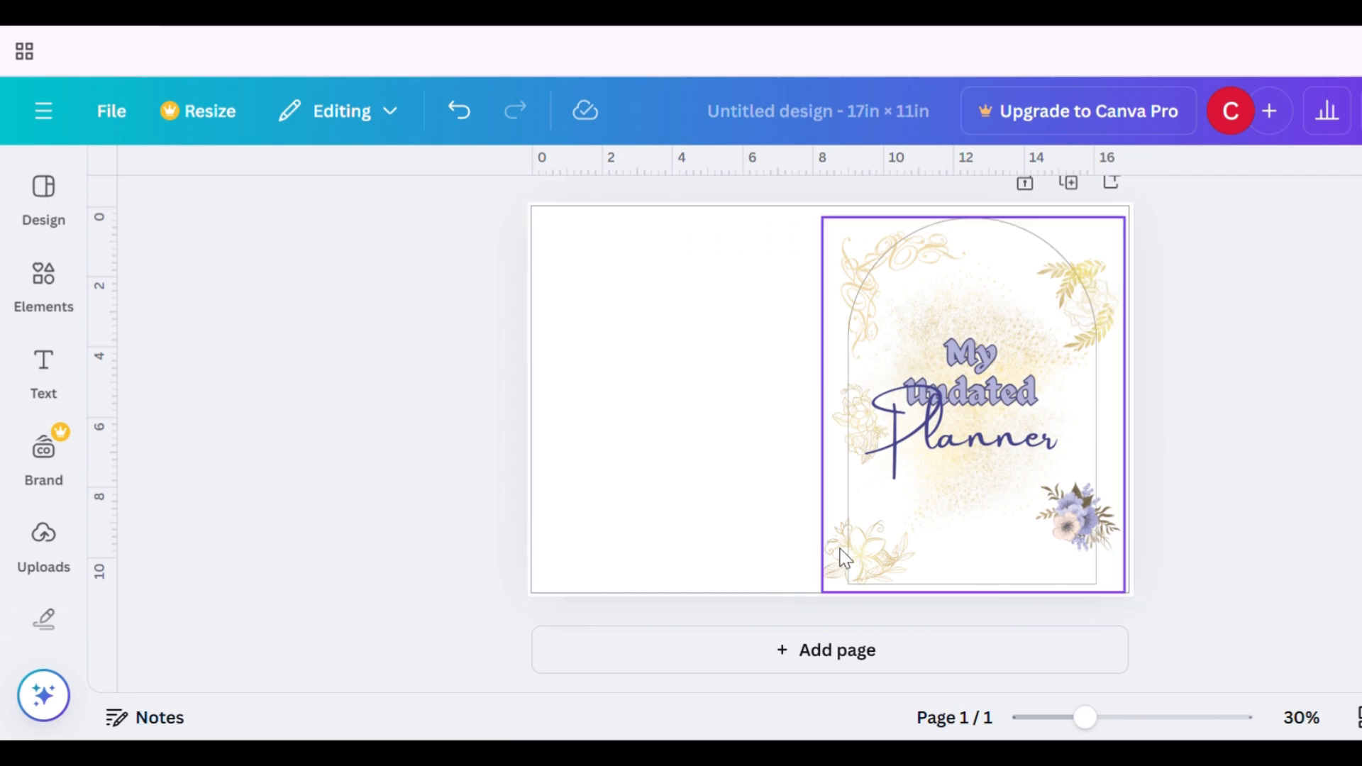
click(915, 576)
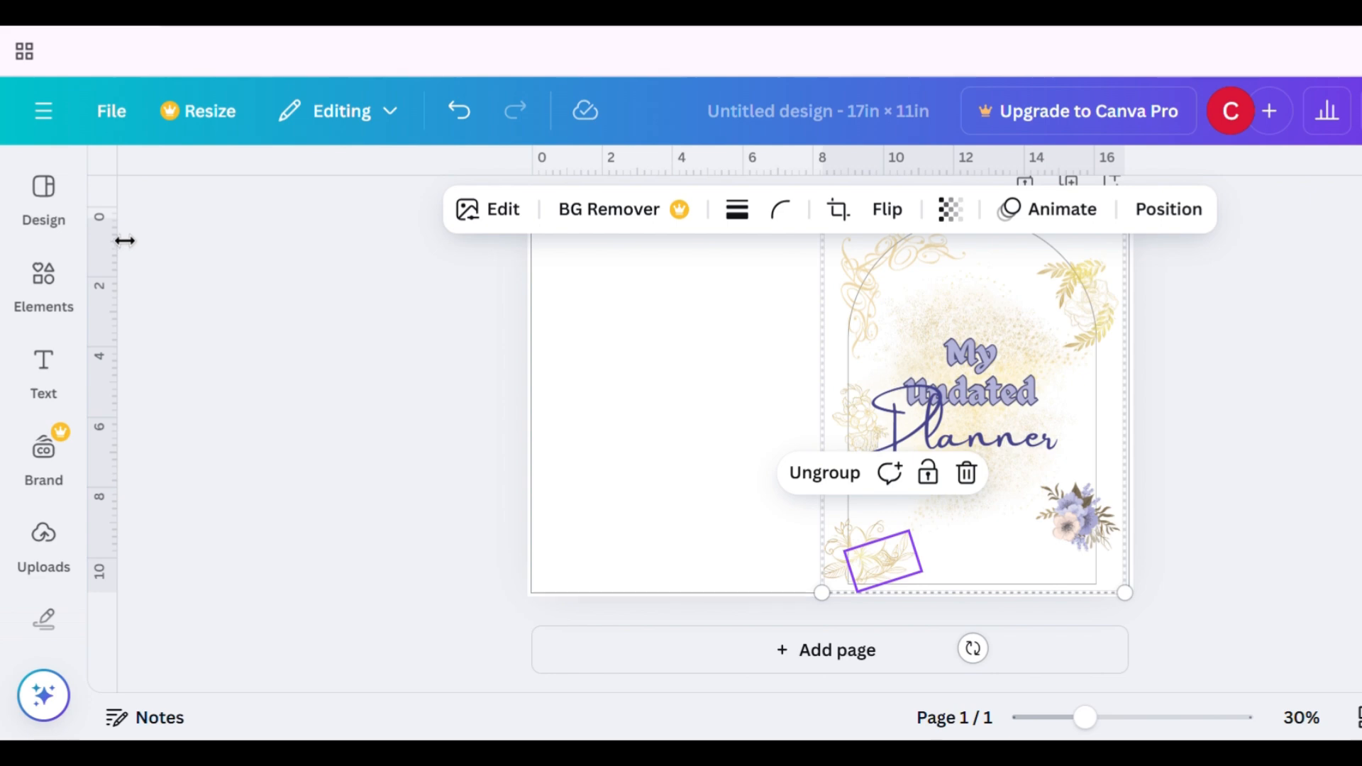
click(1344, 473)
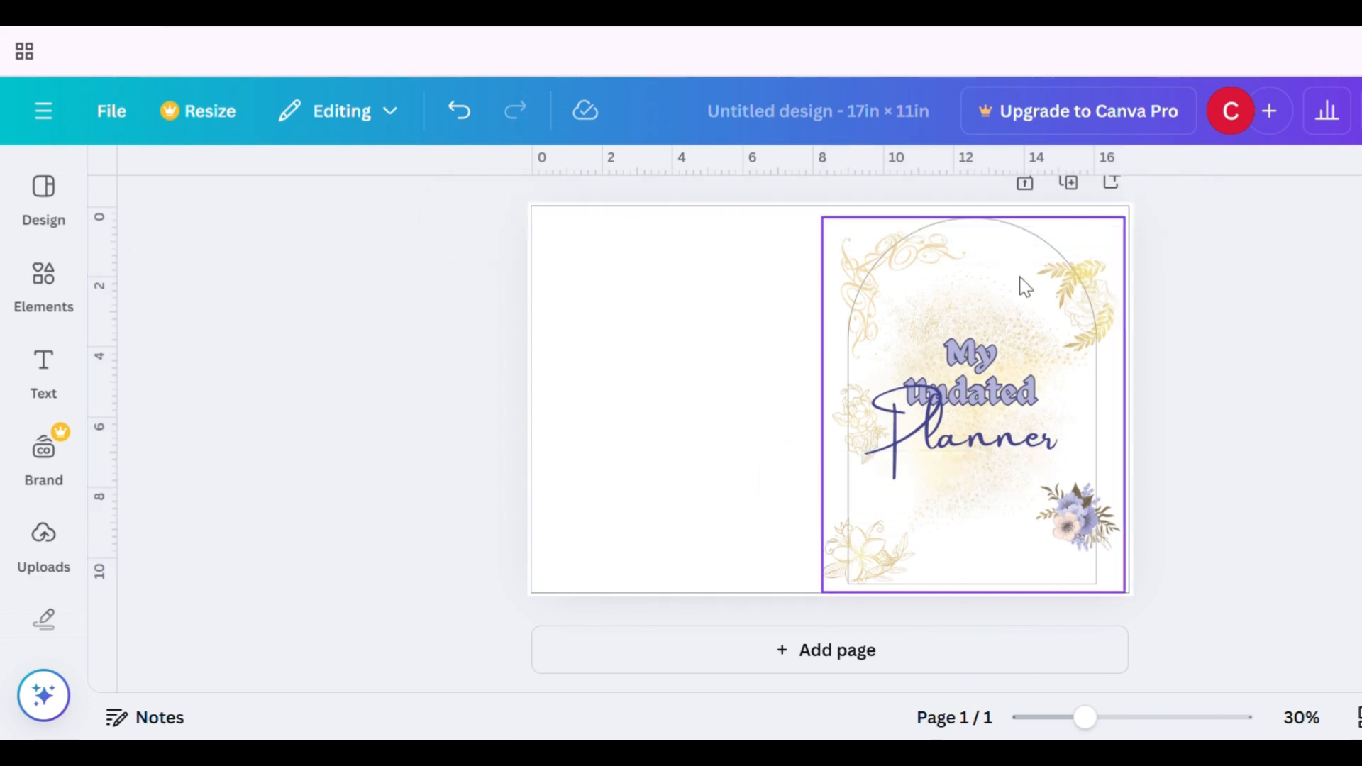
click(978, 230)
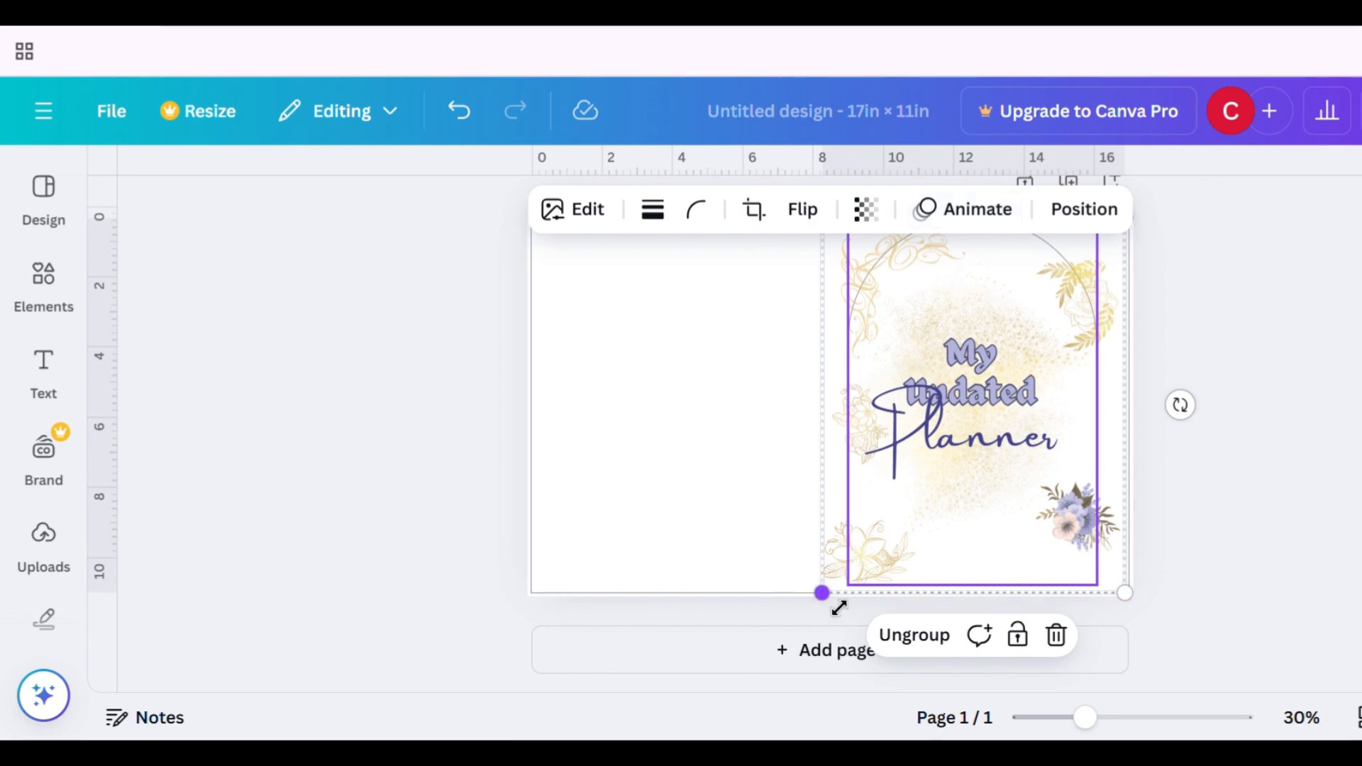
drag(836, 604, 840, 593)
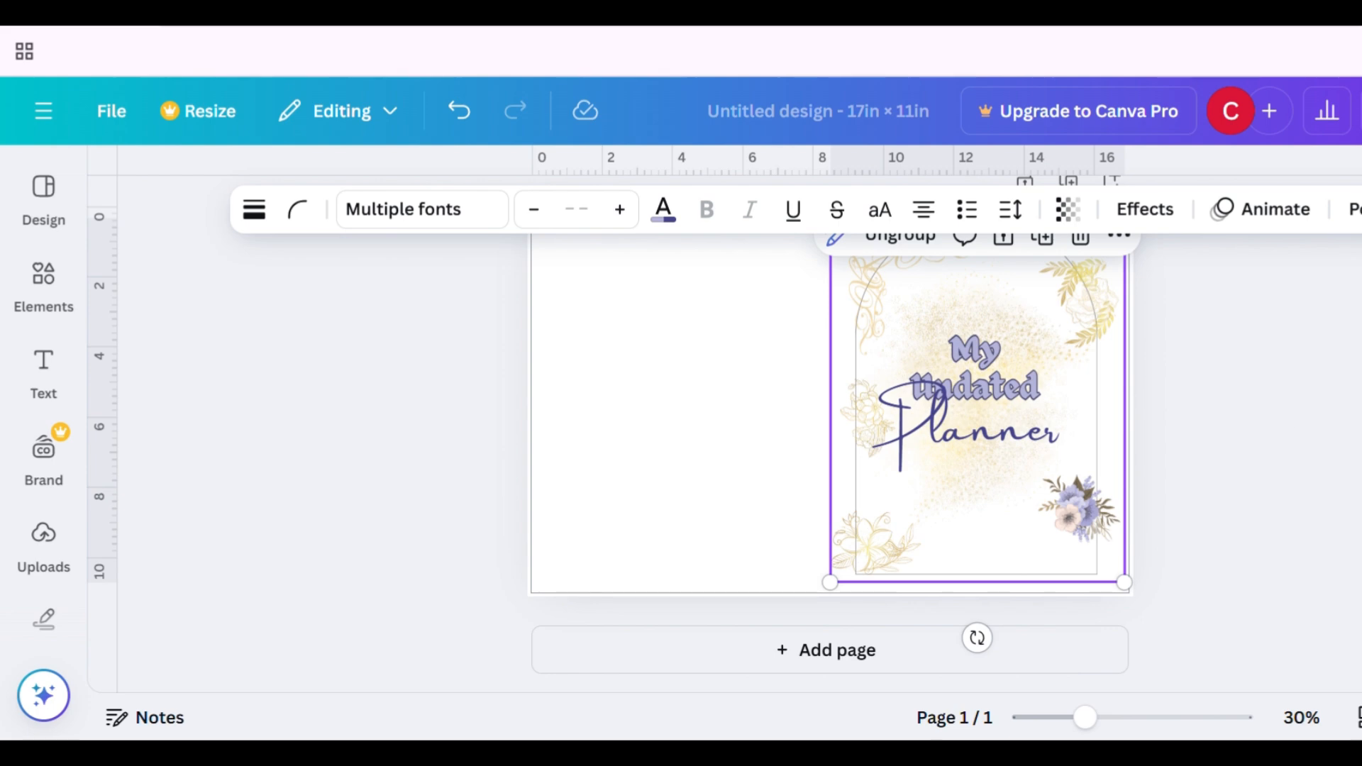
click(1300, 437)
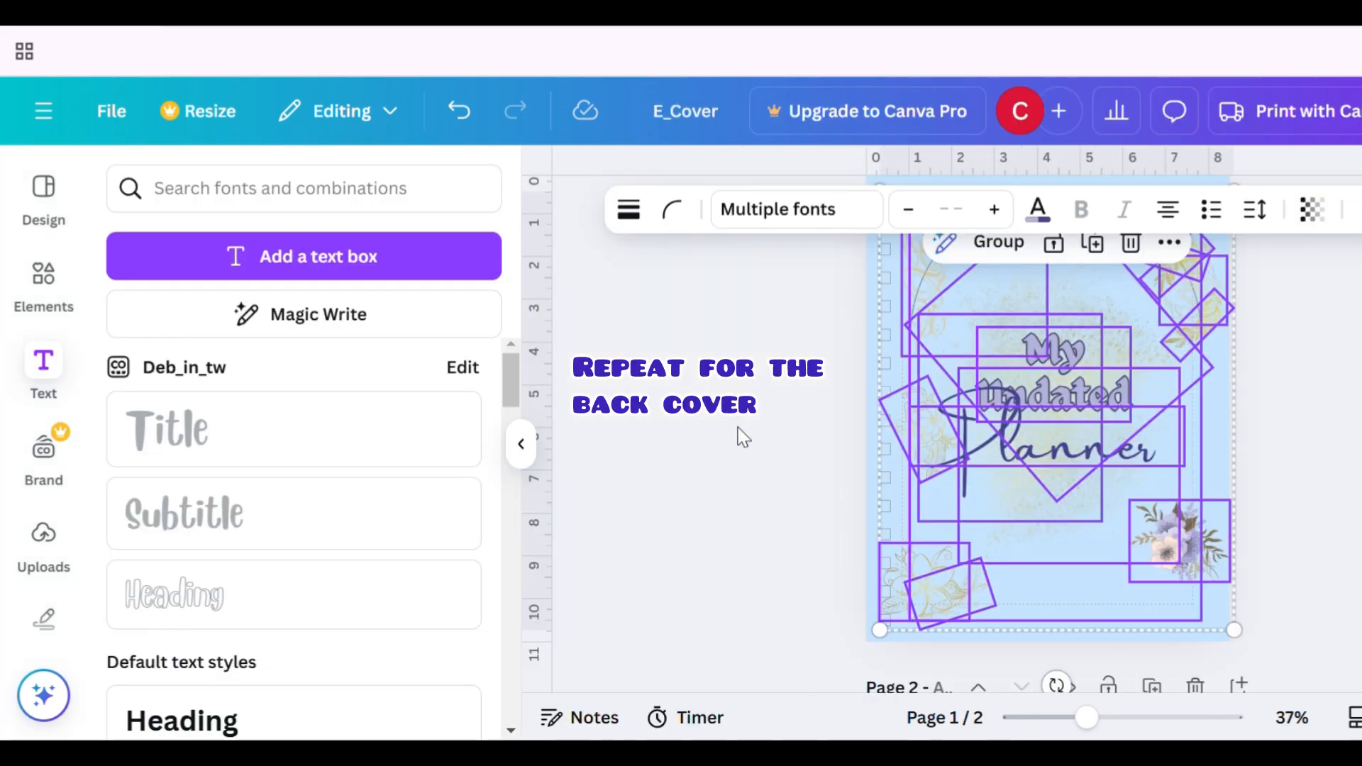
- Switch to the E_Cover design and select all elements on its back cover page for copying
click(789, 576)
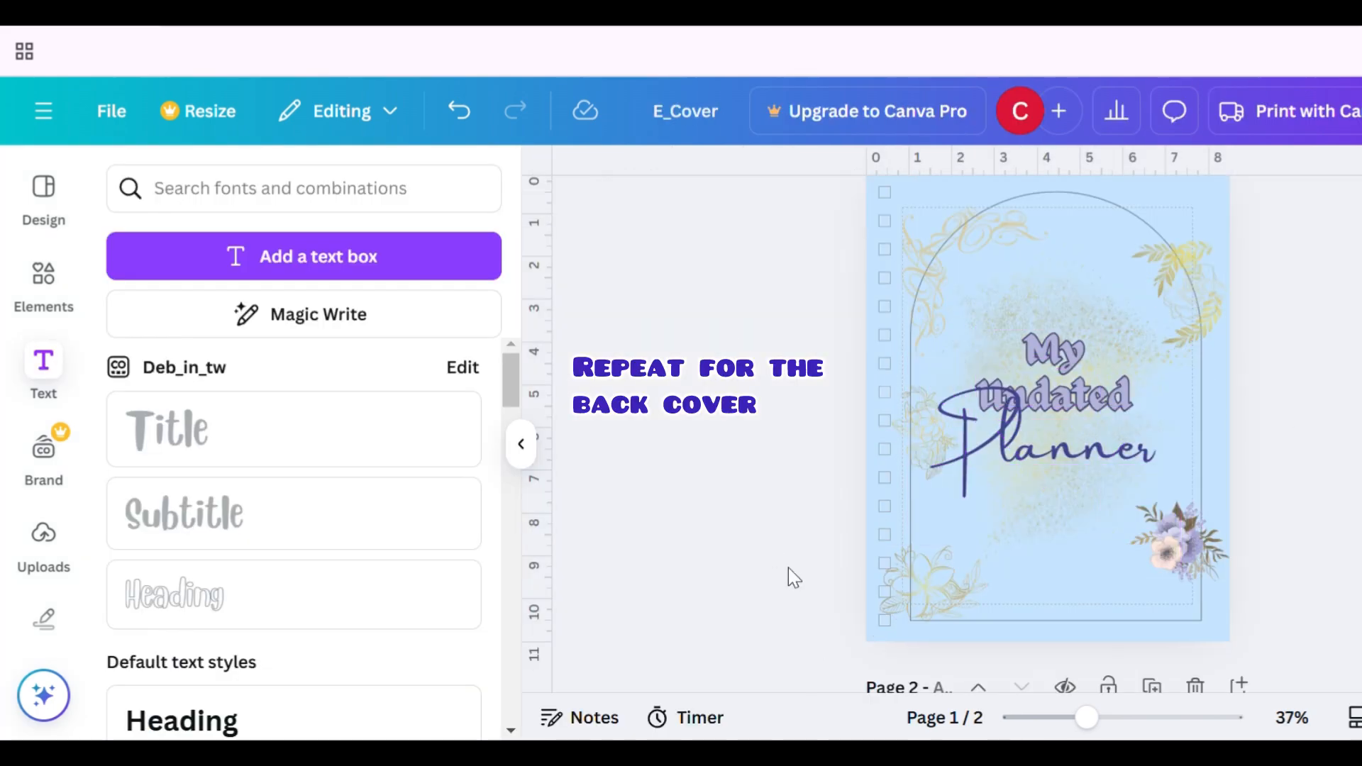
scroll(789, 579, down, 5)
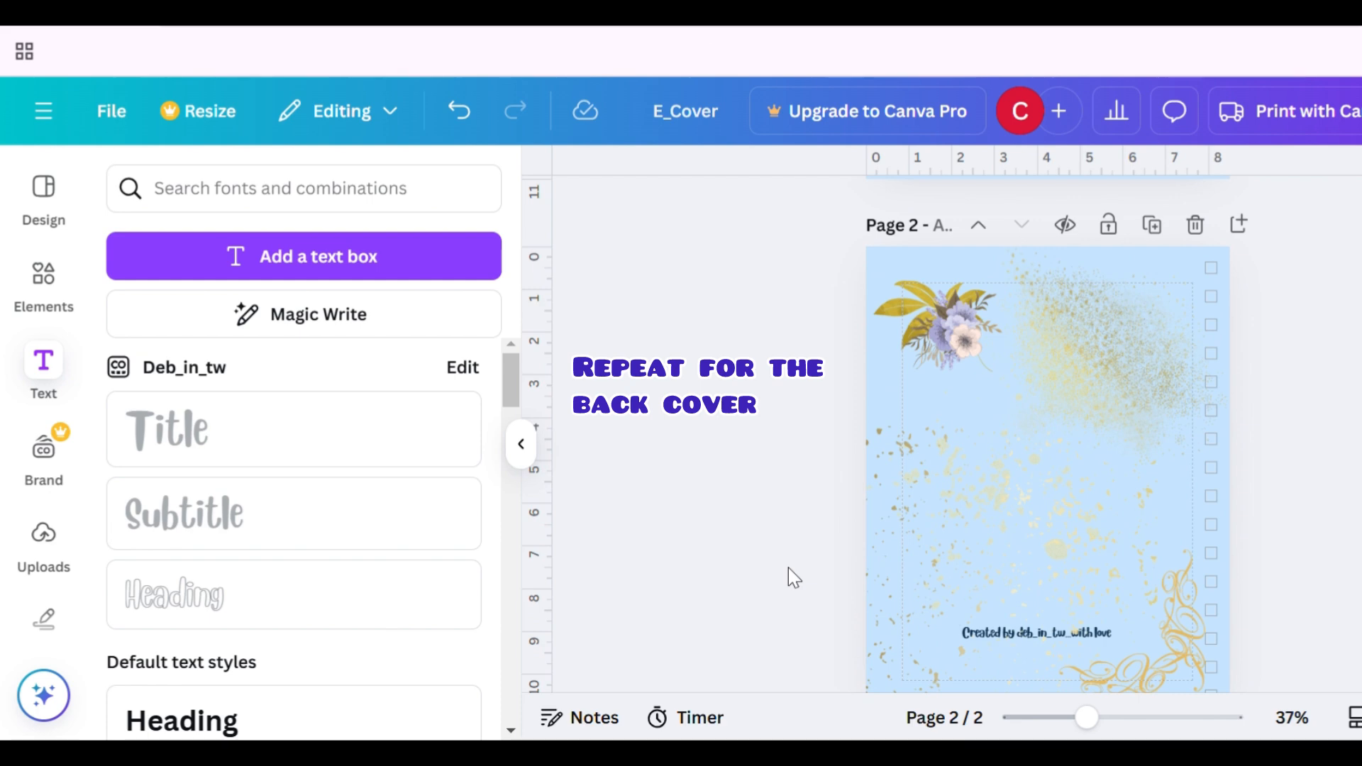
key(ctrl+a)
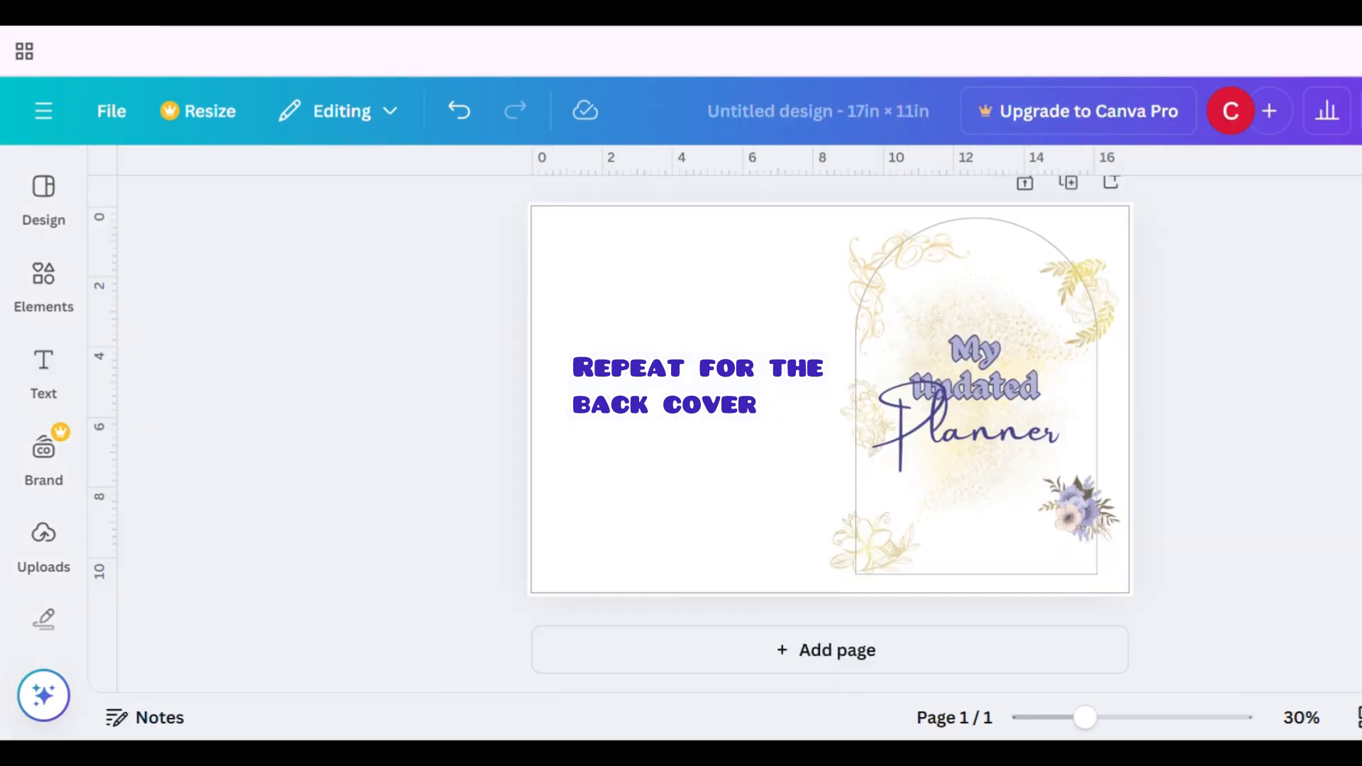
- Paste the back cover elements into the left half of the 17in × 11in spread and group them
click(733, 349)
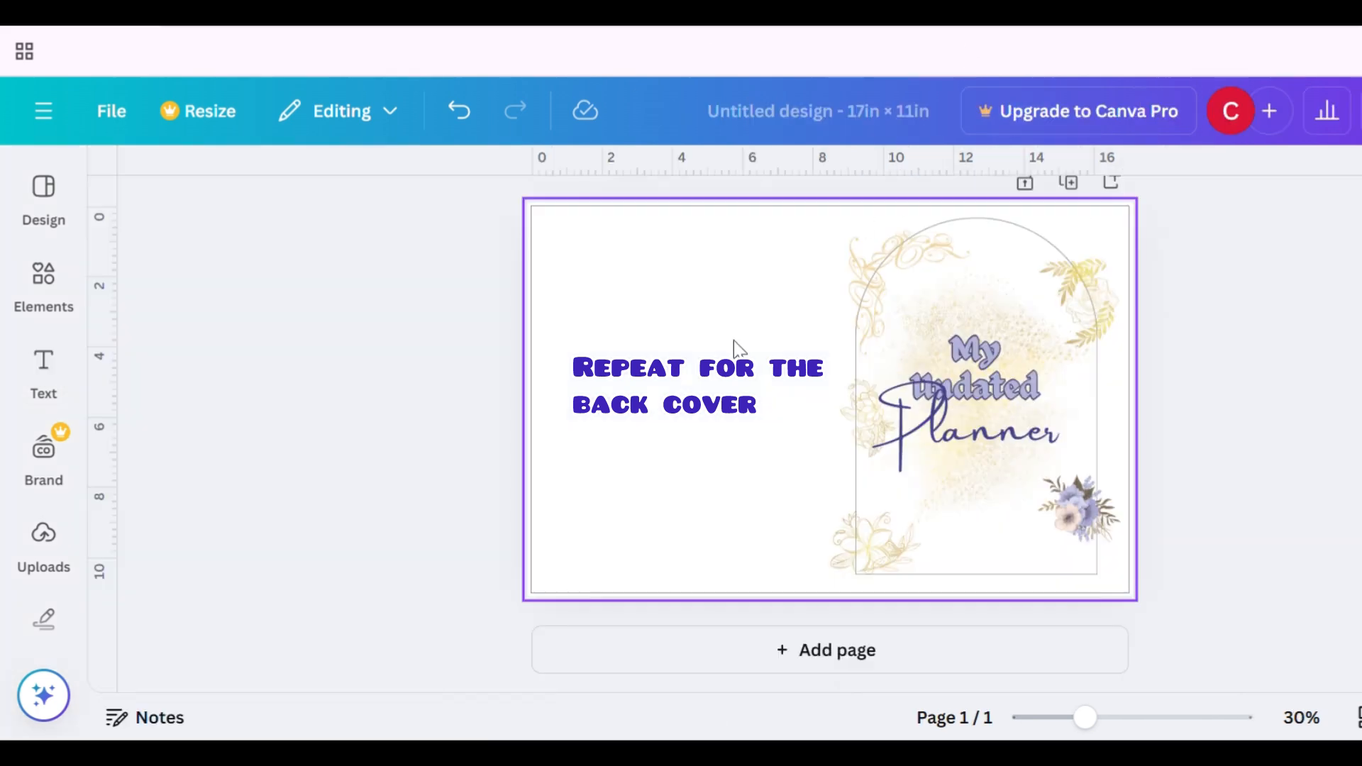
key(ctrl+v)
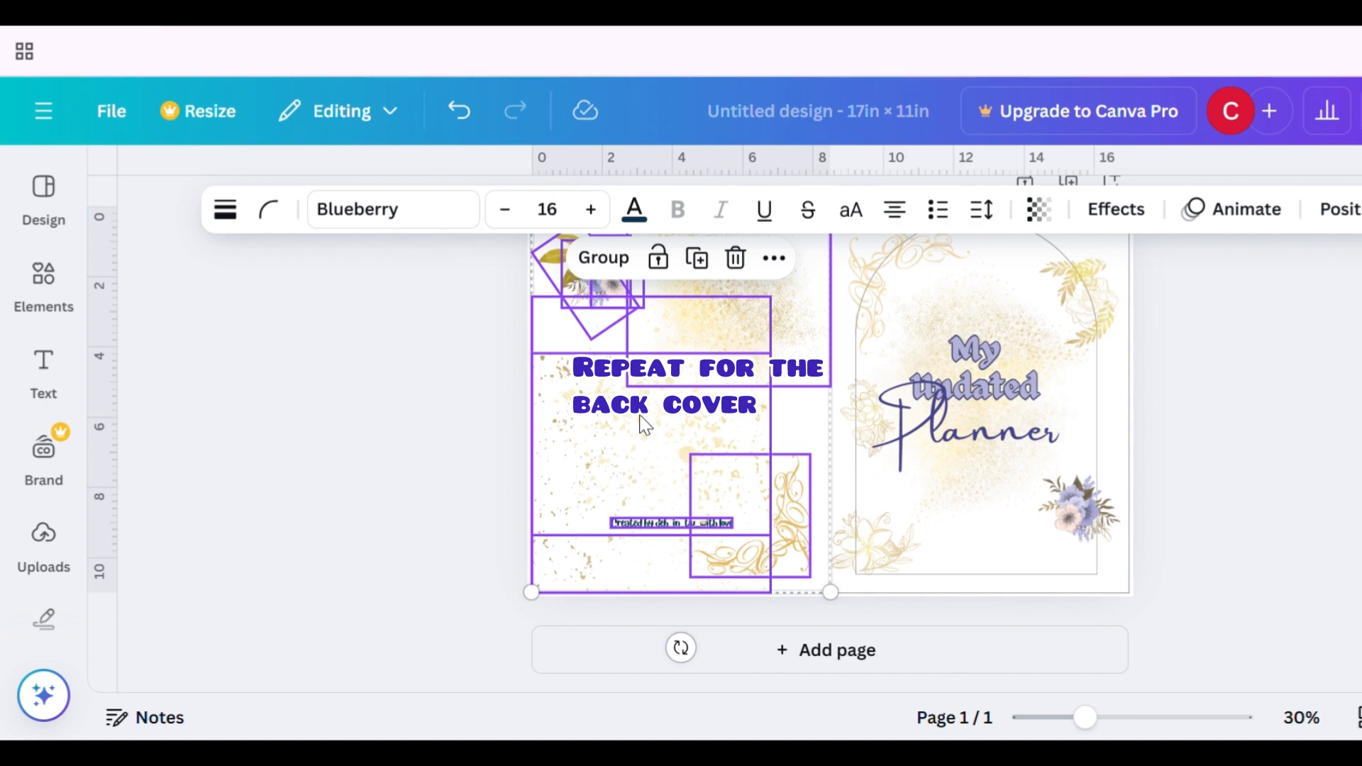
click(604, 258)
click(1237, 399)
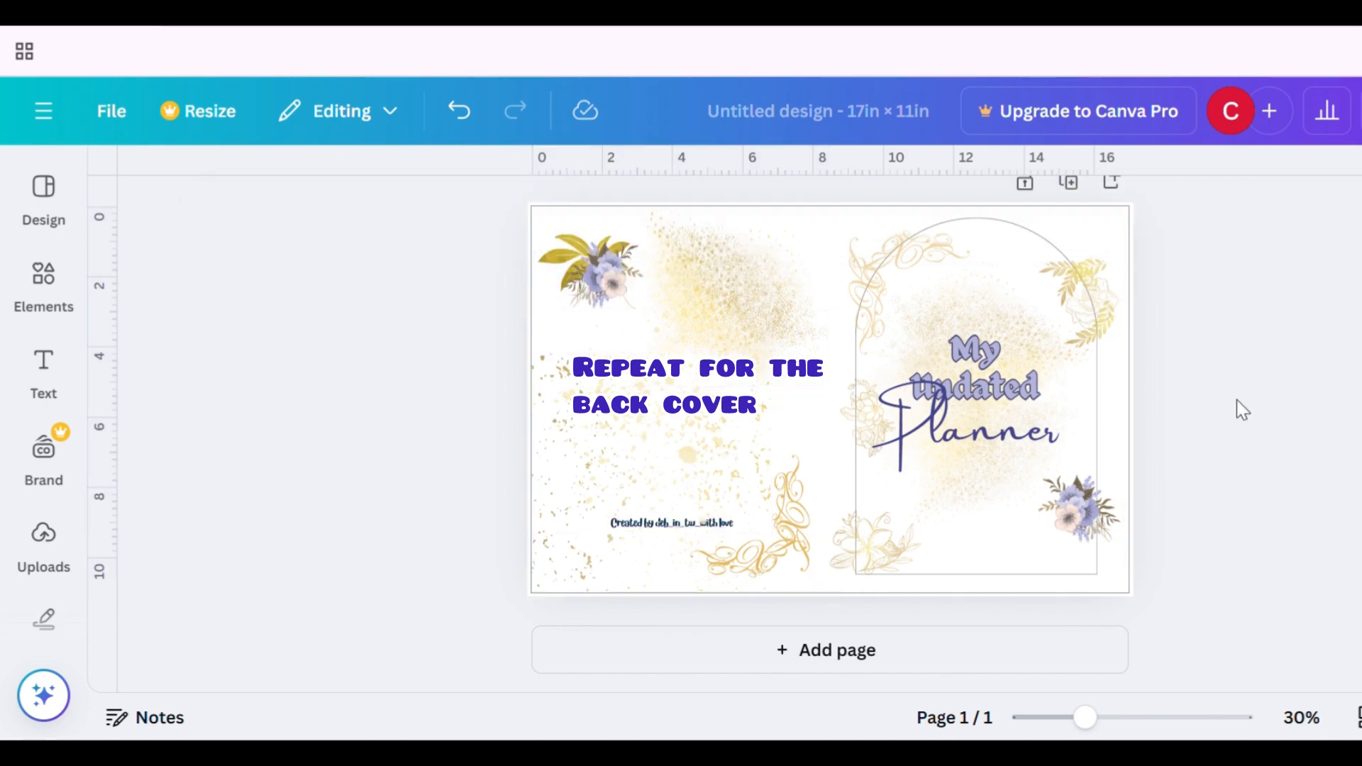